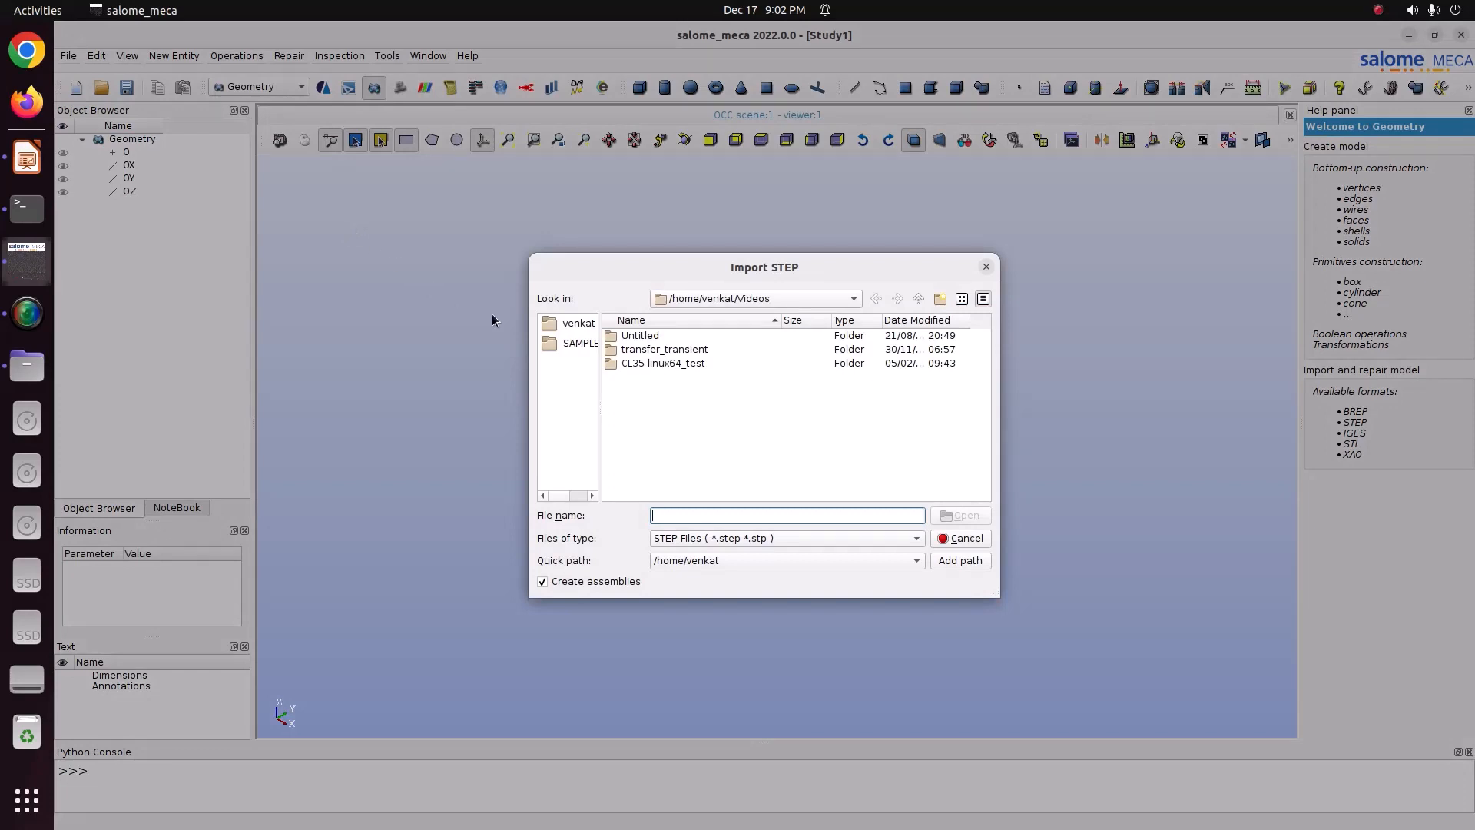
Step: Import "Tutorial 21 - heat sink.step" from the Pictures/CODE_ASTER/61_thermal_fin folder, taking the embedded millimetre units into account
left_click(572, 338)
double_click(651, 468)
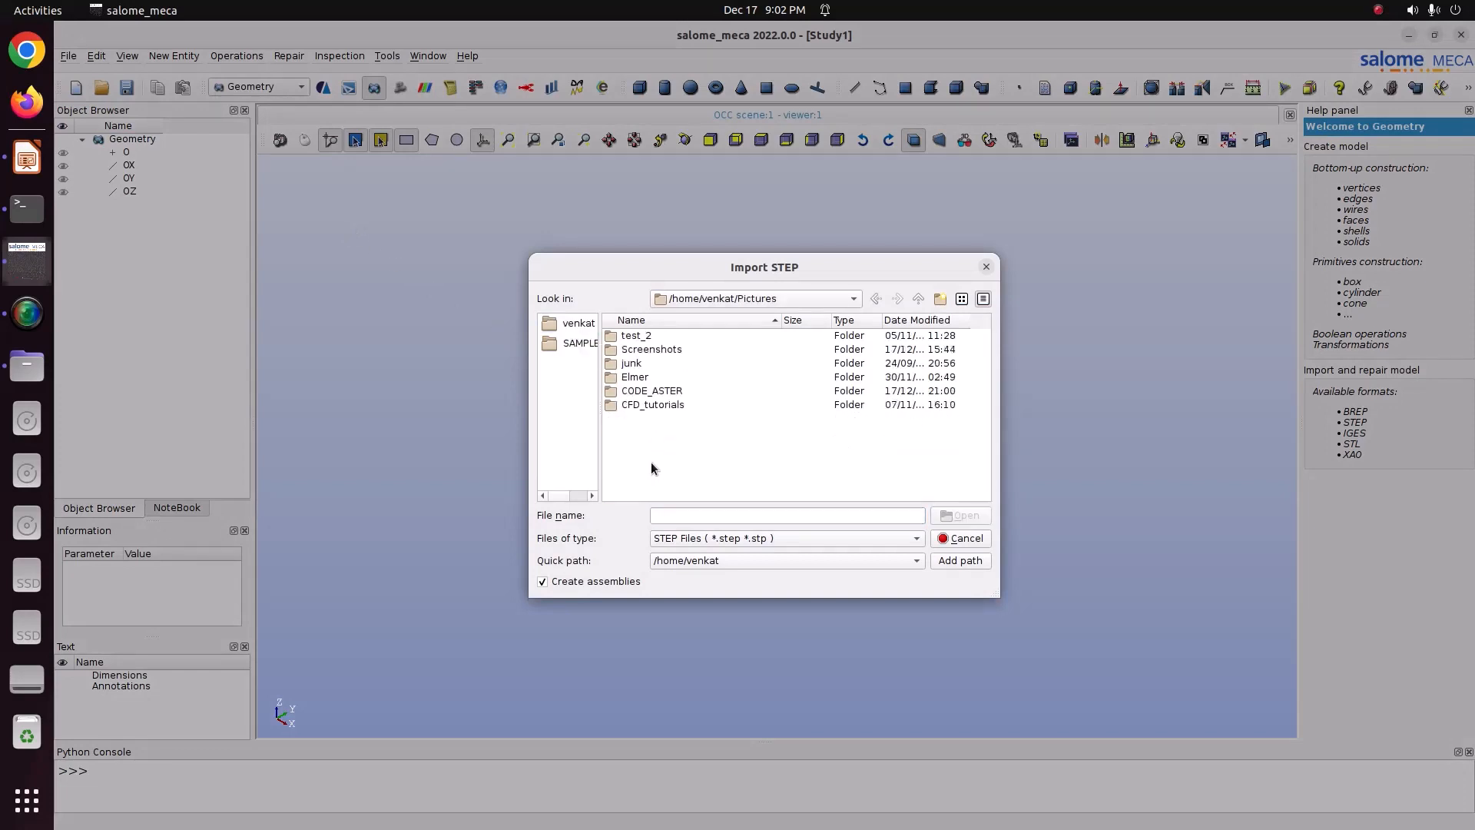
double_click(665, 394)
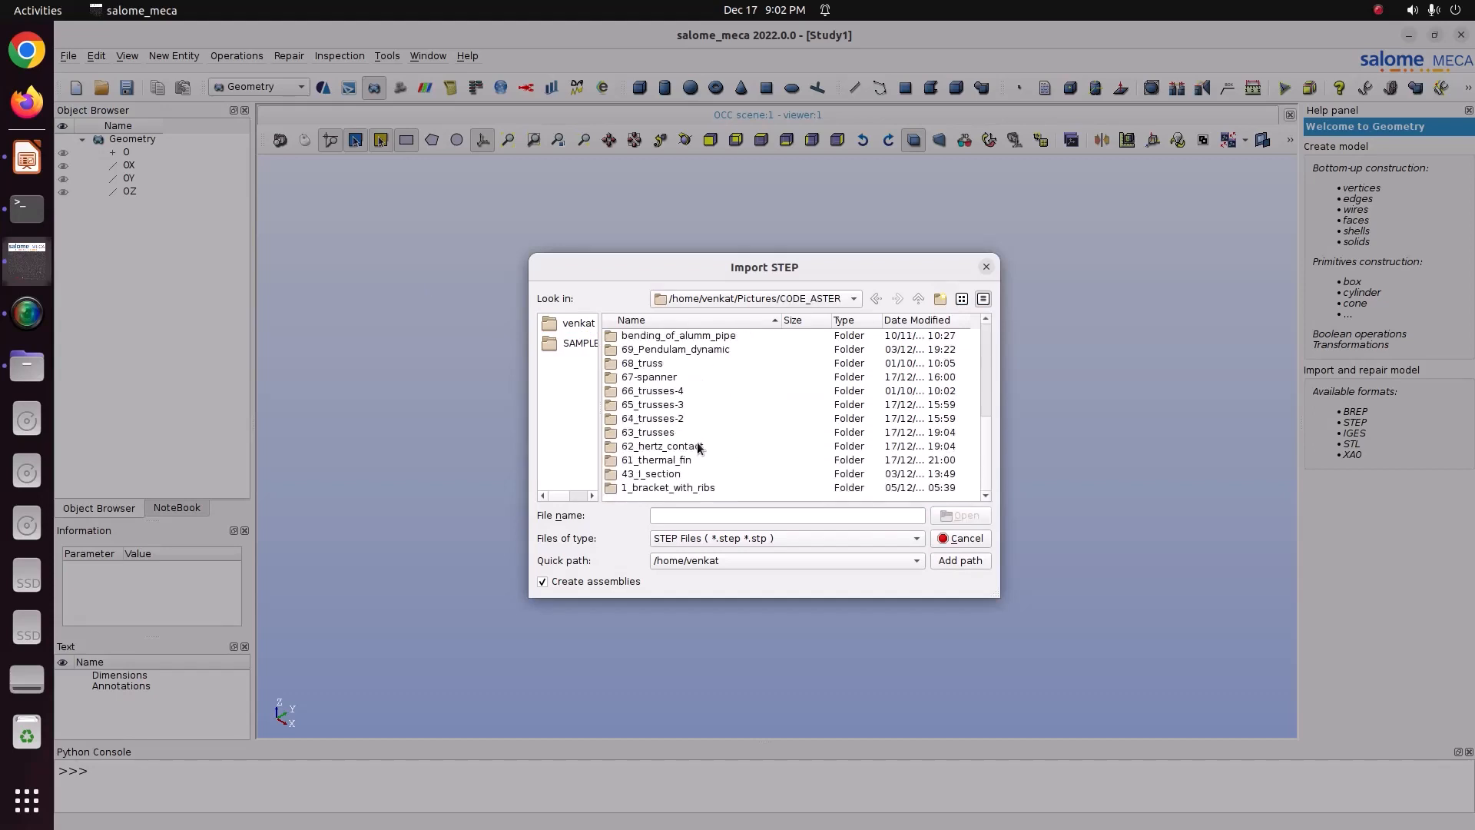
double_click(680, 460)
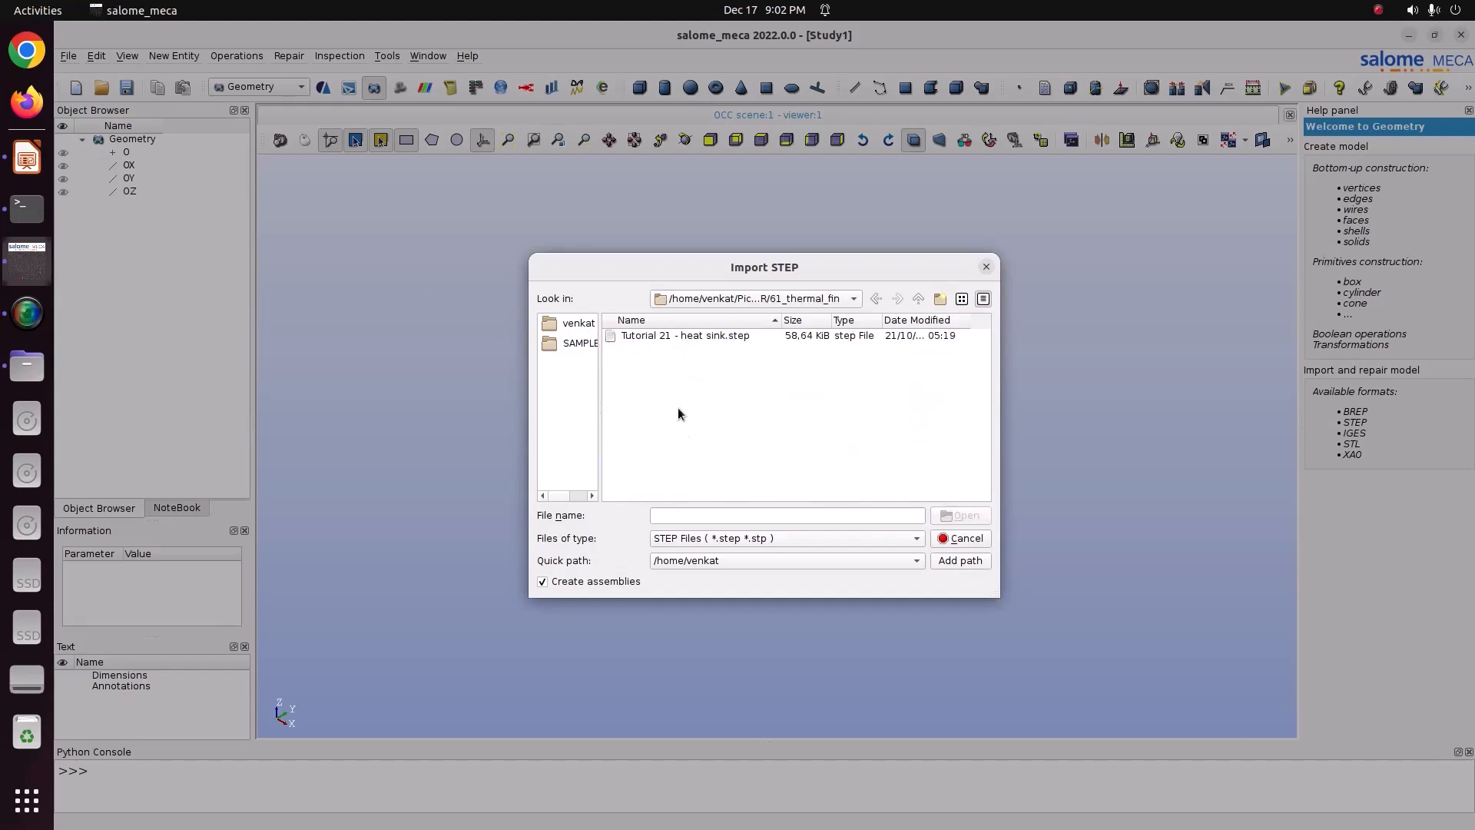
left_click(665, 338)
left_click(963, 515)
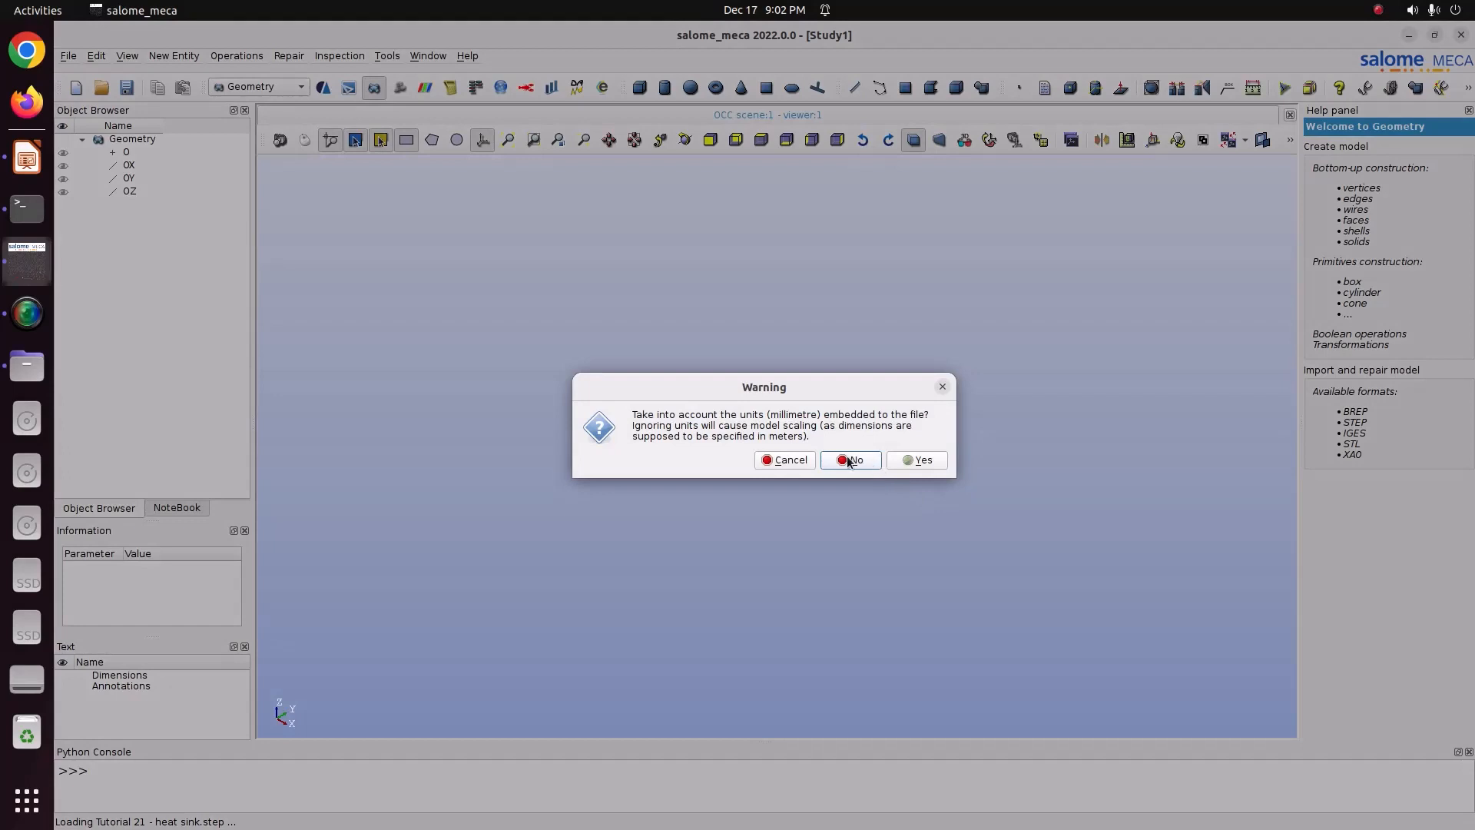
left_click(911, 461)
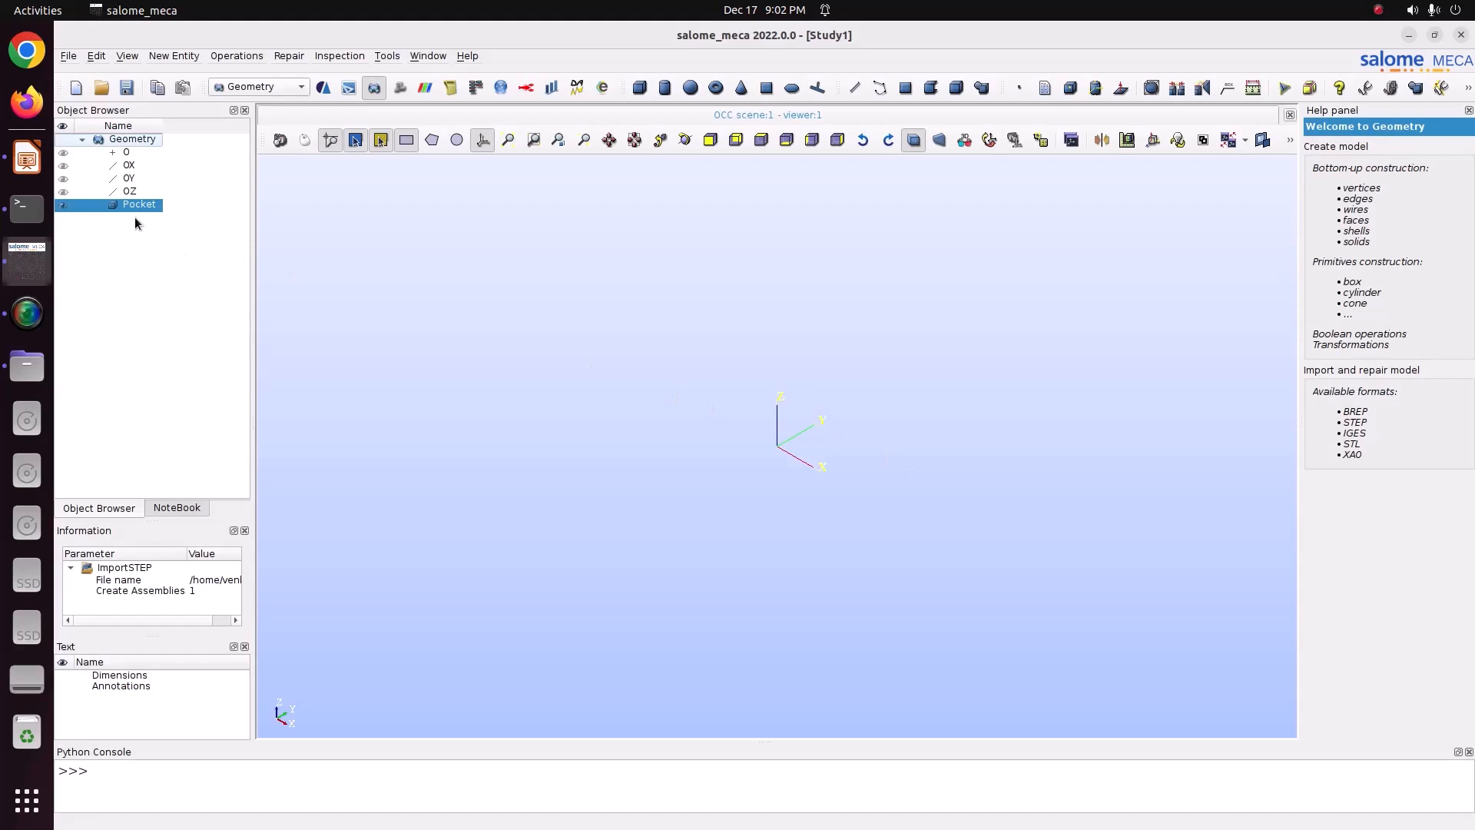
Step: Check the bounding box dimensions of the imported Pocket solid
left_click(336, 56)
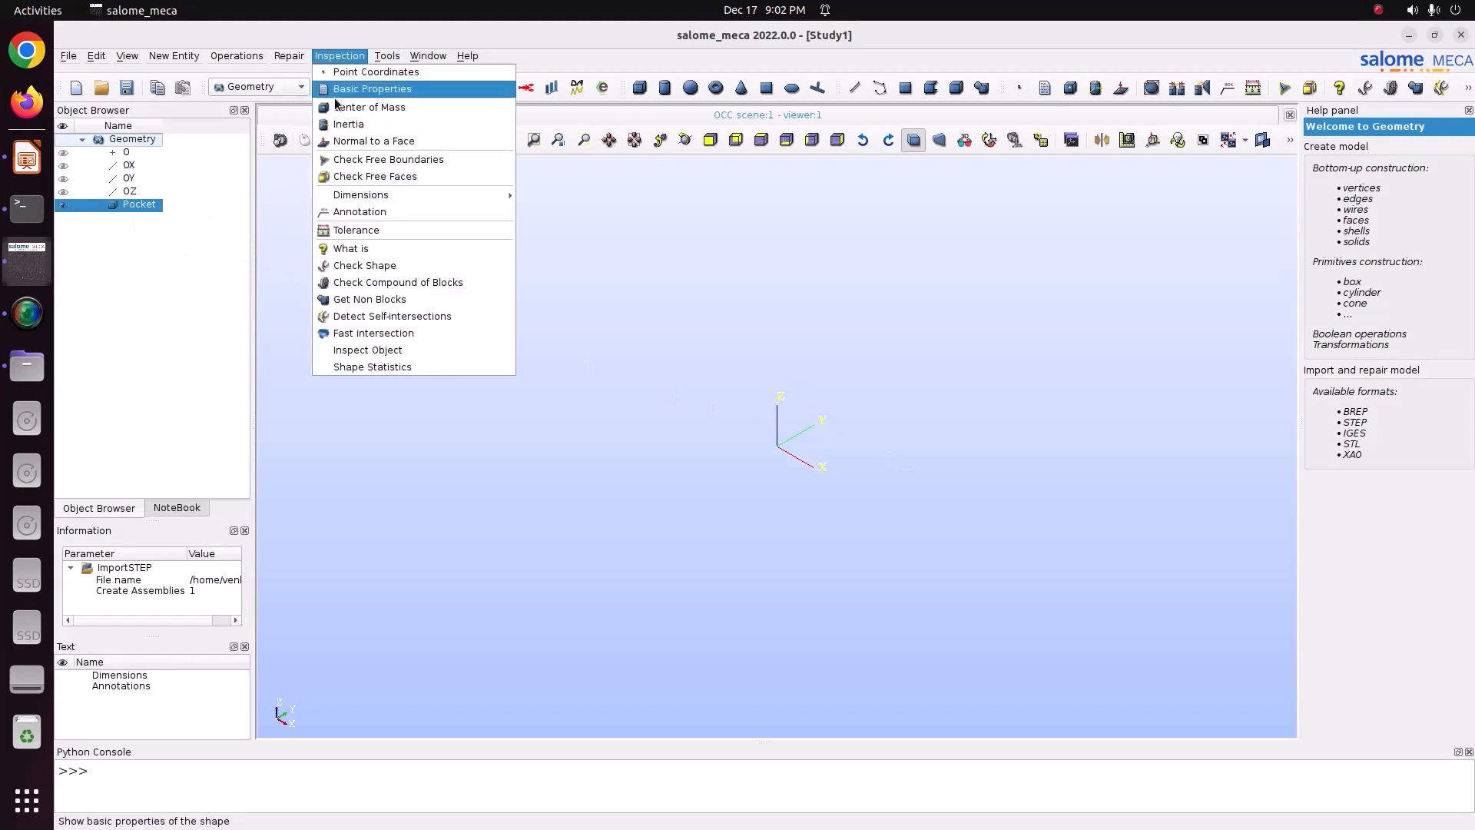
mouse_move(491, 195)
left_click(542, 196)
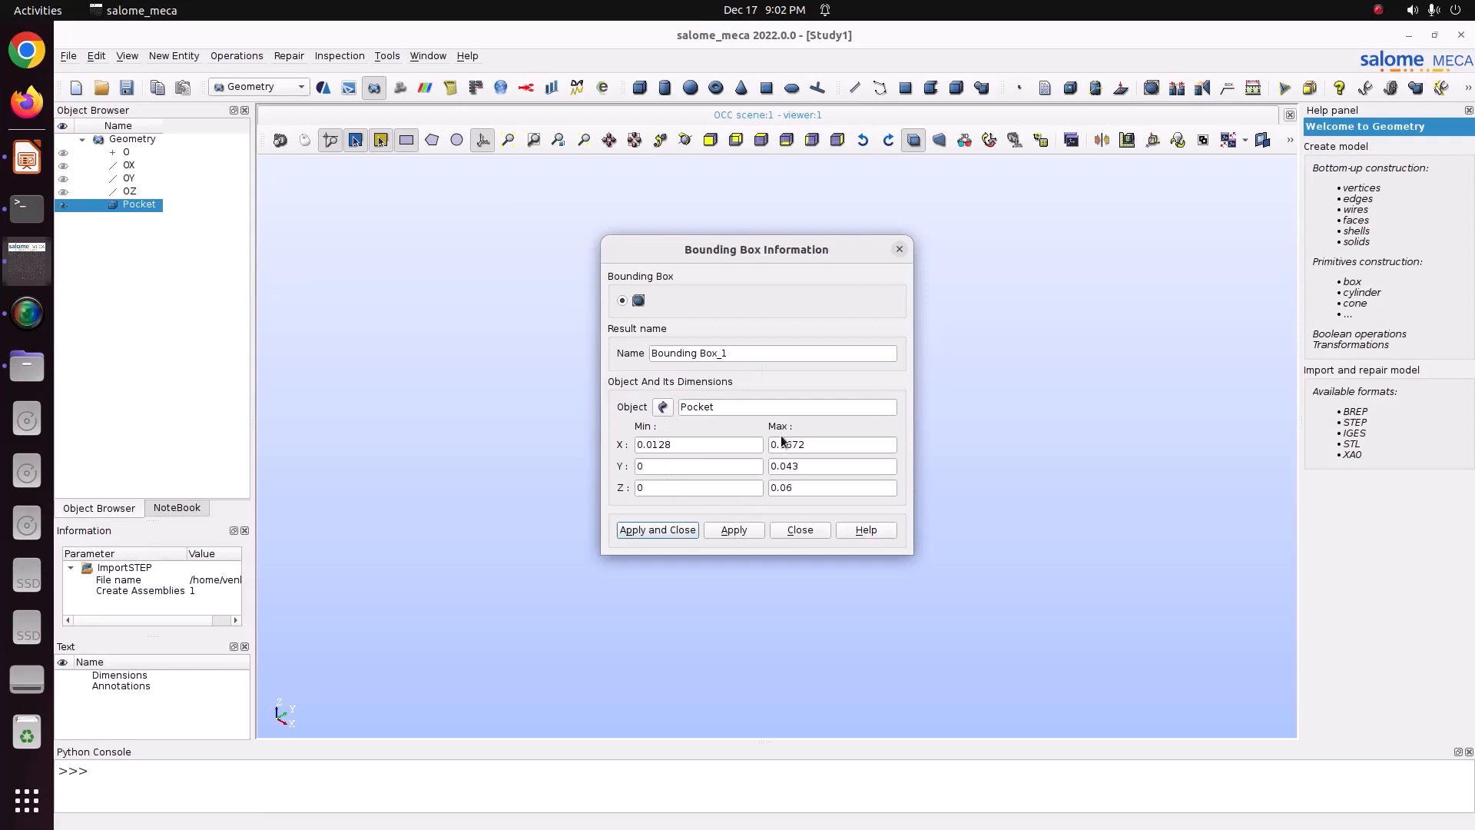
left_click(795, 530)
Step: Start a face group on Pocket and add the large flat base face opposite the fins
left_click(508, 142)
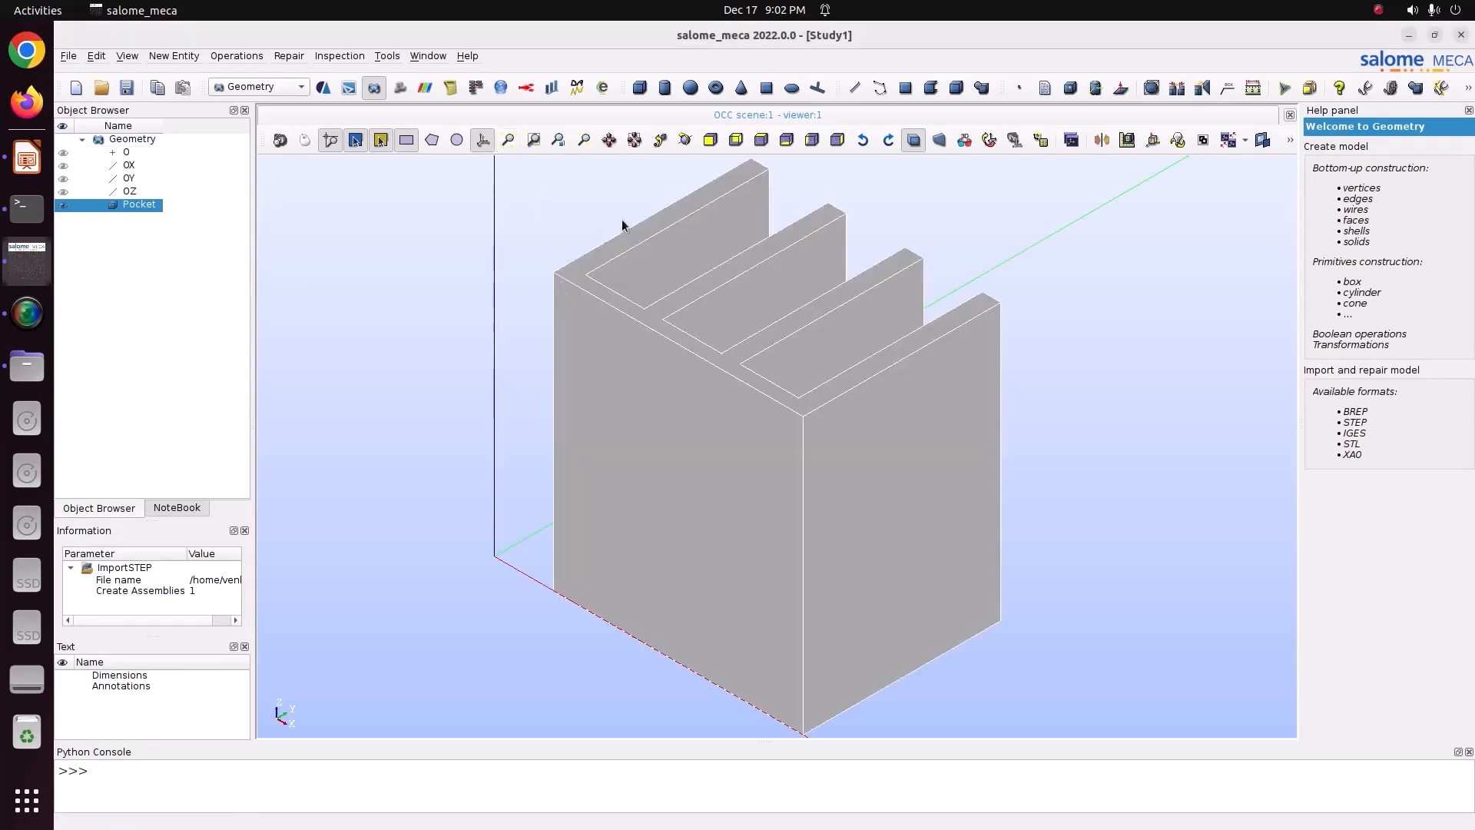
left_click(685, 141)
left_click_drag(584, 240, 1033, 511)
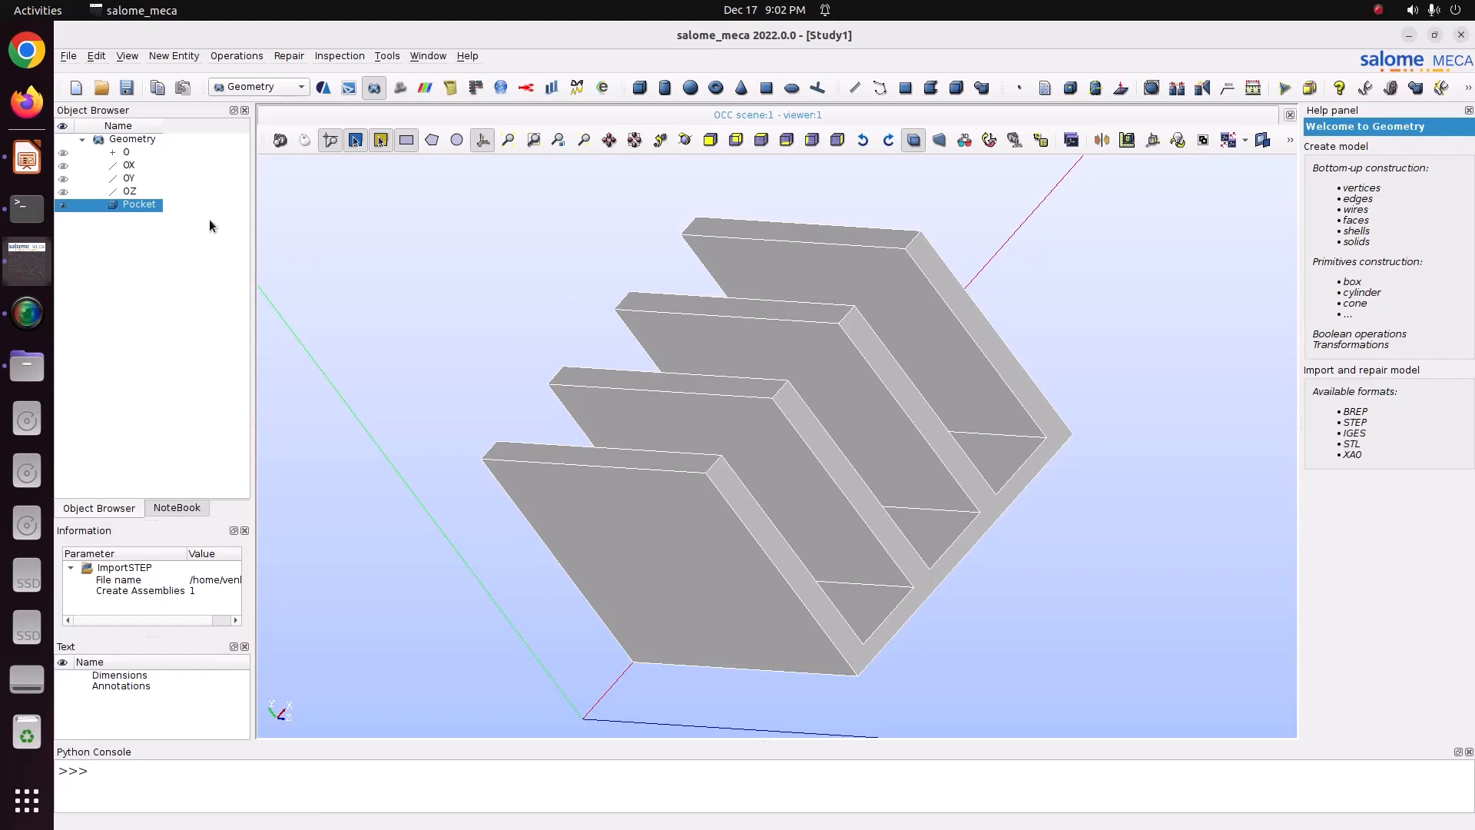
right_click(144, 204)
left_click(215, 245)
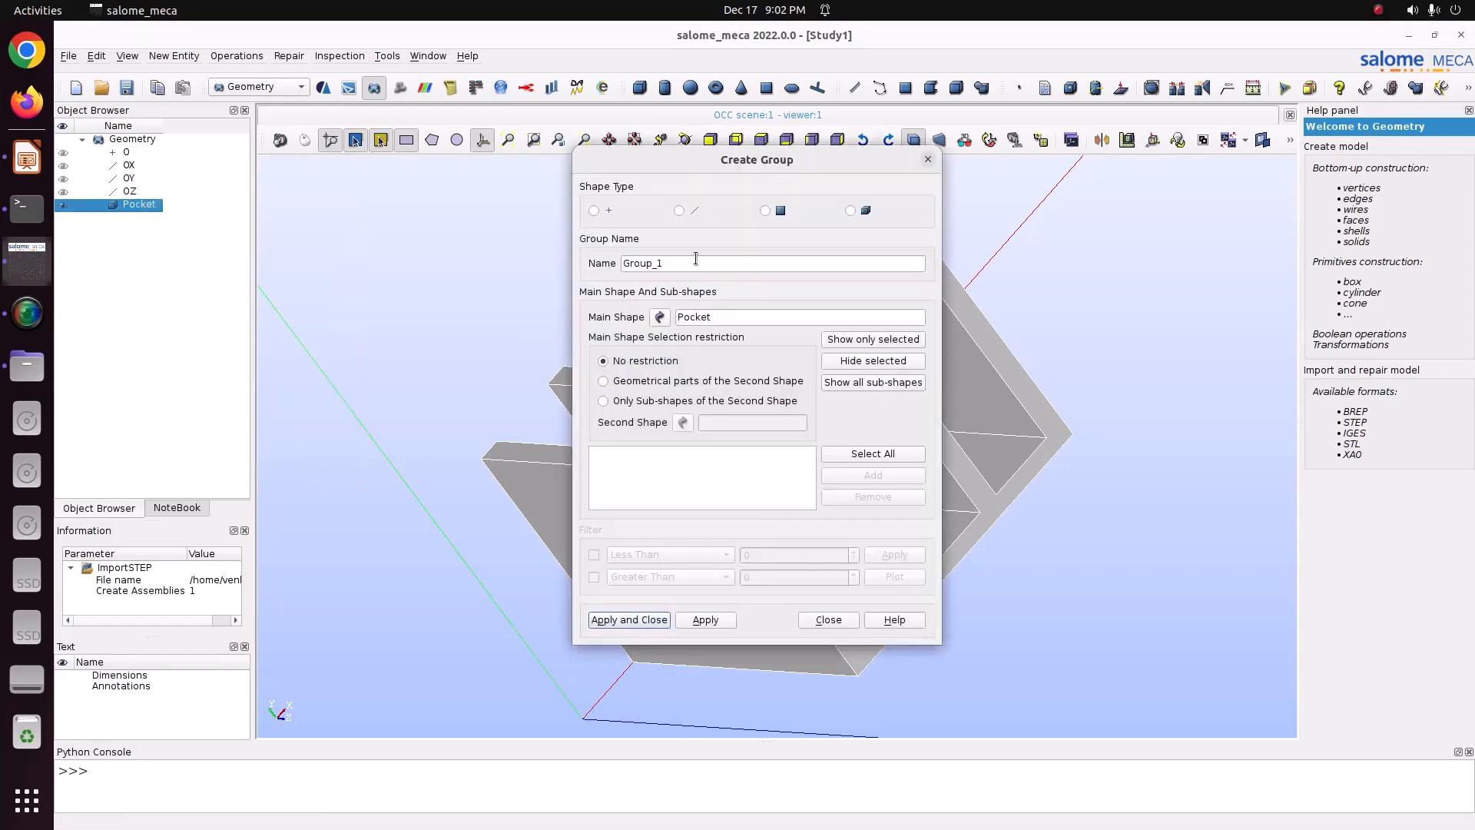
left_click_drag(796, 161, 277, 66)
scroll(657, 255, "down", 3)
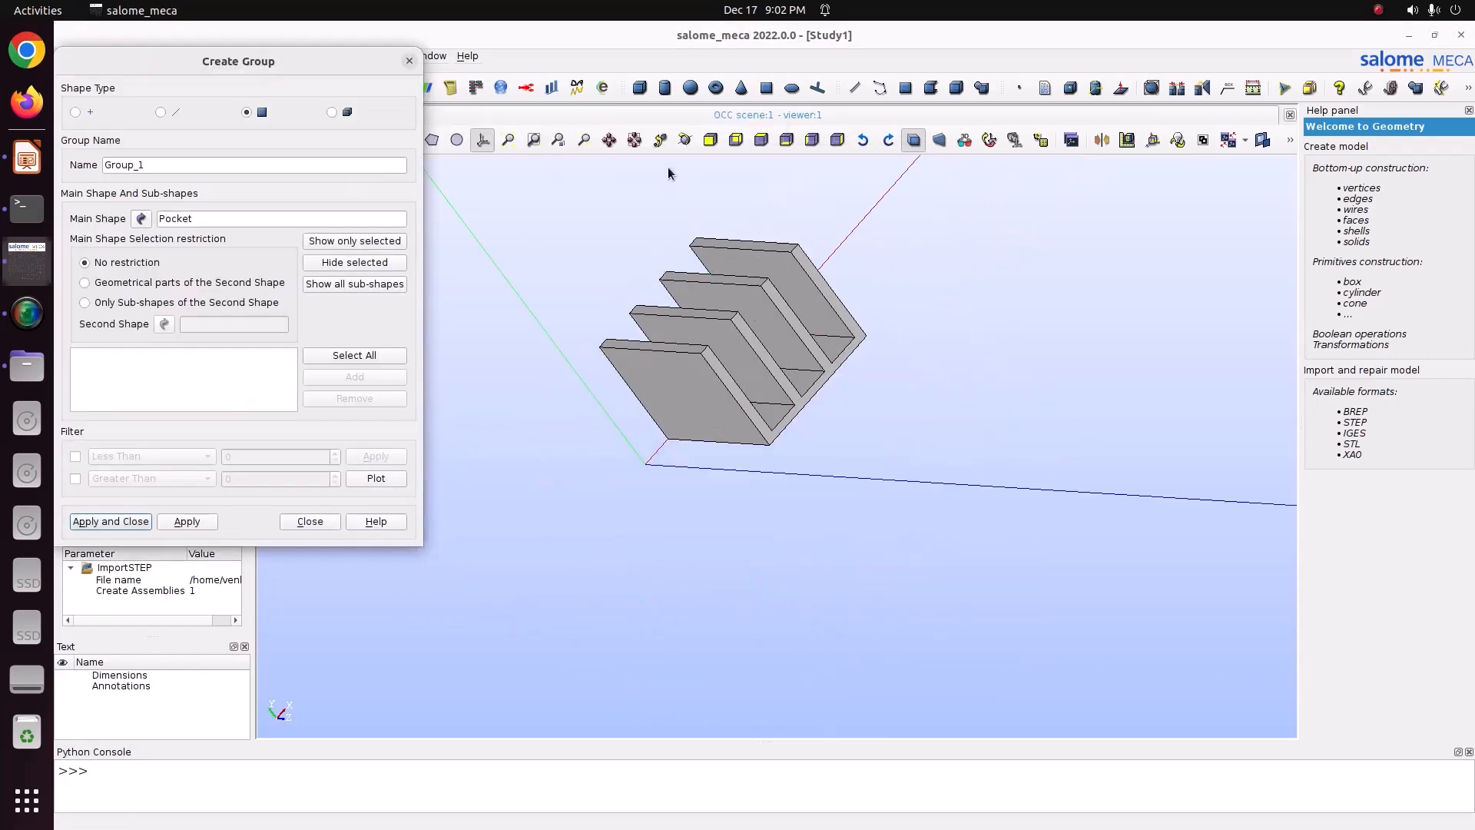
left_click_drag(689, 224, 636, 265)
left_click(785, 379)
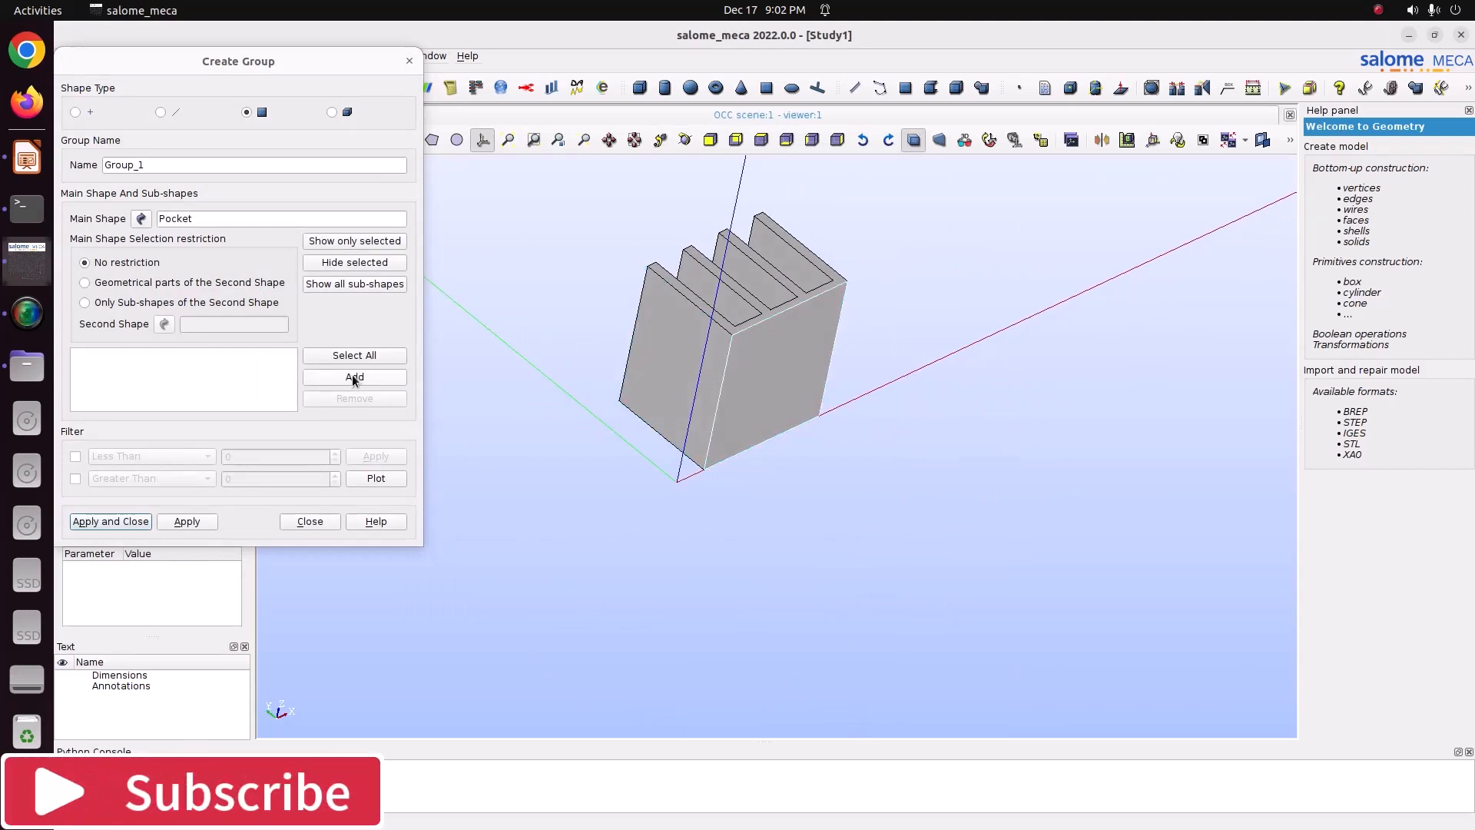
left_click(353, 377)
Step: Name the face group Heat_flux and create it, keeping group creation open for another one
left_click_drag(154, 71, 233, 78)
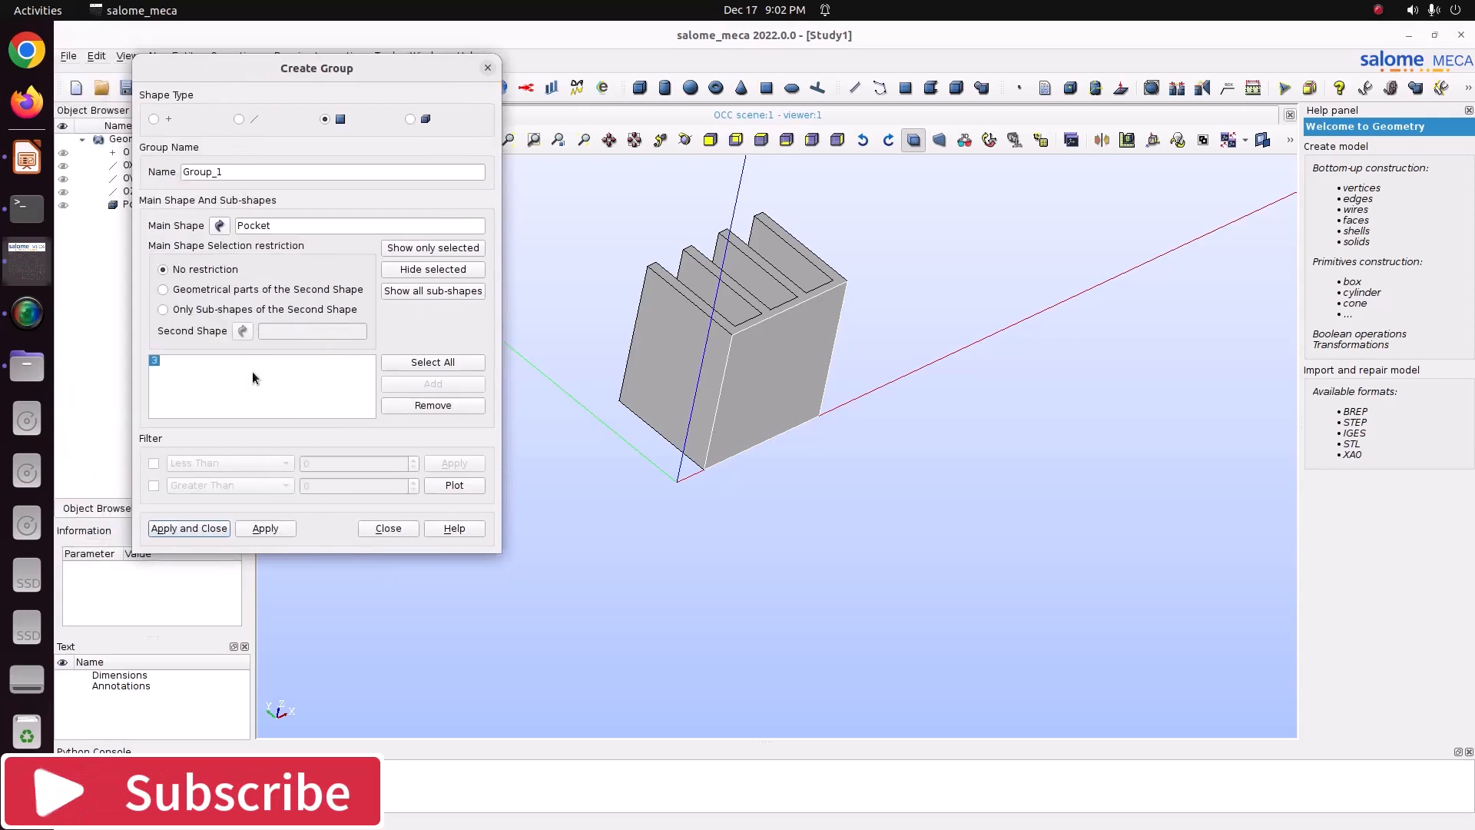
double_click(262, 172)
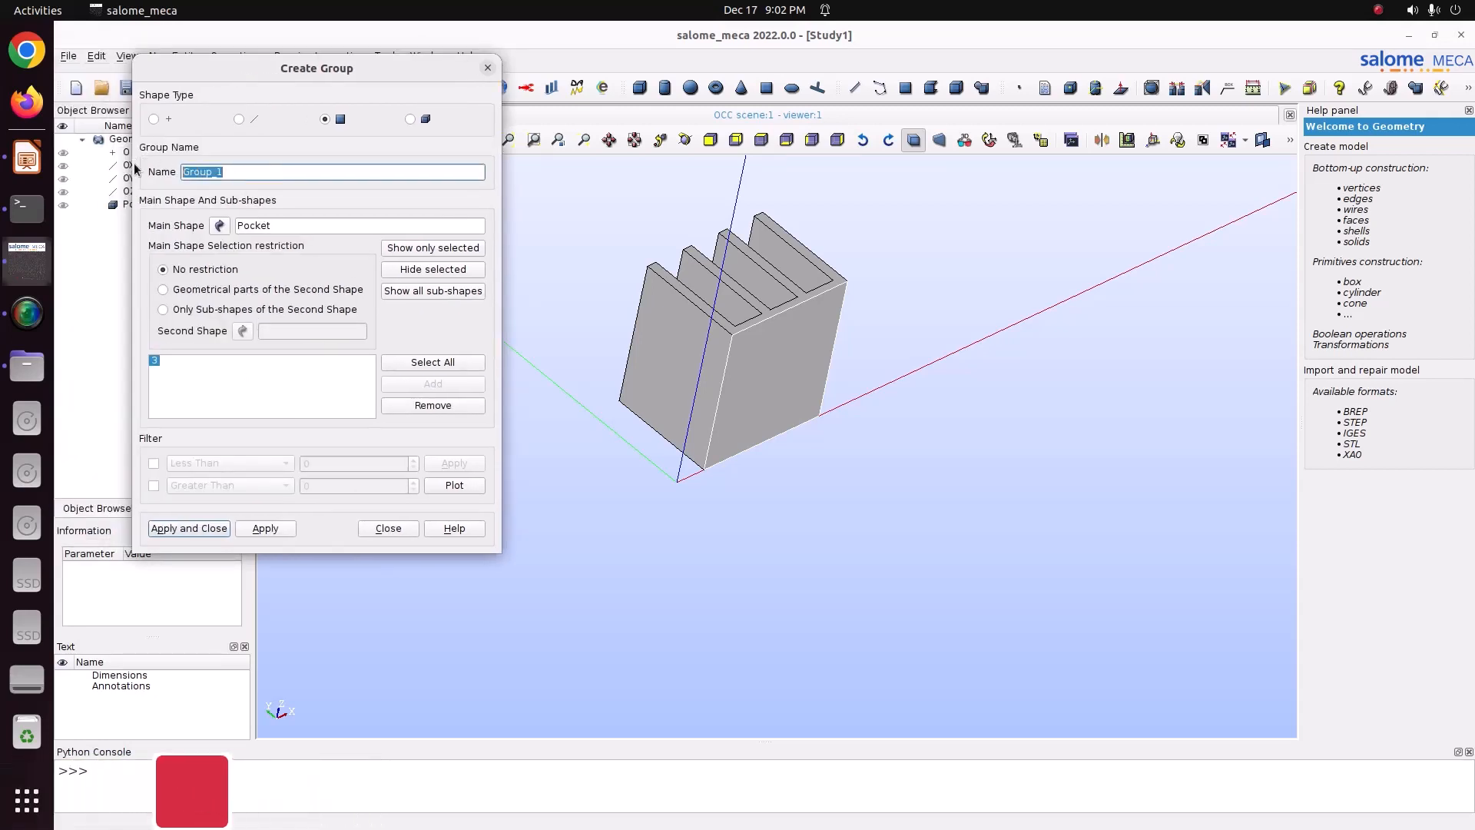
type("Heat_flux")
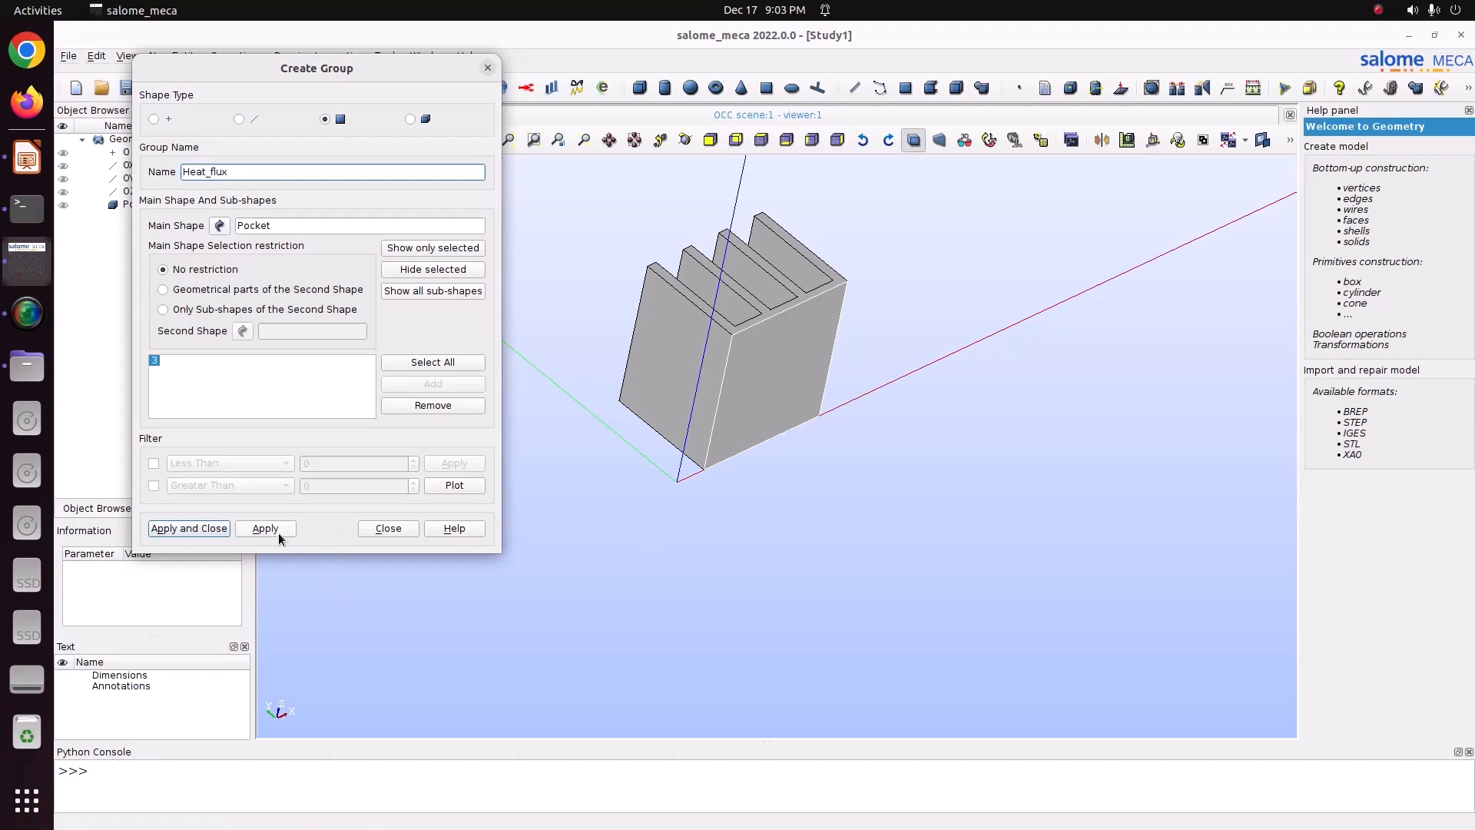
left_click(276, 531)
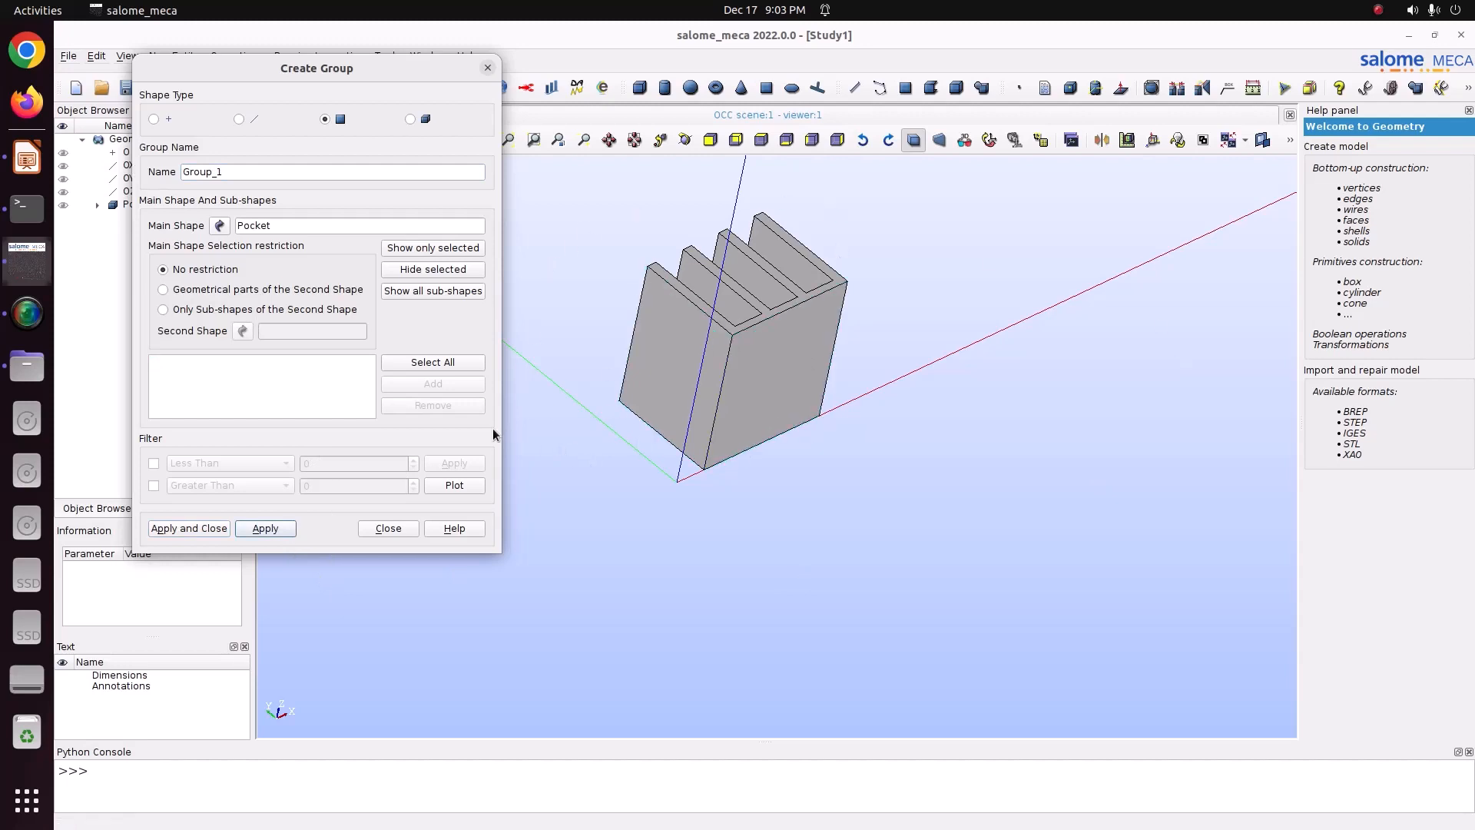
Step: Add all faces of Pocket to a new group and remove the Heat_flux face from the selection
left_click(438, 366)
left_click_drag(318, 78, 560, 92)
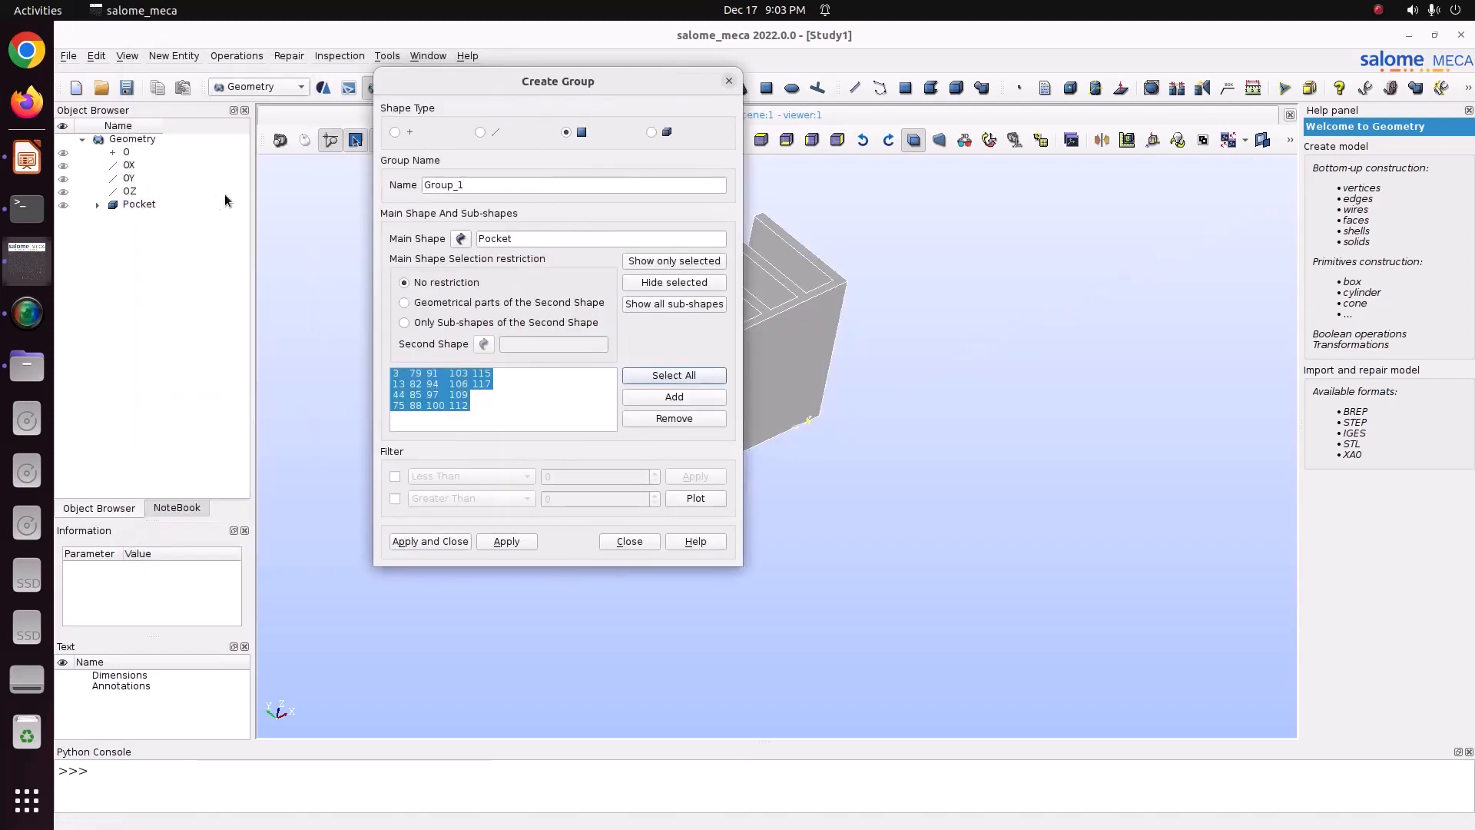
left_click(97, 204)
left_click(128, 218)
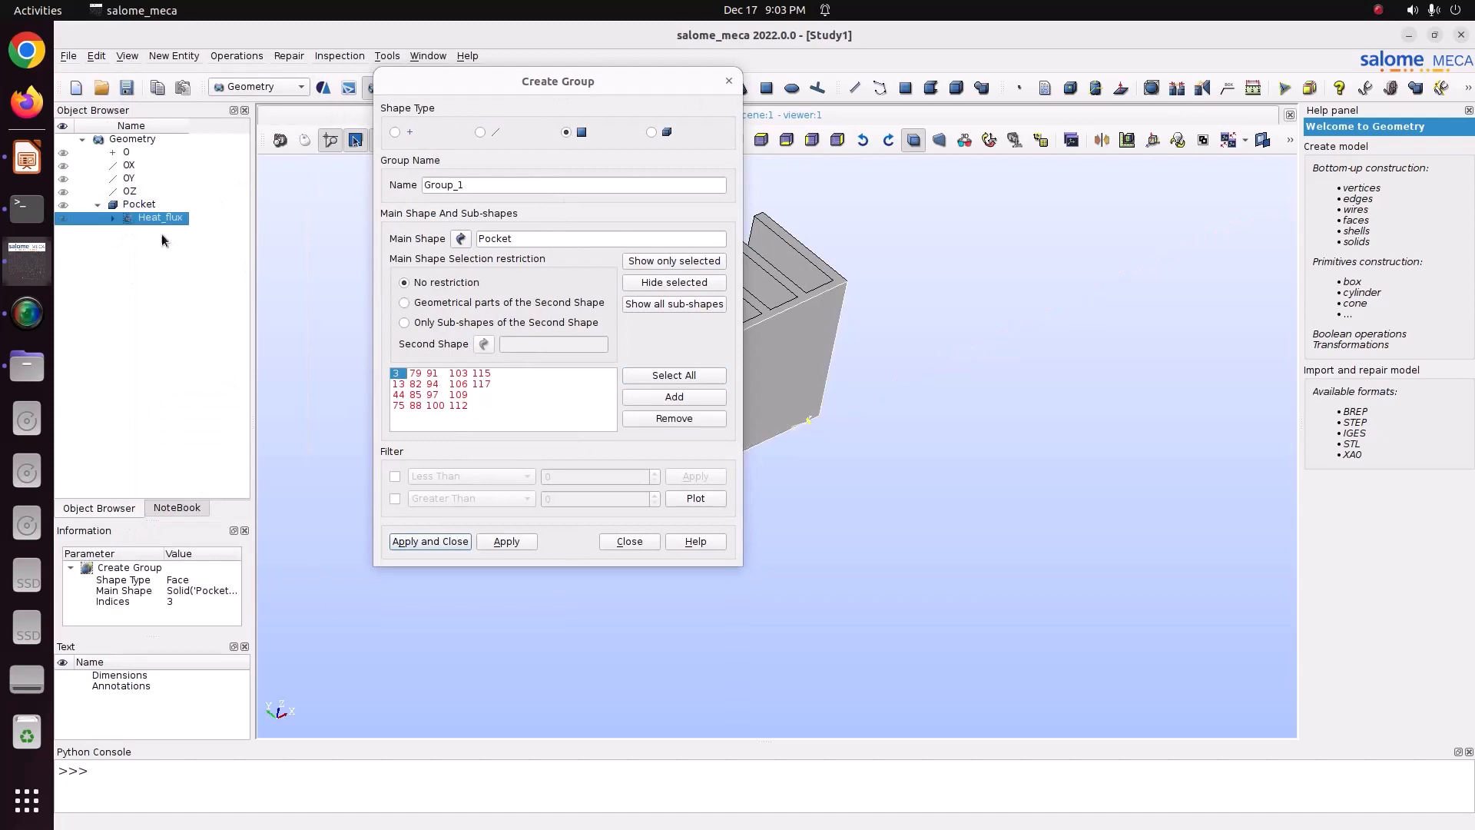
left_click(673, 418)
Step: Name the group of remaining faces convect and create it
left_click_drag(424, 81, 164, 66)
double_click(245, 166)
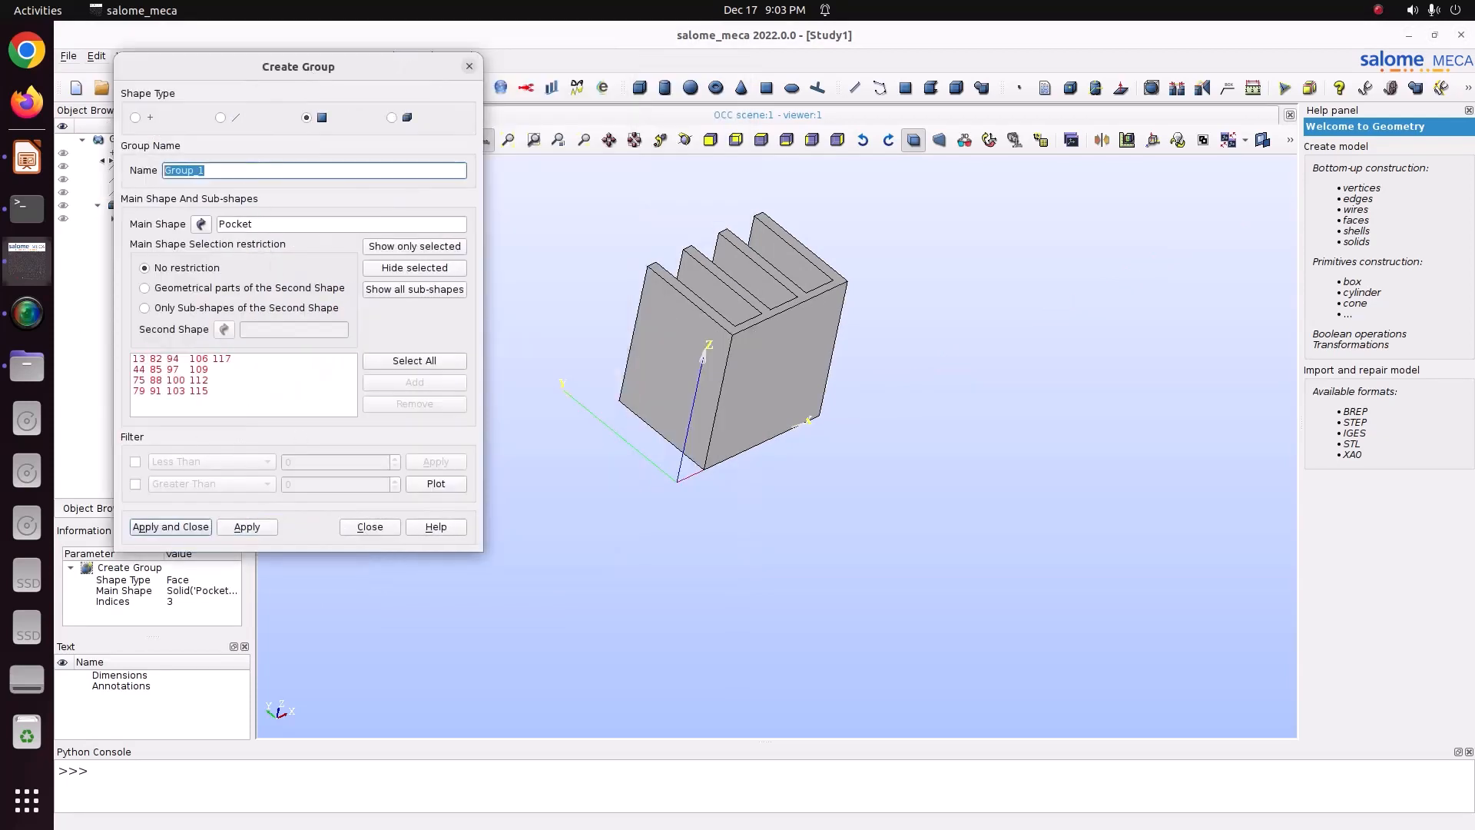
type("convect")
key("Return")
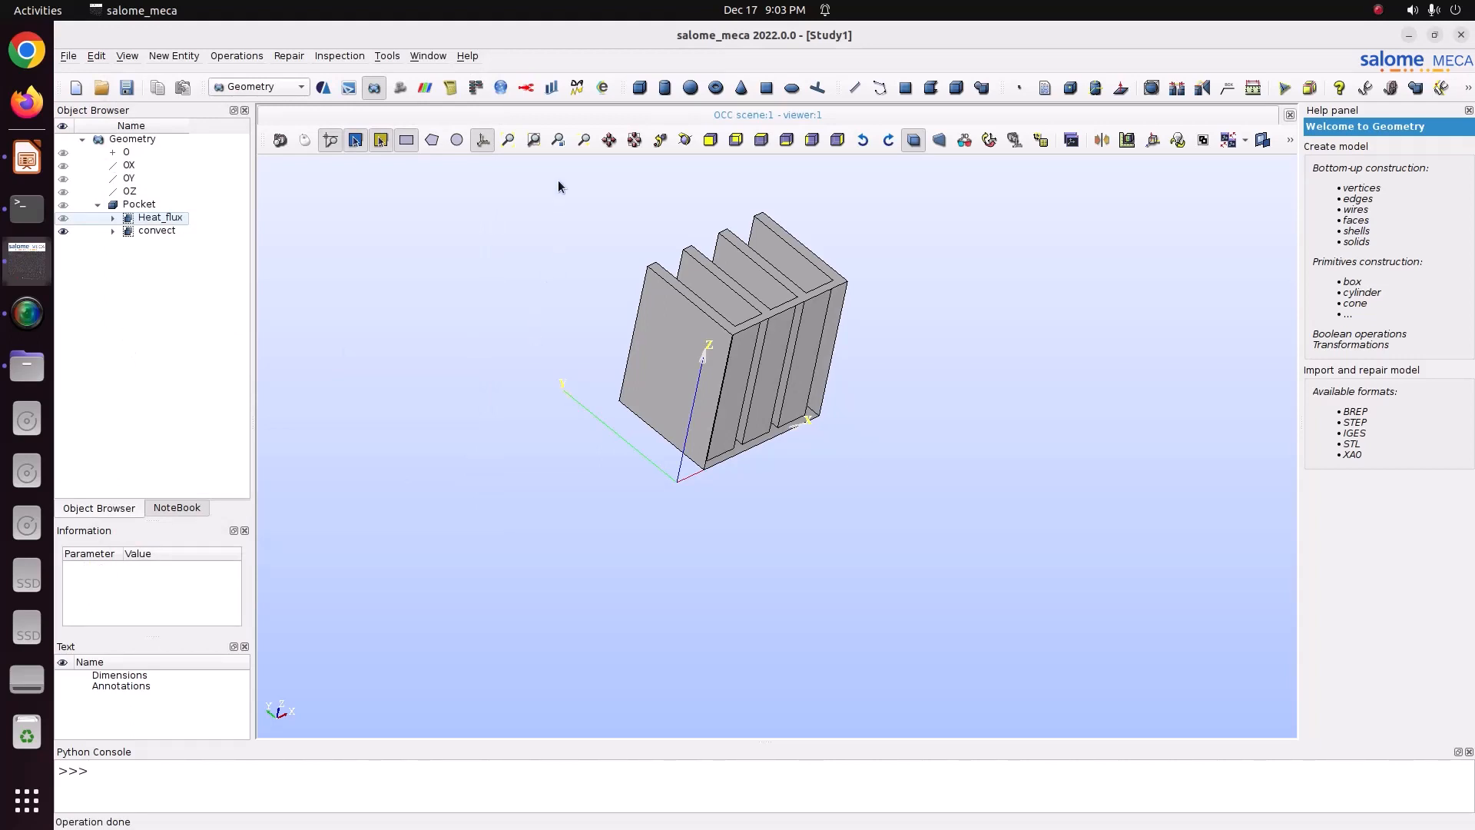
Step: Inspect the faces of the convect group from another angle, with the Heat_flux group displayed on its own as well
left_click(680, 143)
left_click_drag(655, 206, 584, 399)
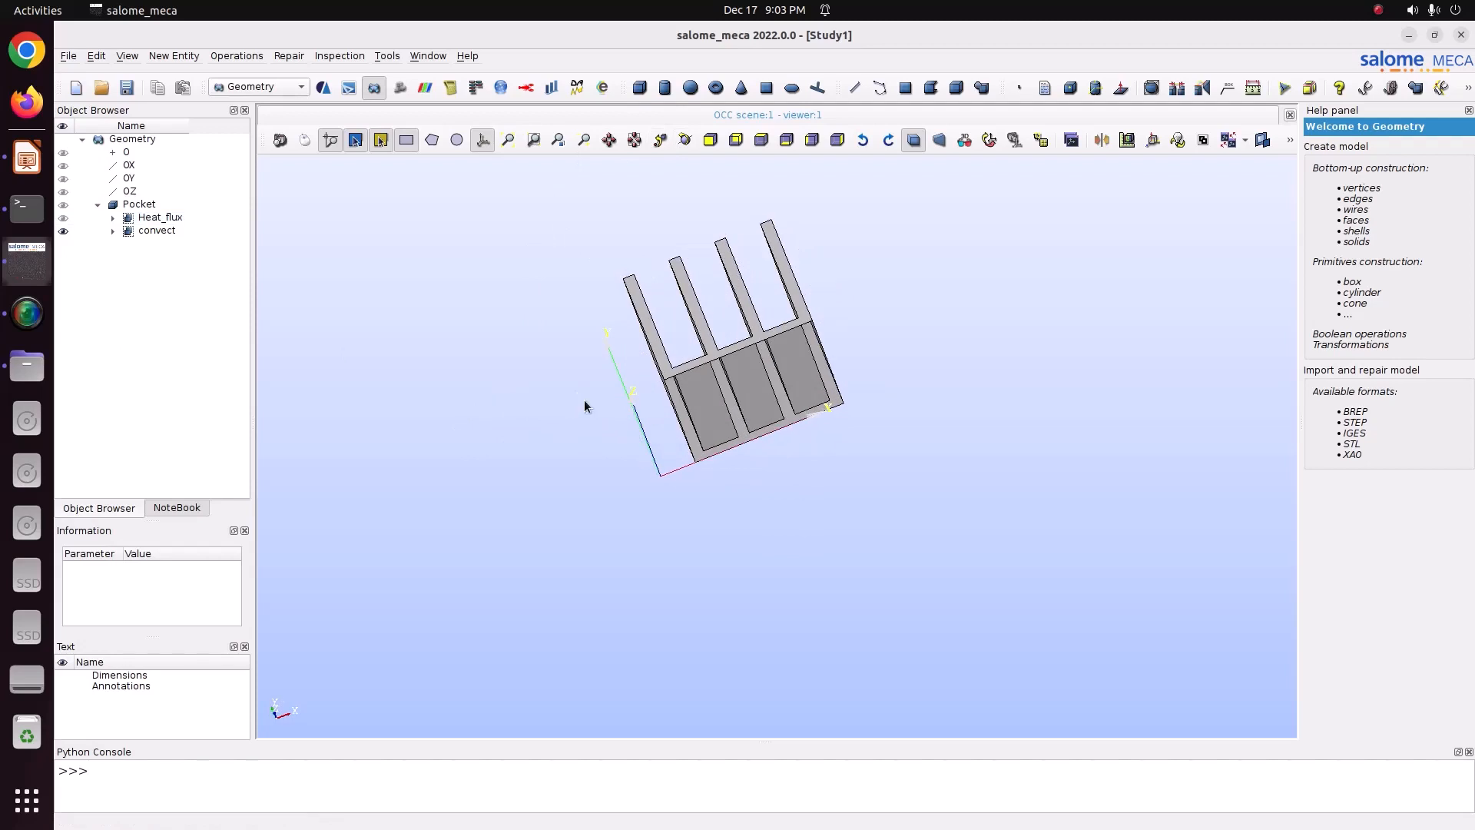
left_click(62, 229)
left_click(59, 218)
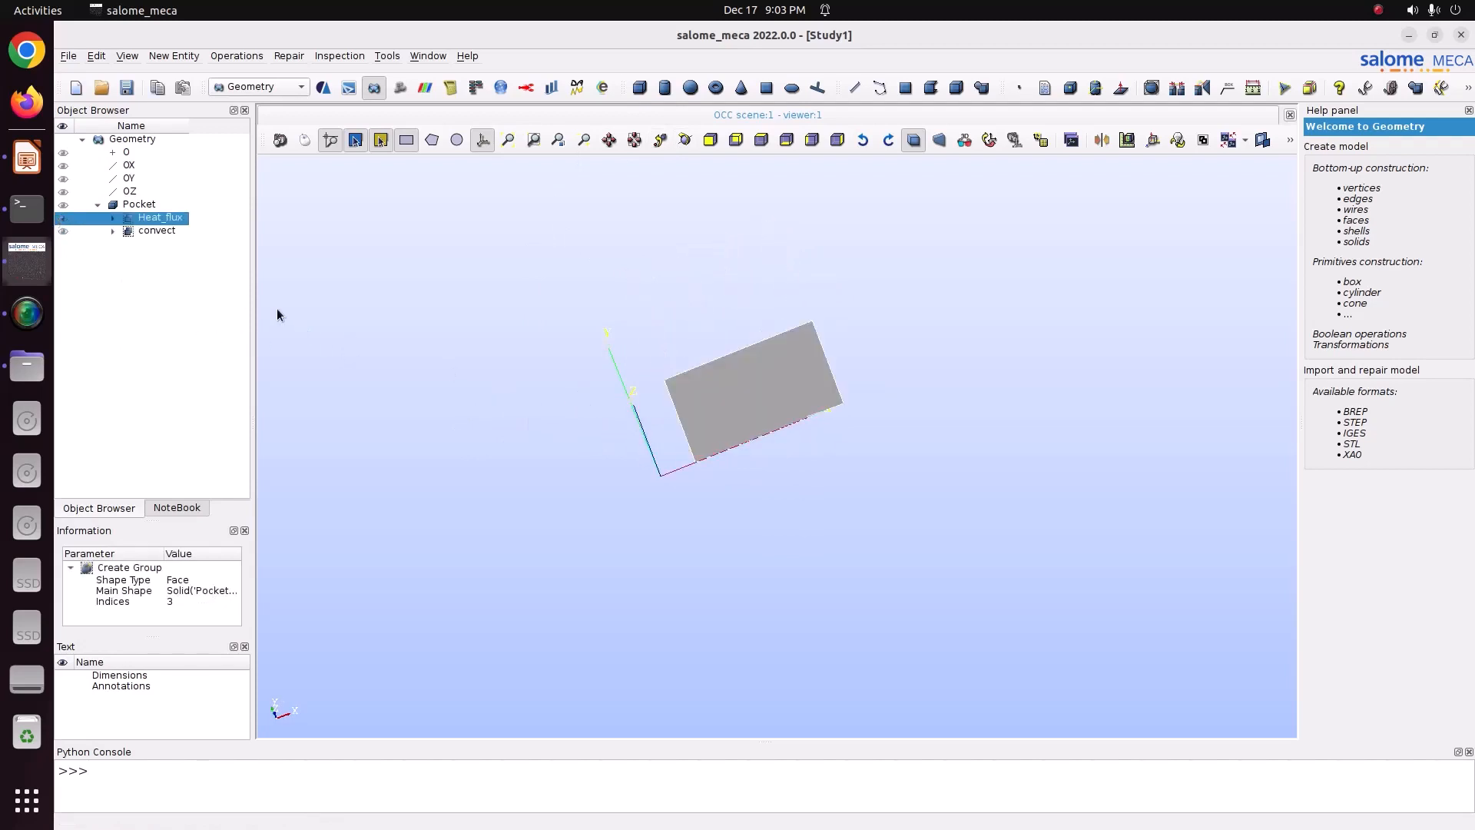
Step: Save the study as Study1 in the 61_thermal_fin folder and switch to the Mesh module
left_click(126, 87)
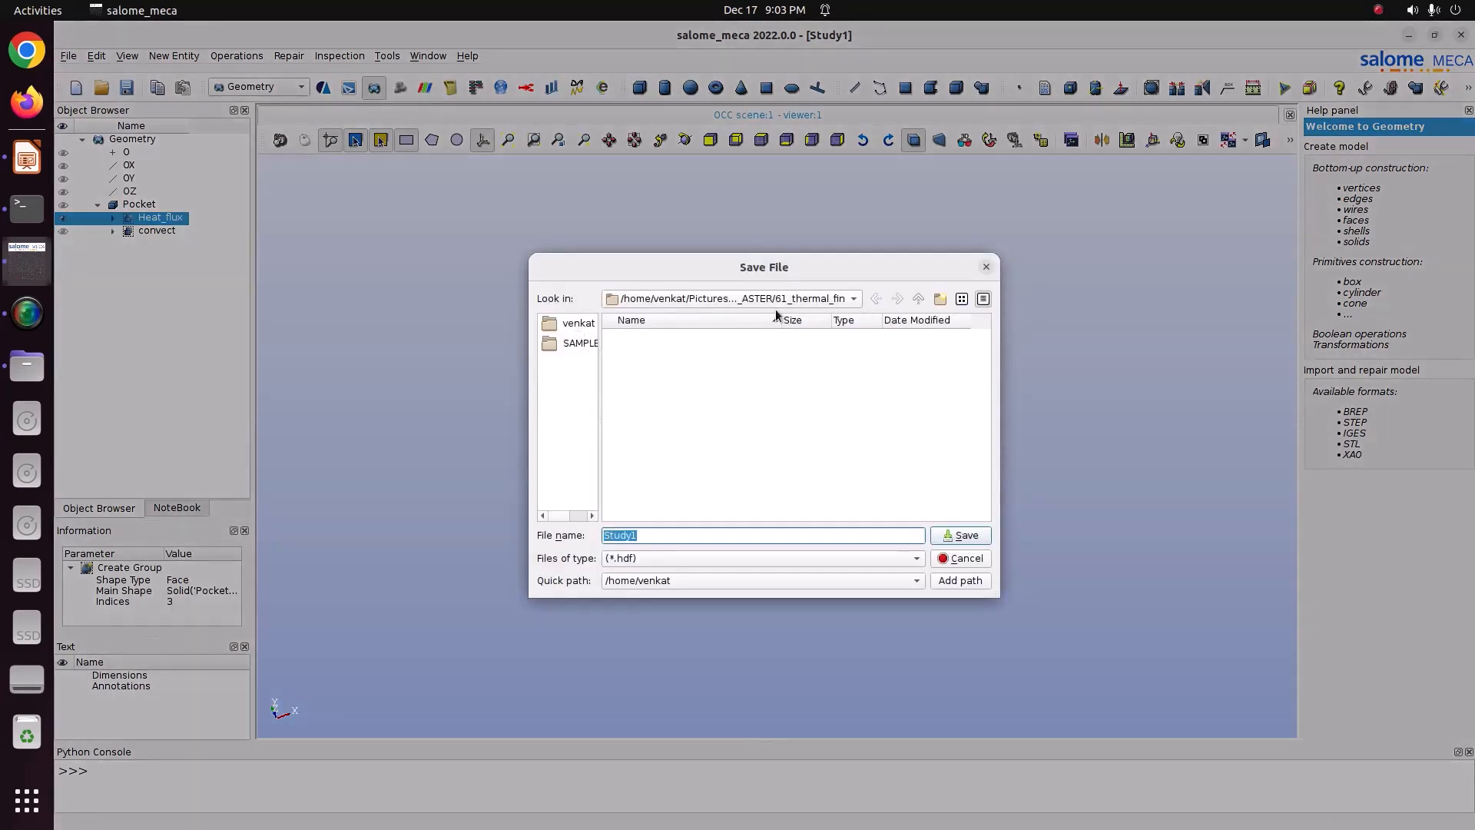
left_click(961, 535)
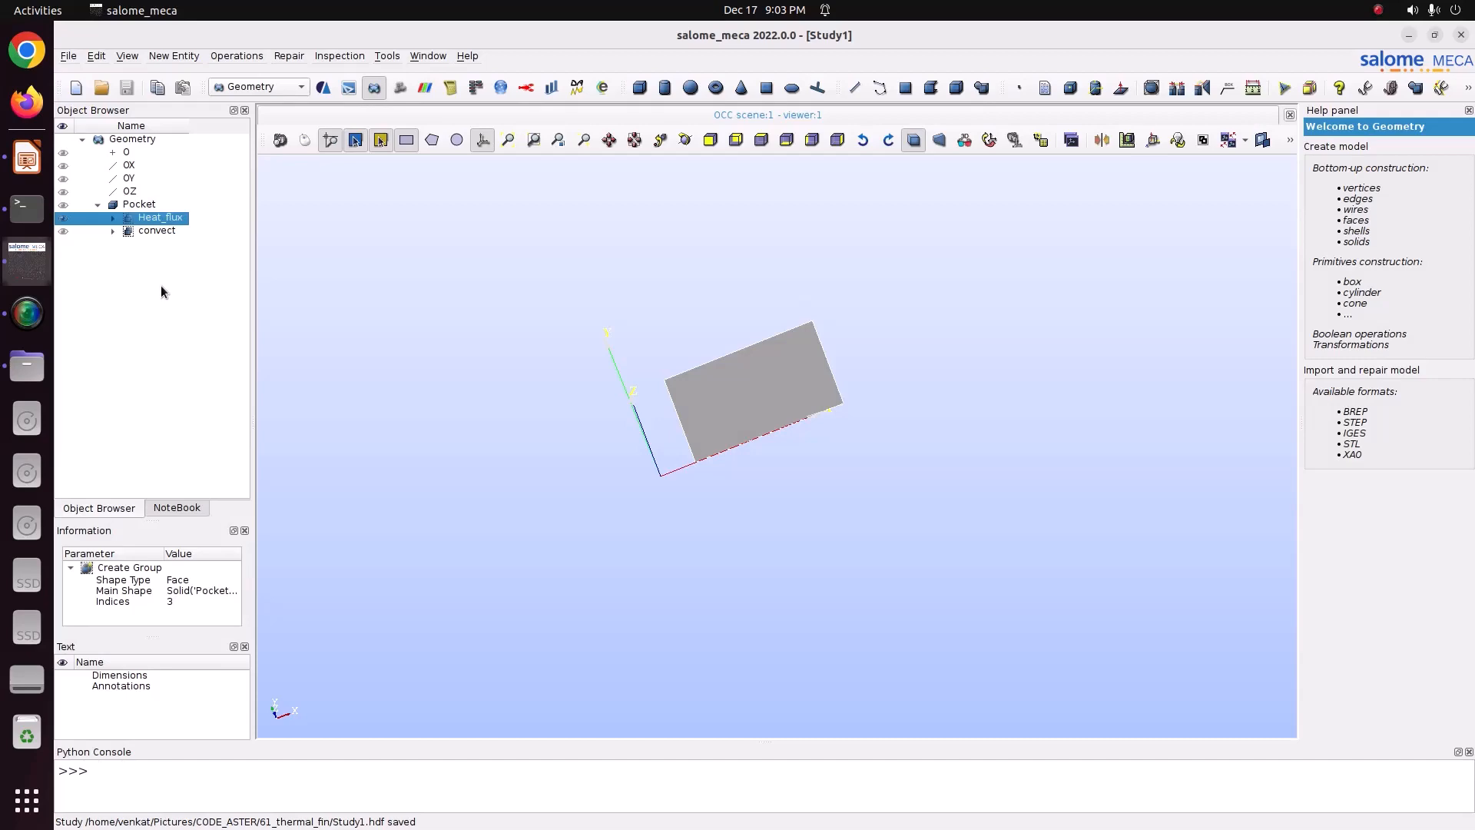
left_click(266, 86)
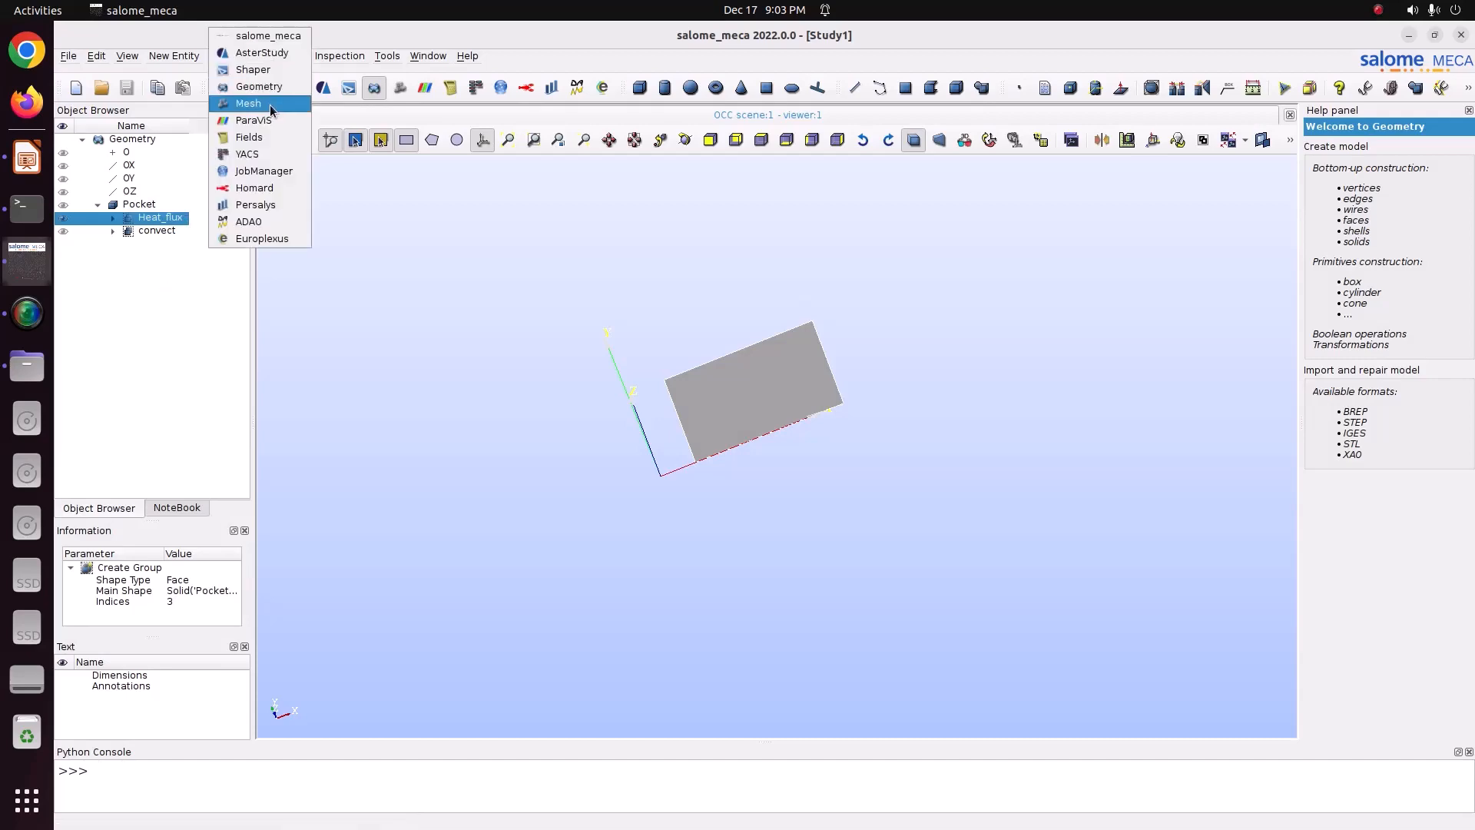
left_click(269, 105)
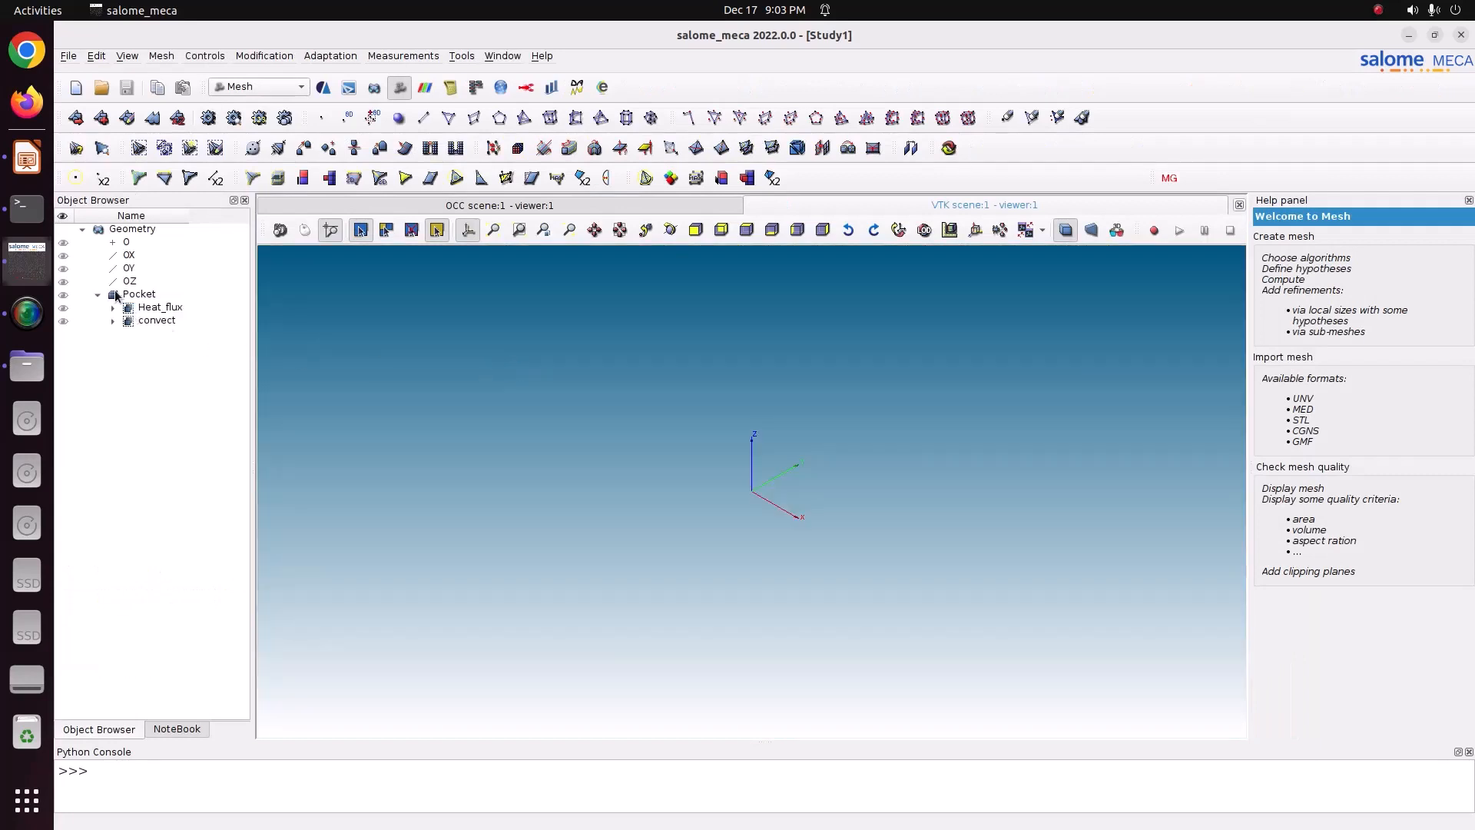
Step: Set up a new mesh on the Pocket geometry with the NETGEN 1D-2D-3D algorithm
left_click(117, 295)
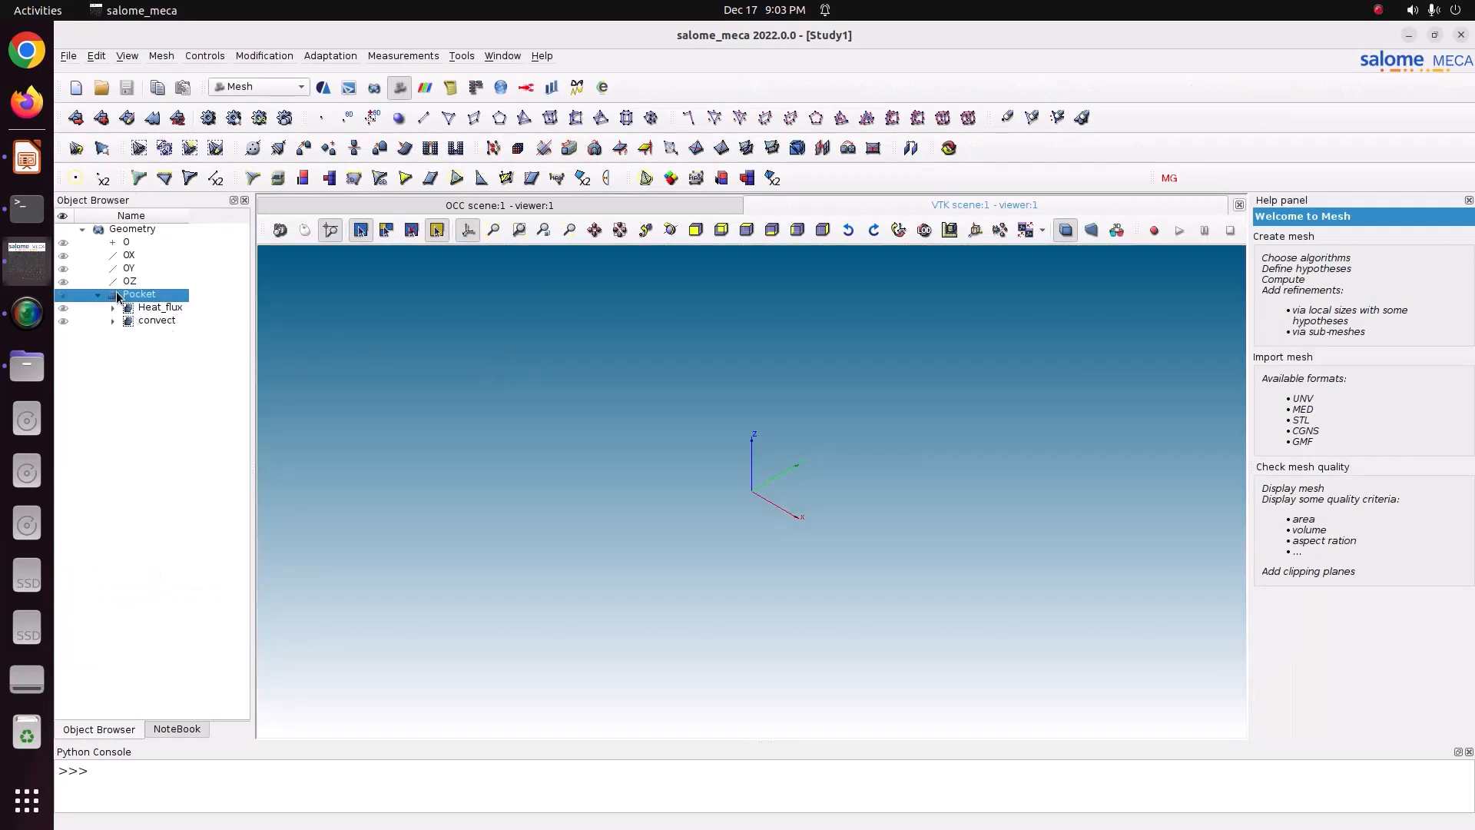
left_click(161, 56)
left_click(192, 67)
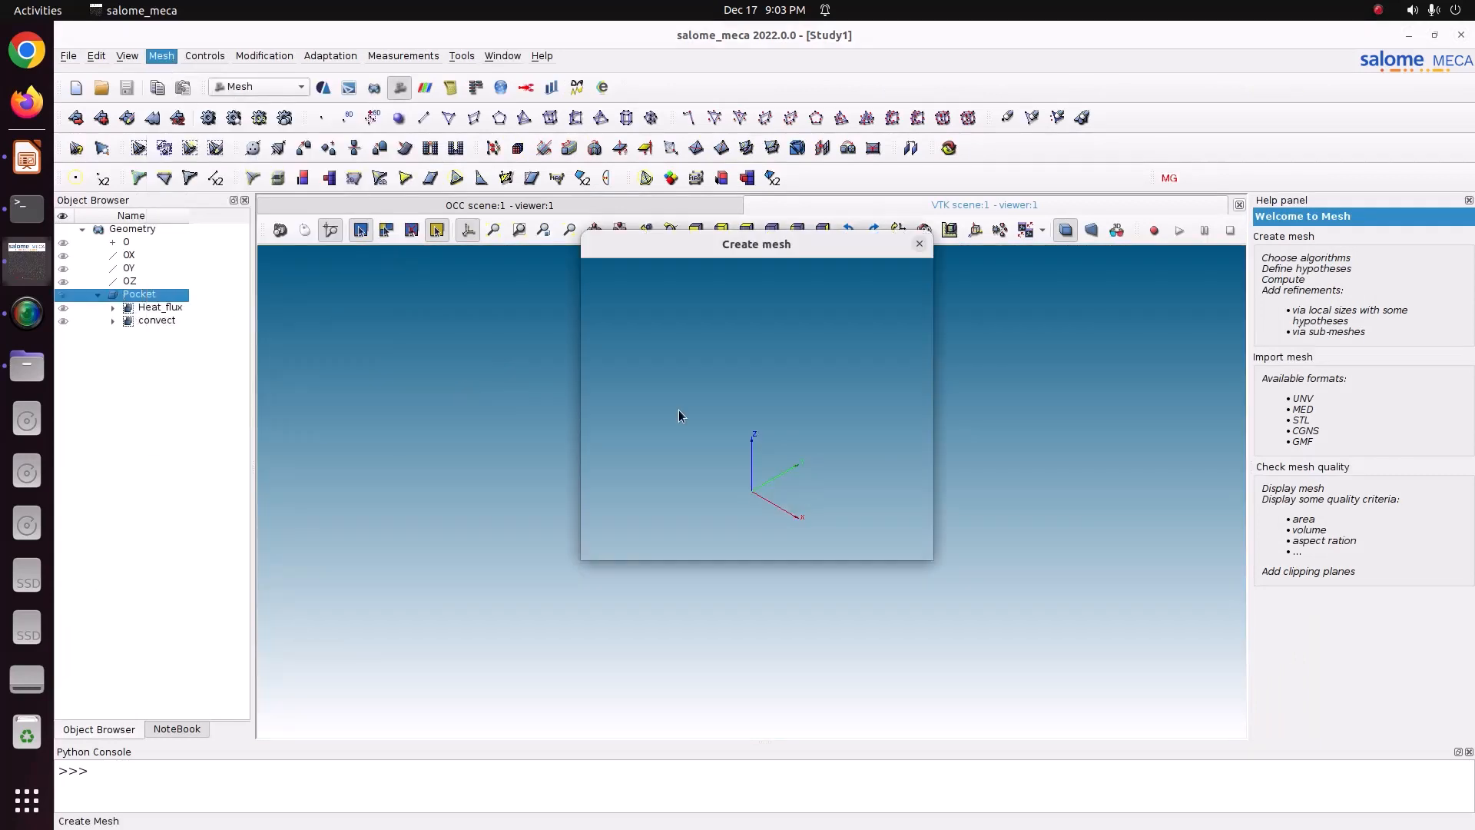
left_click(695, 383)
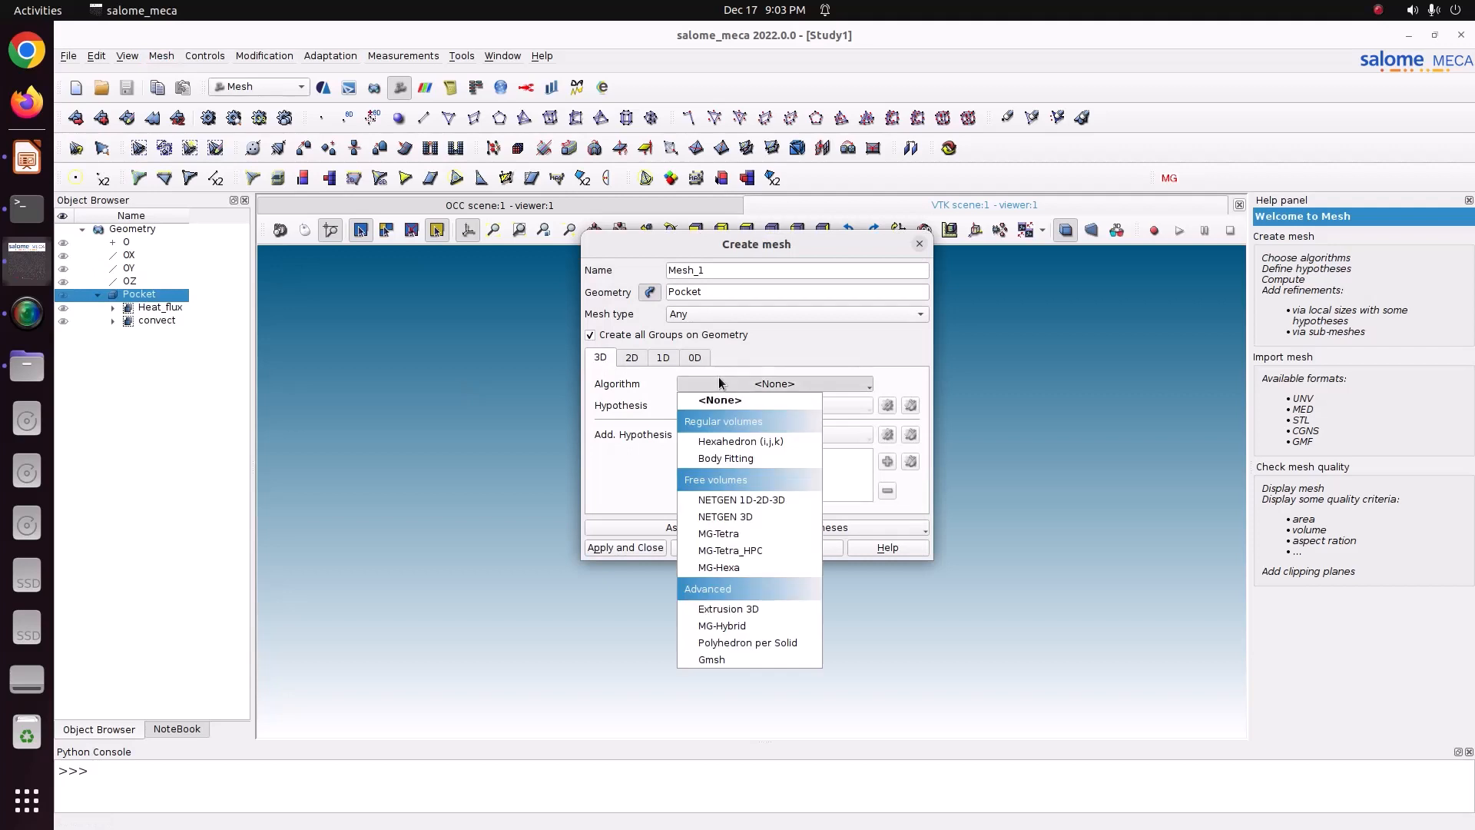
left_click(763, 501)
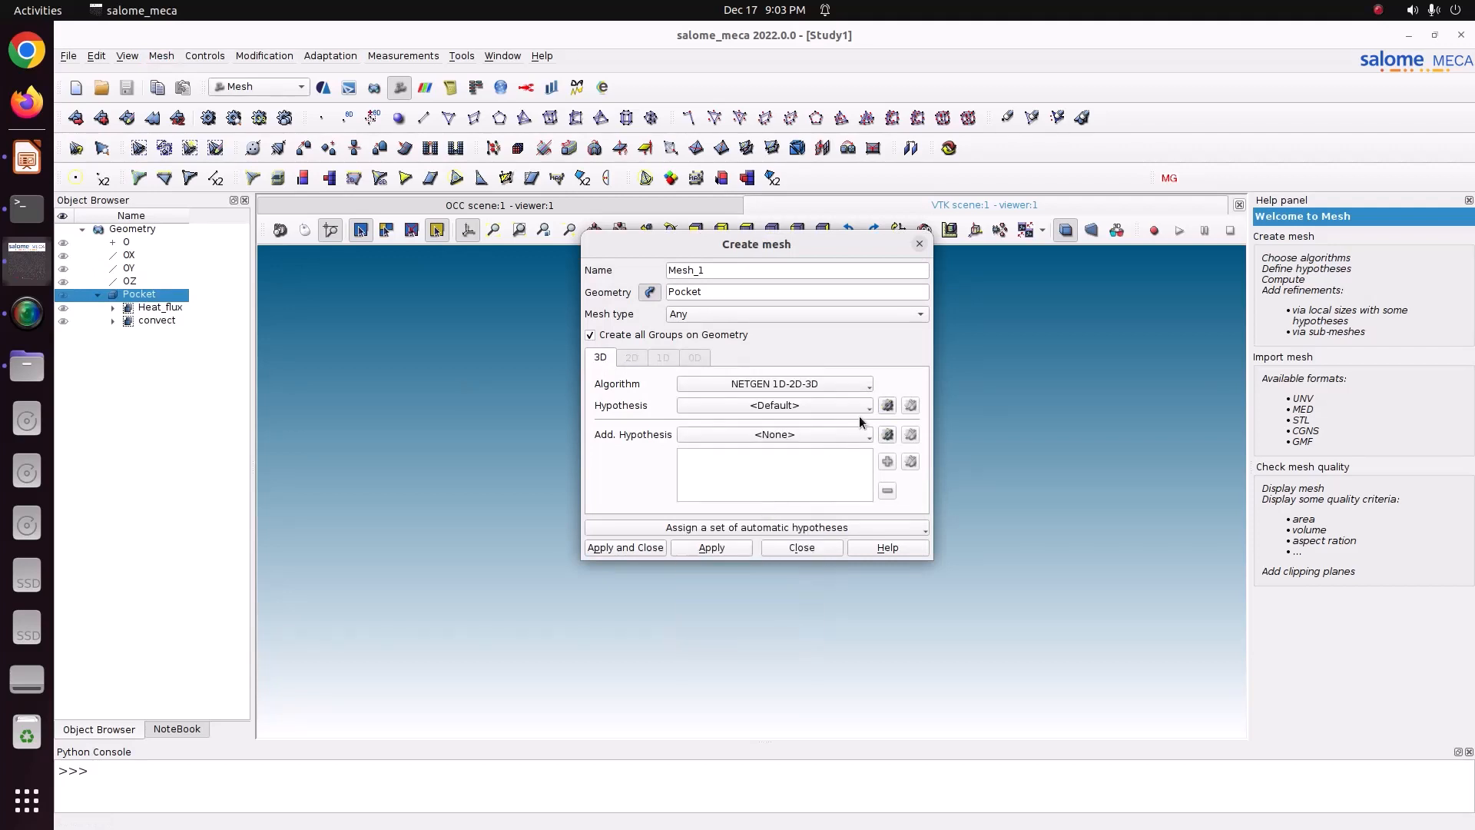
Step: Add a NETGEN 3D Simple Parameters hypothesis to the mesh with a 1D local length of 0.001
left_click(887, 405)
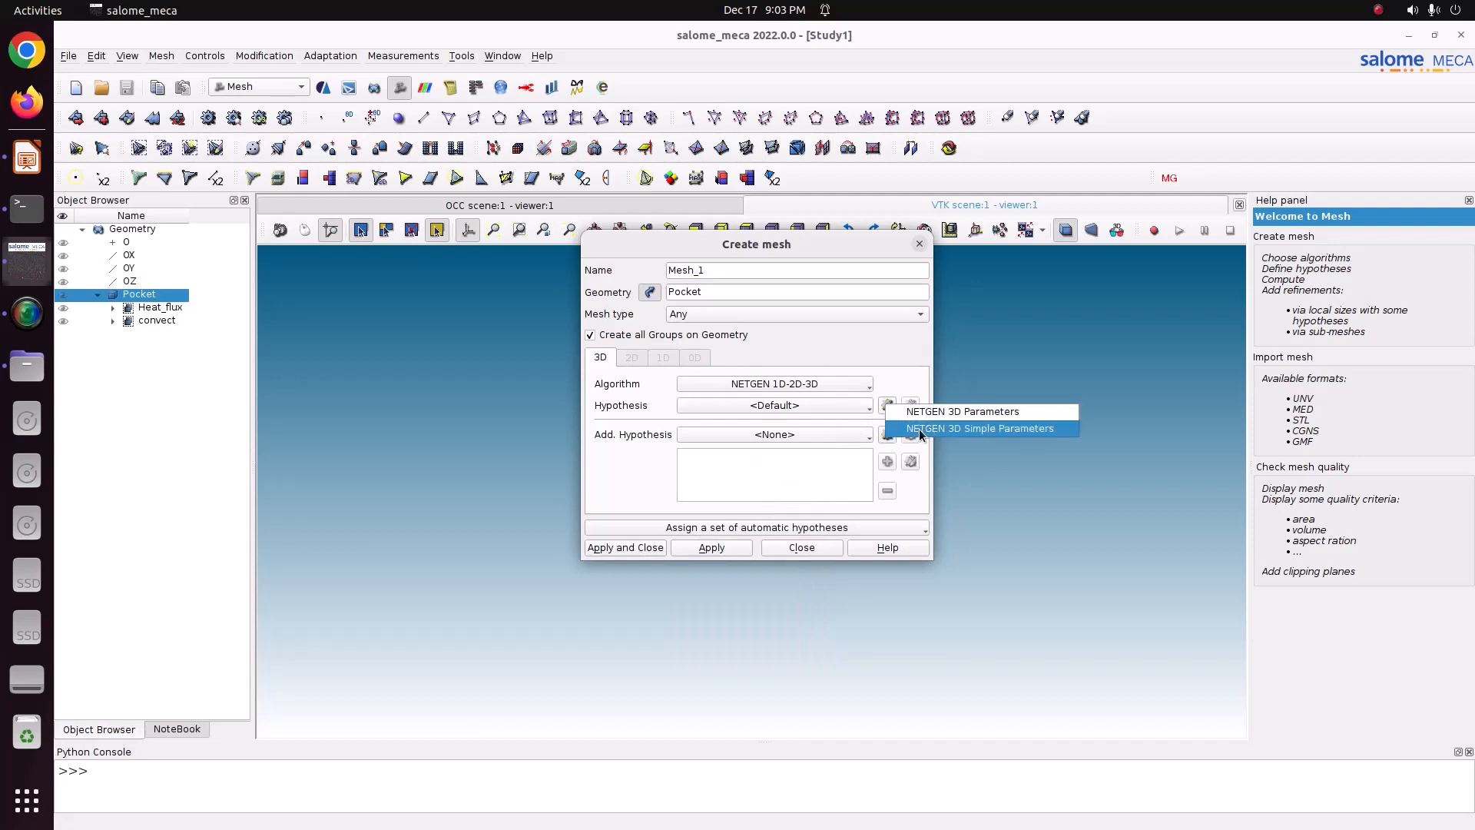
left_click(919, 432)
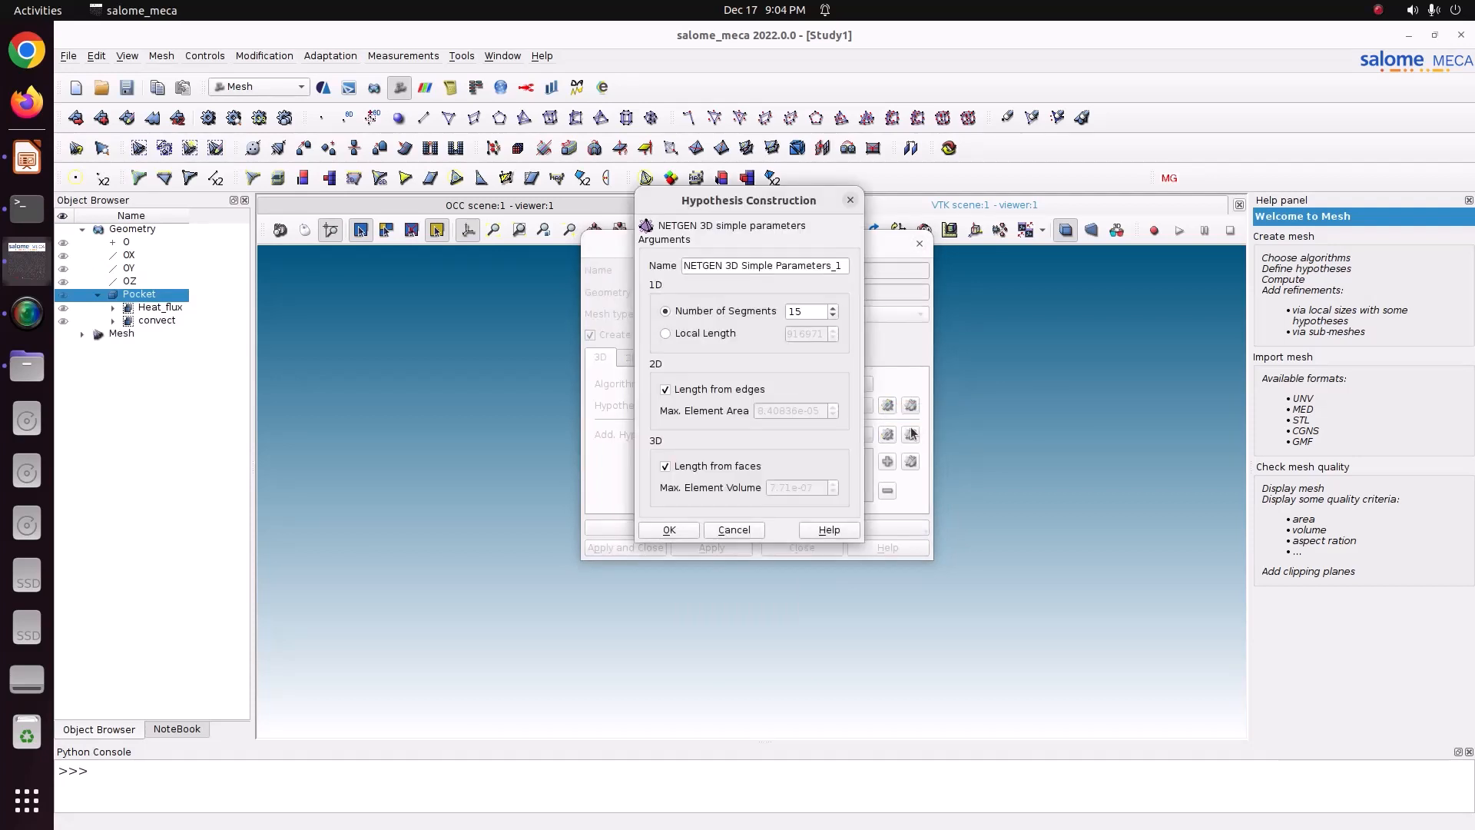
left_click(719, 333)
left_click_drag(826, 335, 707, 339)
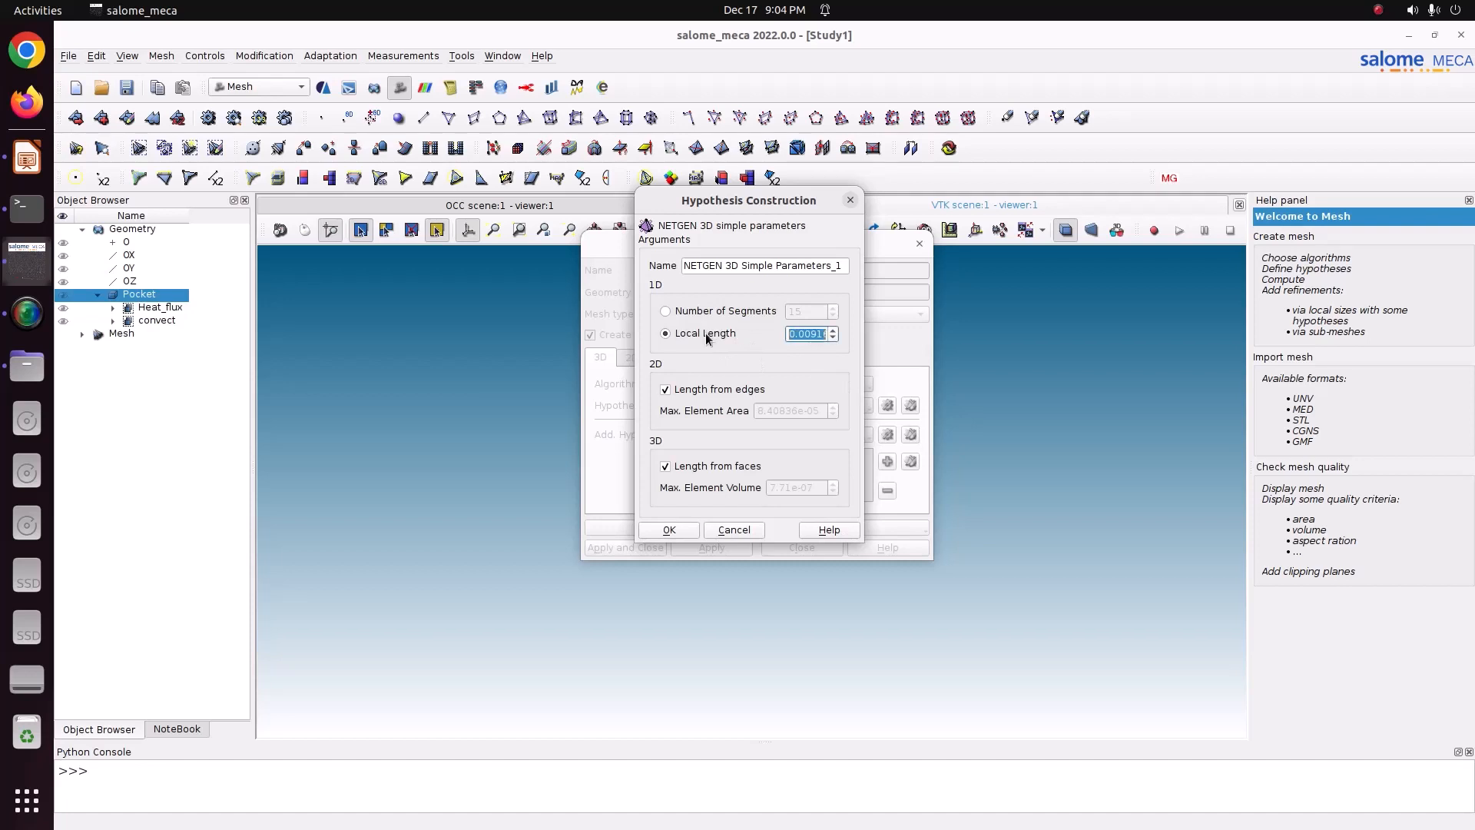
type("0.001")
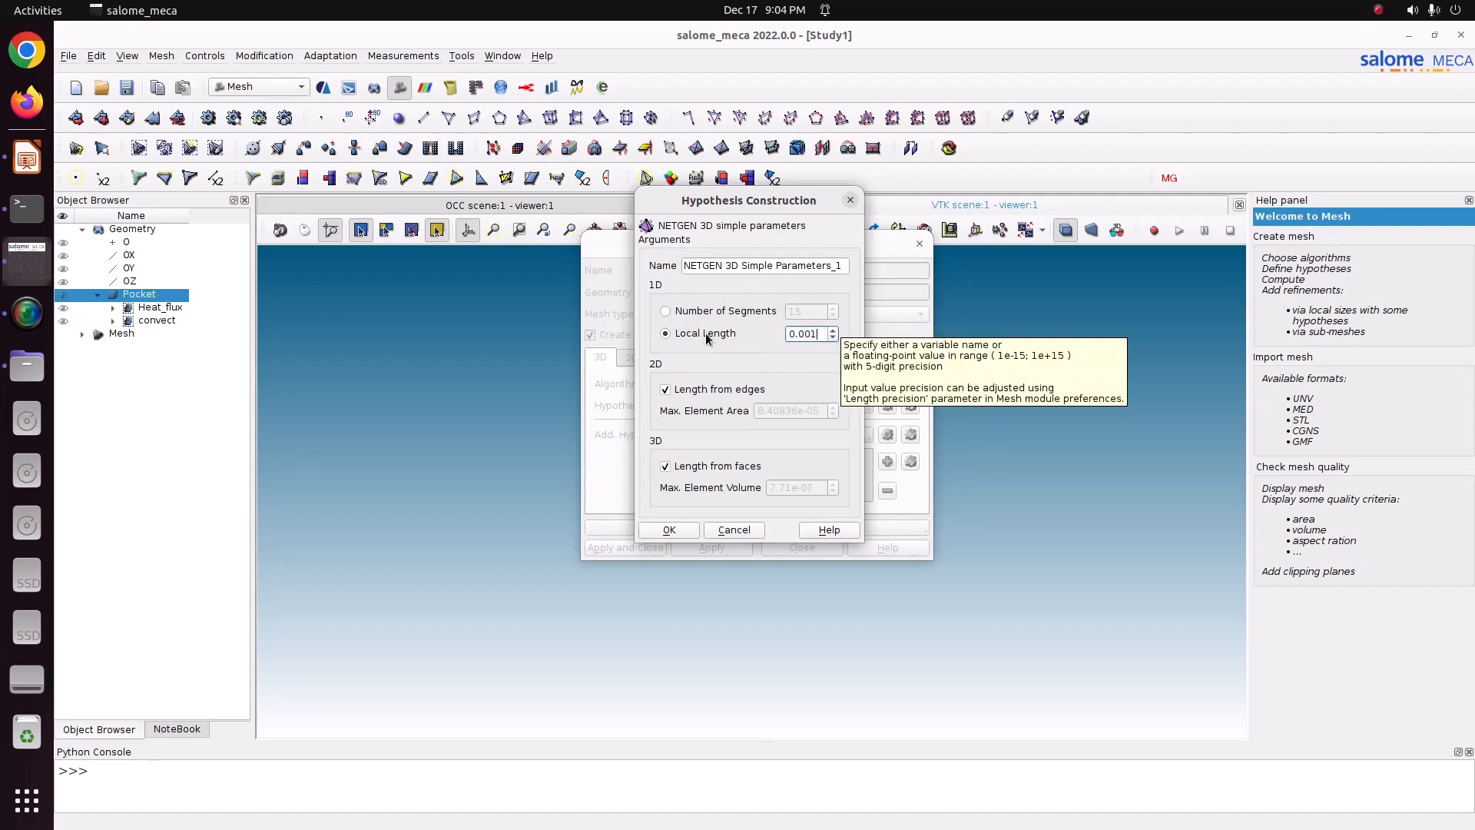
left_click(669, 530)
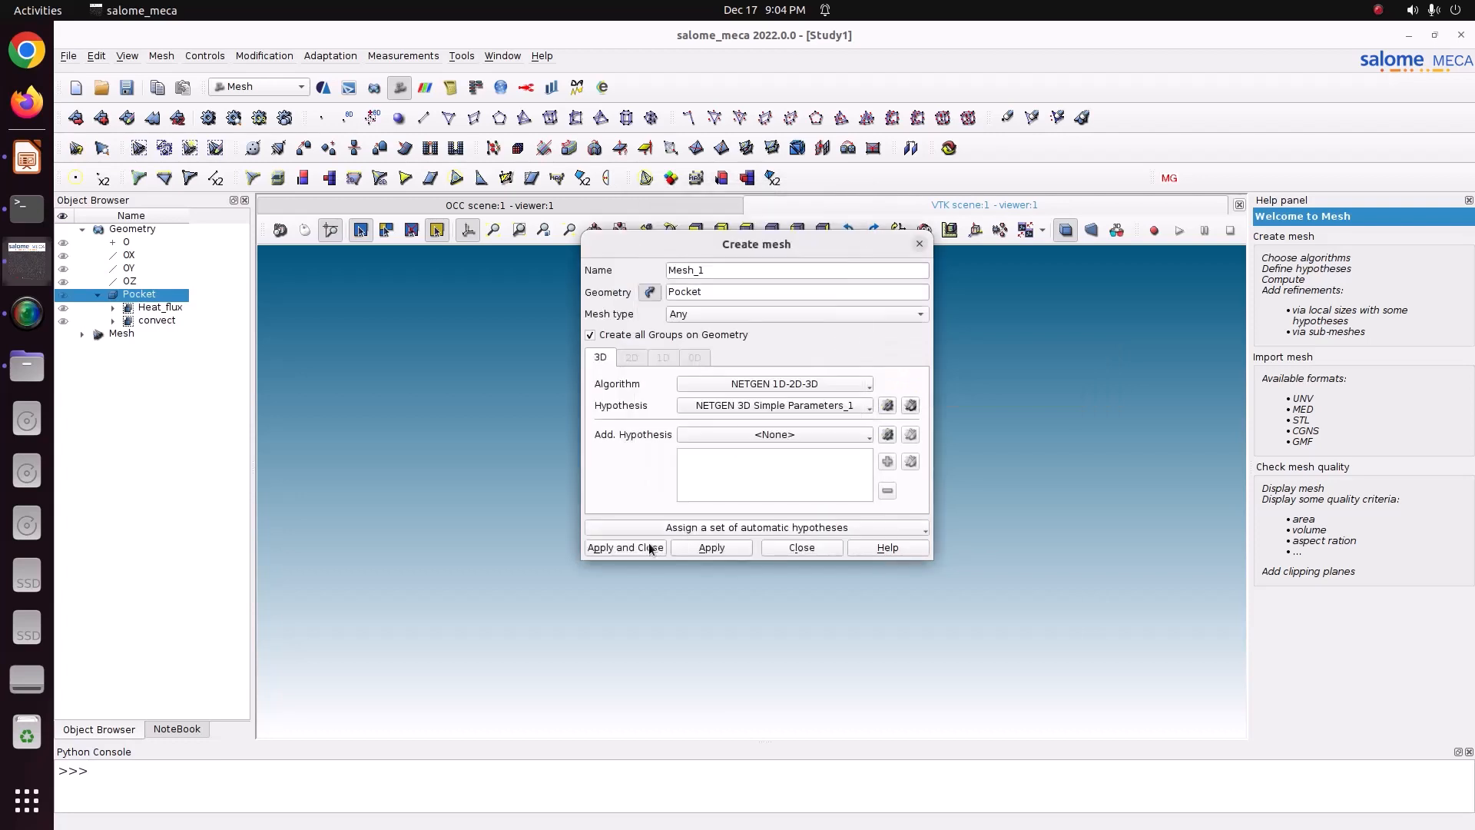
Step: Create Mesh_1 with the assigned hypothesis, compute it, and display the resulting mesh
left_click(652, 547)
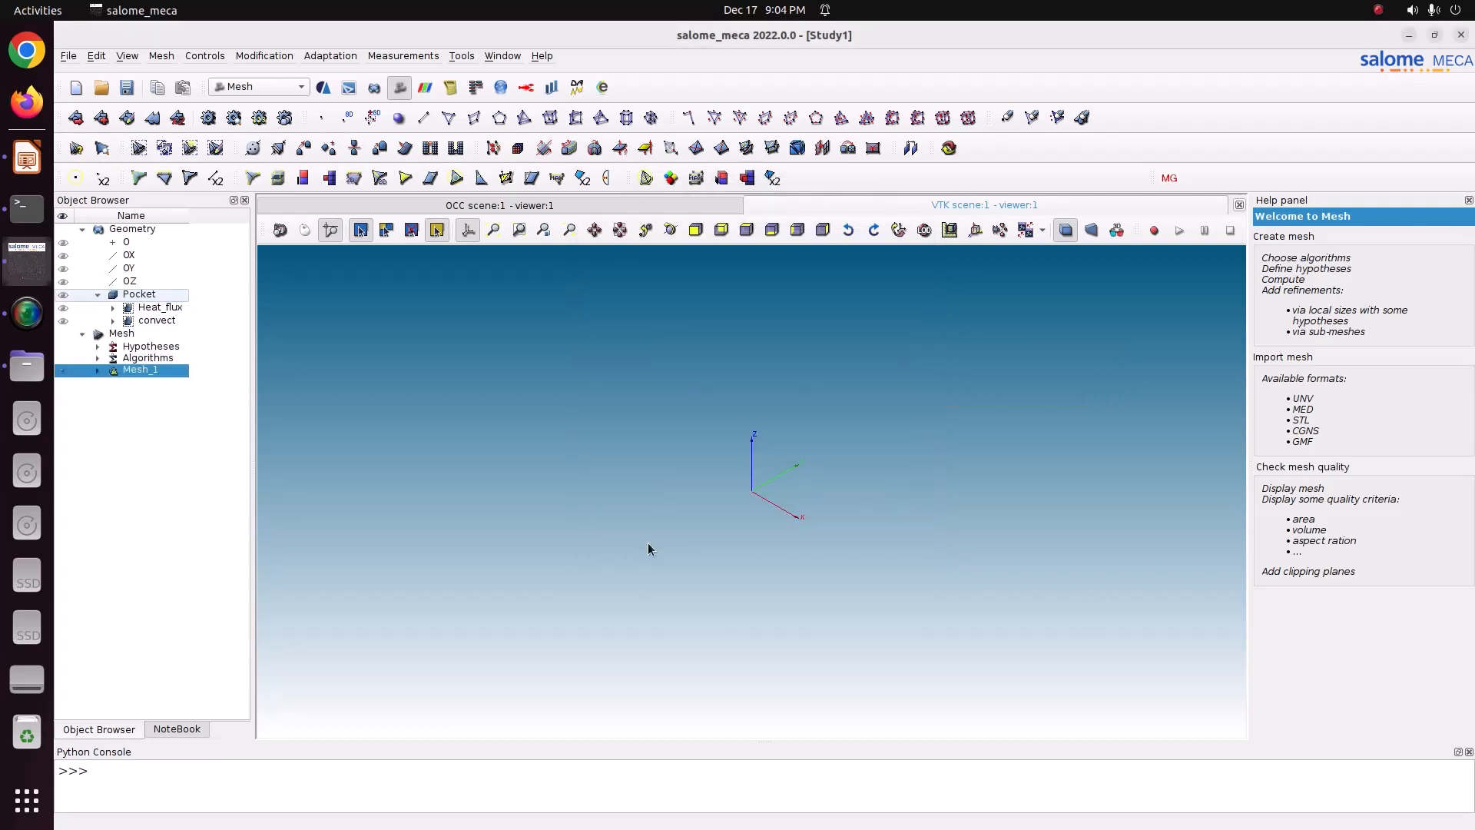
right_click(119, 374)
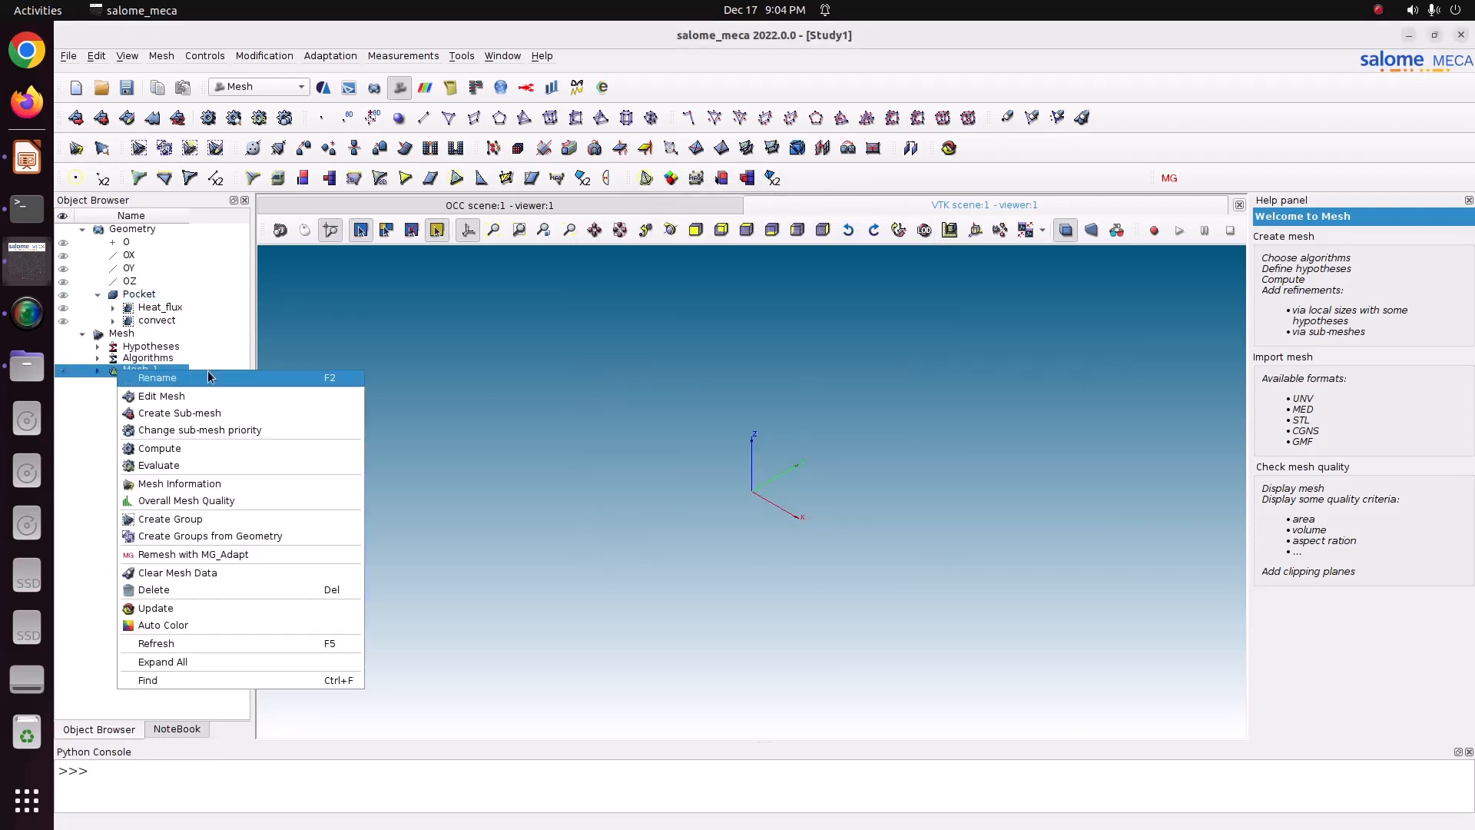
left_click(206, 446)
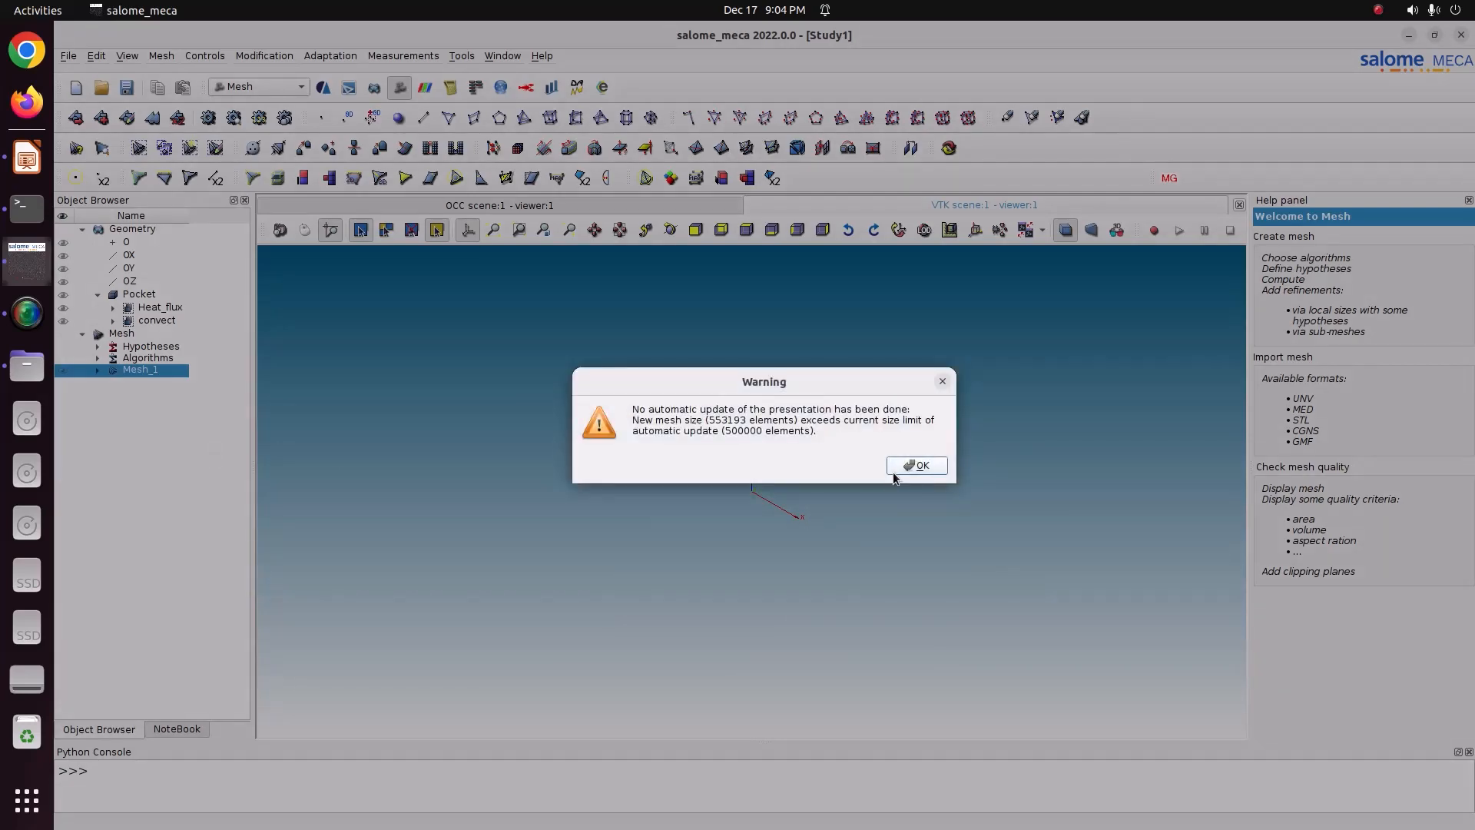
left_click(895, 469)
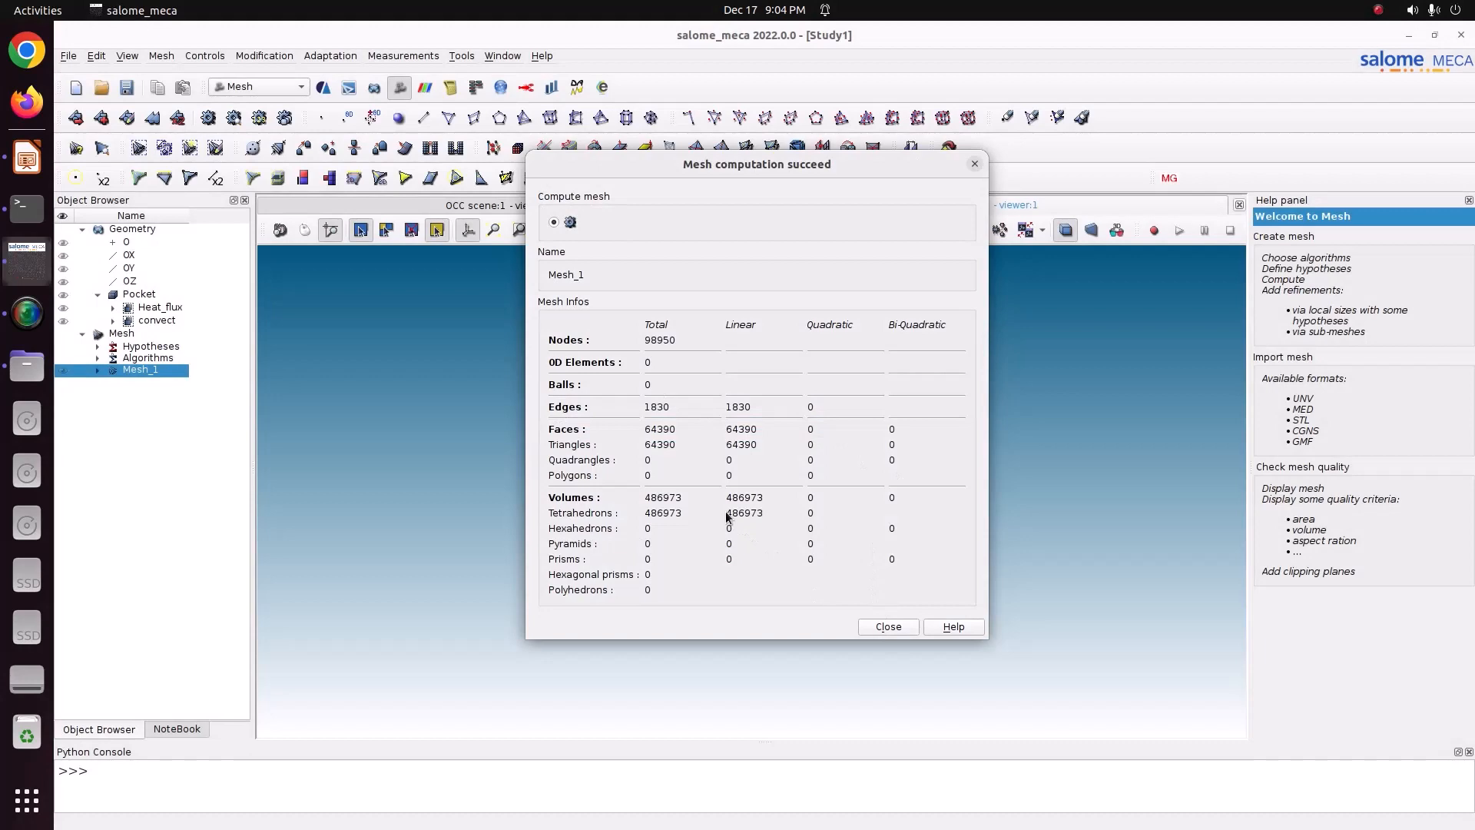
left_click(909, 633)
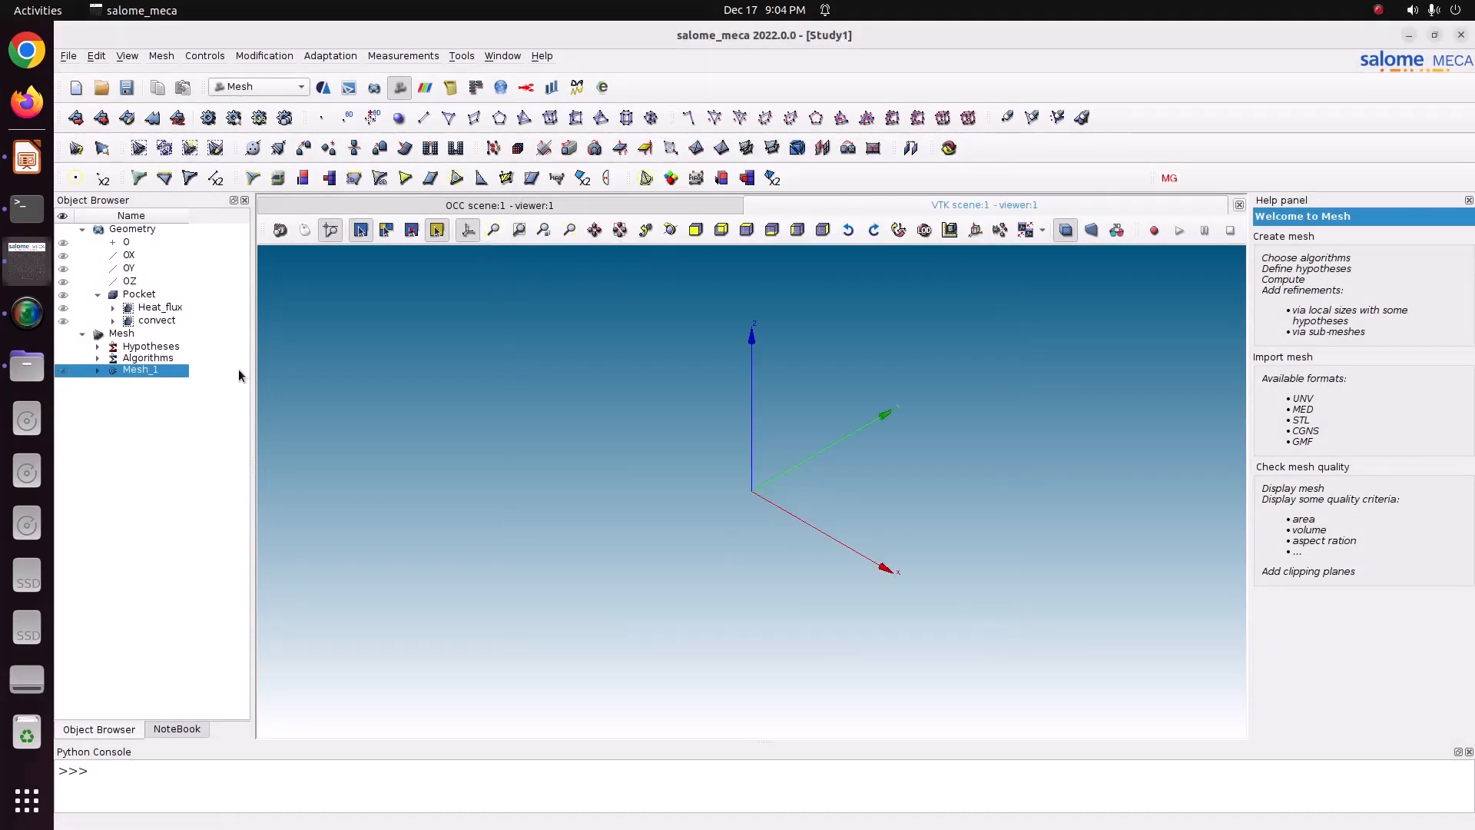
left_click(63, 371)
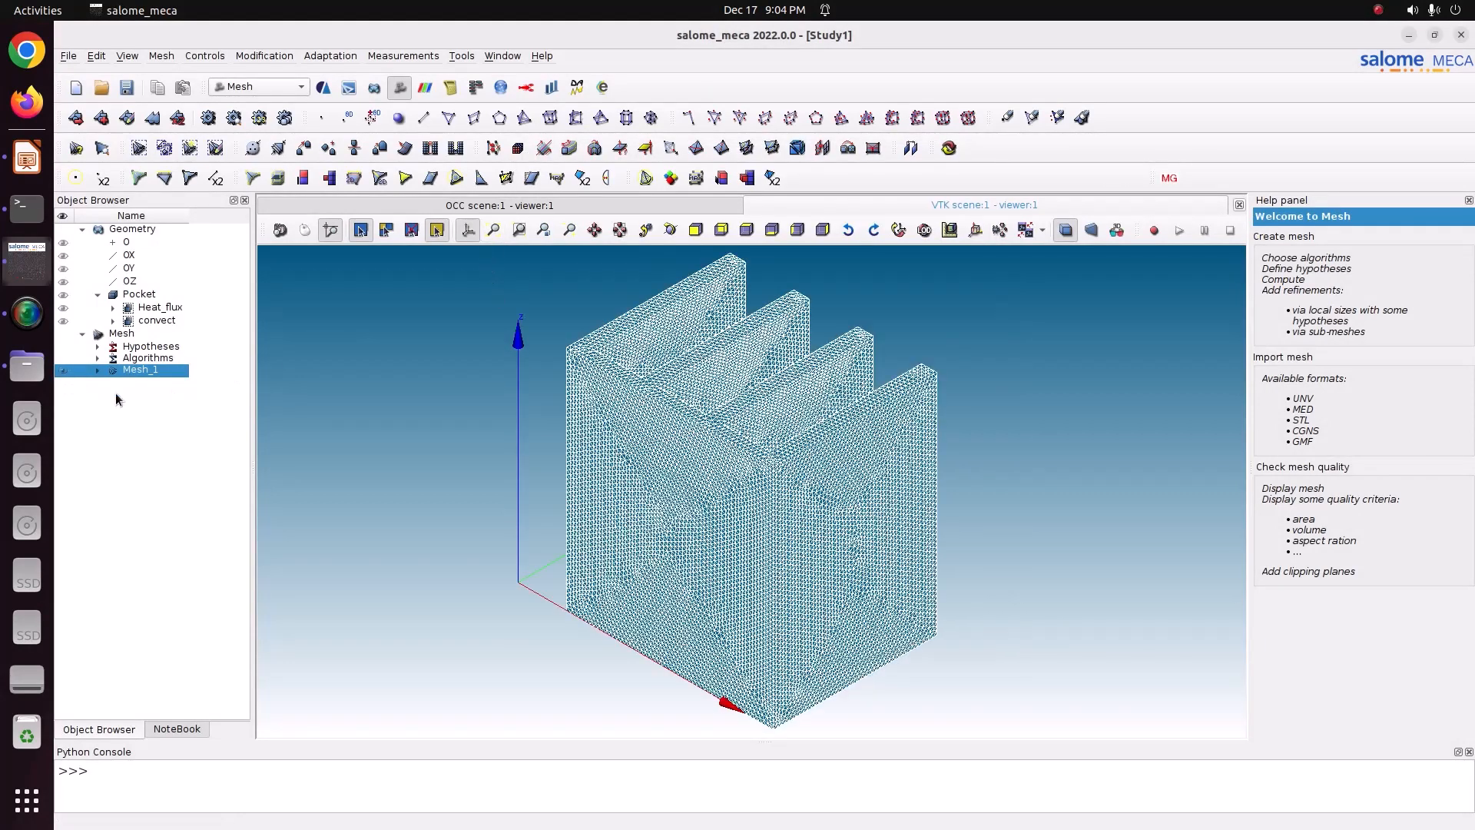
scroll(1011, 536, "up", 5)
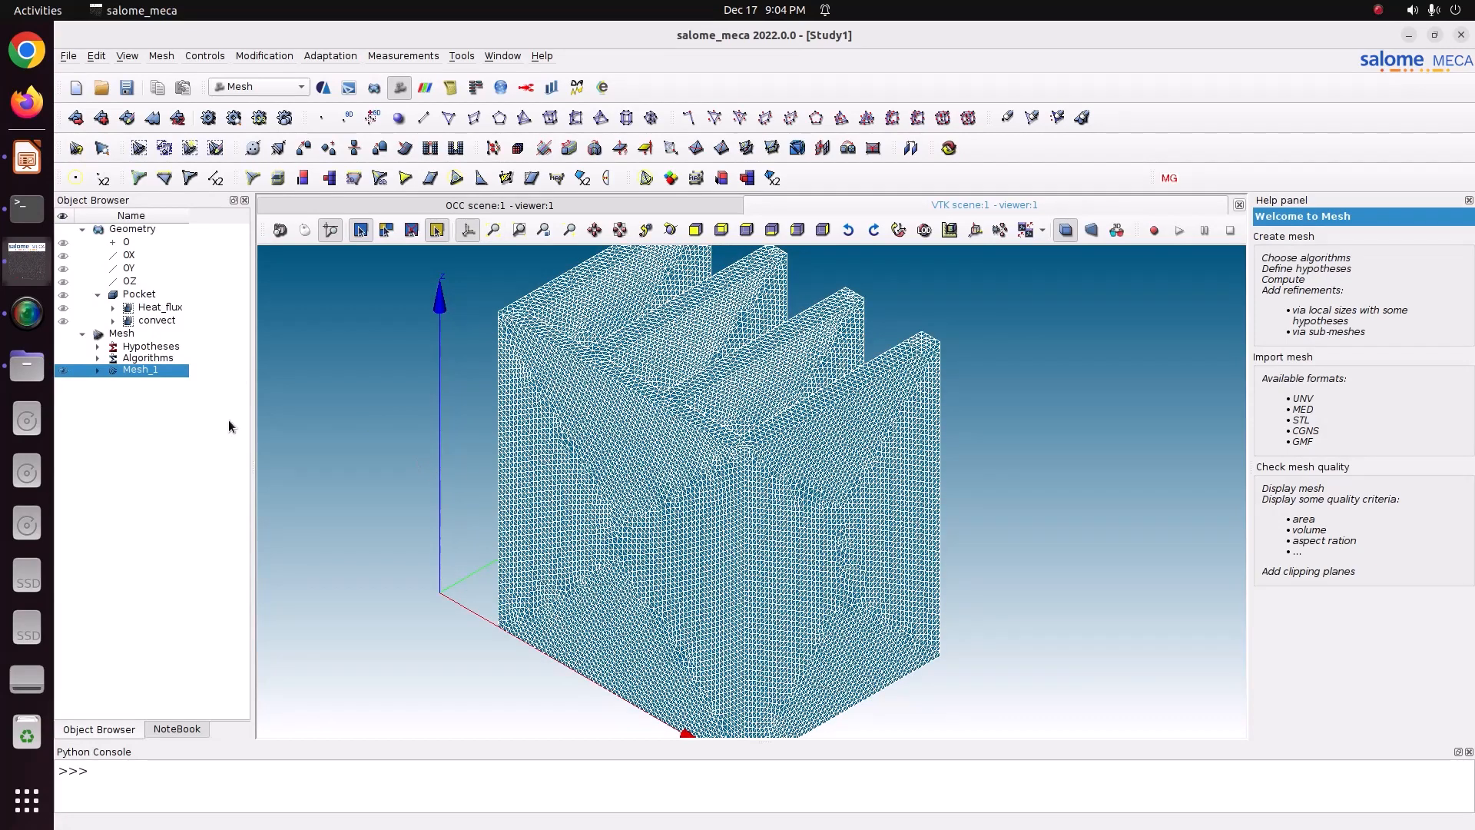
Step: Edit Mesh_1's NETGEN 3D Simple Parameters hypothesis, setting the 1D local length to 0.003
right_click(165, 371)
left_click(199, 387)
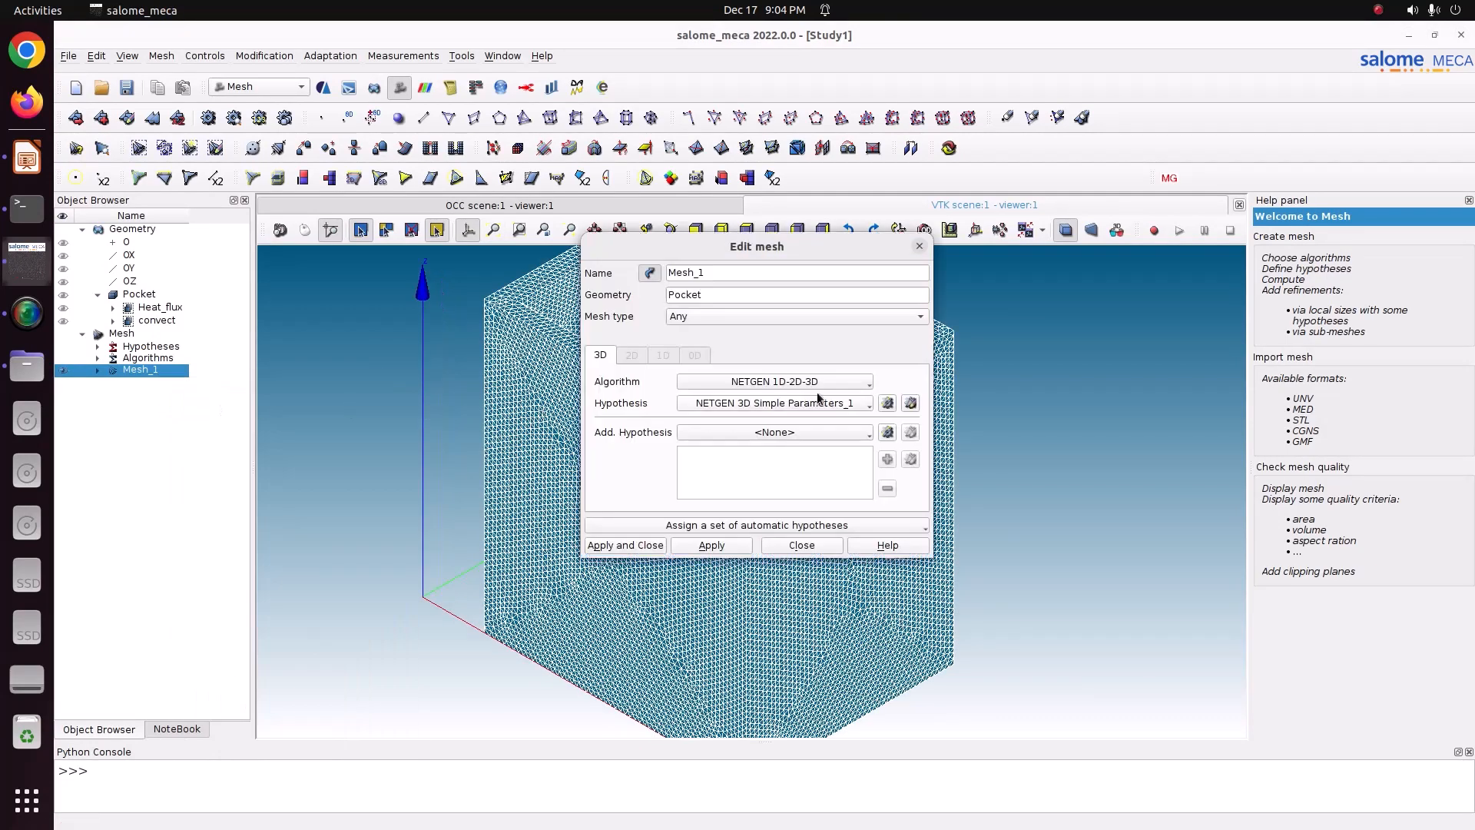
left_click(910, 404)
left_click(819, 322)
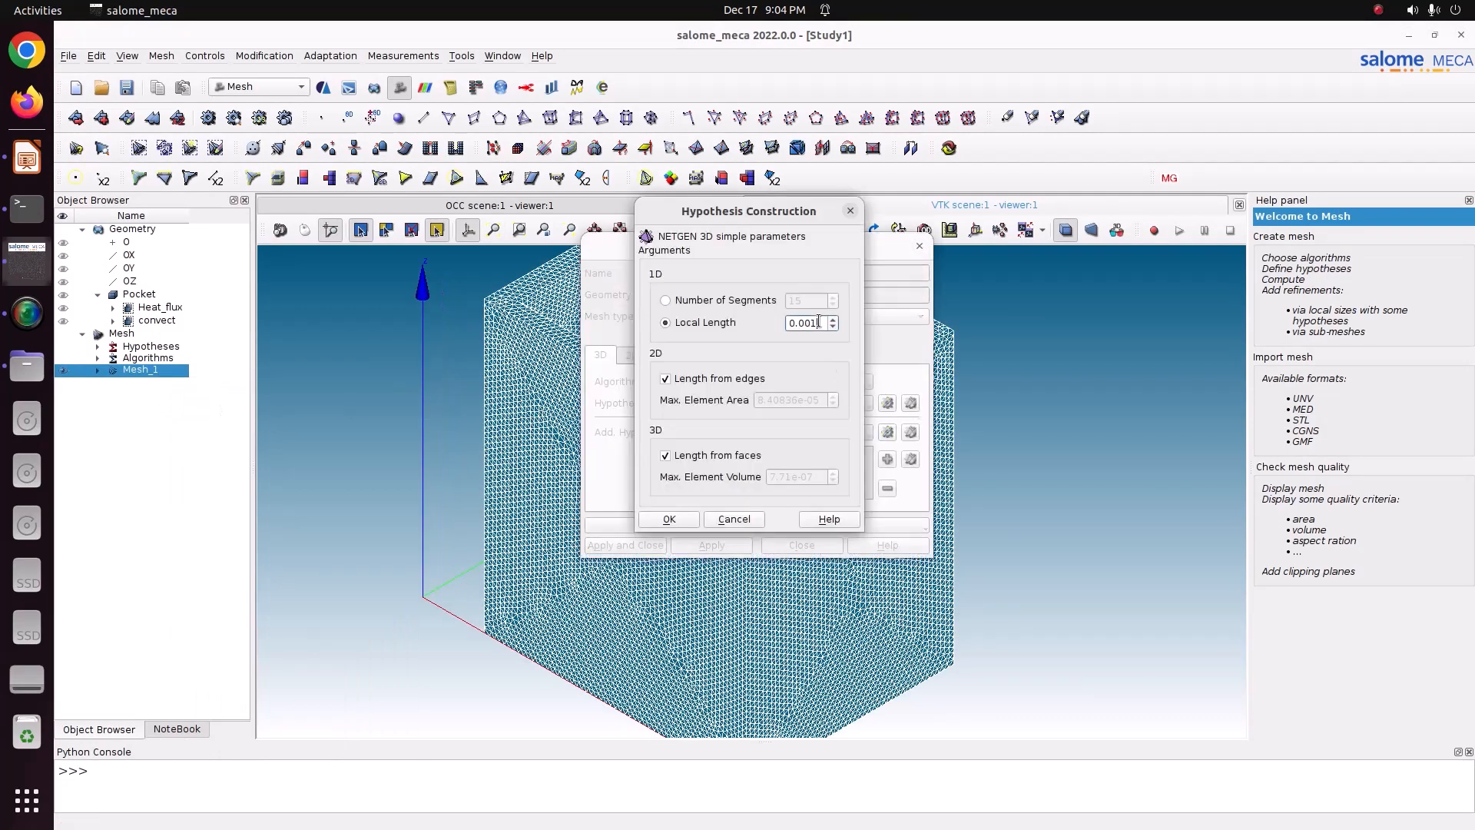
key("BackSpace")
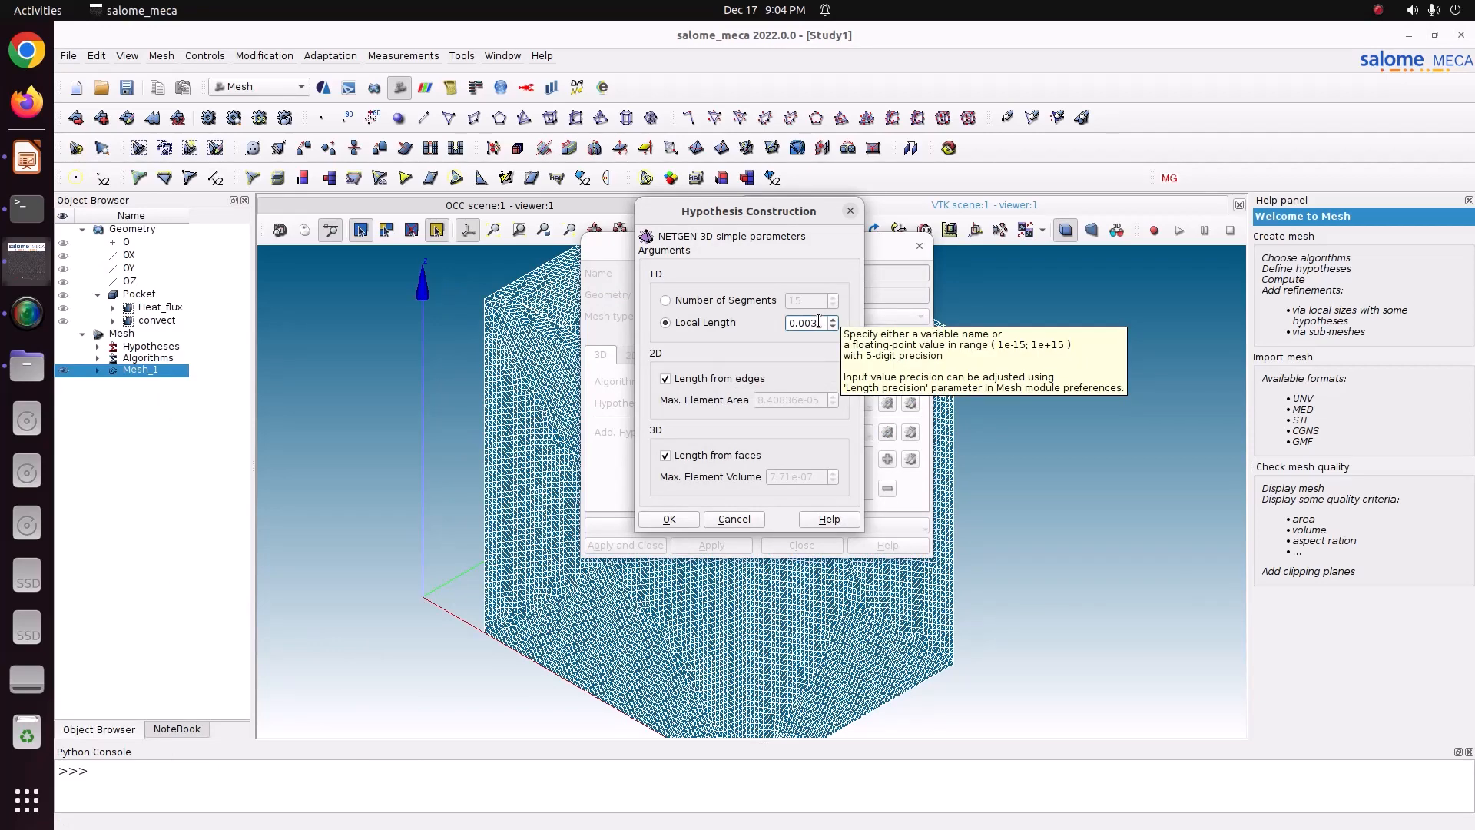
left_click(669, 519)
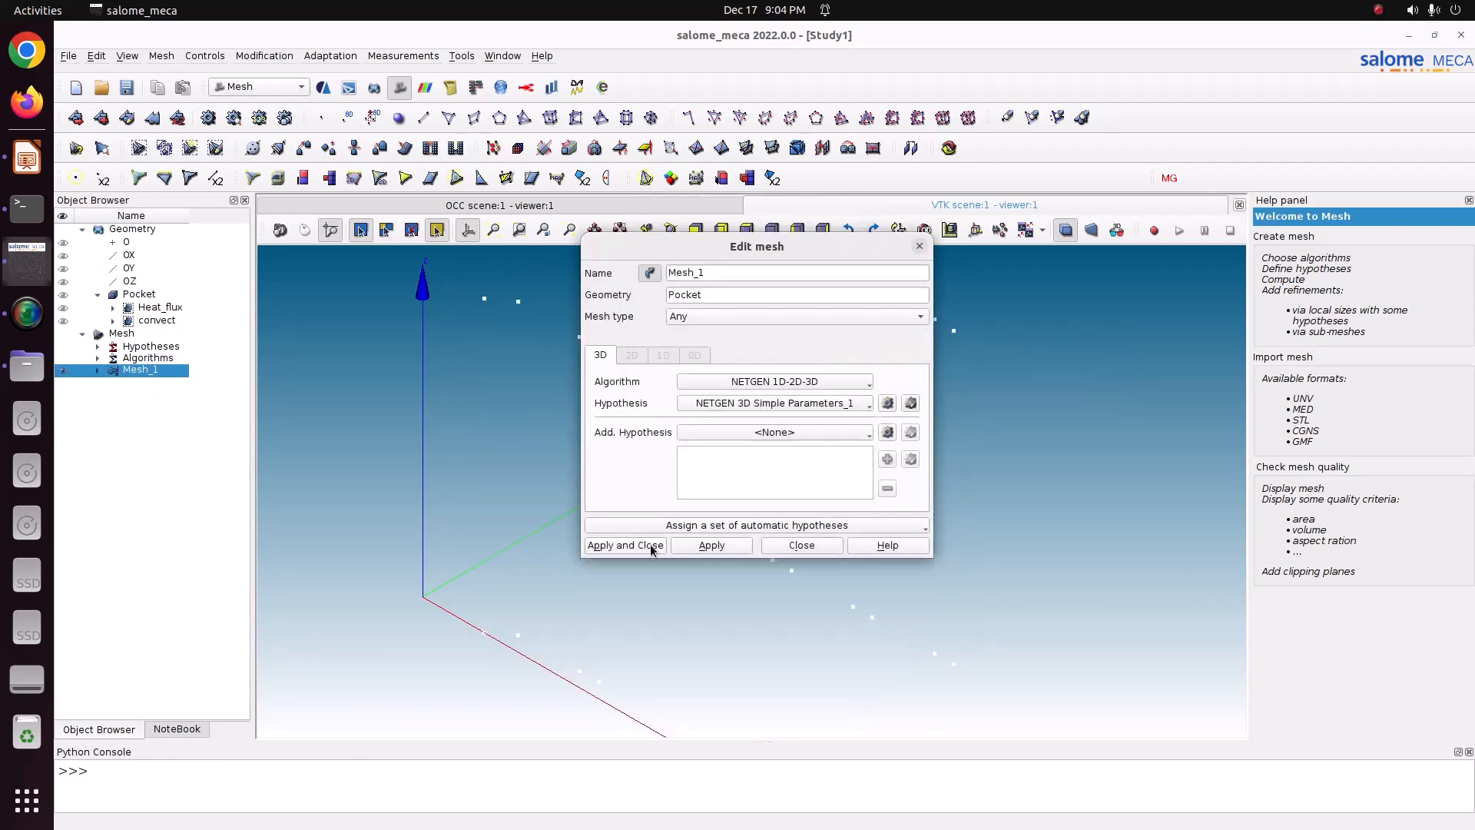
left_click(651, 545)
Step: Clear and recompute Mesh_1 with the coarser length and inspect the element size across the fins and base
right_click(158, 372)
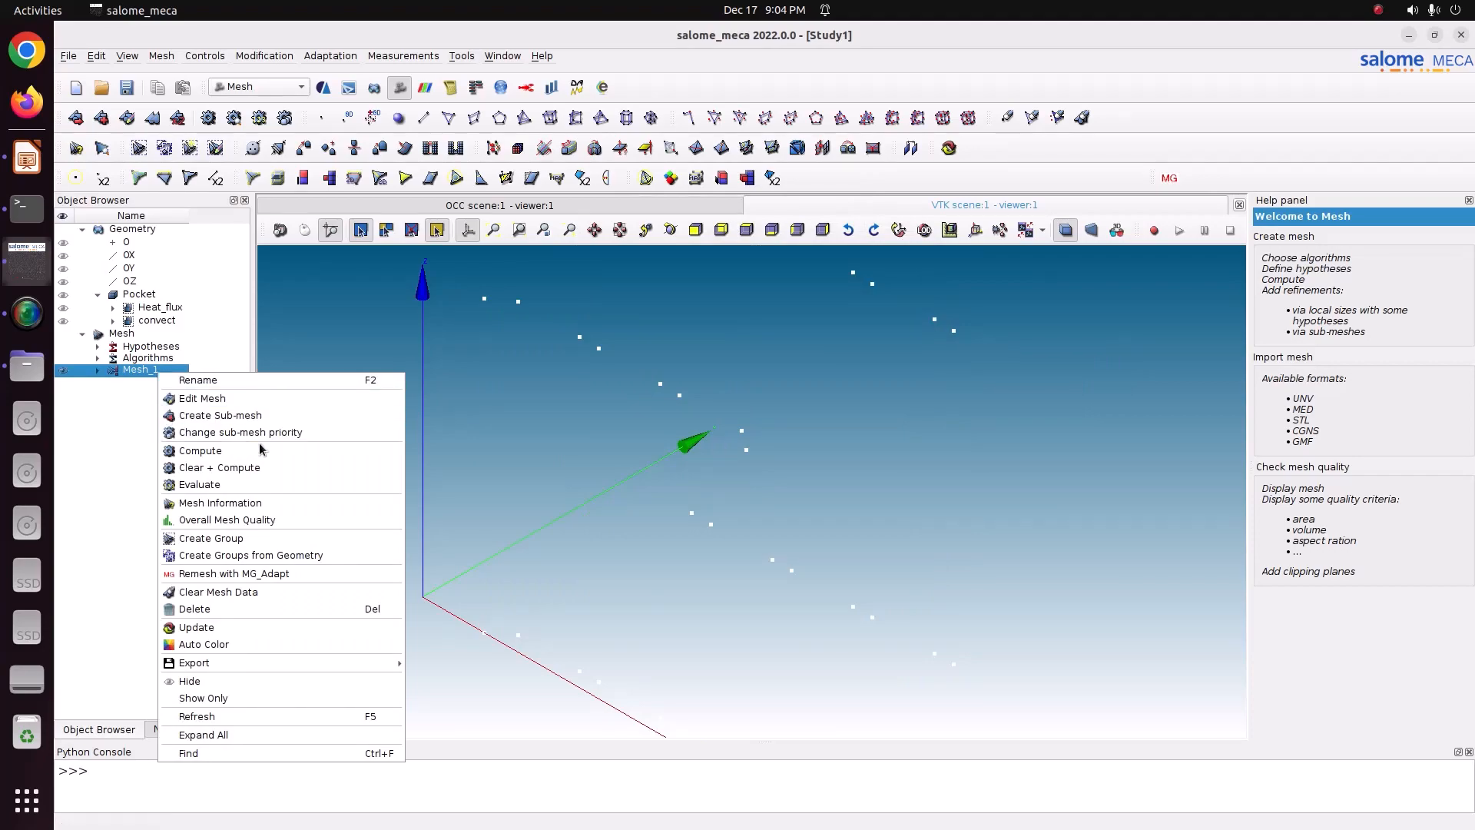
left_click(261, 467)
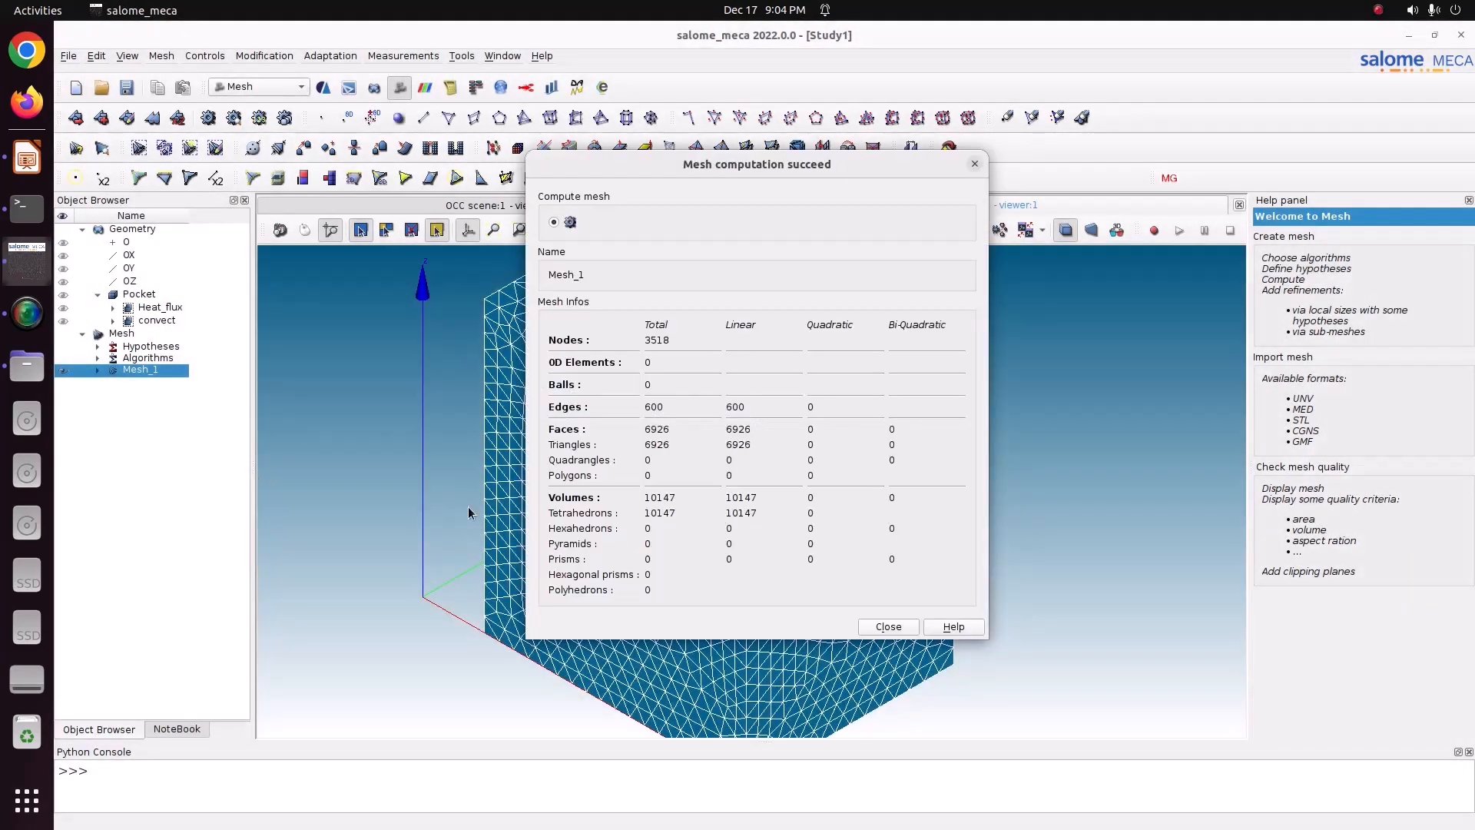
left_click(888, 626)
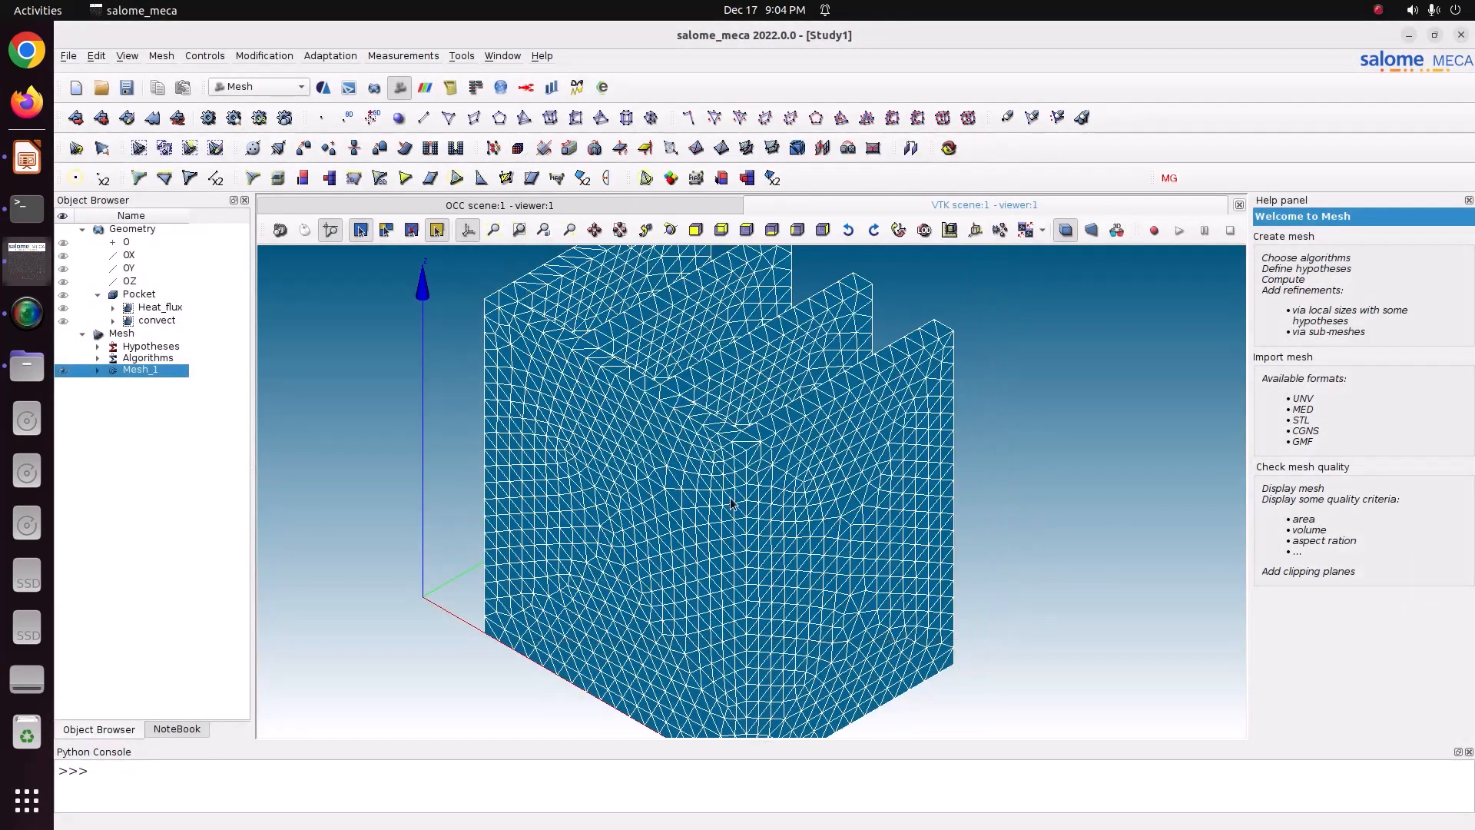
left_click(667, 230)
left_click_drag(670, 384, 484, 445)
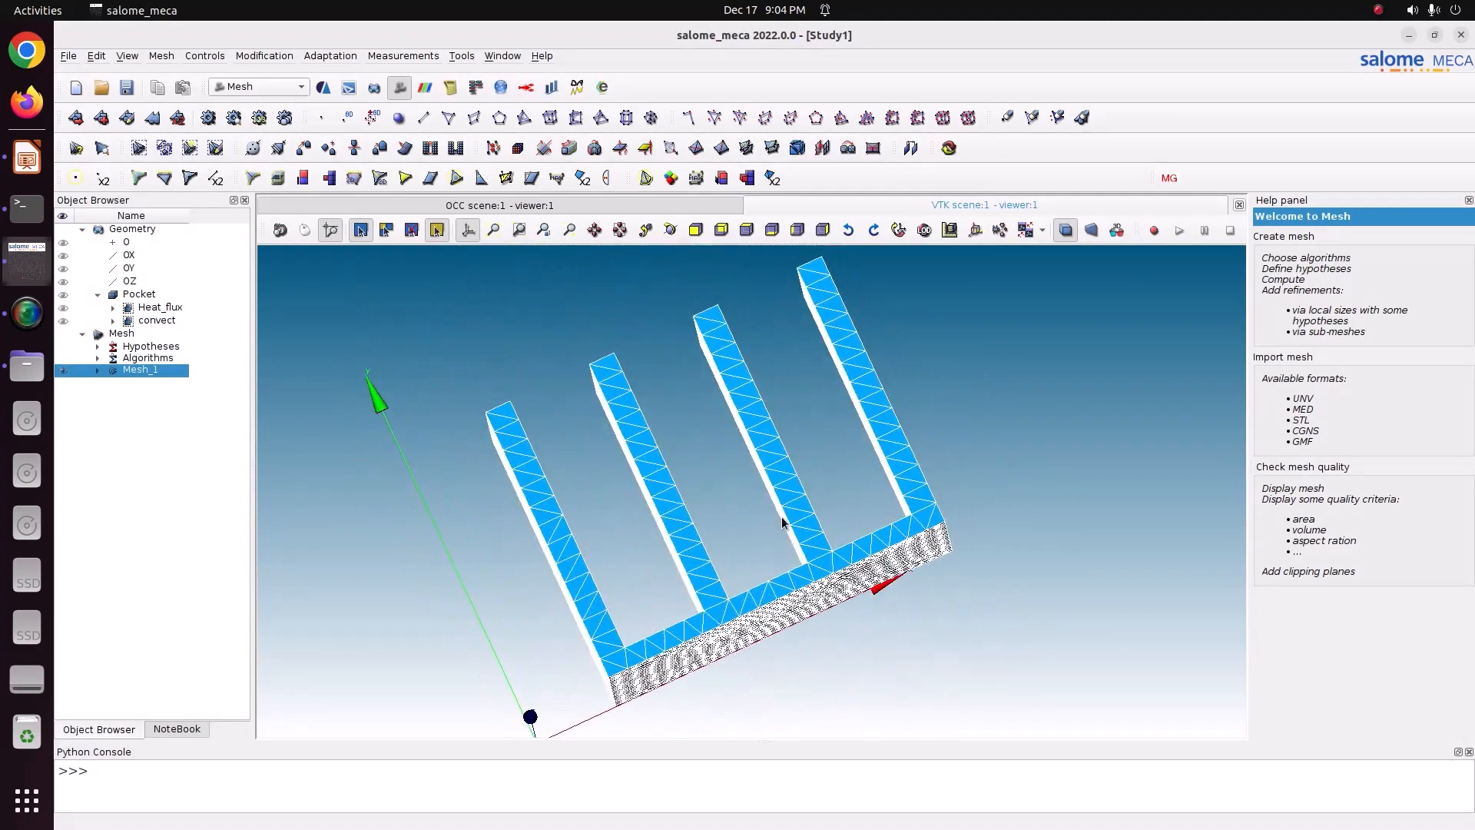
left_click(670, 230)
left_click_drag(688, 286, 761, 373)
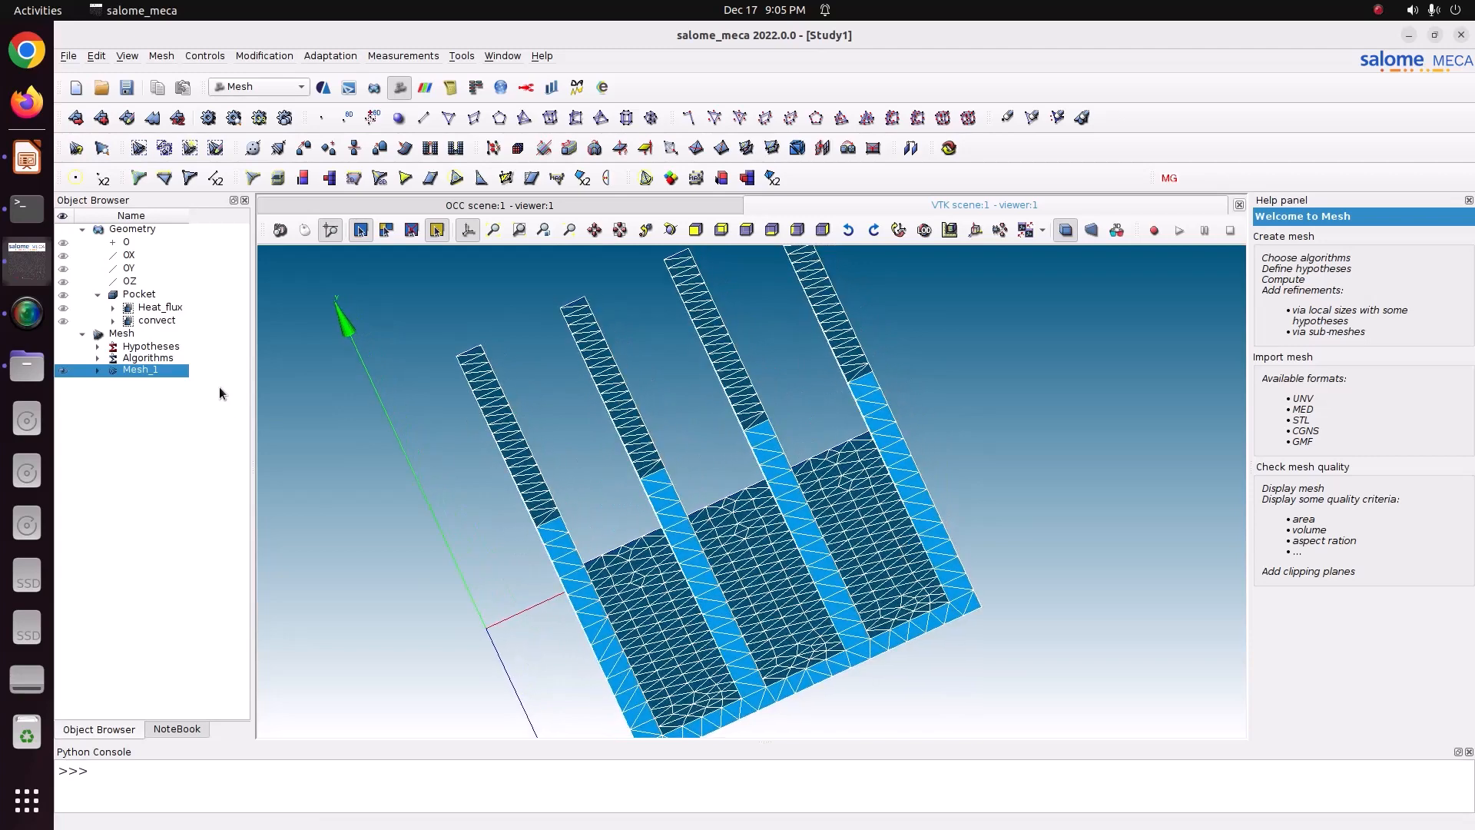
Step: Refine Mesh_1 by setting the 1D local length in its NETGEN 3D Simple Parameters hypothesis to 0.002
right_click(173, 371)
left_click(224, 389)
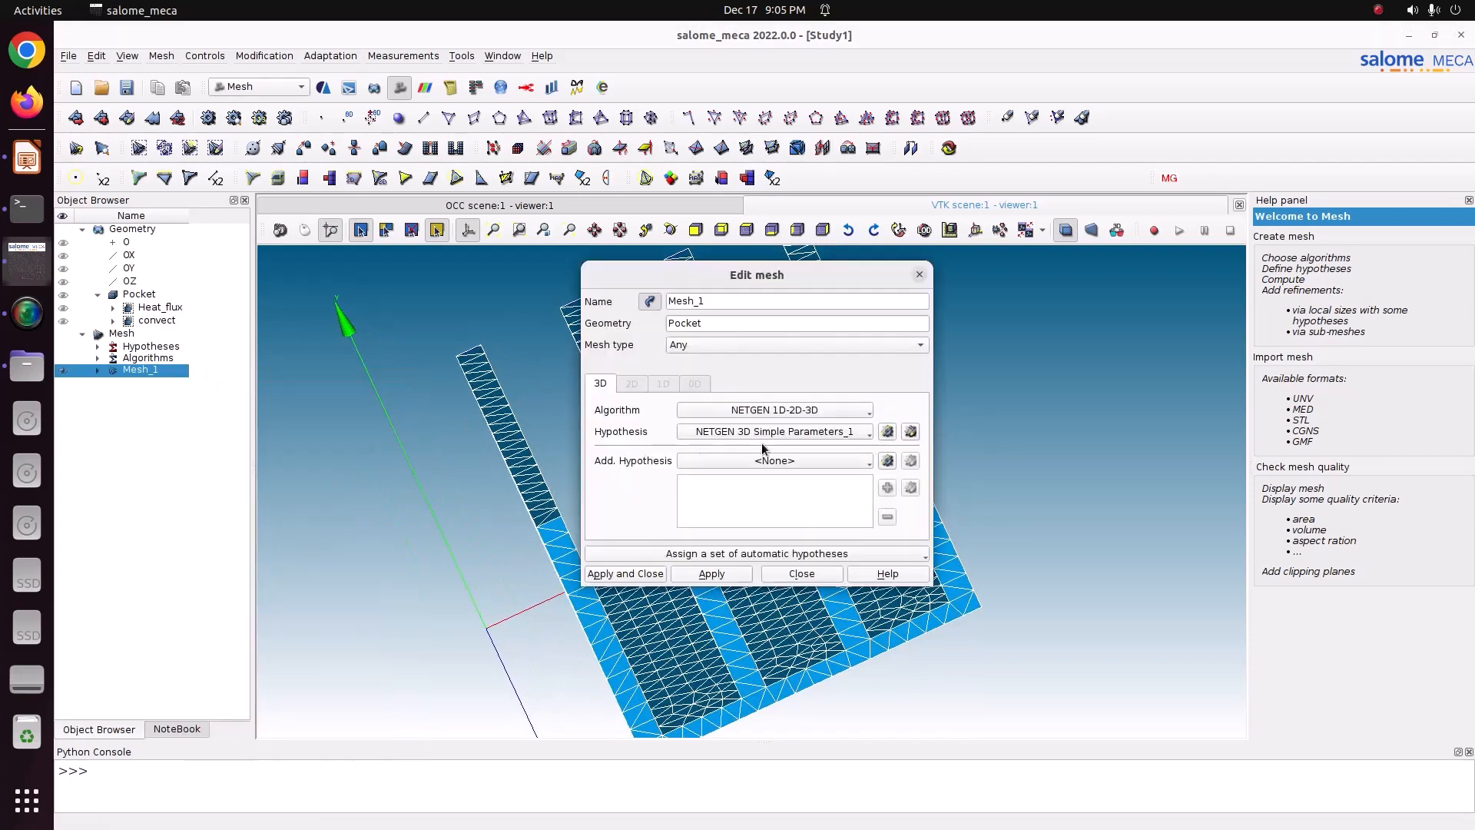
left_click(910, 431)
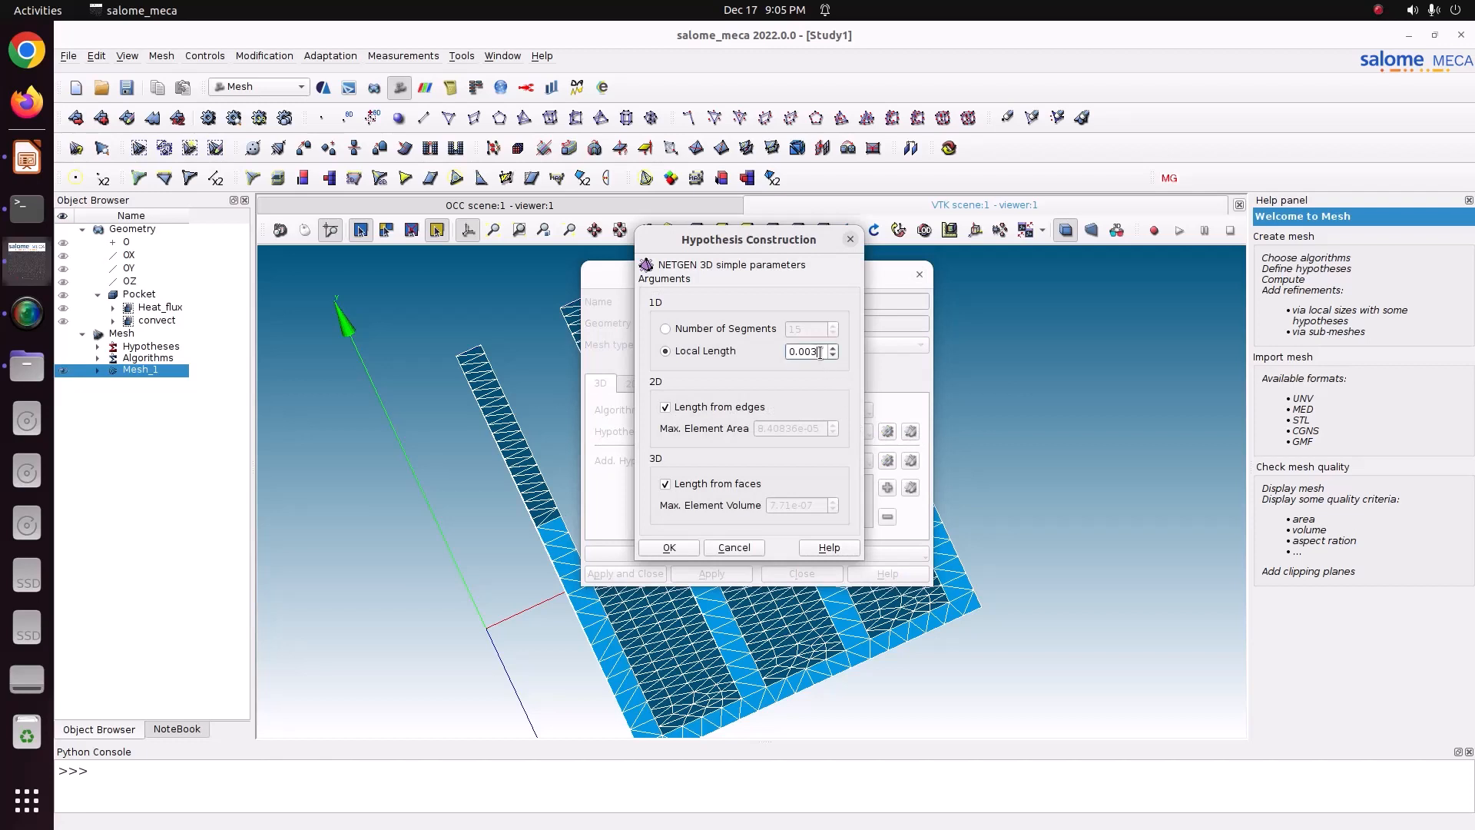
key("BackSpace")
type("2")
left_click(667, 549)
left_click(656, 576)
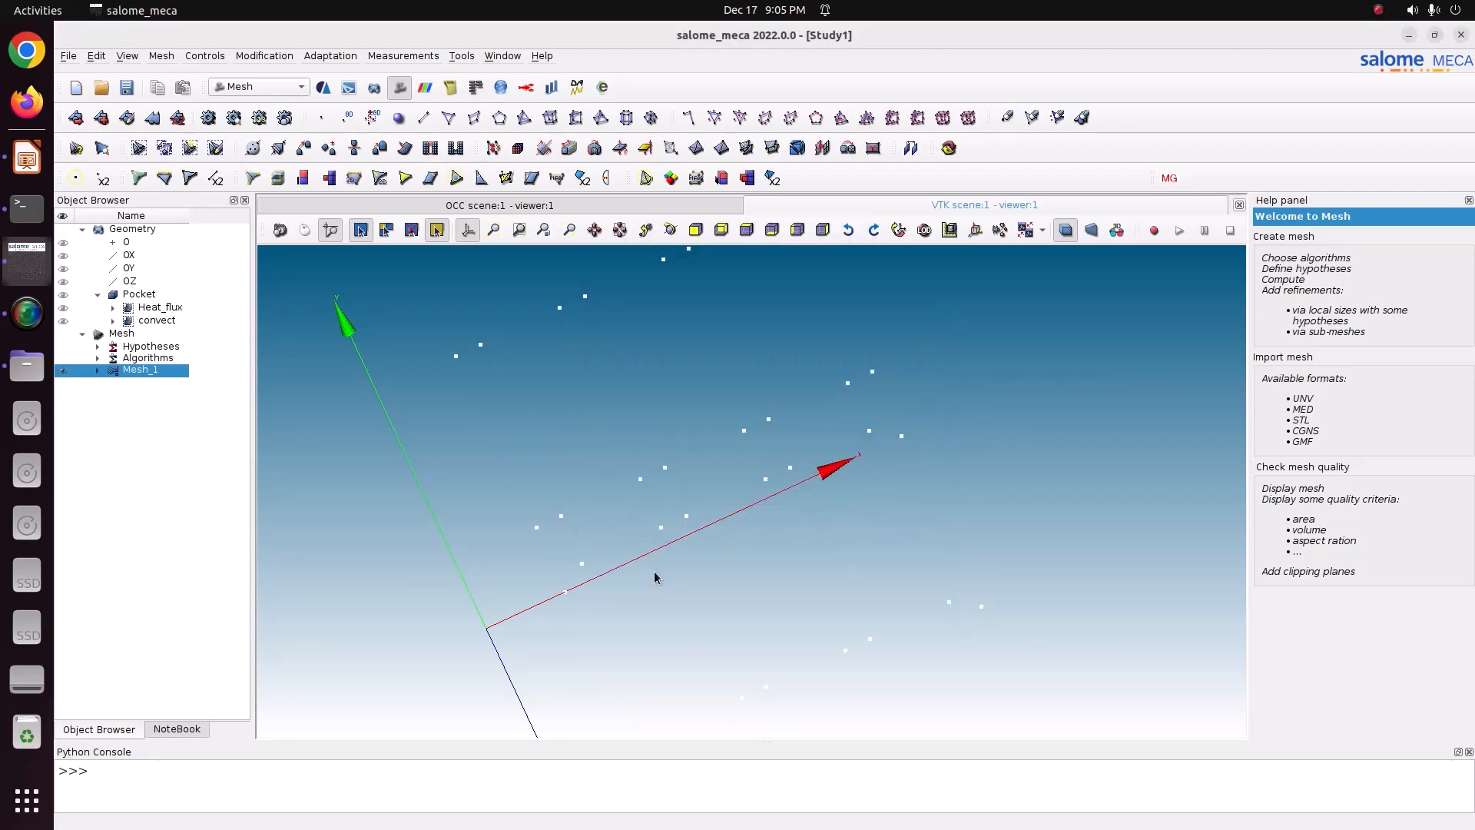
Step: Clear and recompute Mesh_1 with the refined length and check the mesh on the fins and base
right_click(172, 373)
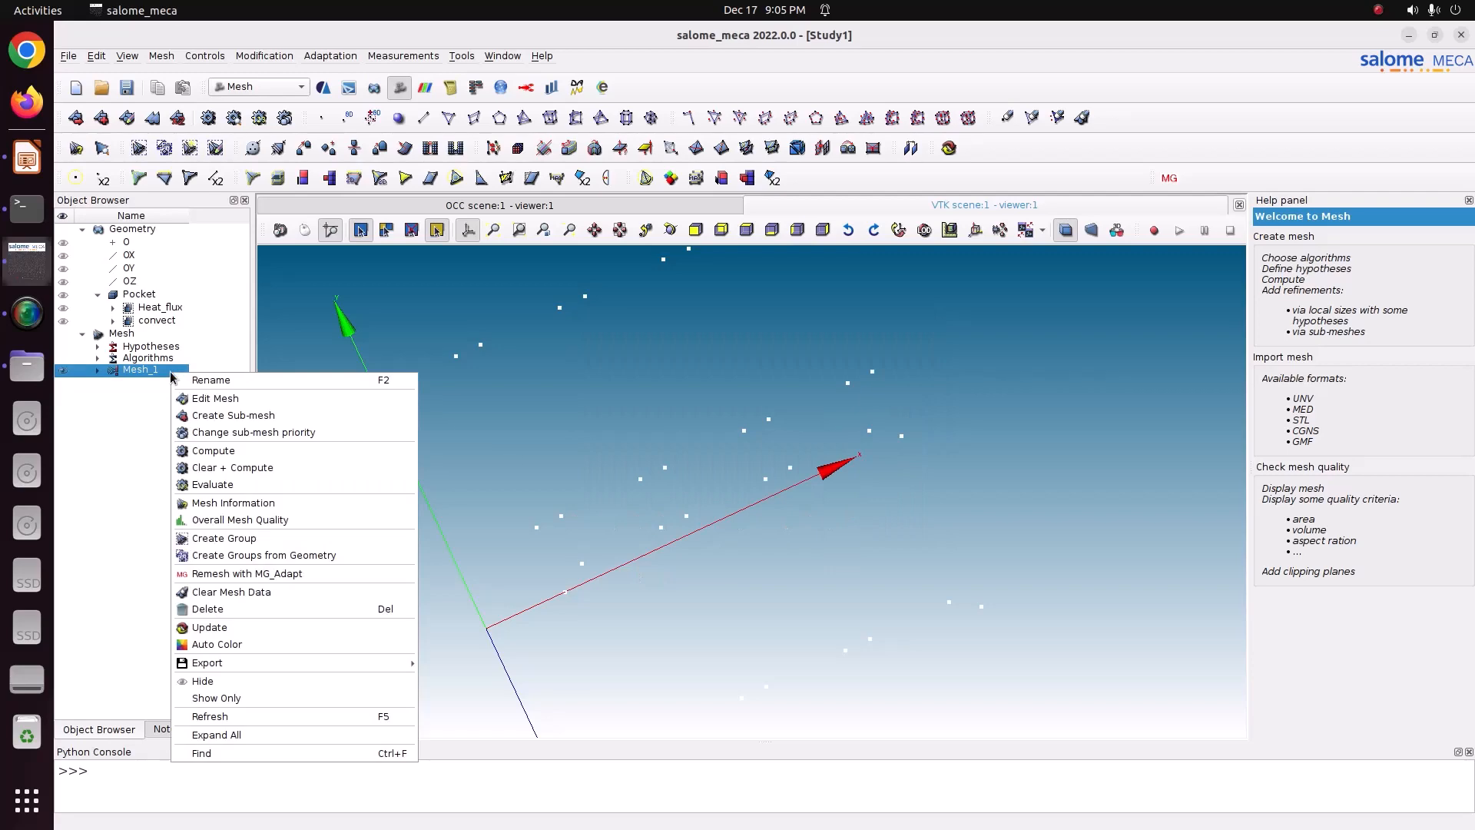
left_click(335, 467)
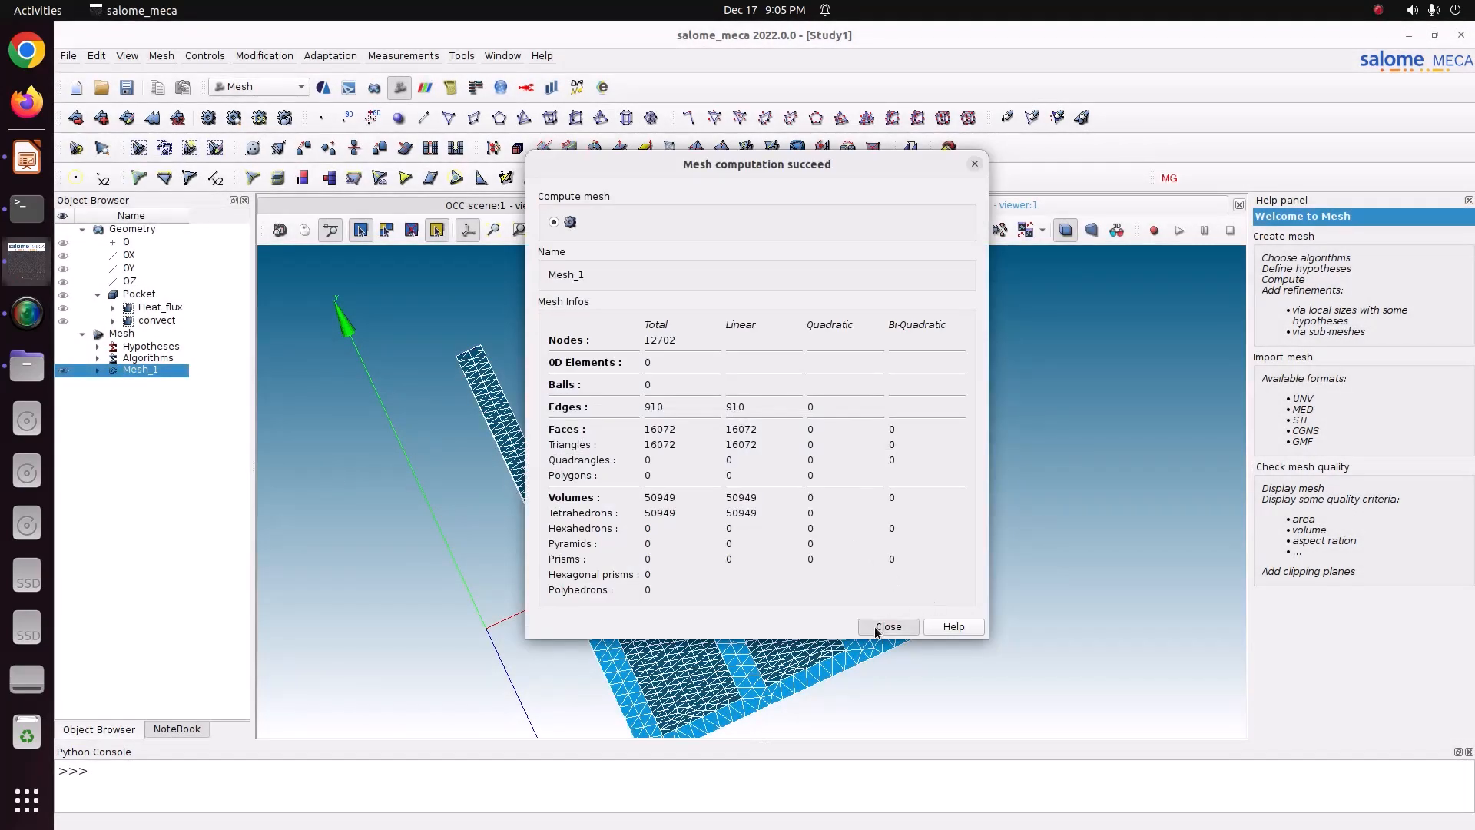
left_click(885, 624)
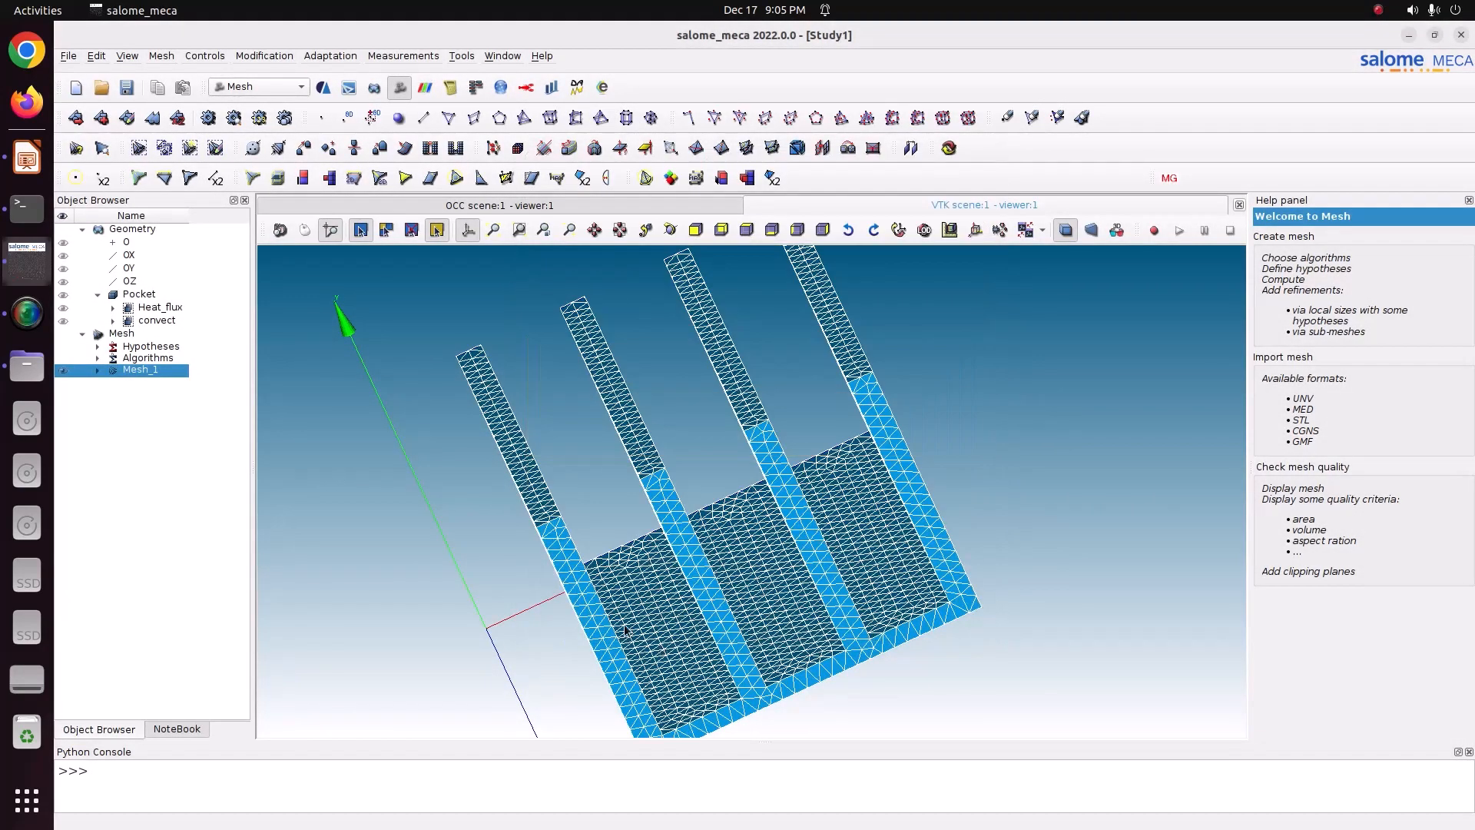
scroll(624, 631, "up", 3)
scroll(678, 561, "down", 4)
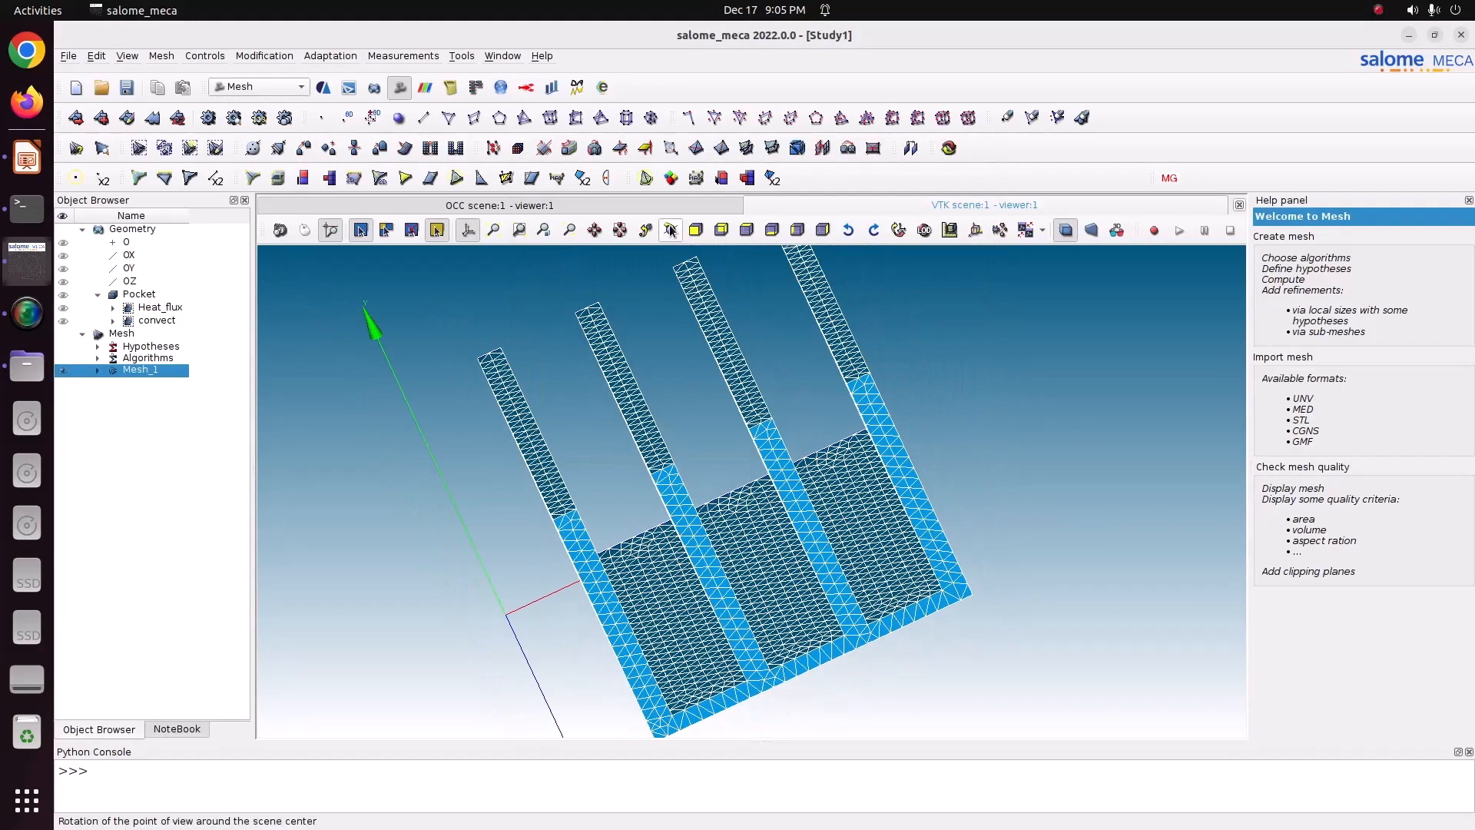
left_click(670, 230)
left_click_drag(782, 555, 688, 435)
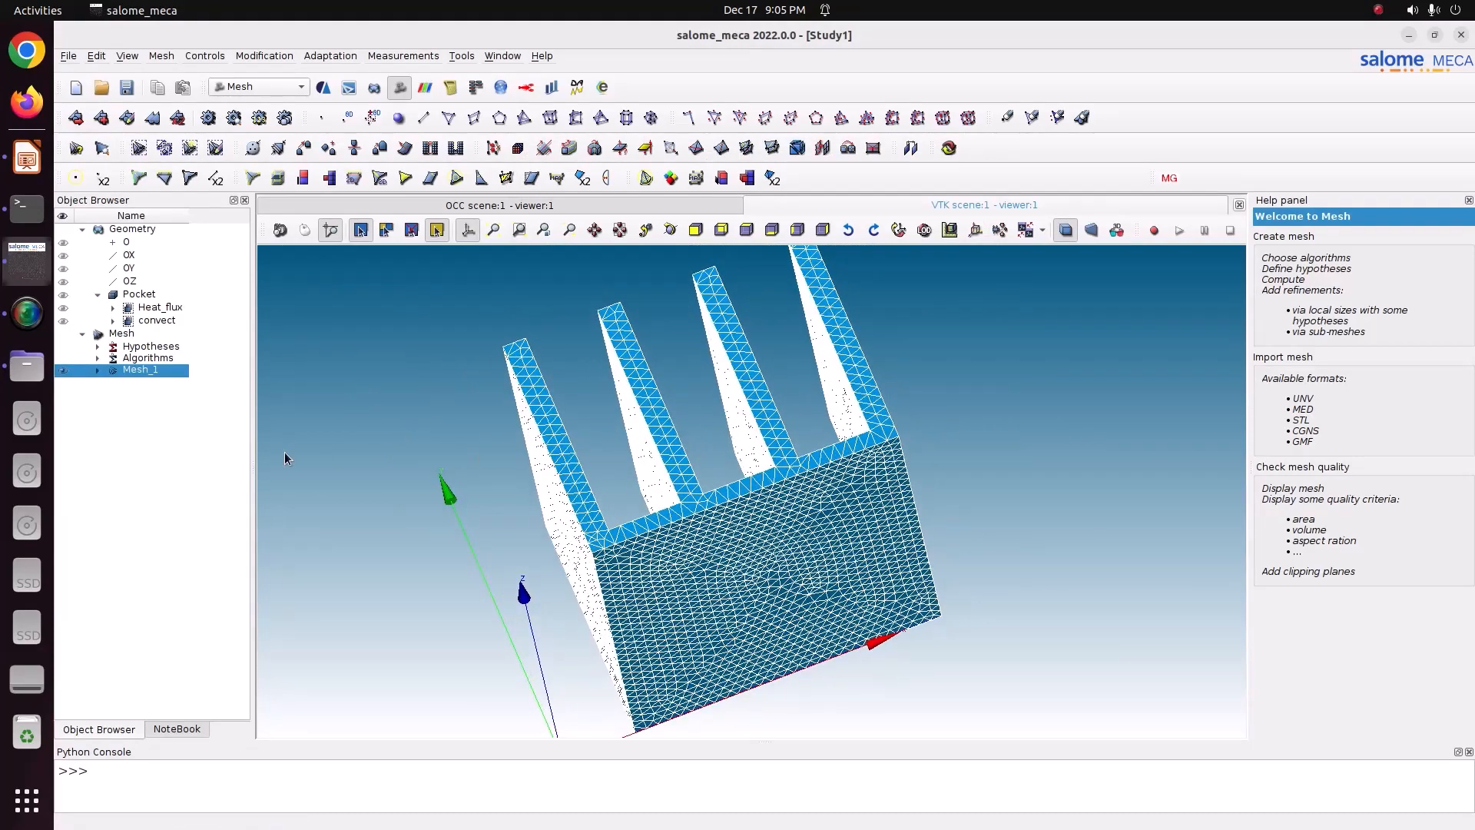
Step: Hide Mesh_1 and display its Heat_flux and convect face groups to check which faces they cover
left_click(97, 370)
left_click(114, 416)
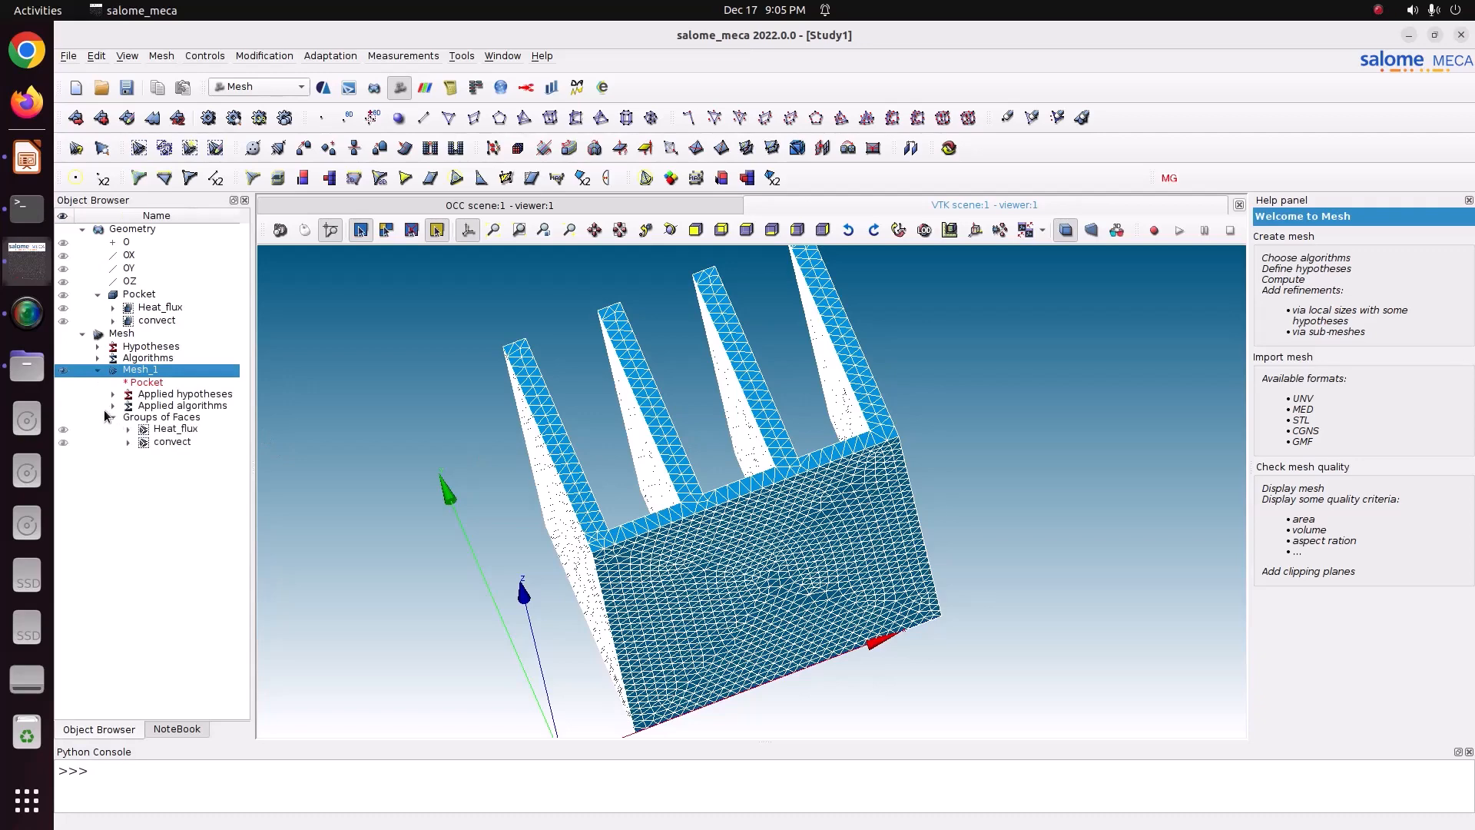
left_click(63, 370)
left_click(63, 432)
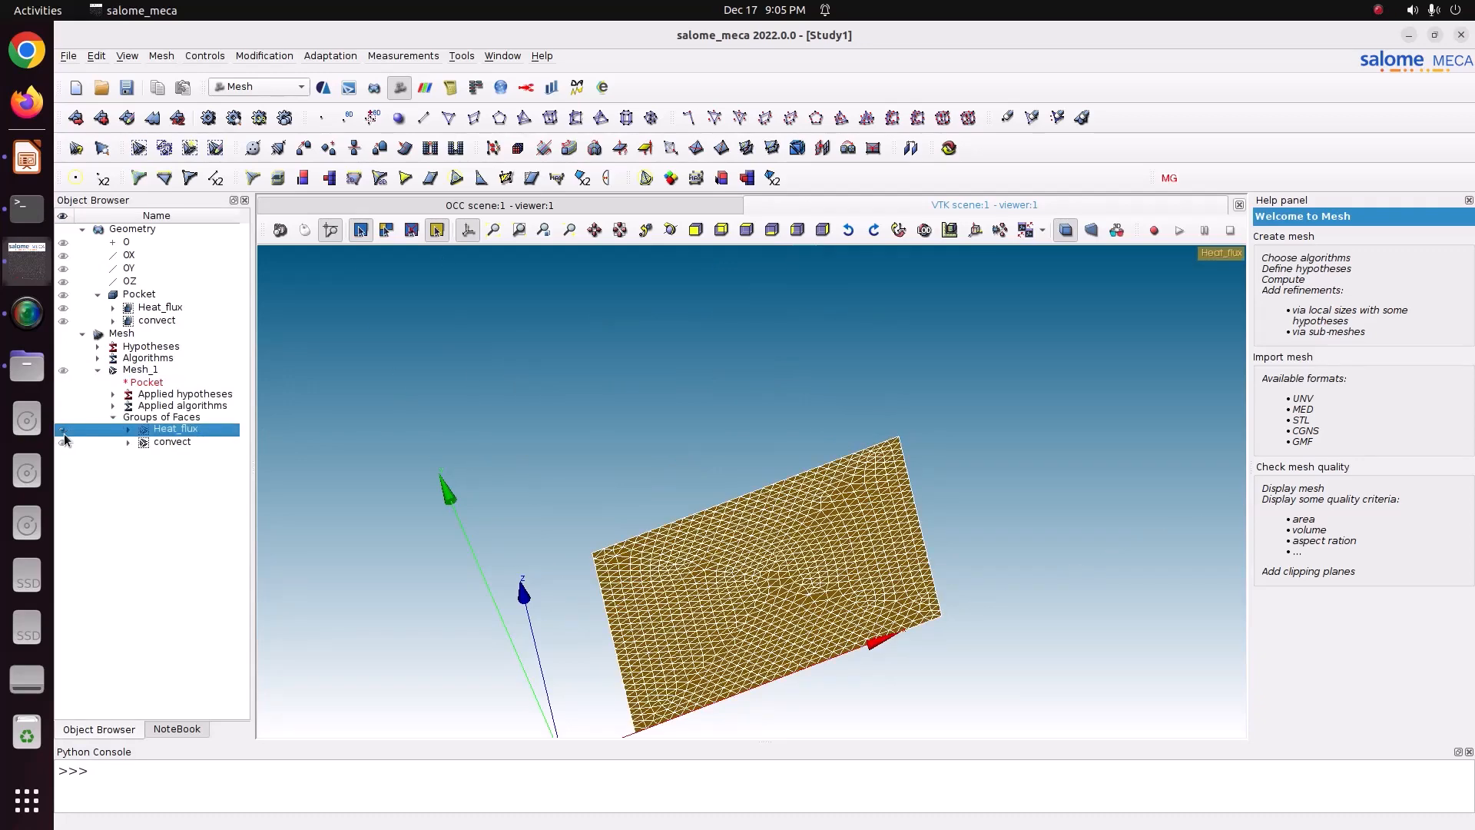
left_click(64, 442)
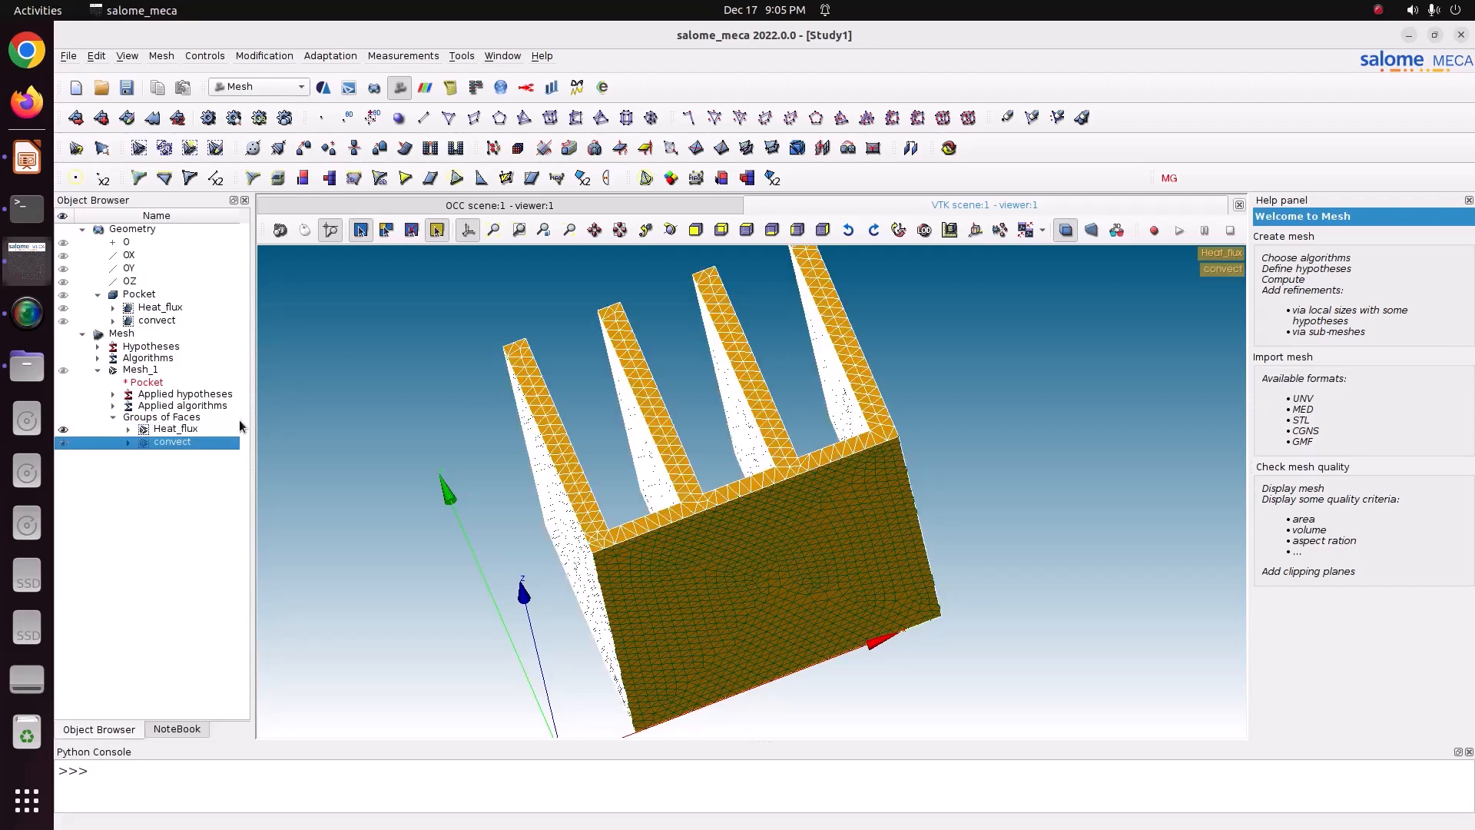
left_click_drag(726, 350, 346, 230)
Step: Save the study and switch to the AsterStudy module
left_click(131, 90)
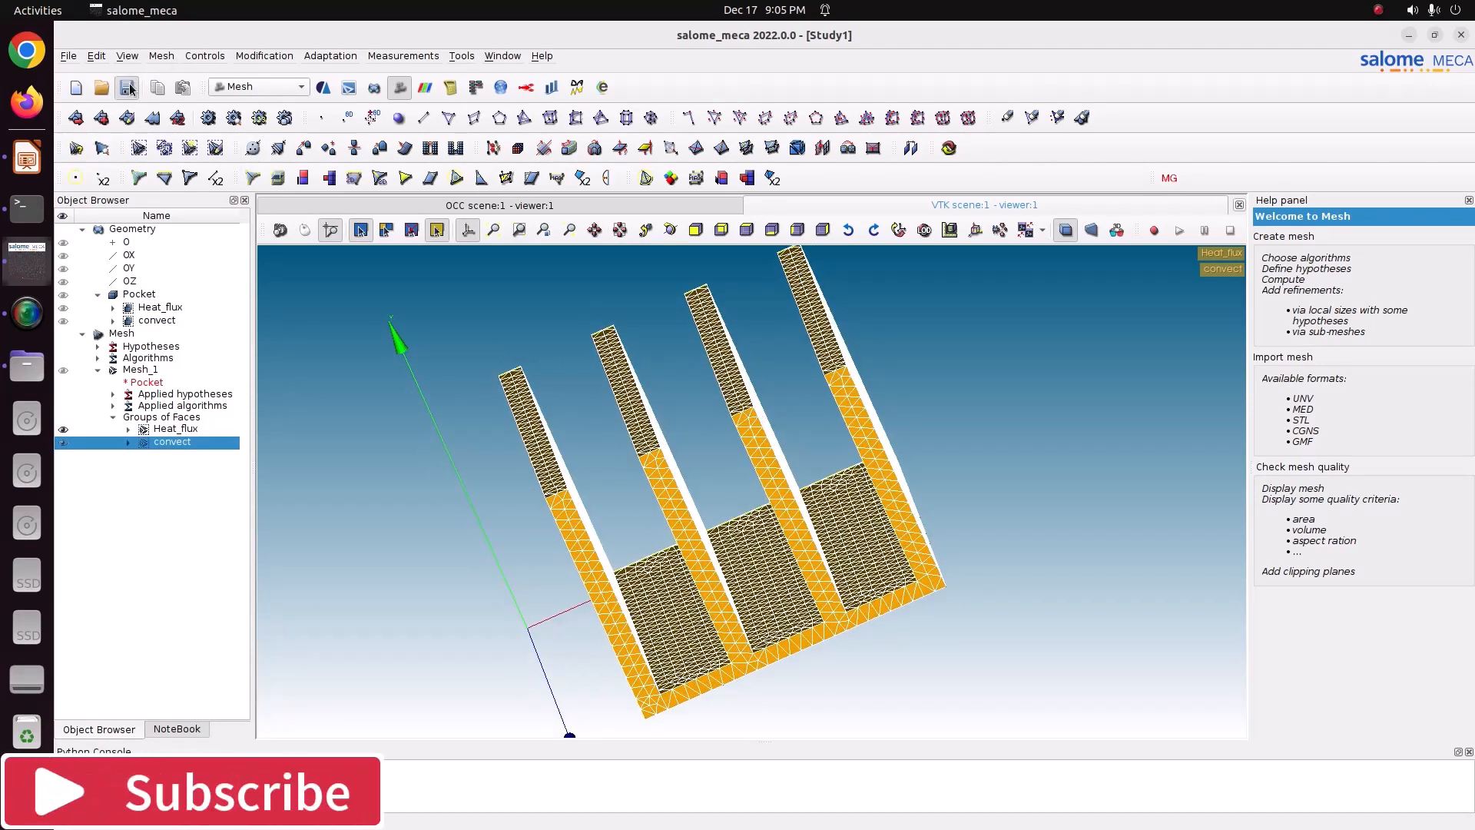
left_click(298, 92)
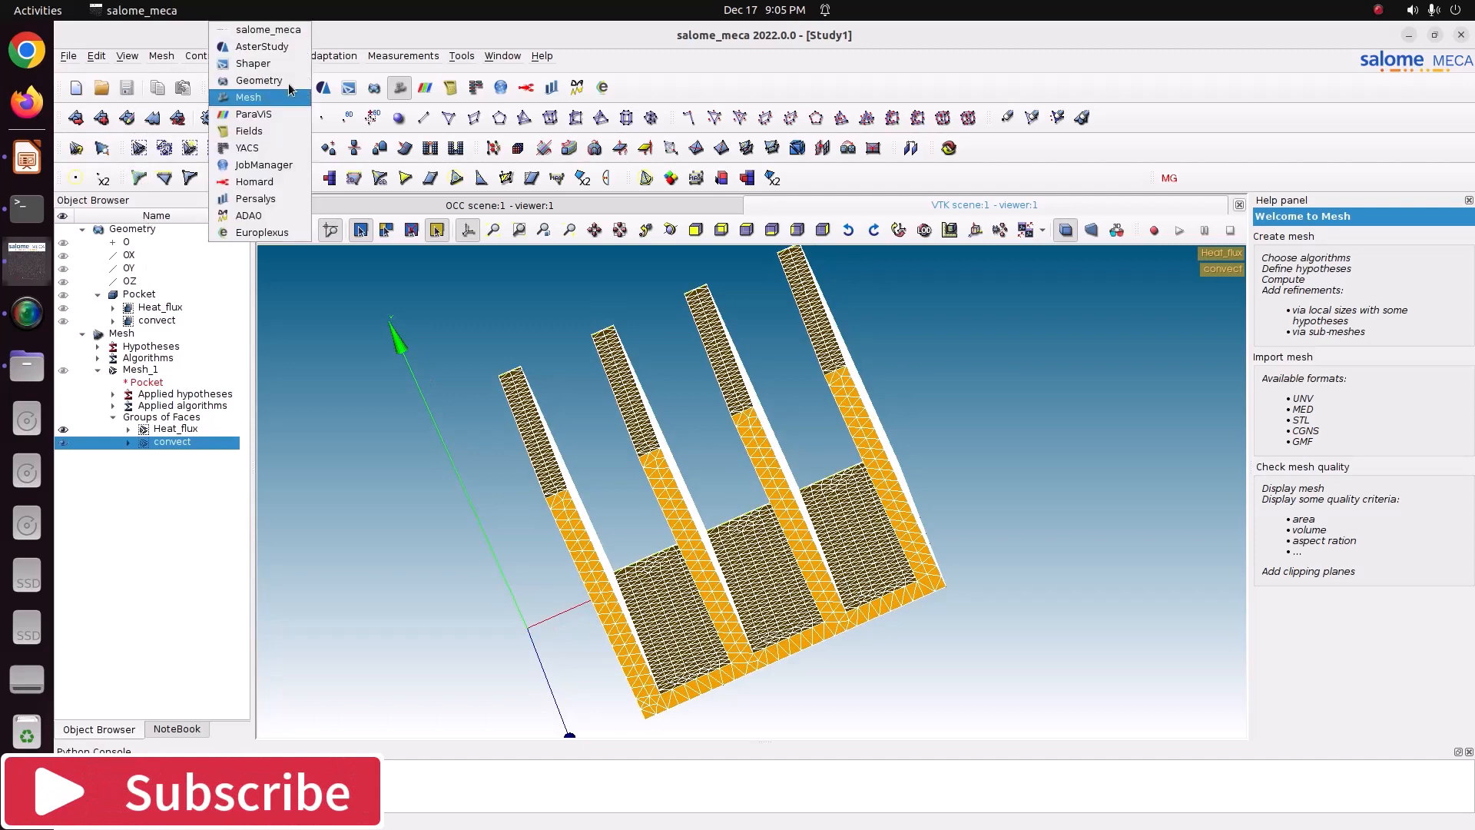
left_click(288, 57)
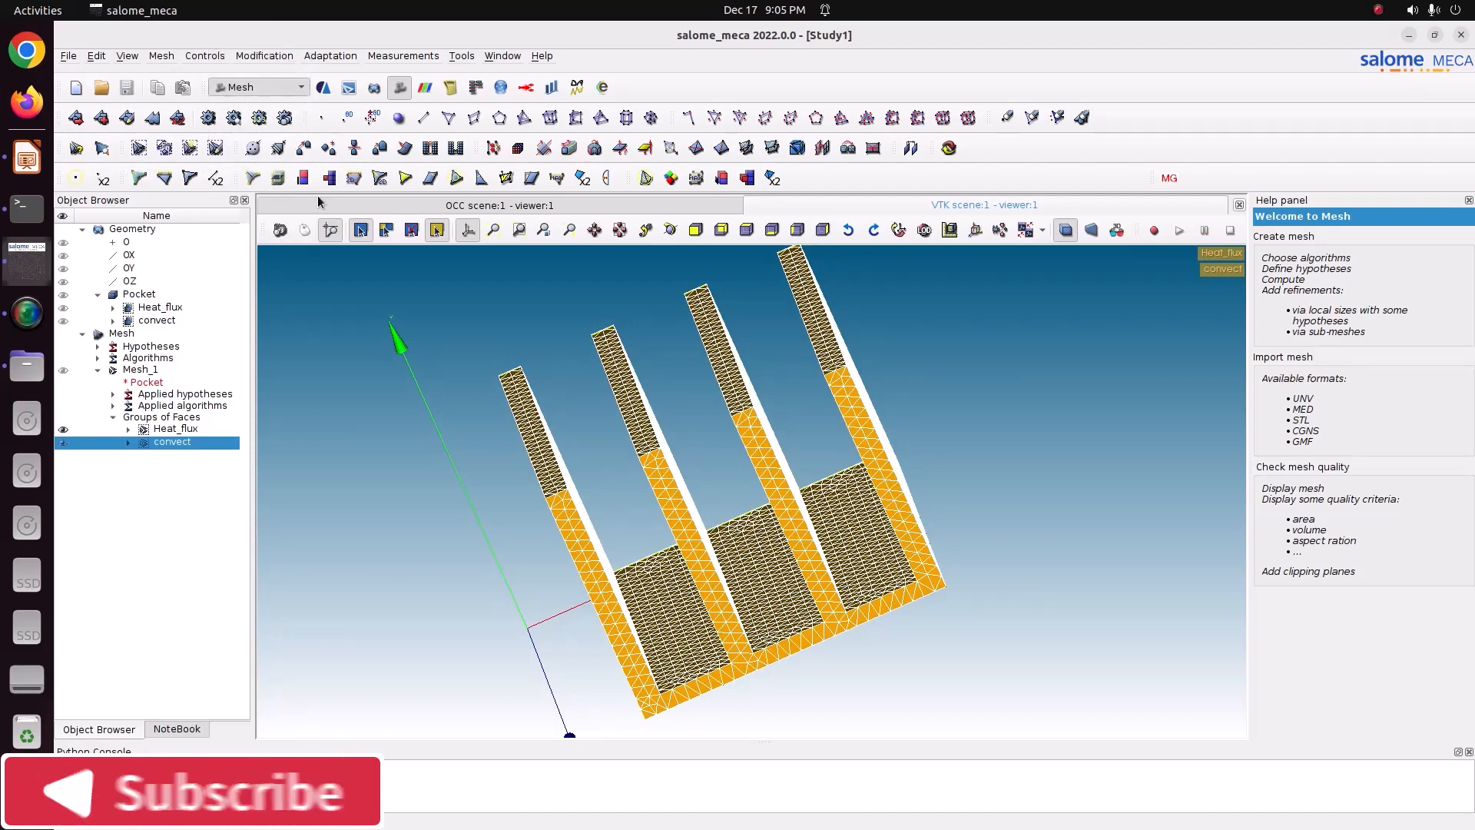
Step: Switch to the LibreOffice Impress presentation and review the fin's thermal conductivity, heat flux and convection data on the first slide
left_click(25, 160)
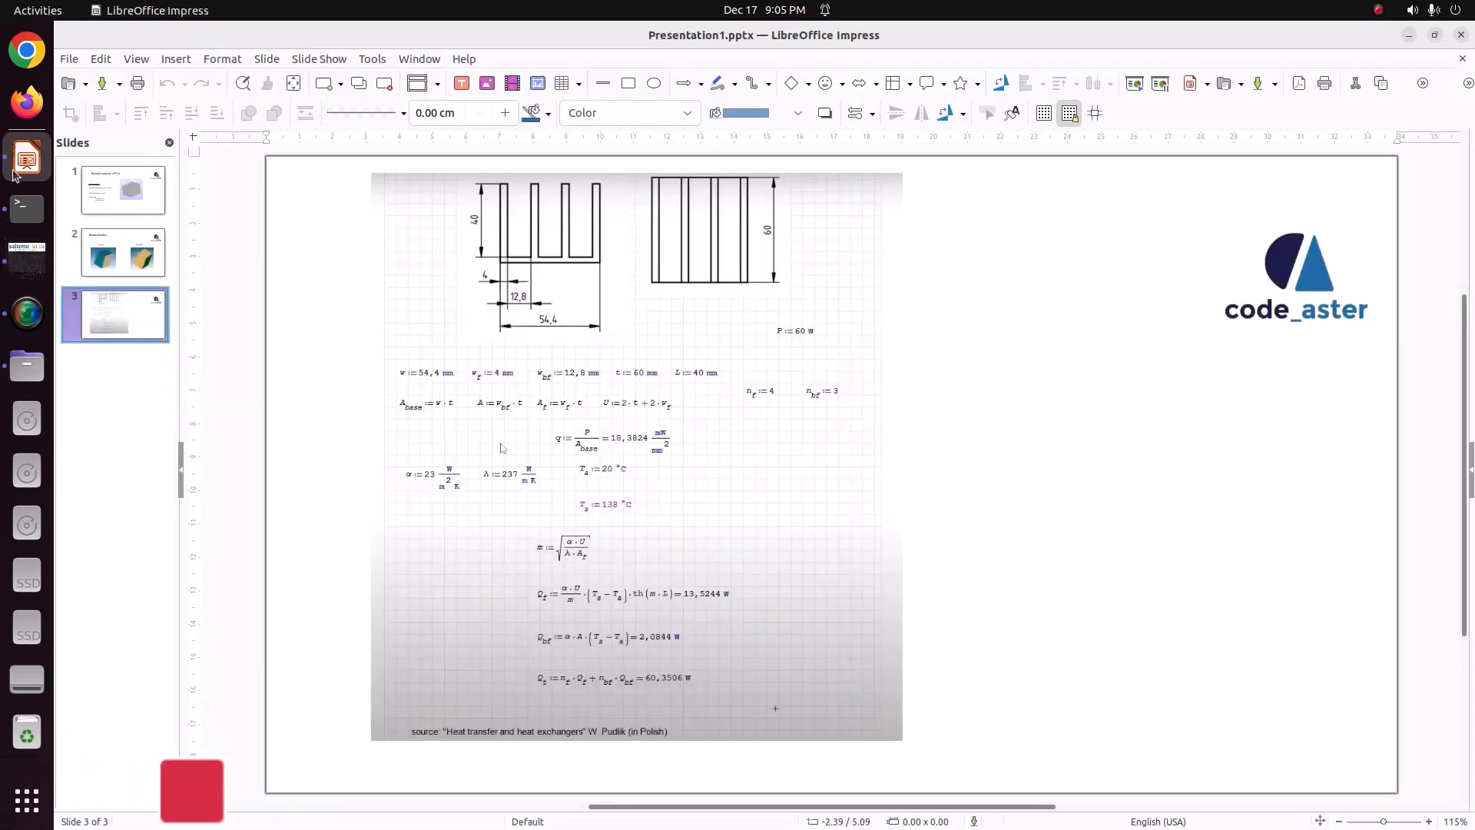
left_click(129, 257)
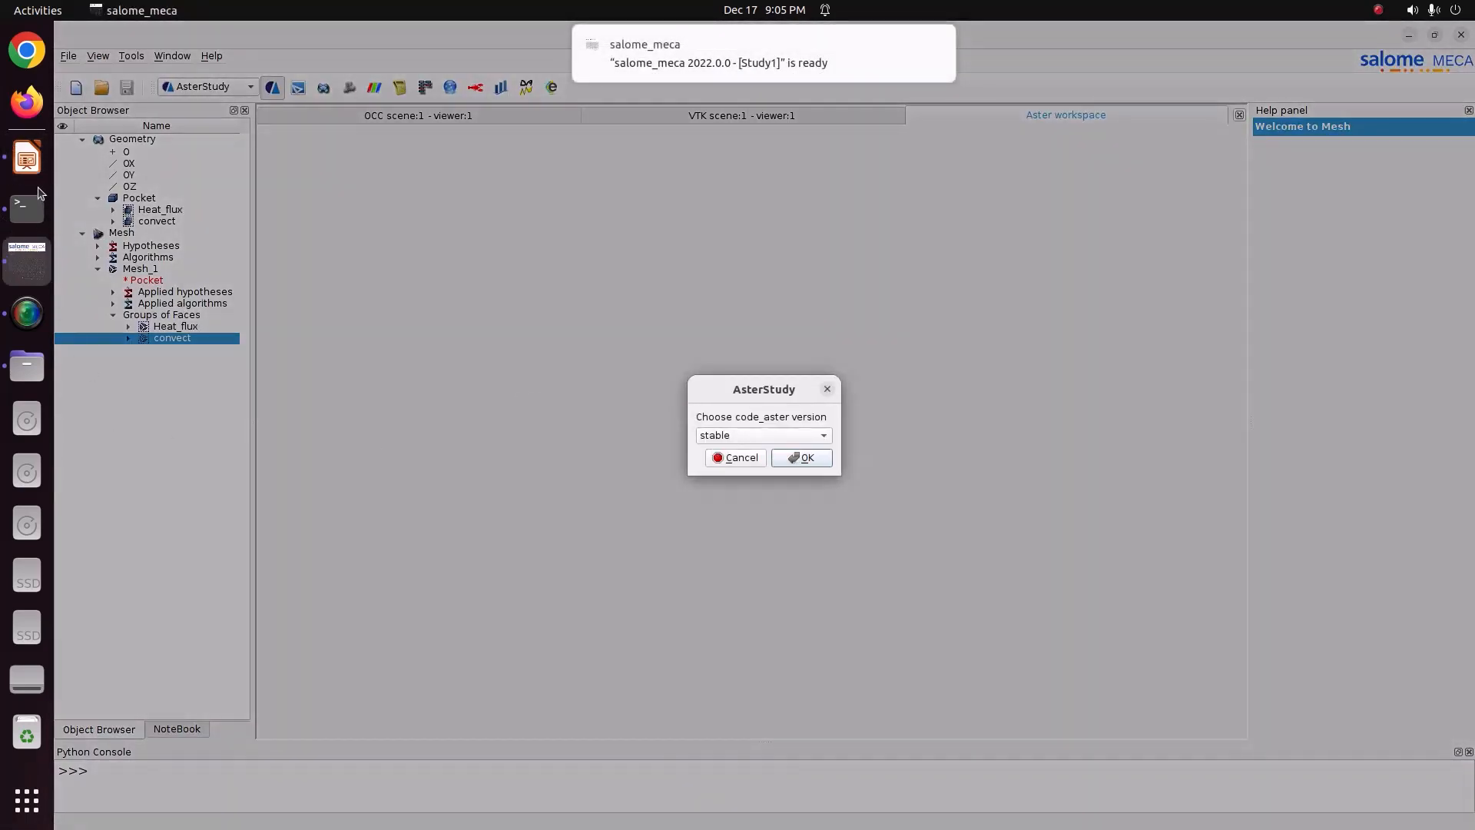
left_click(27, 160)
left_click(130, 208)
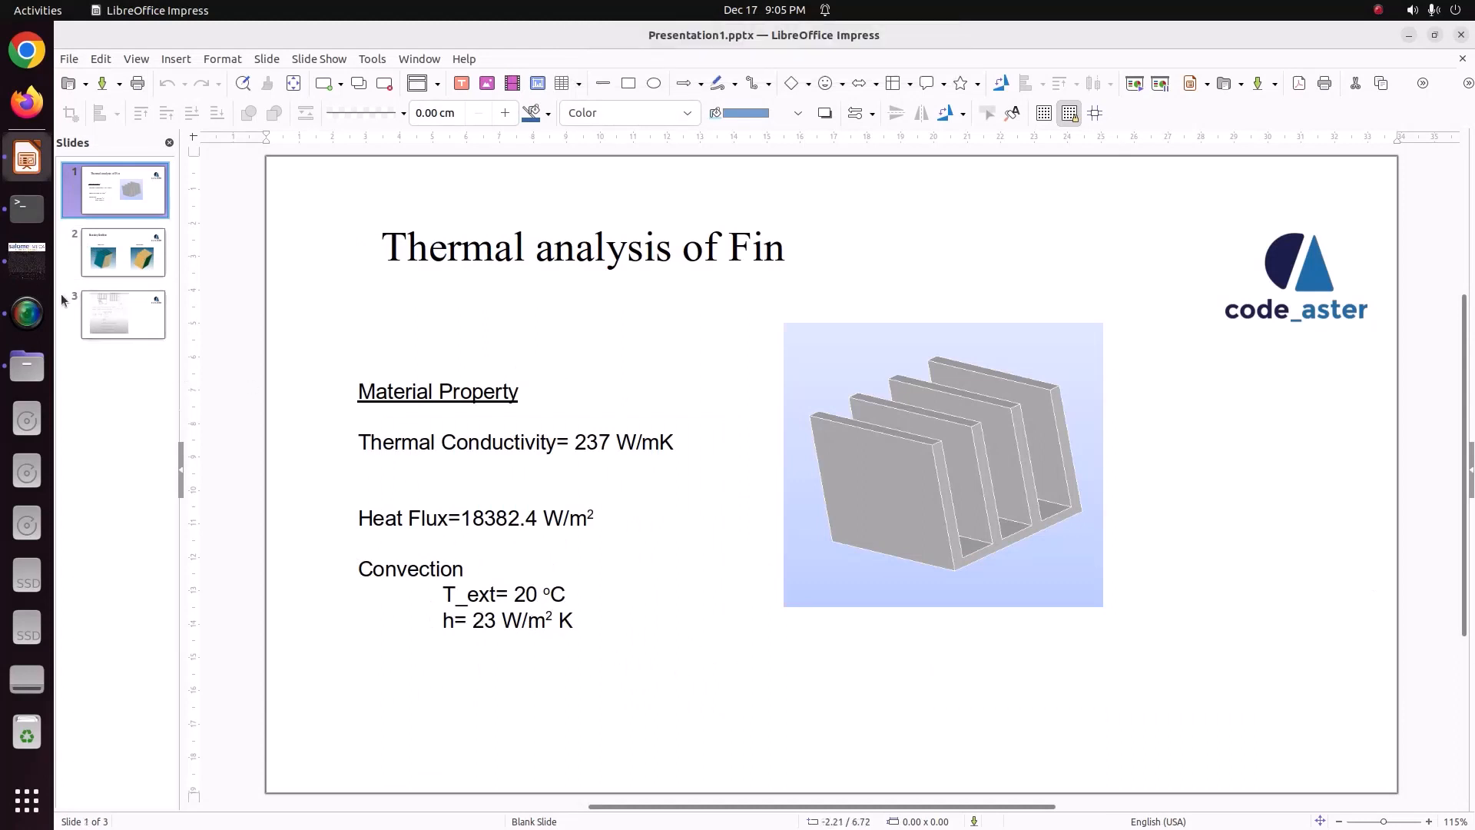
Step: Return to Salome-Meca, load AsterStudy with the stable code_aster version, and select CurrentCase
left_click(46, 278)
left_click(803, 457)
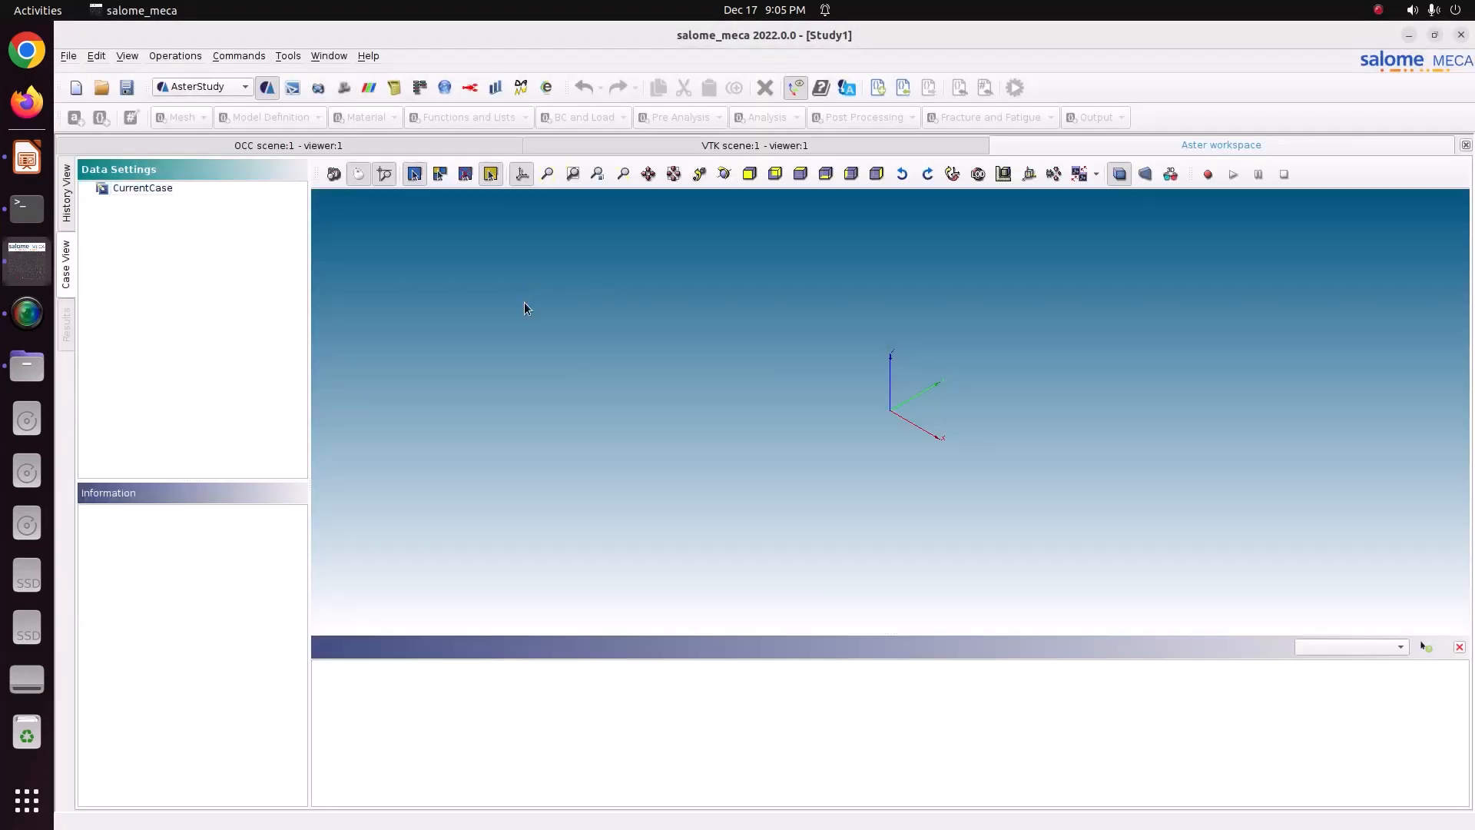
left_click(195, 192)
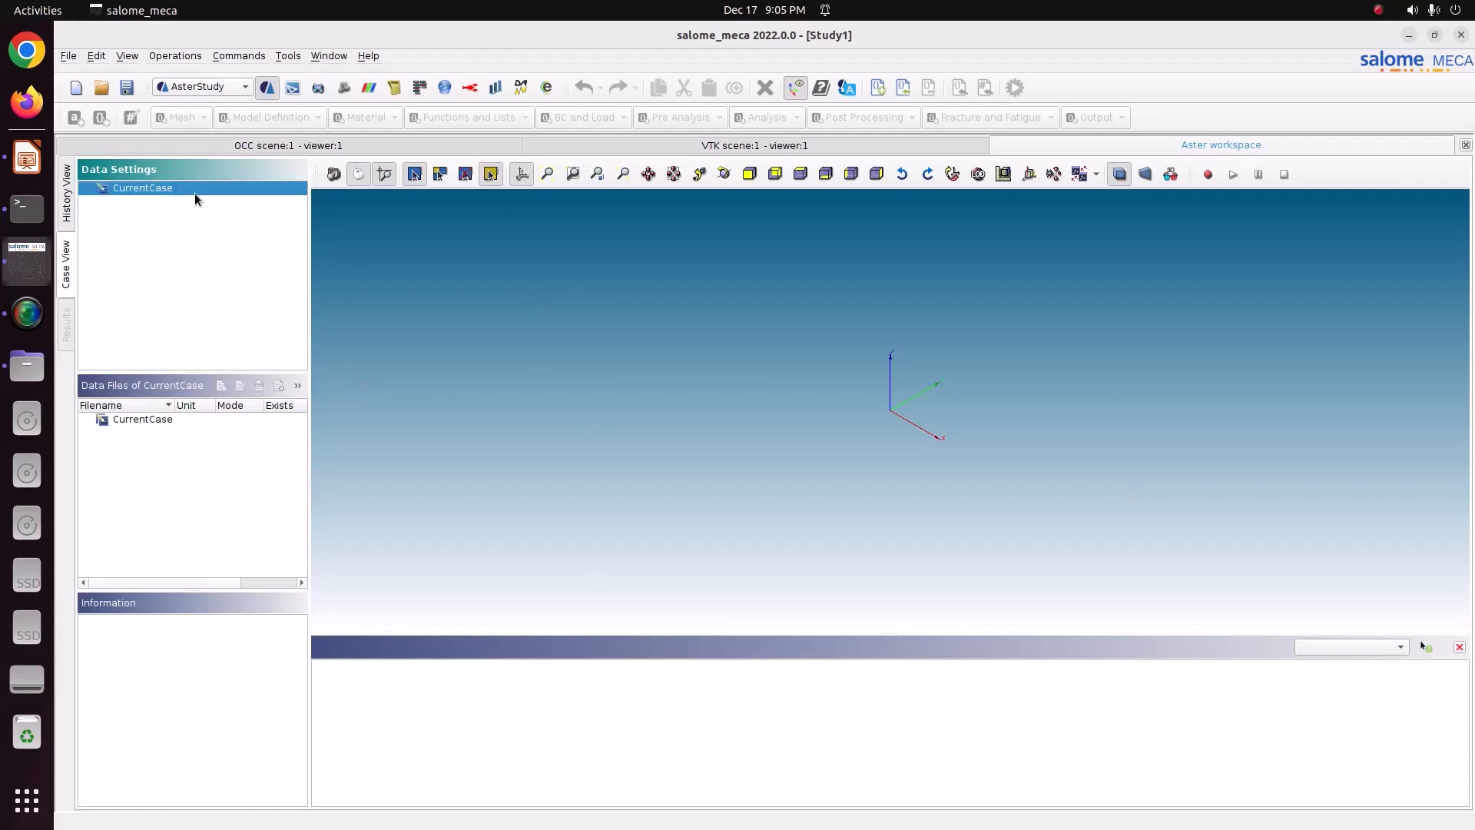
Step: Add a stage to CurrentCase with the Linear thermal analysis assistant, using a 3D model
right_click(195, 192)
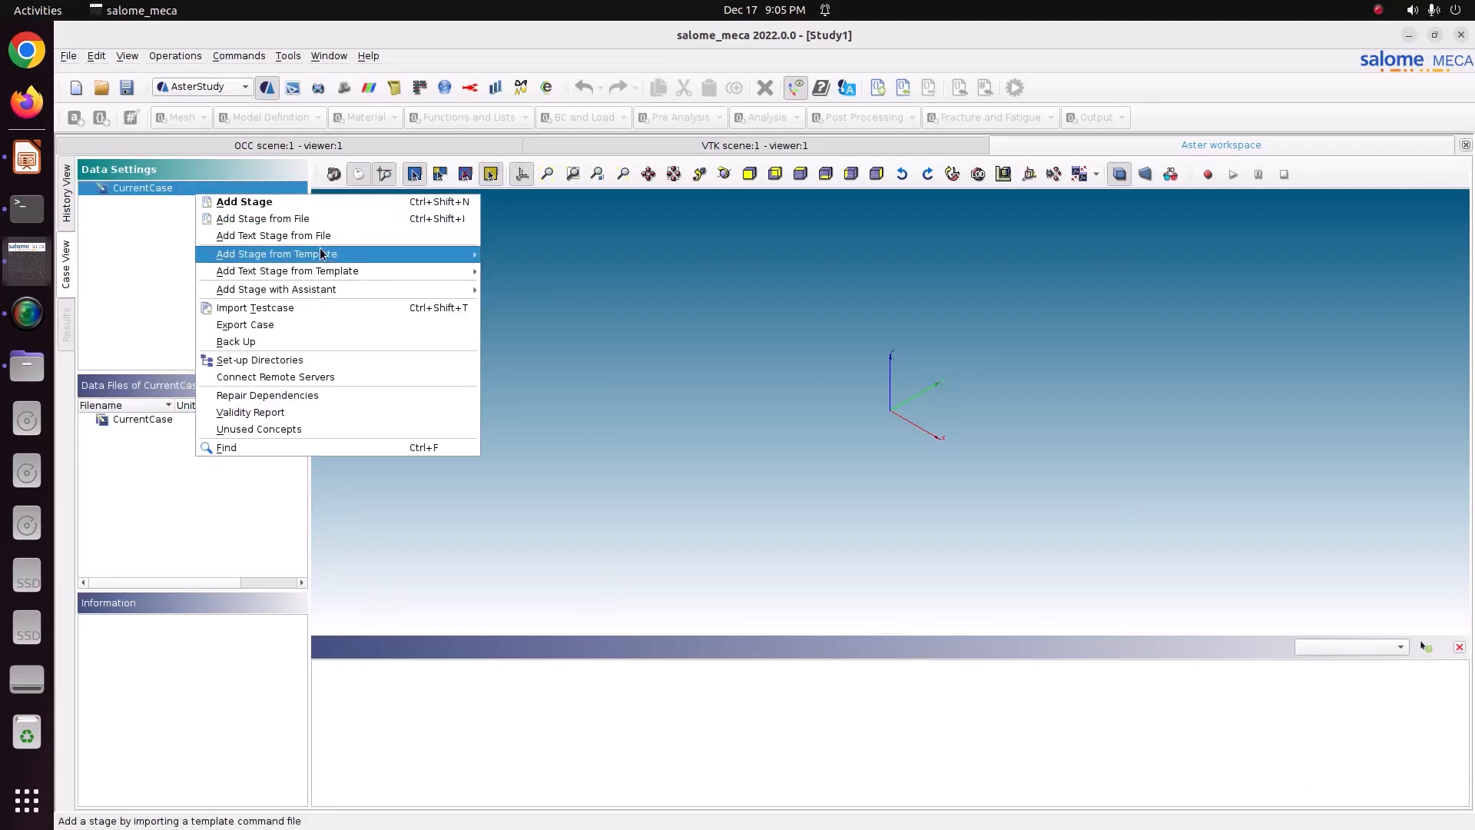
mouse_move(324, 291)
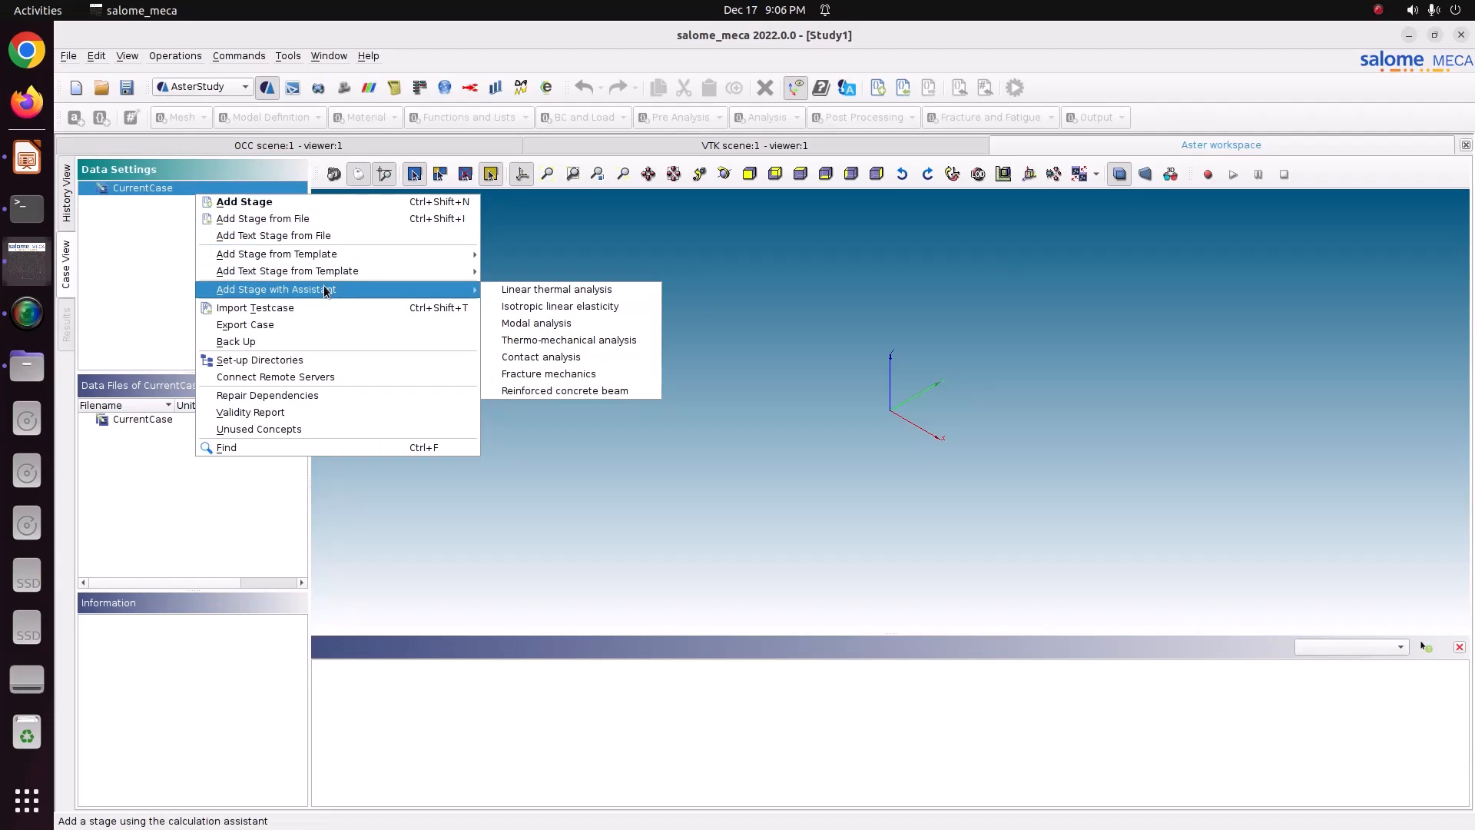
left_click(530, 291)
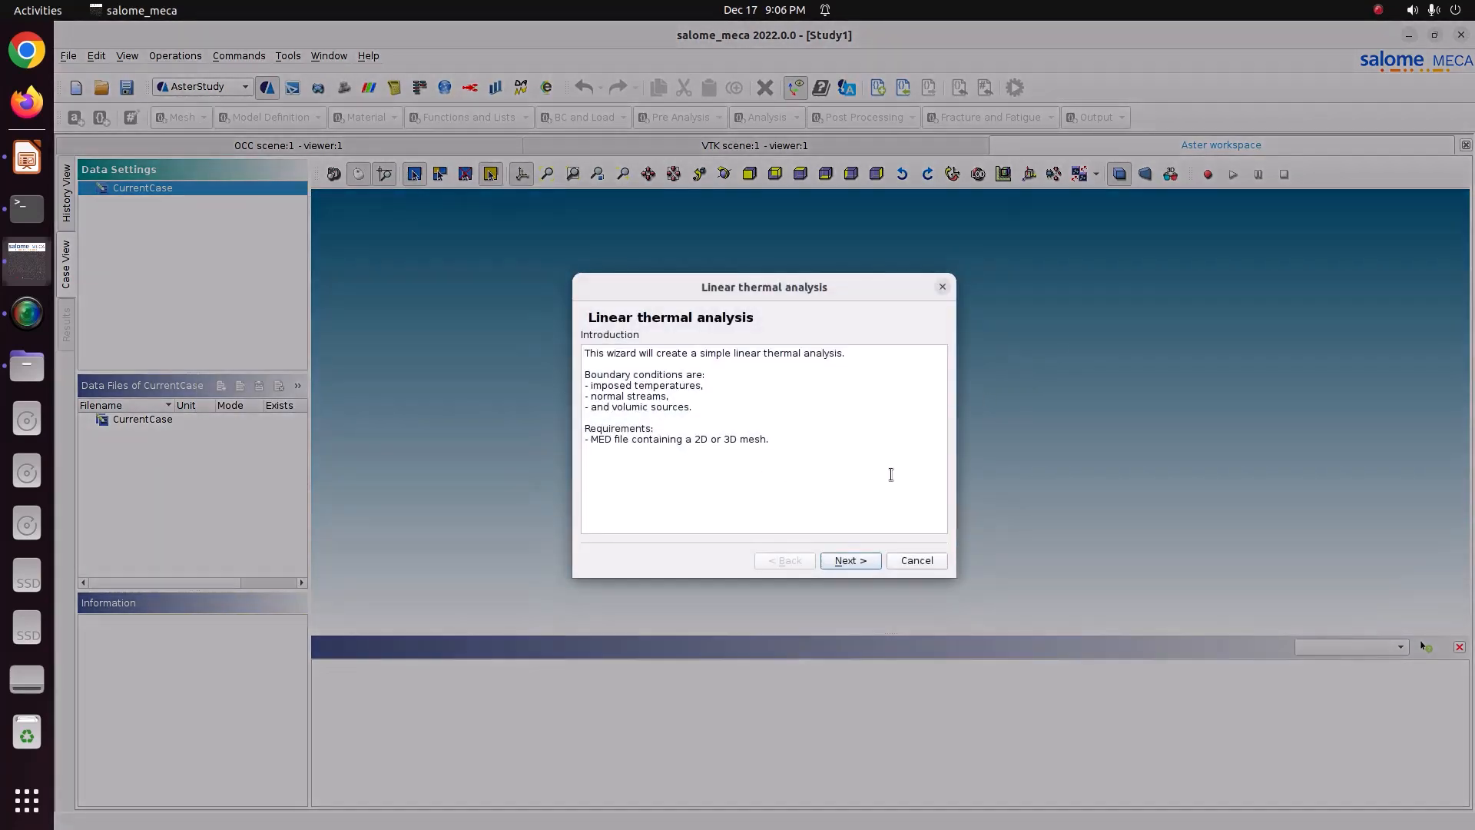
left_click(864, 568)
left_click(864, 569)
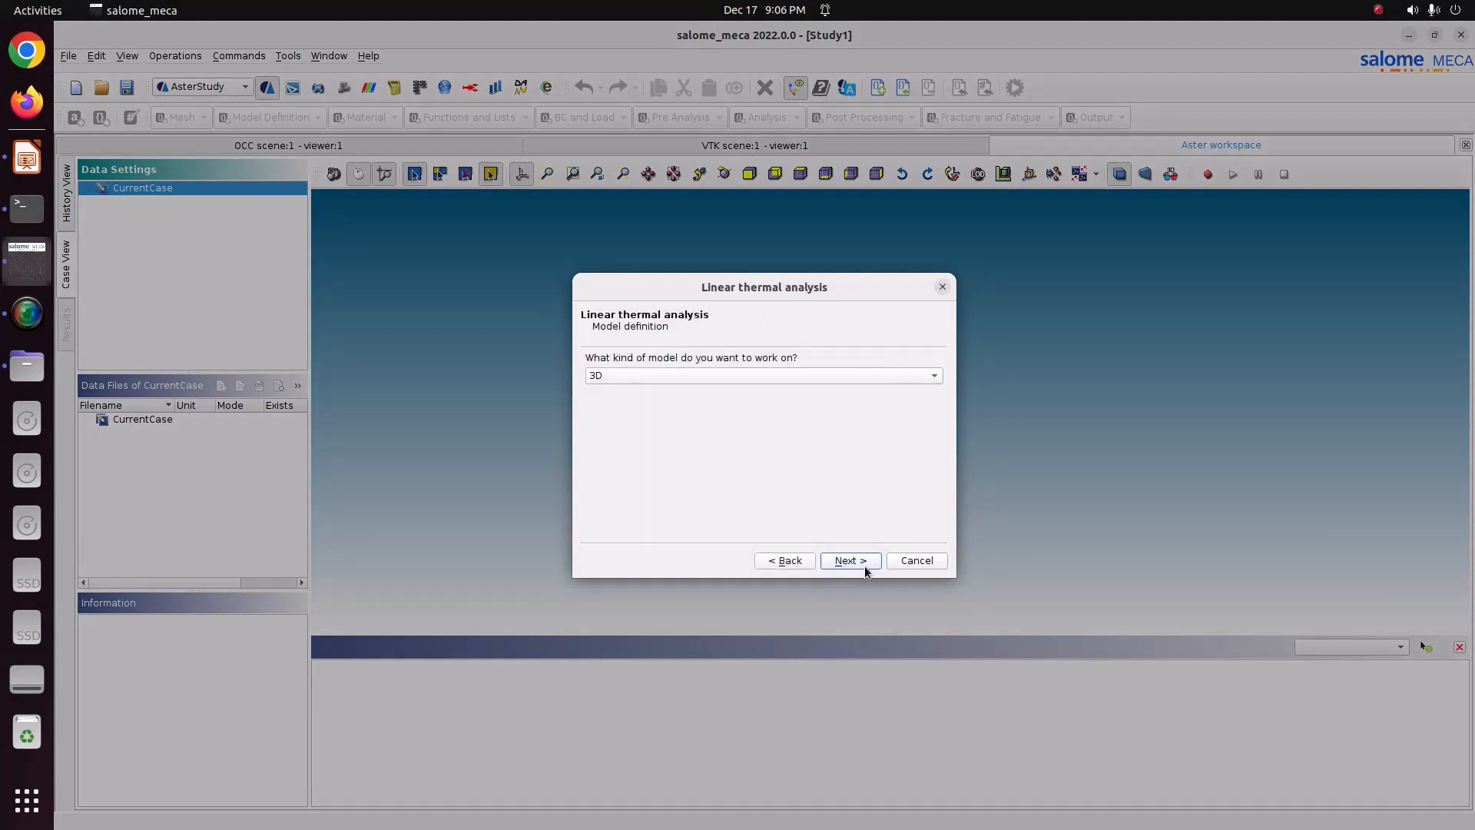
left_click(864, 569)
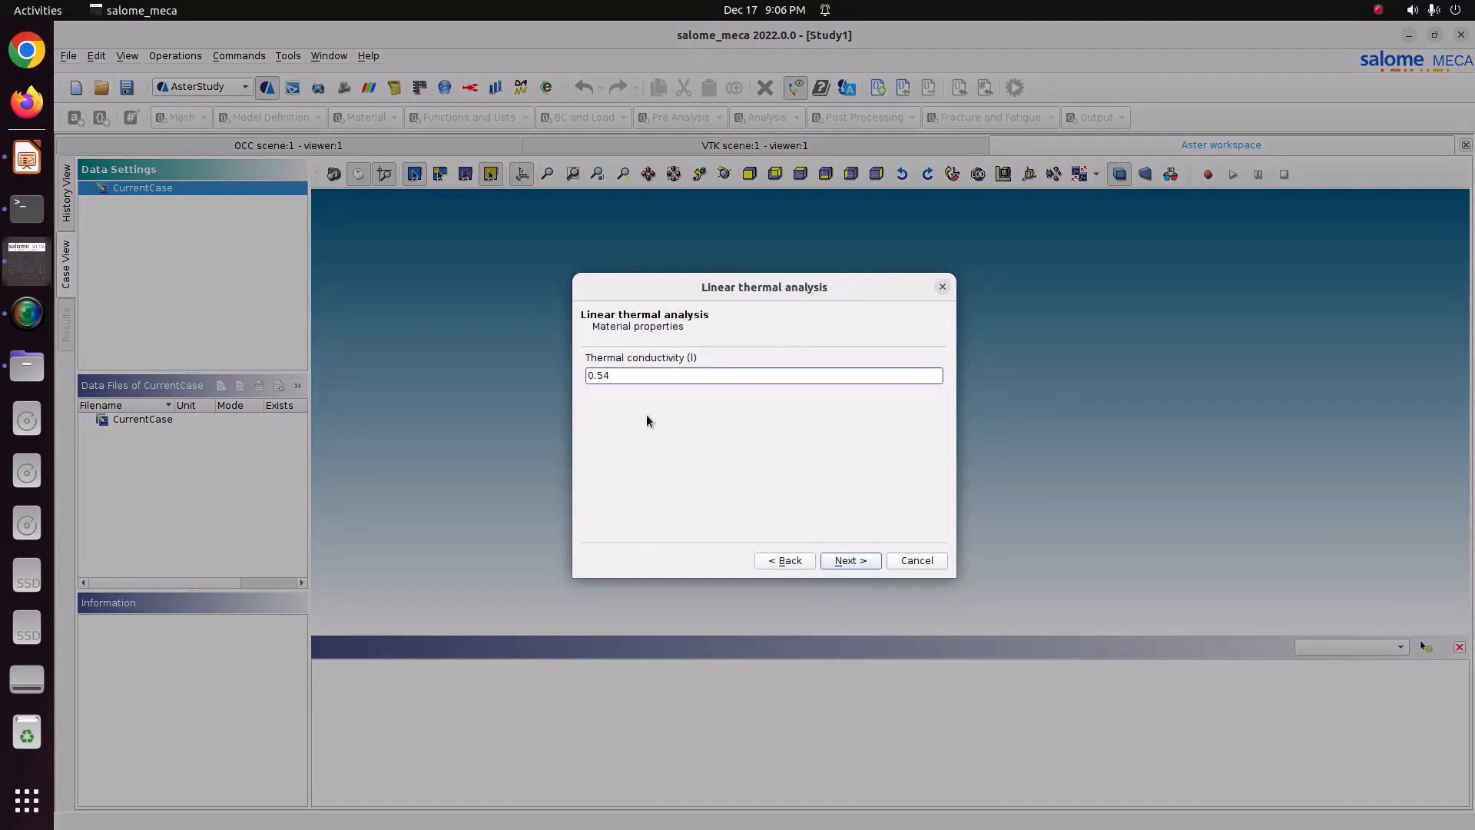
Step: Set the material's thermal conductivity to 237 in the assistant
left_click_drag(618, 376, 532, 355)
type("237")
left_click(853, 562)
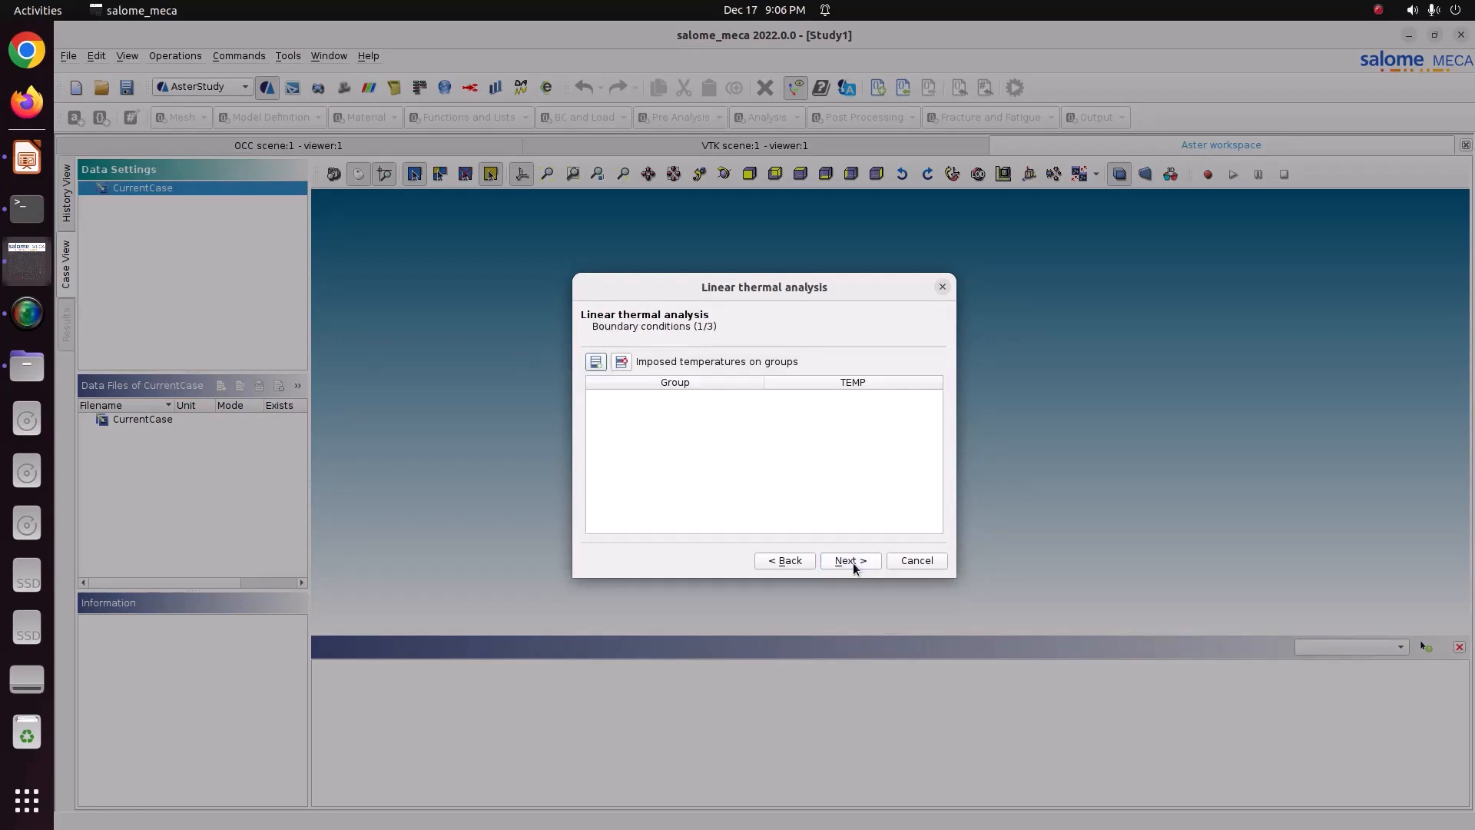
Step: Add an imposed temperature entry for the convect group in the first boundary conditions
left_click(595, 361)
double_click(659, 401)
left_click(674, 373)
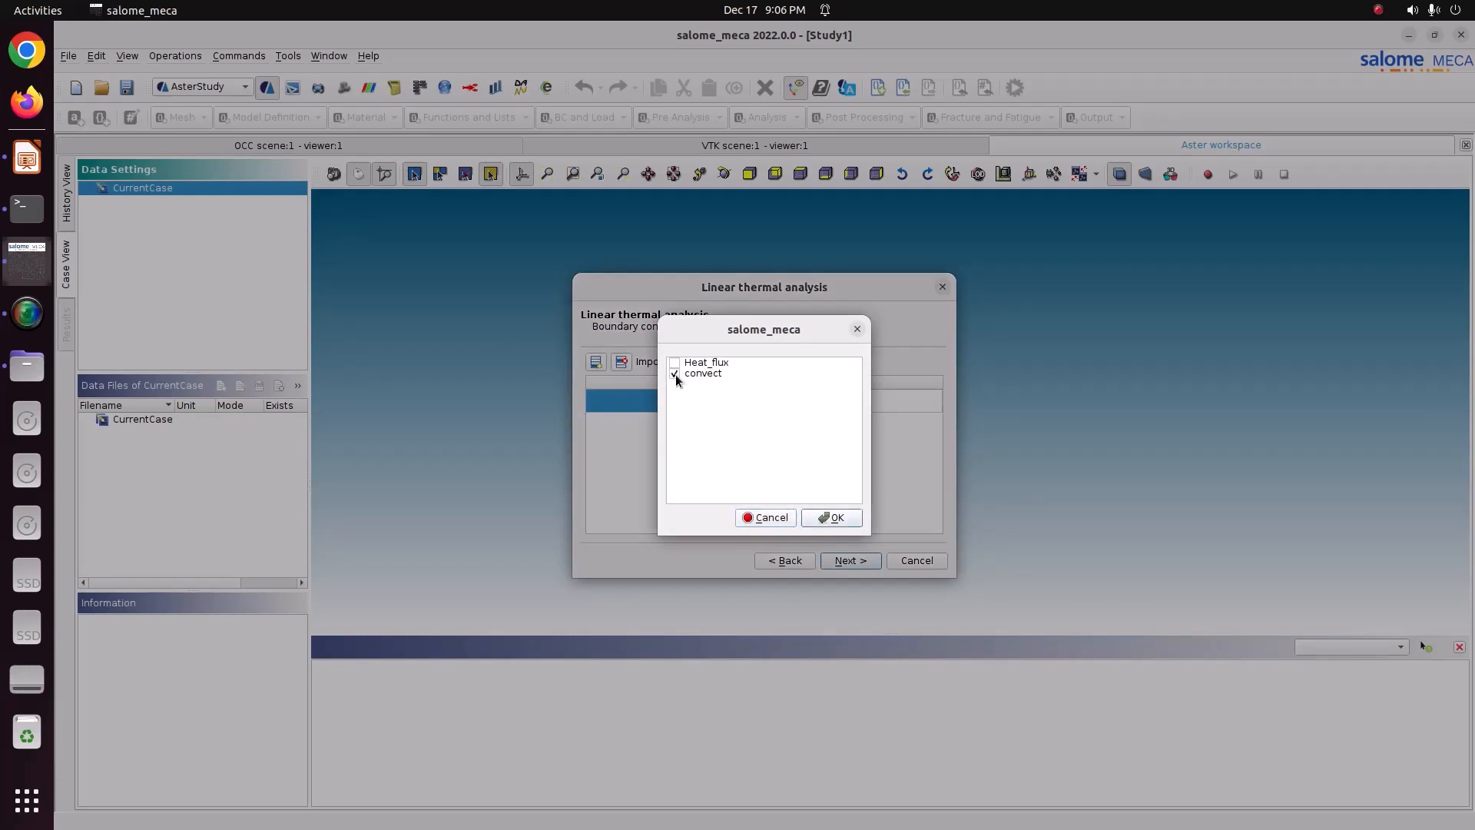
left_click(832, 517)
left_click(852, 562)
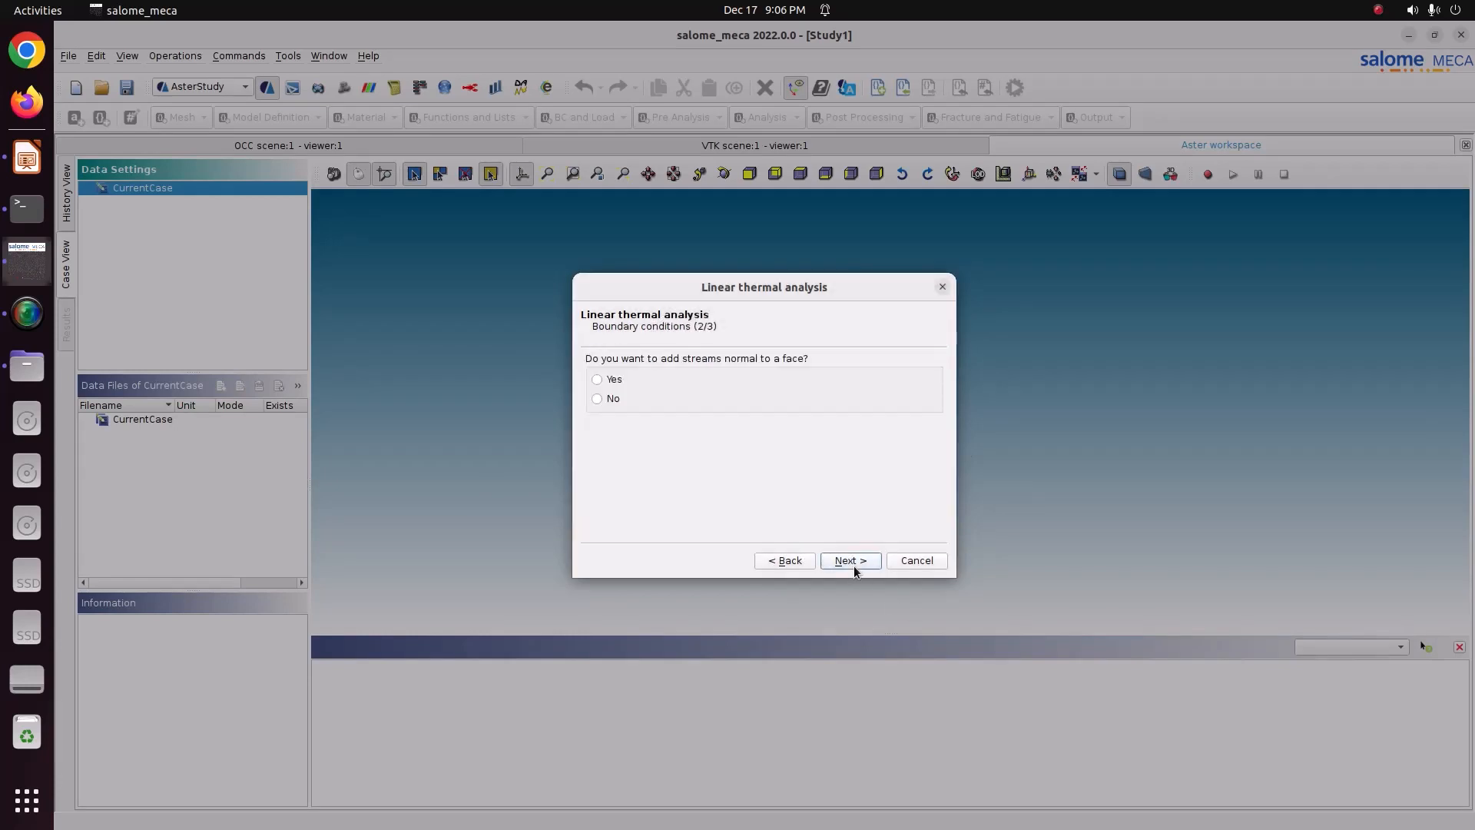
Step: Enable streams normal to a face and add an entry for the Heat_flux group
left_click(599, 380)
left_click(610, 374)
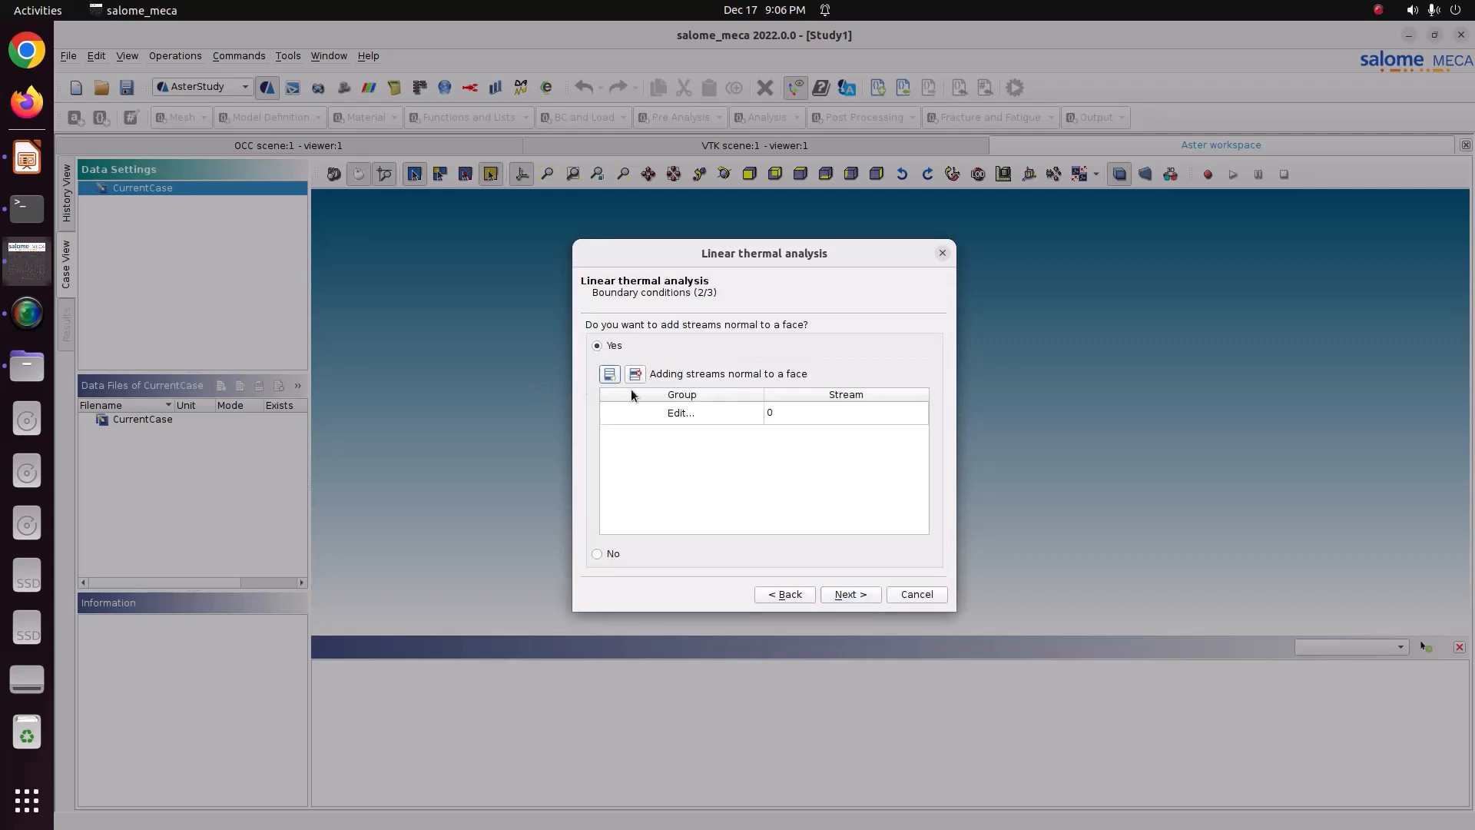
left_click(646, 413)
left_click(673, 363)
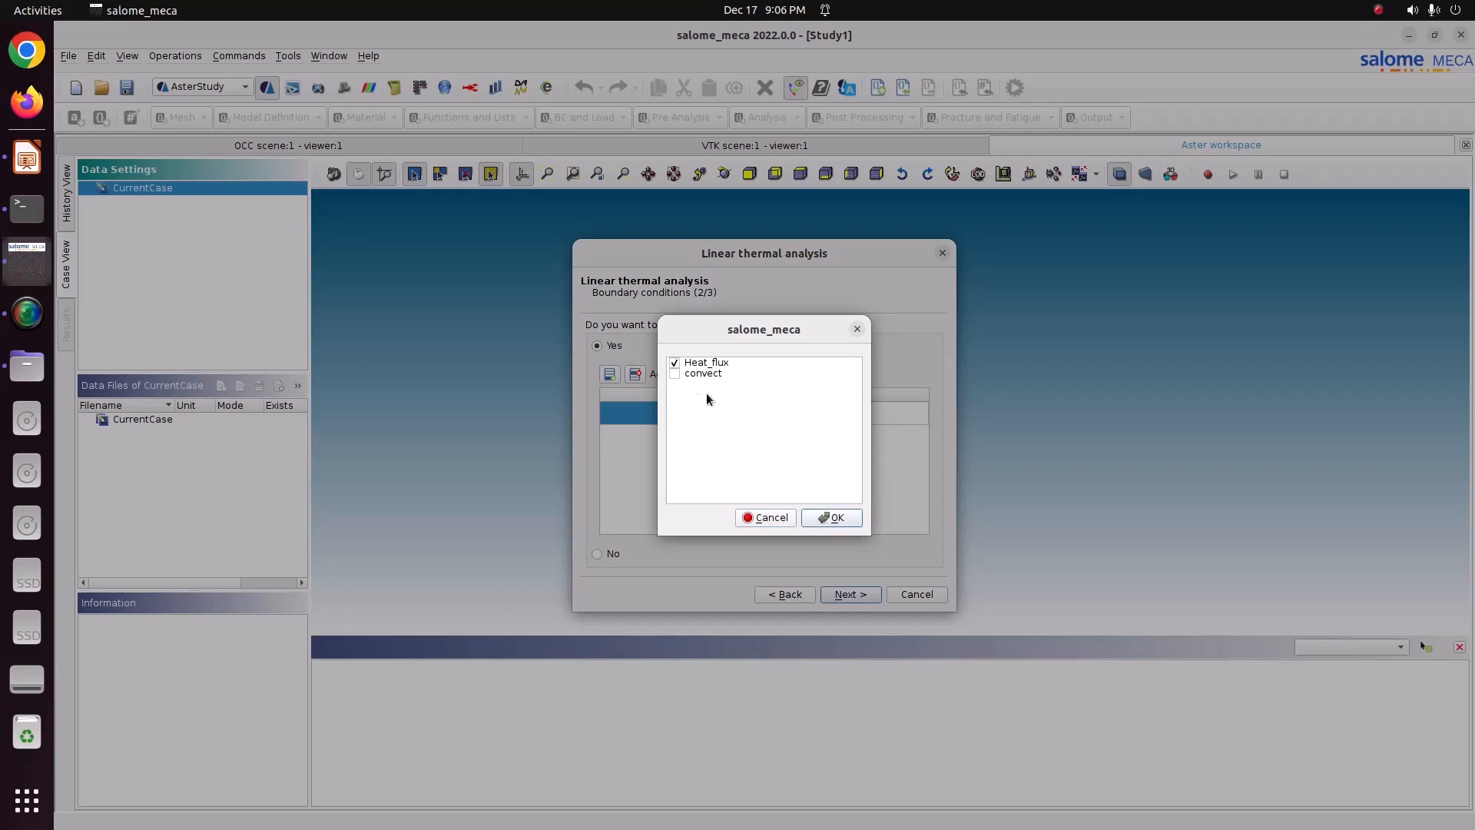
left_click(823, 516)
Step: Check the heat flux on the LibreOffice Impress slide, and set the Heat_flux group's stream to 18382.4 back in Salome-Meca
left_click(795, 420)
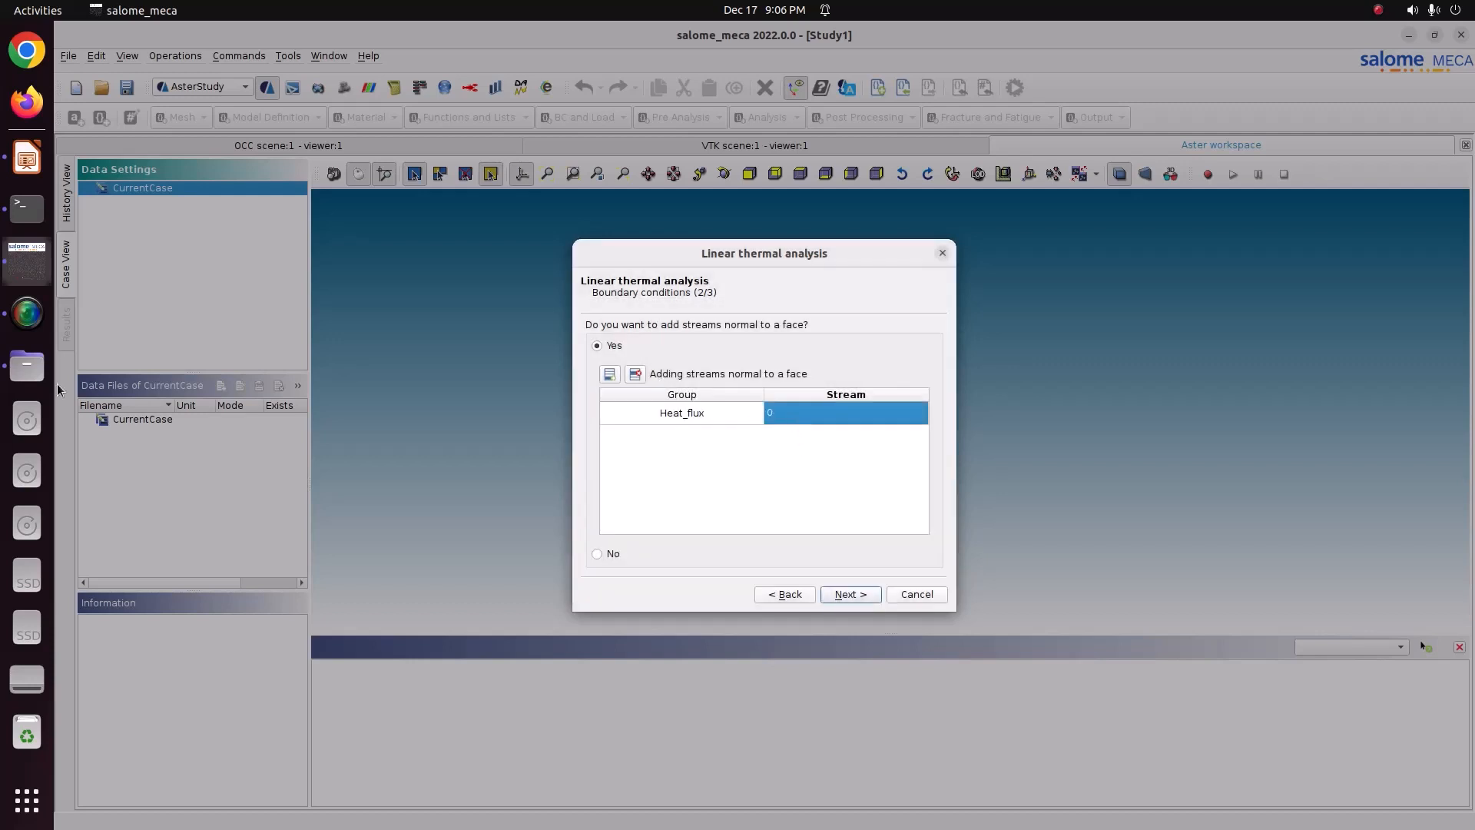
left_click(27, 157)
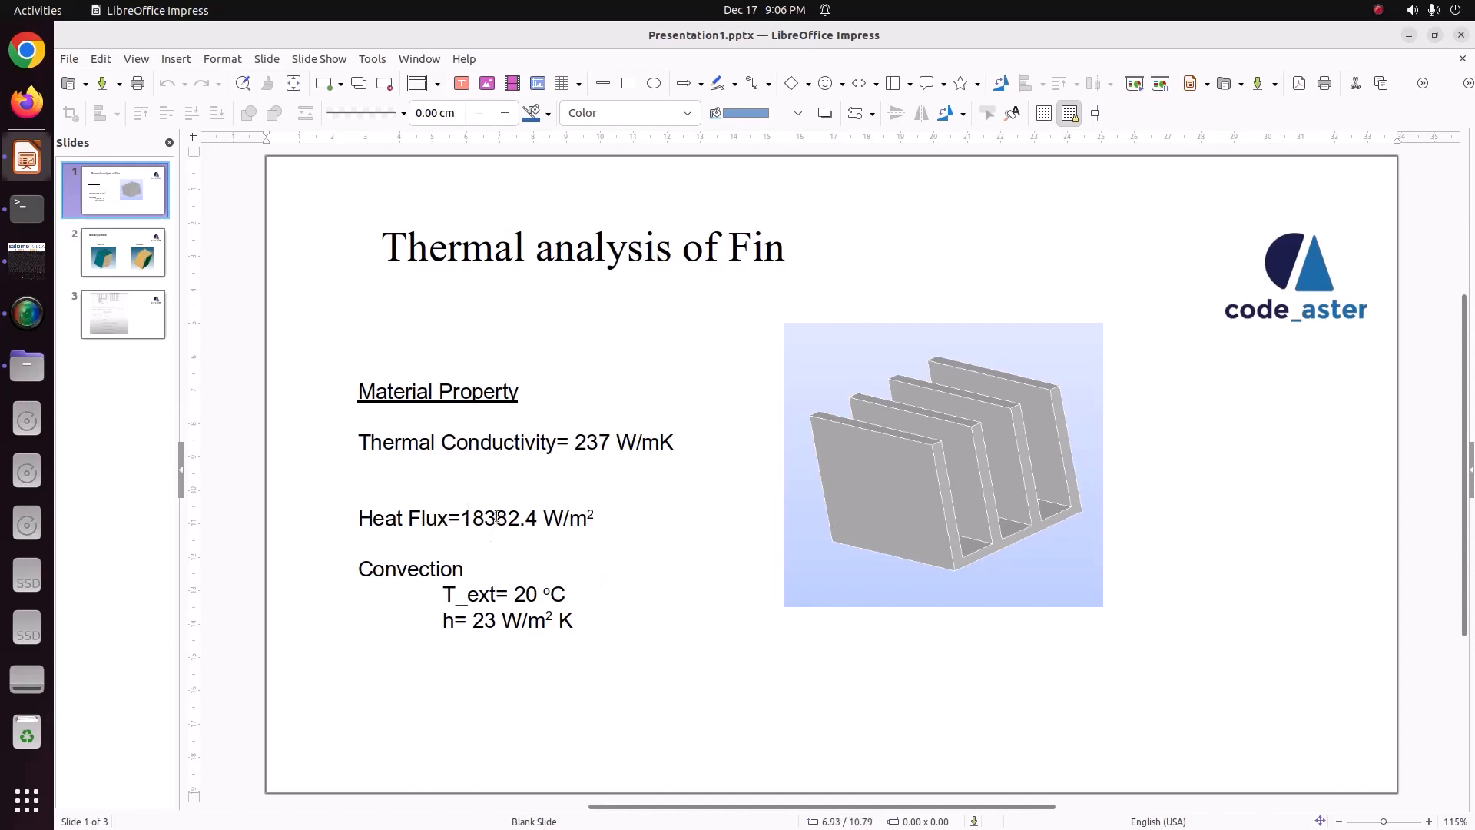
left_click(27, 258)
double_click(793, 412)
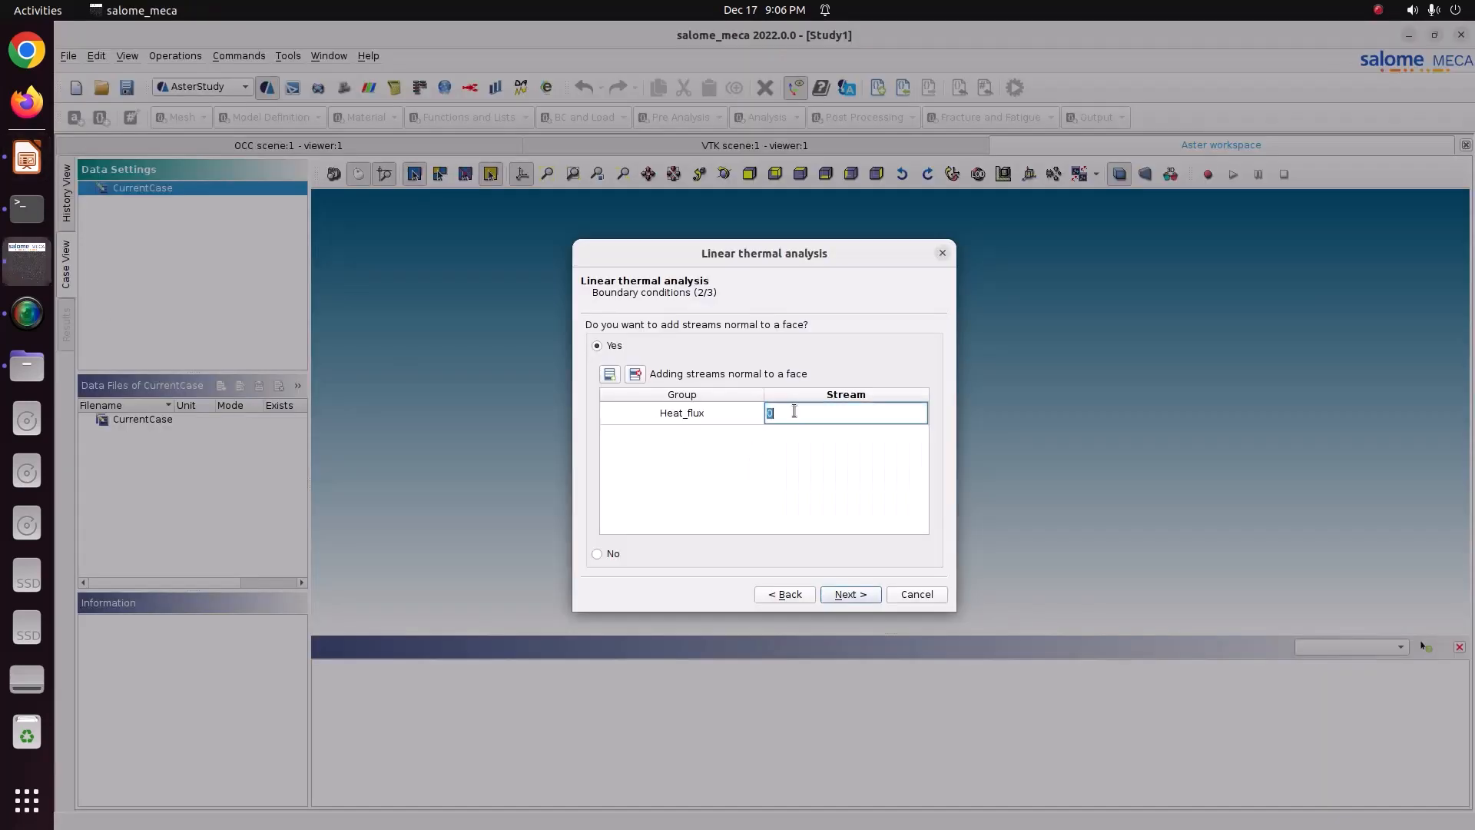
type("1838.4")
left_click(851, 596)
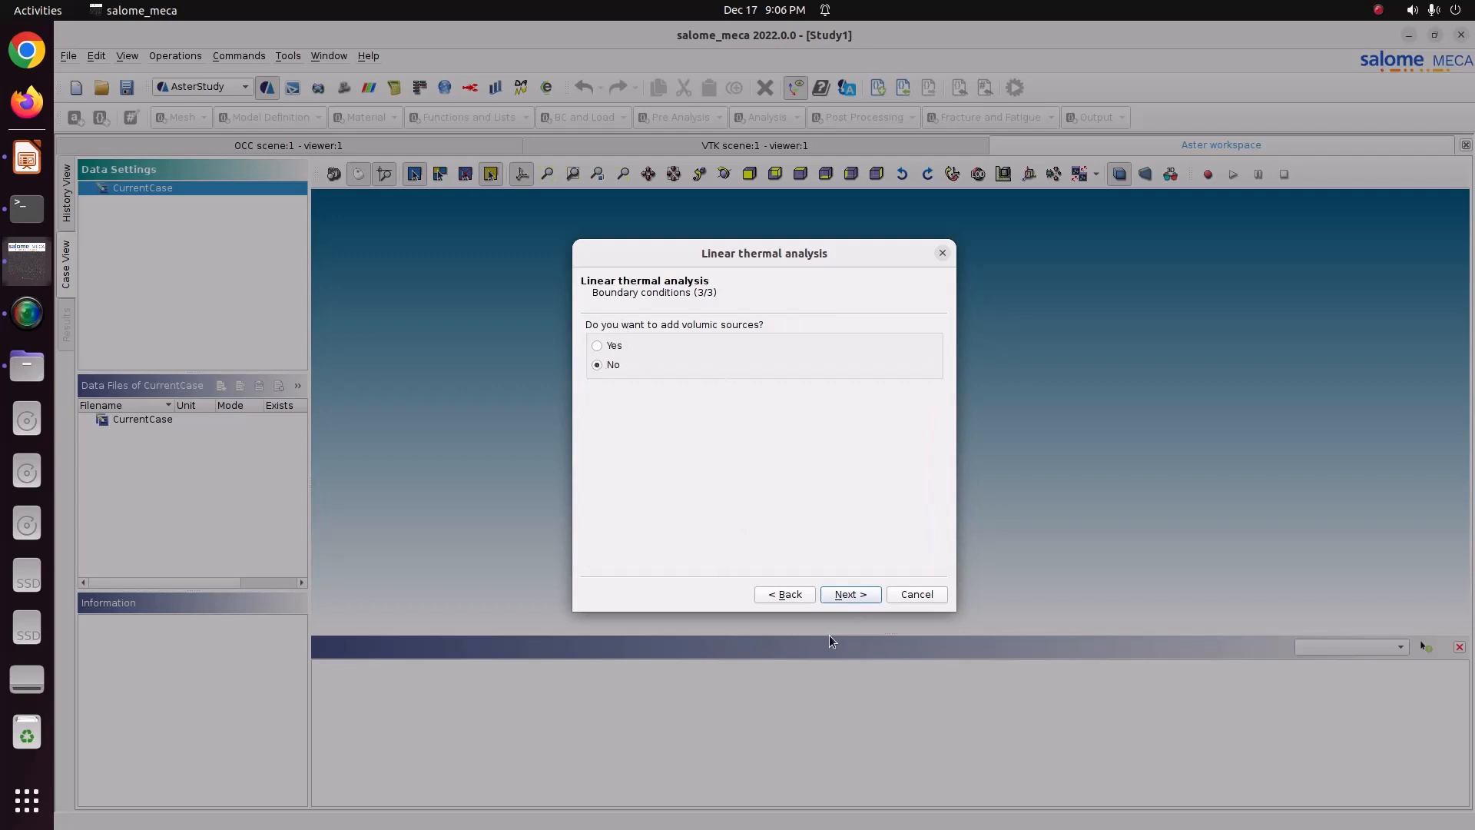
Step: Complete the assistant without volumic sources, with result.rmed in the Pictures/CODE_ASTER/61_thermal_fin folder as the output result file
left_click(842, 596)
left_click(911, 341)
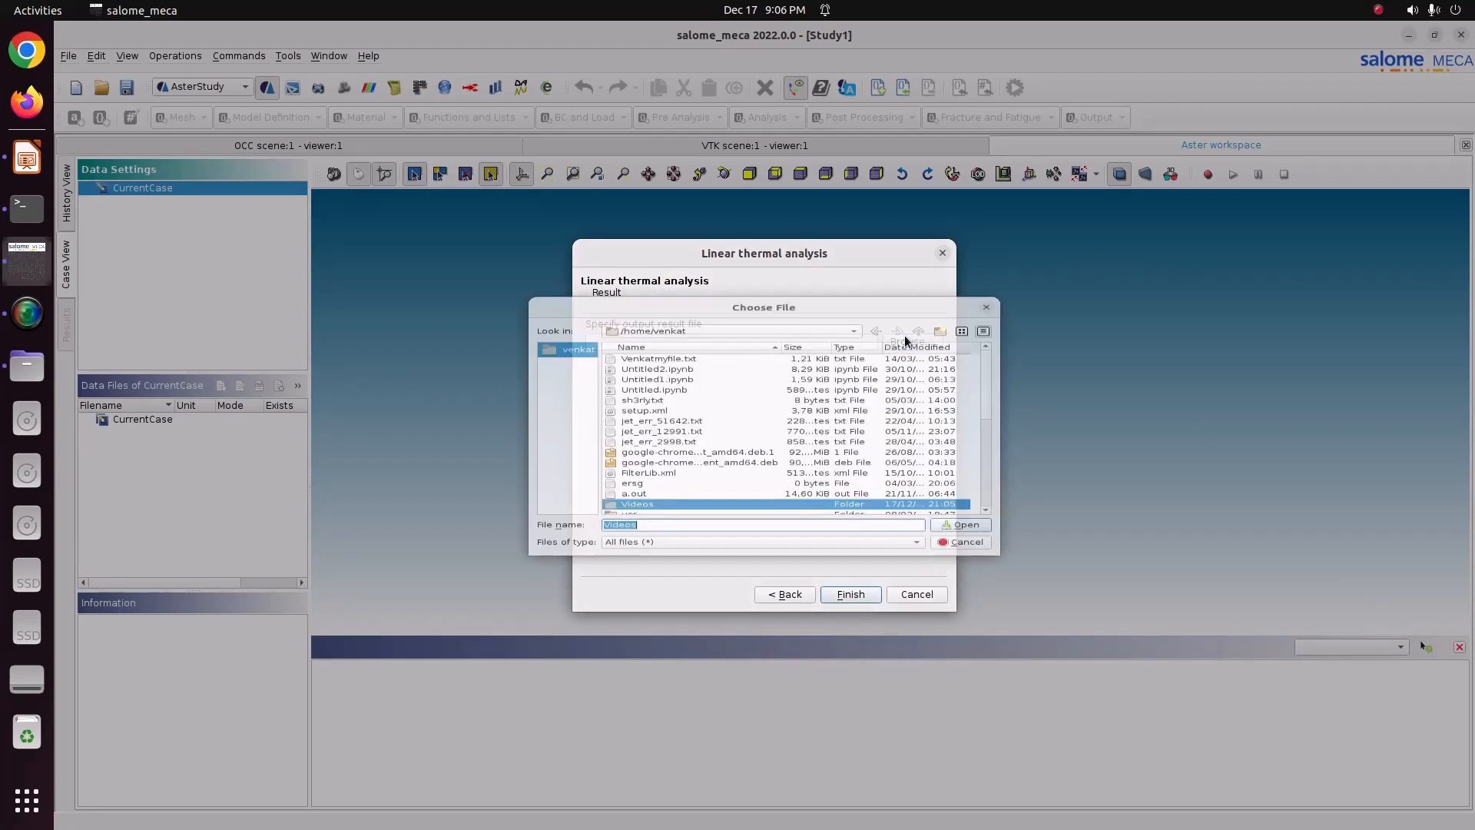
scroll(670, 519, "down", 5)
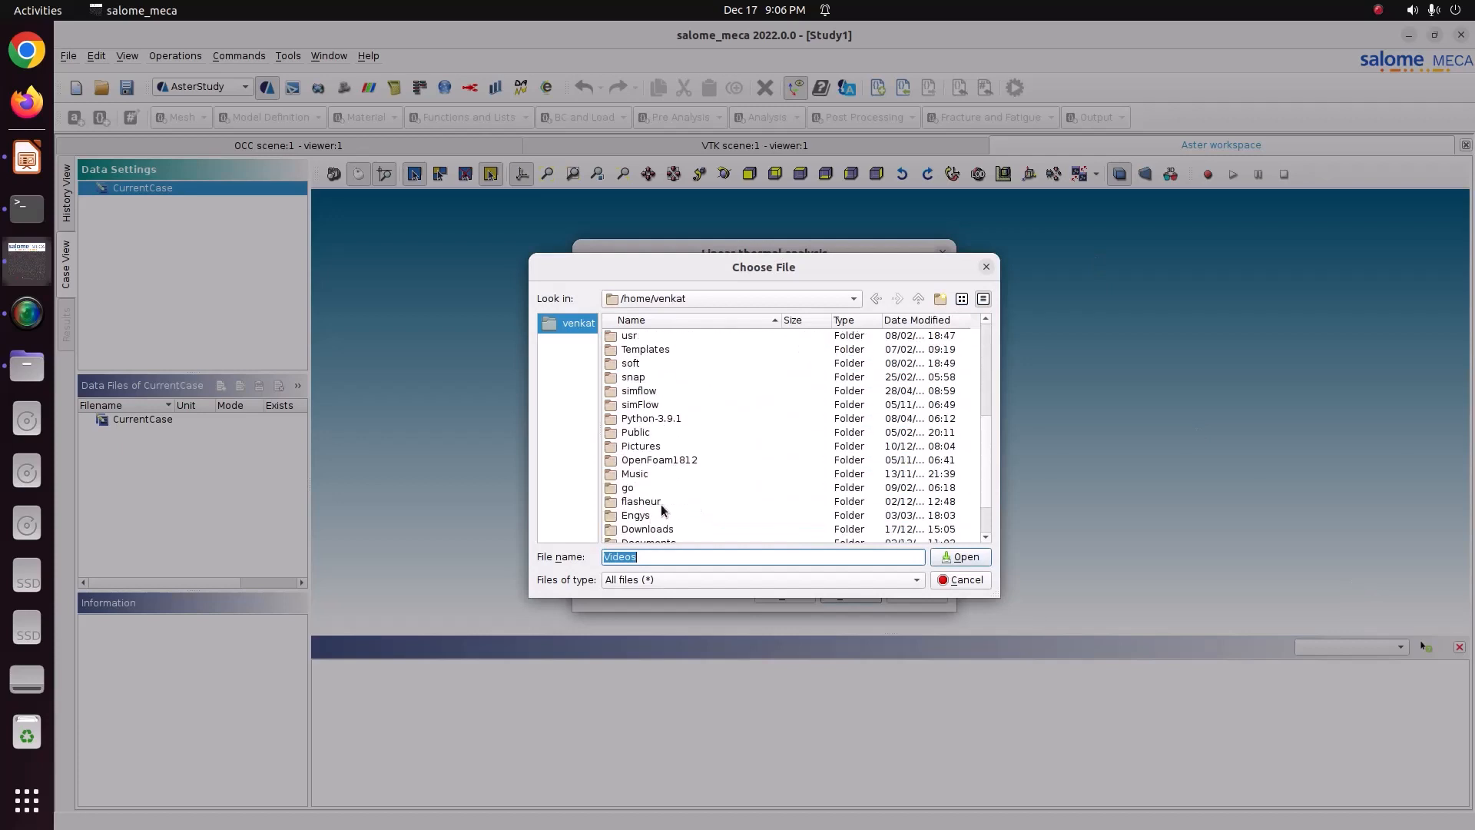
double_click(653, 446)
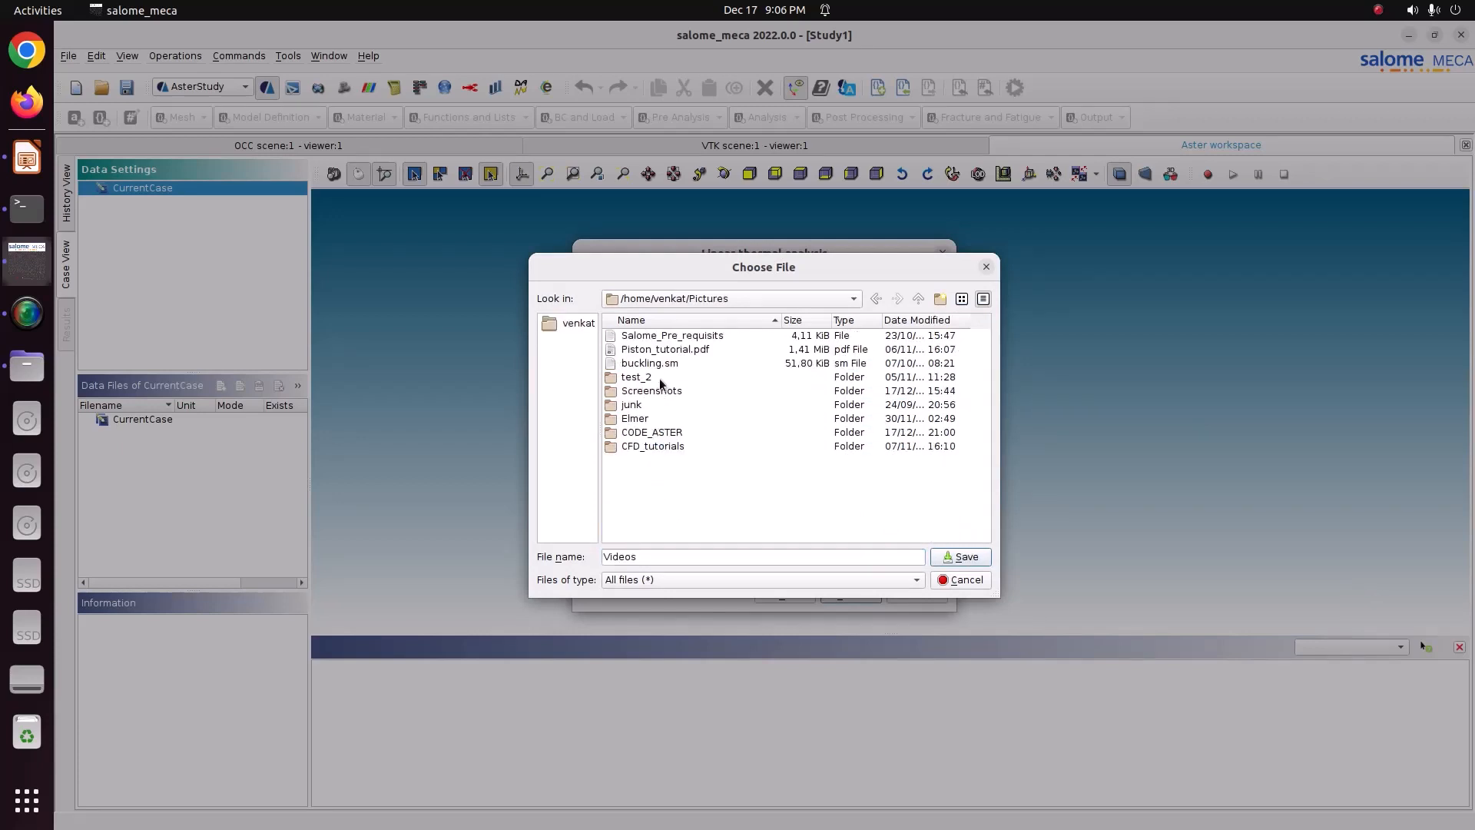
double_click(680, 431)
scroll(687, 449, "down", 4)
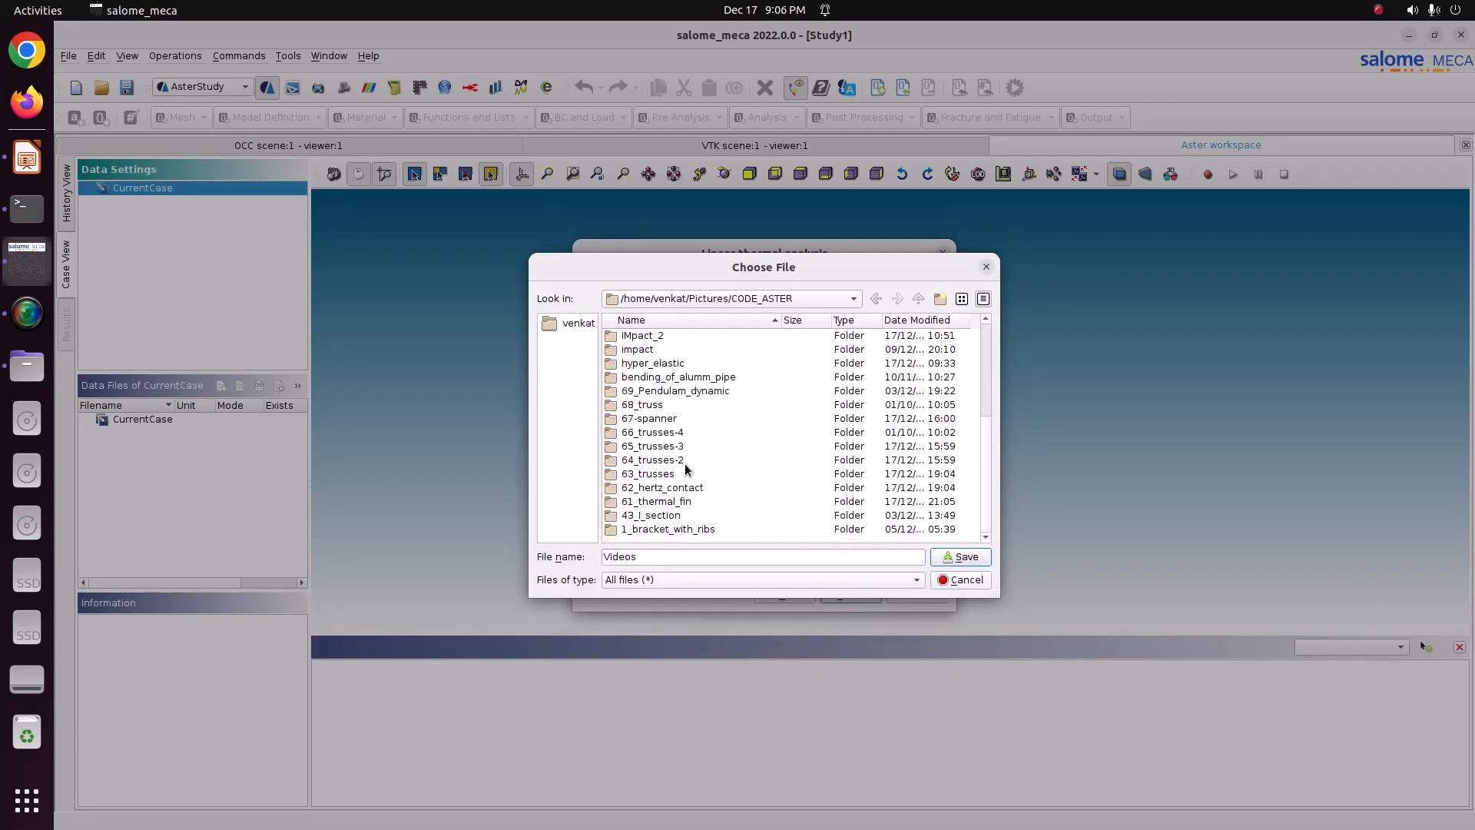
double_click(667, 500)
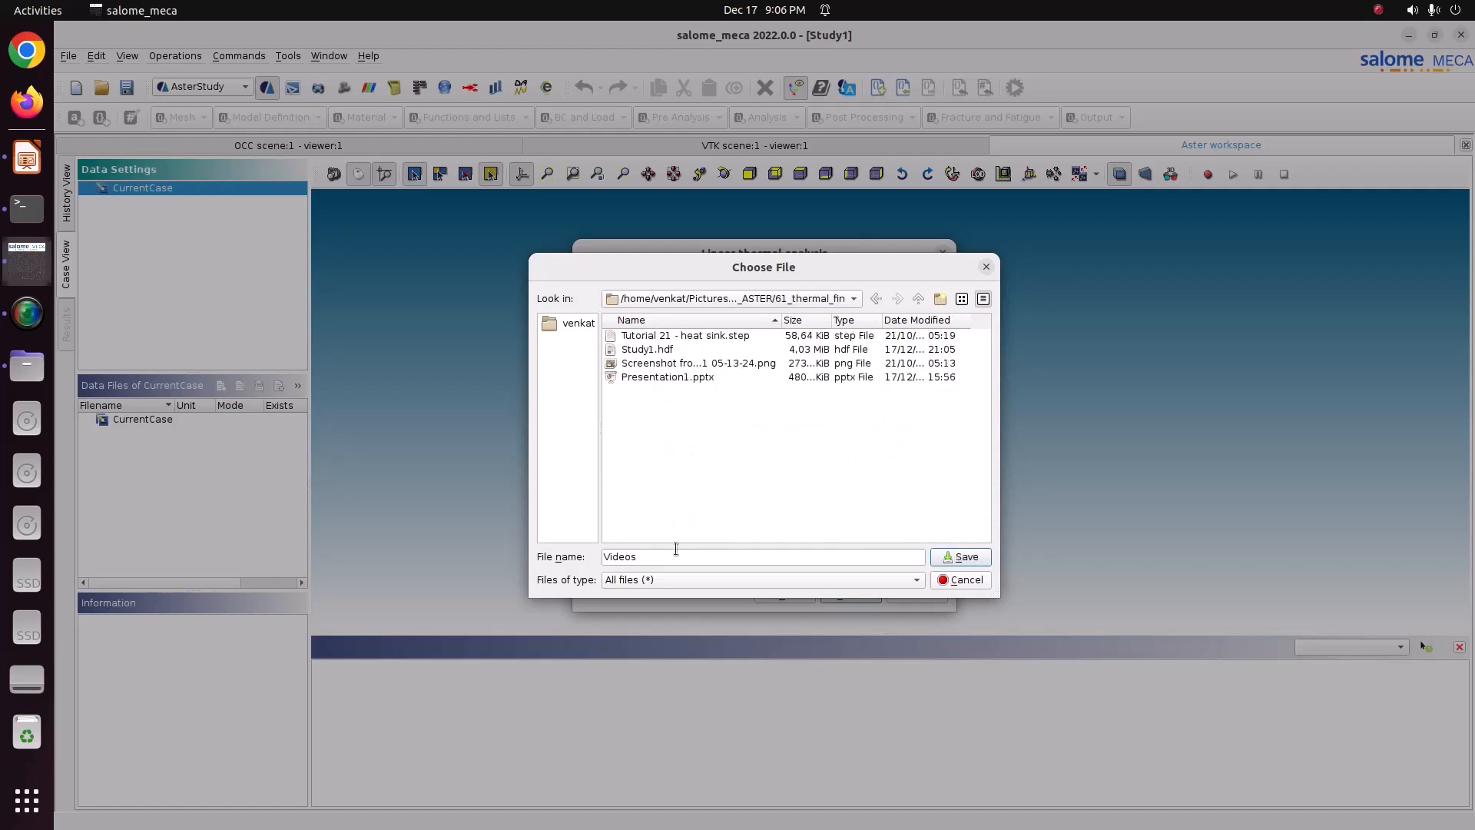
type("res")
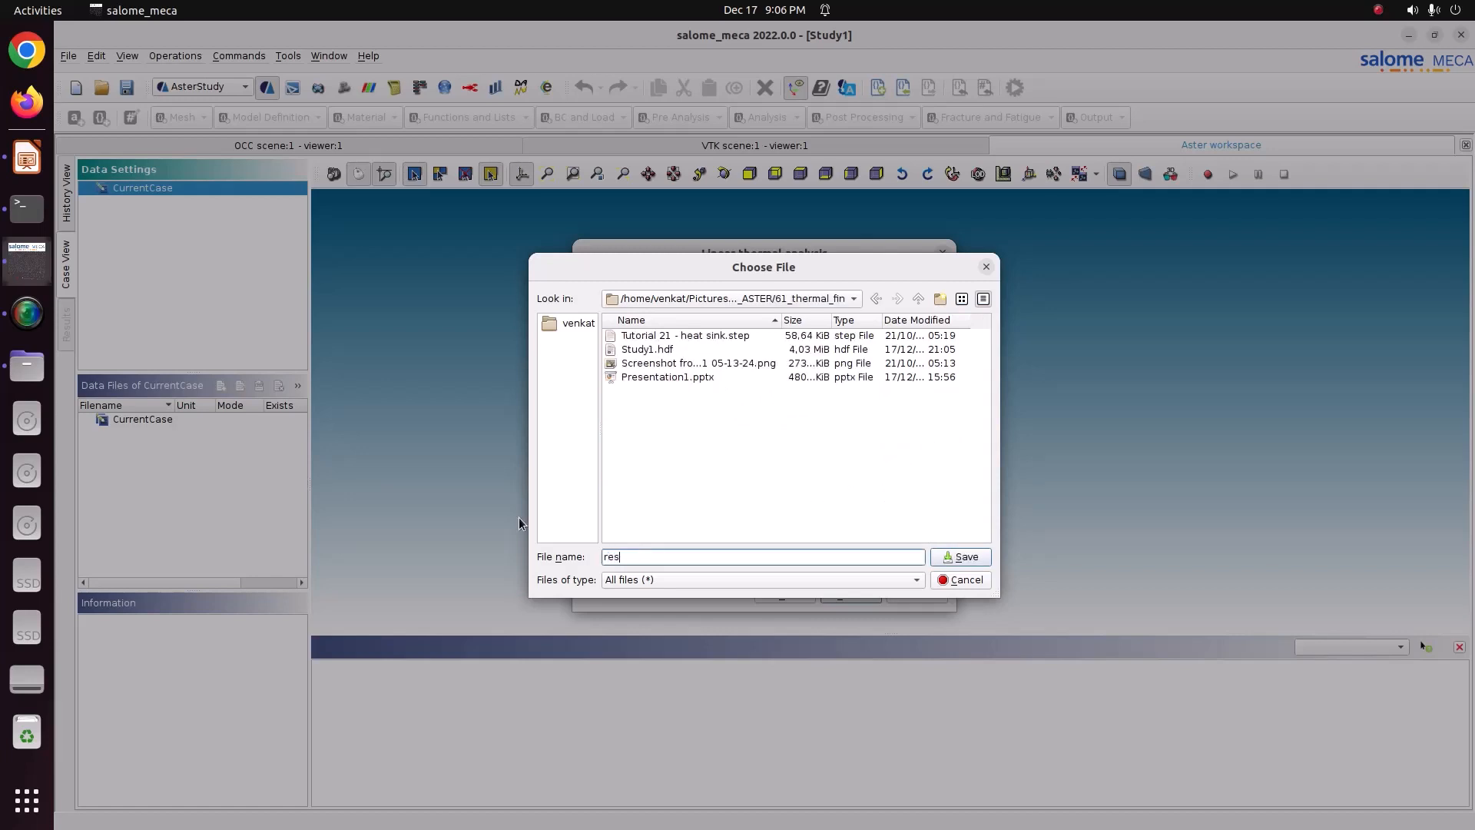
type("ult.rmed")
left_click(960, 557)
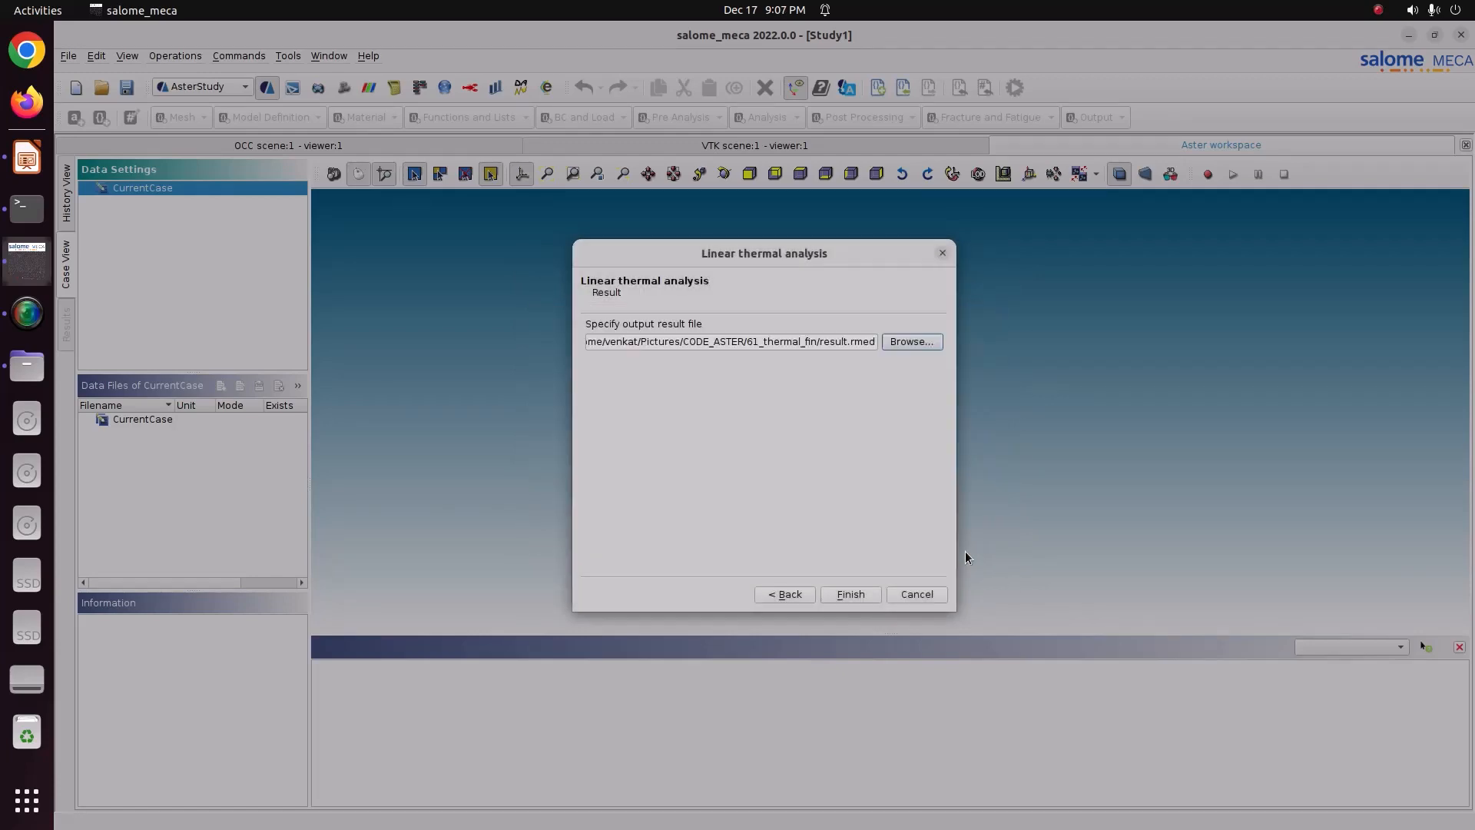
left_click(864, 592)
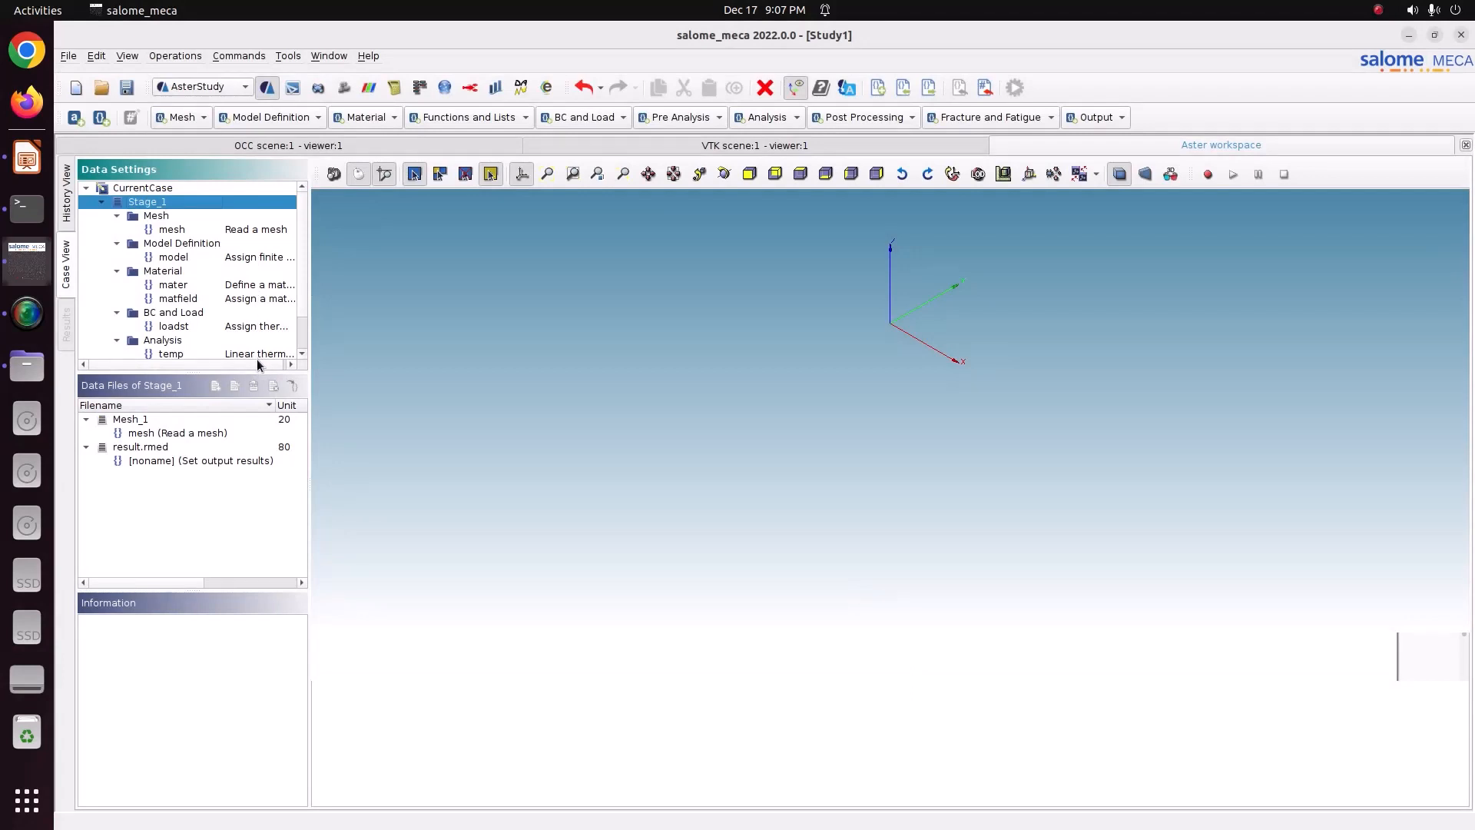
Step: Examine the definitions of the mesh, model, mater, matfield and loadst commands in Stage_1
left_click_drag(277, 373, 303, 440)
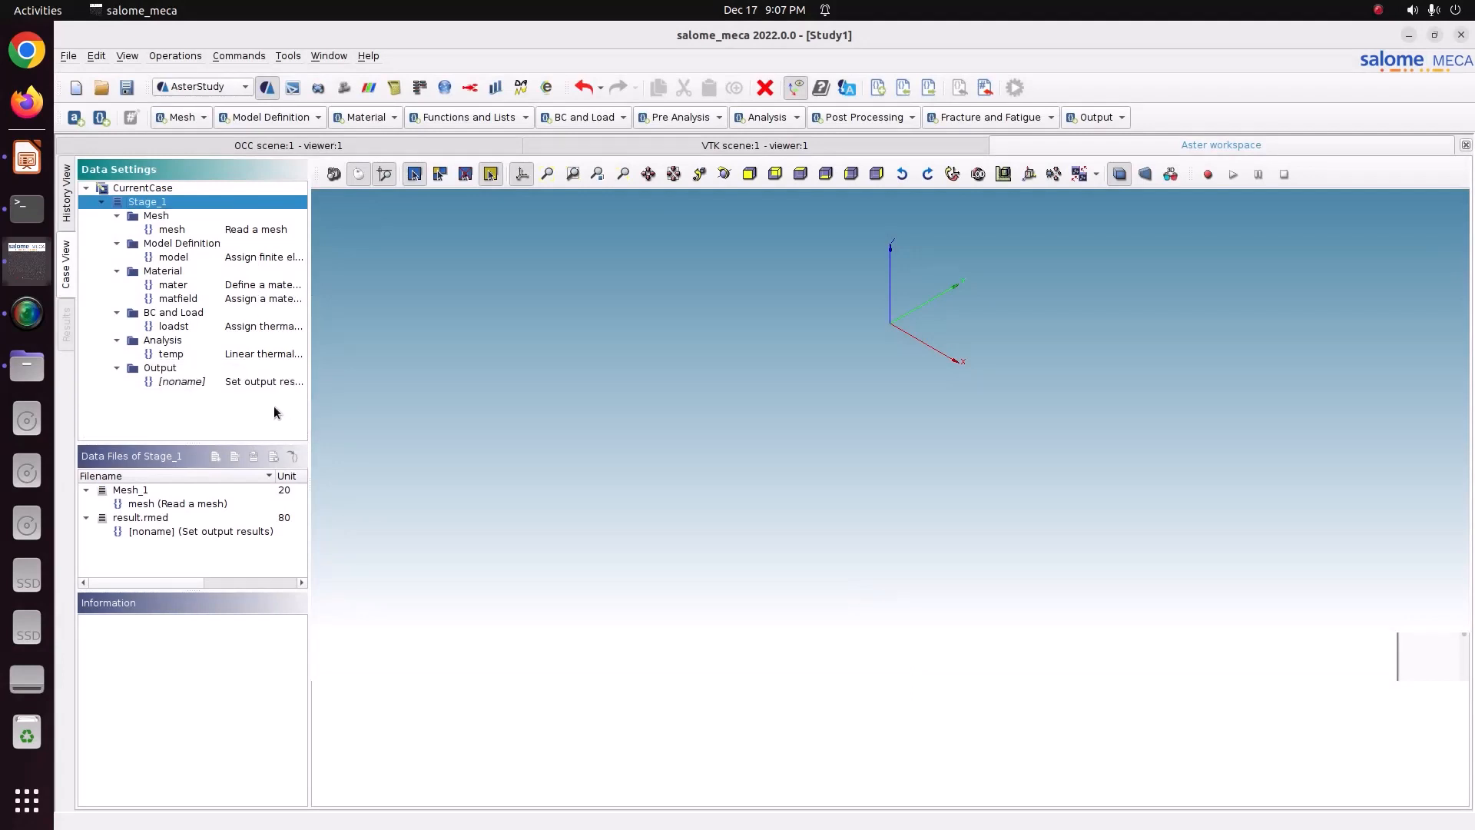
left_click(182, 235)
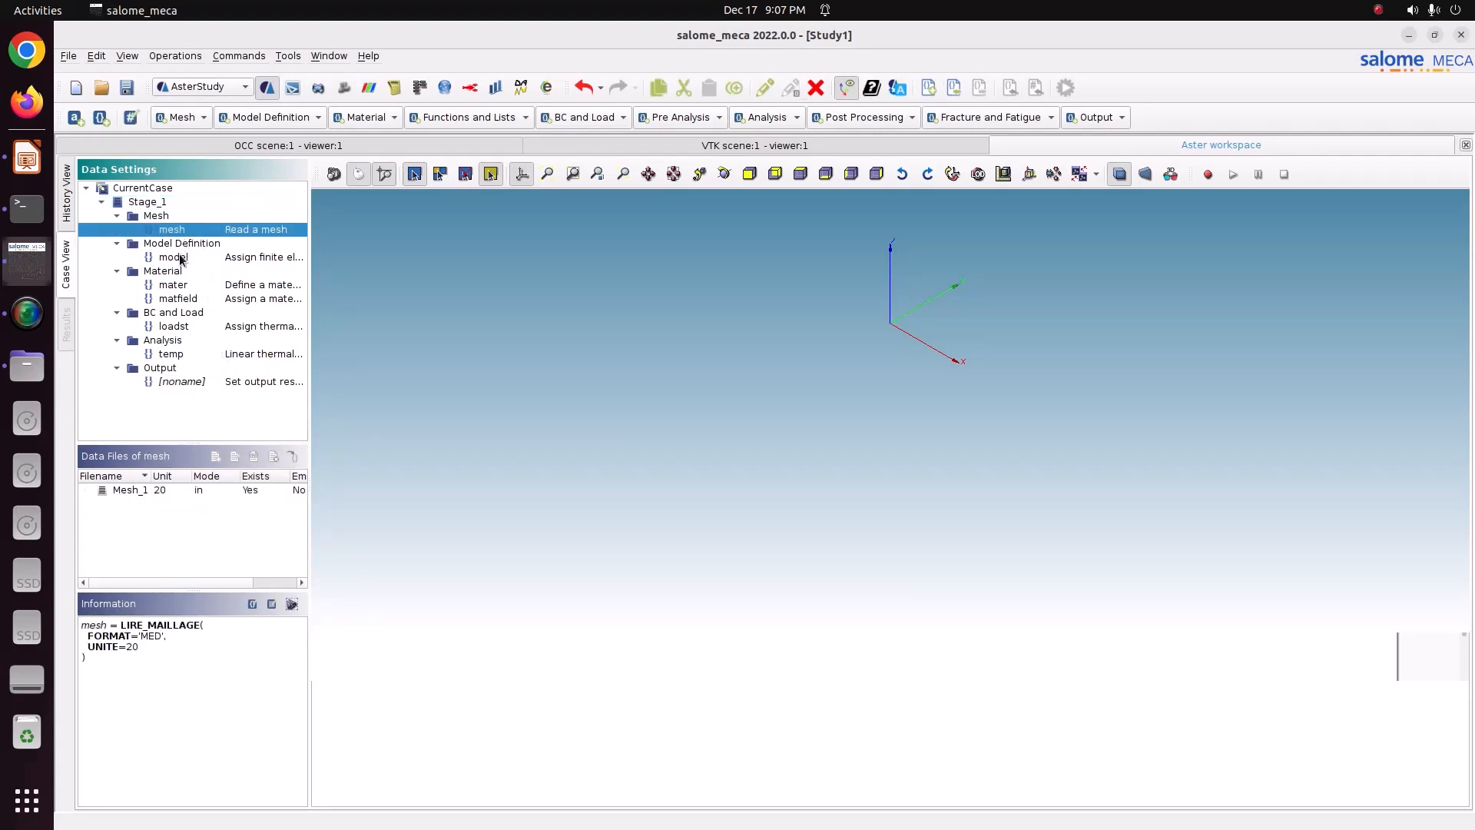
left_click(180, 258)
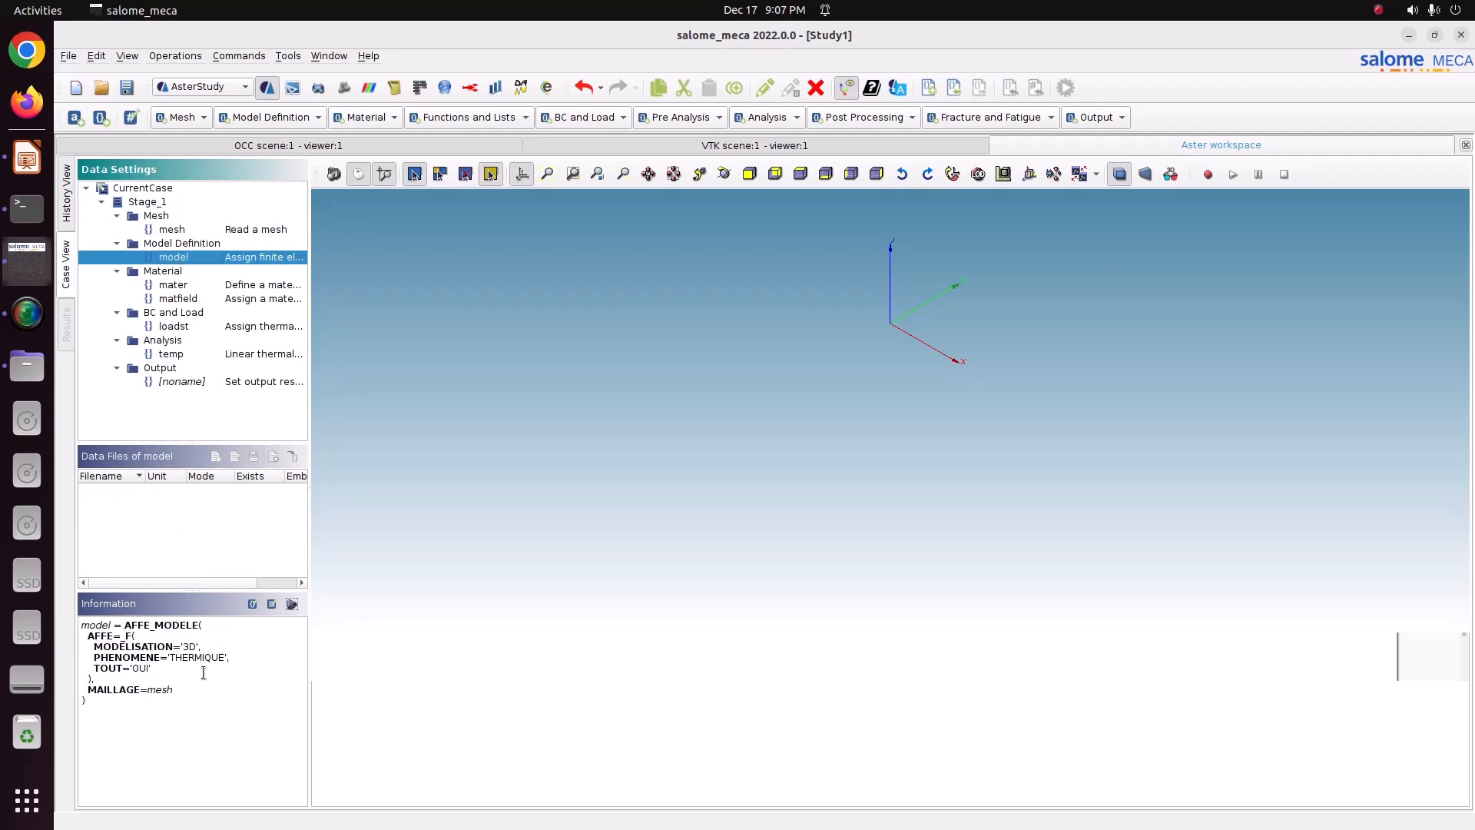
left_click(173, 286)
left_click_drag(199, 643, 153, 634)
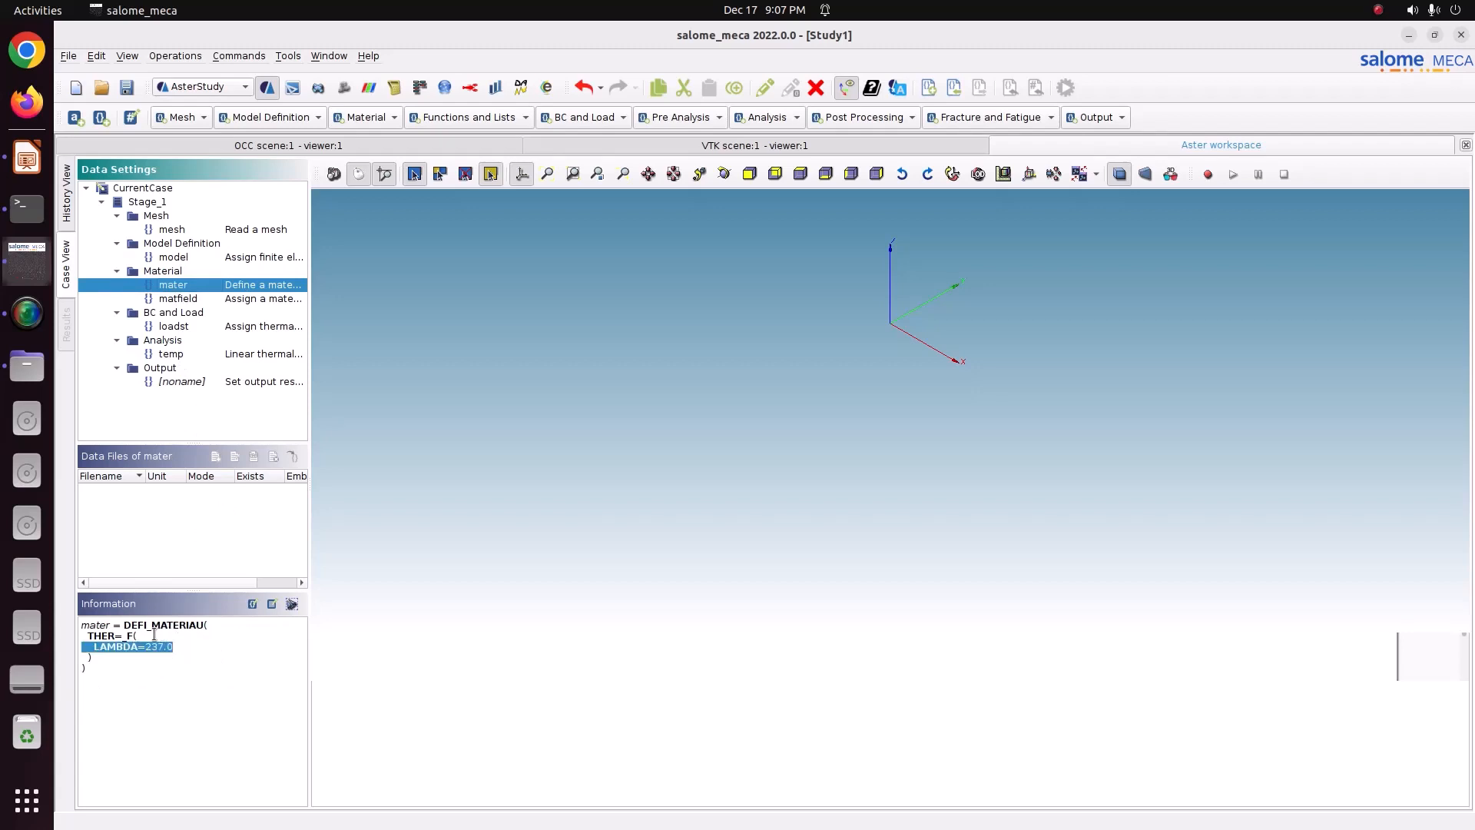
left_click(174, 643)
left_click(163, 299)
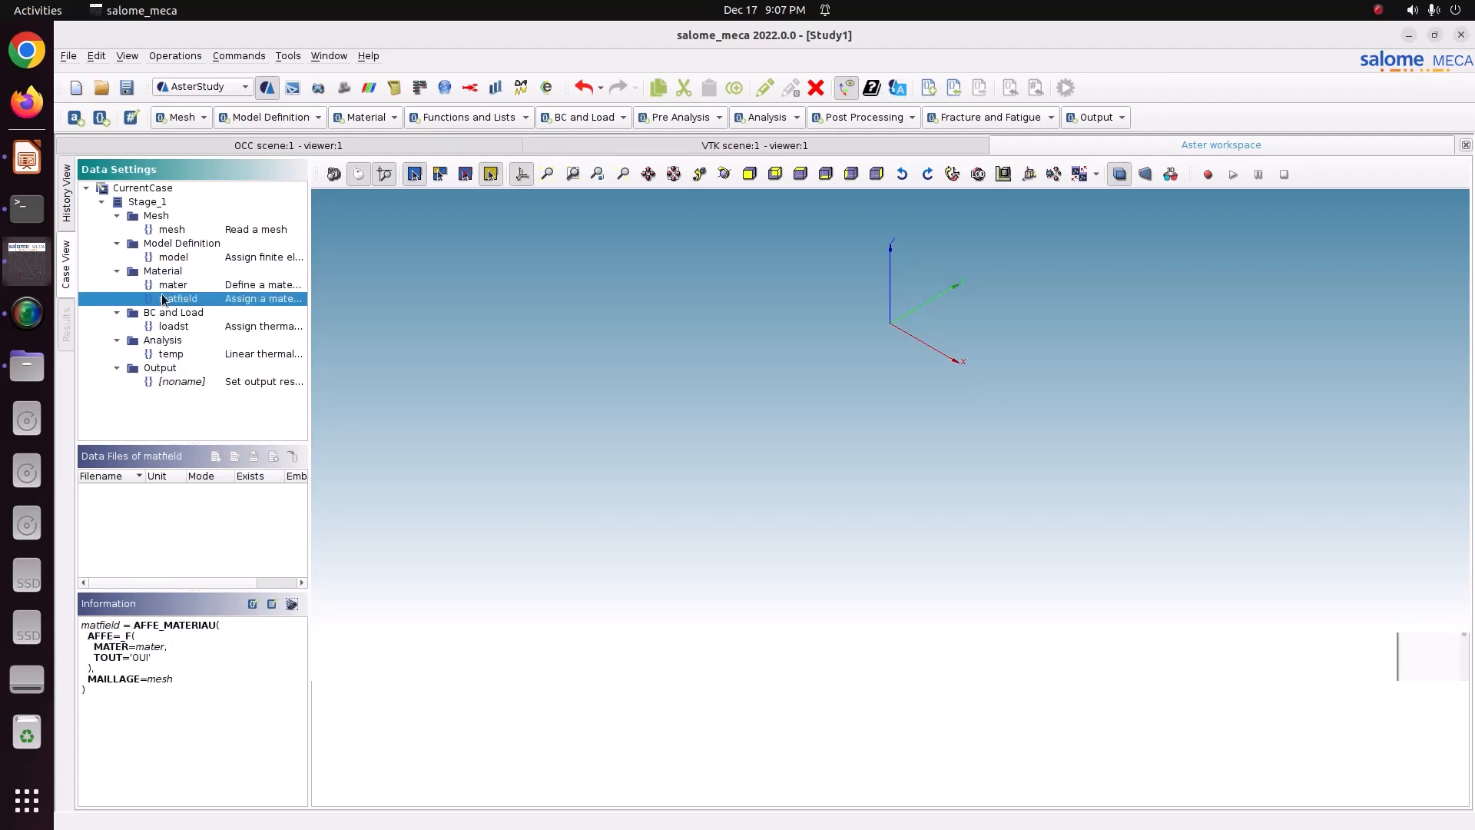
left_click(183, 327)
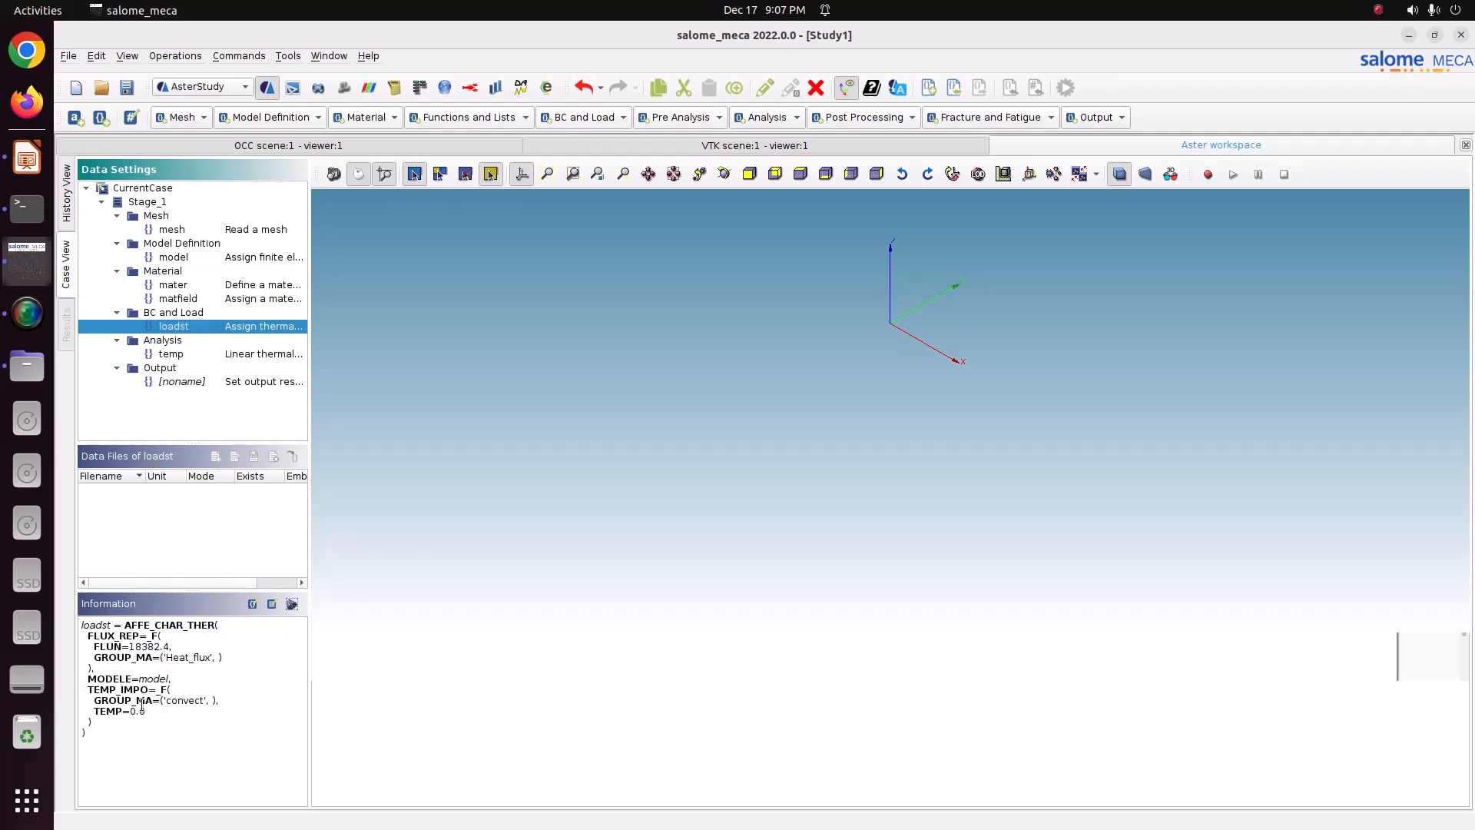
Step: Edit the loadst thermal load to disable the enforced temperature and enable ECHANGE
double_click(248, 329)
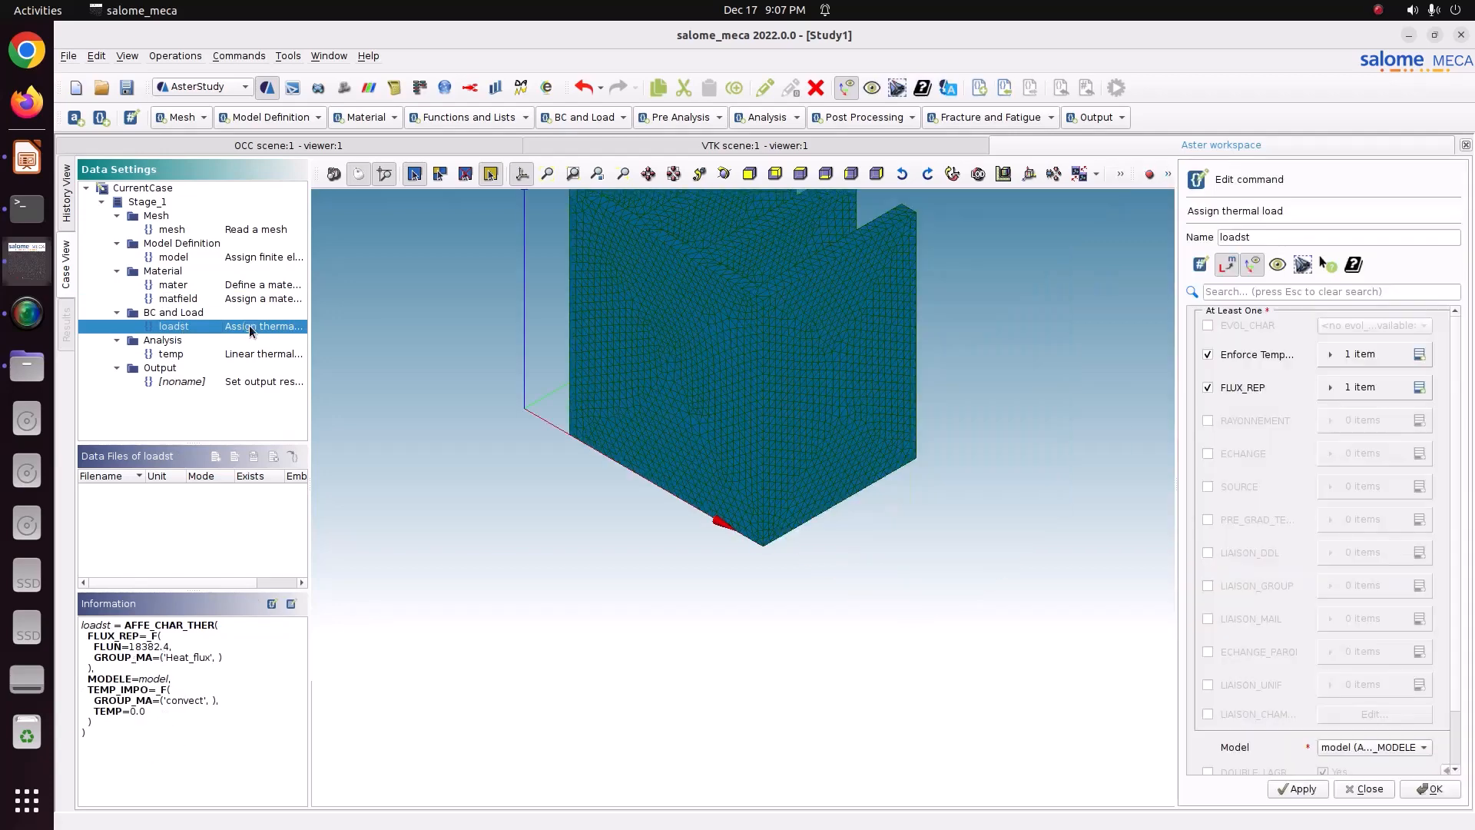
left_click(1271, 360)
left_click(1264, 454)
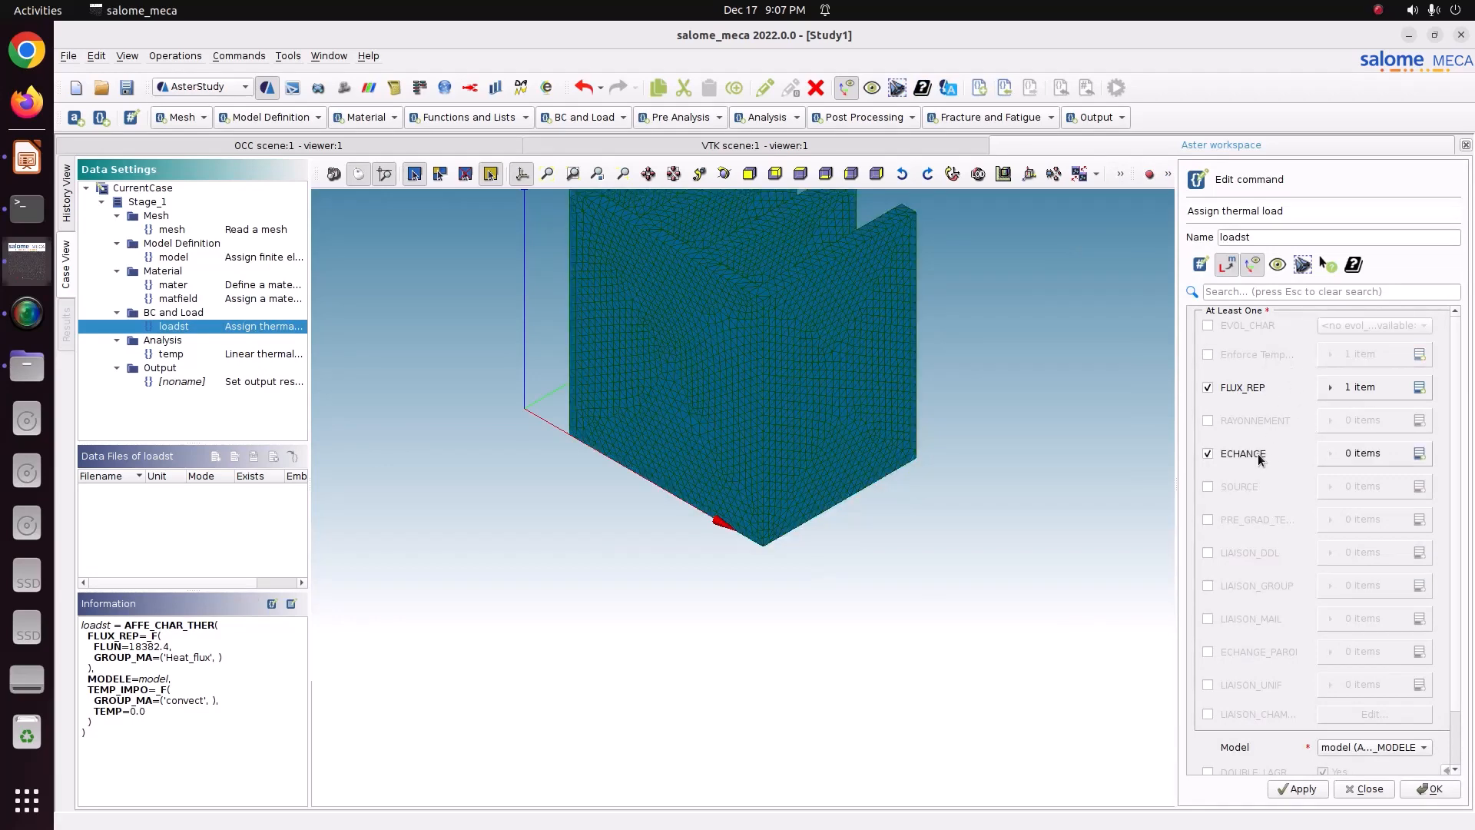
Step: Add an ECHANGE item to the thermal load and assign it to the convect element group
left_click(1421, 452)
left_click(1349, 484)
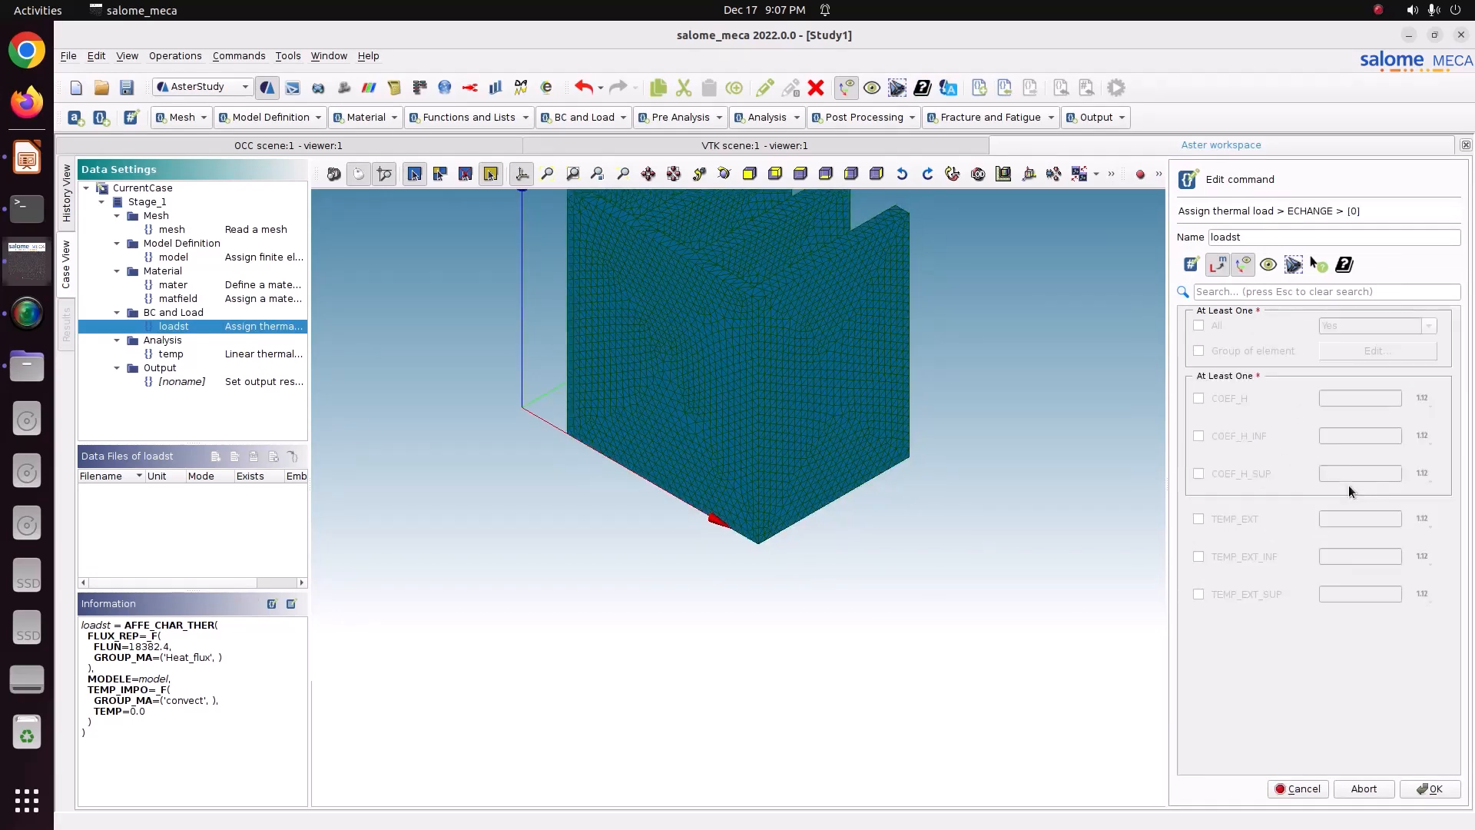
left_click(1223, 350)
left_click(1325, 353)
left_click(1221, 388)
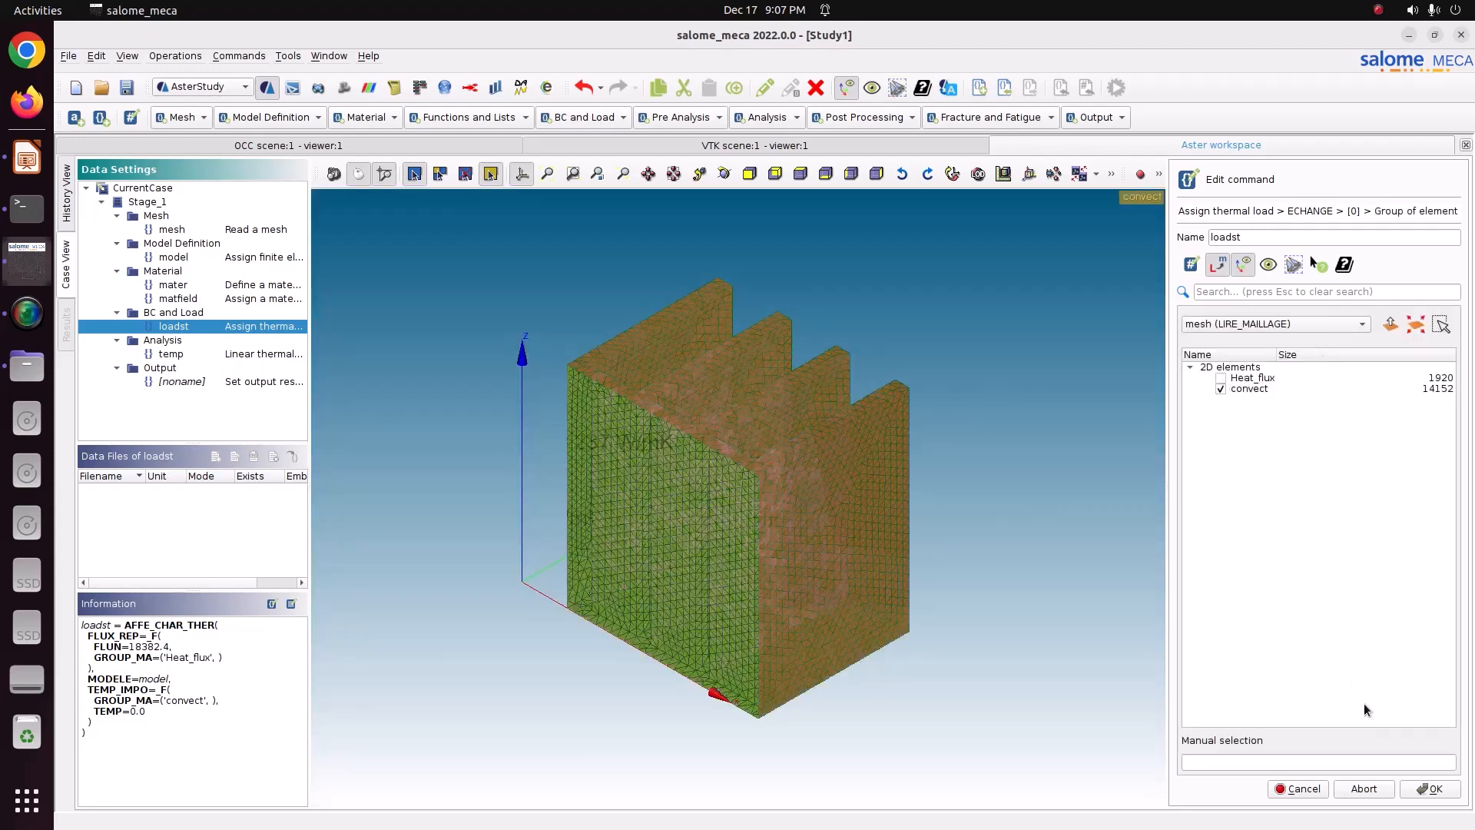
left_click(1428, 789)
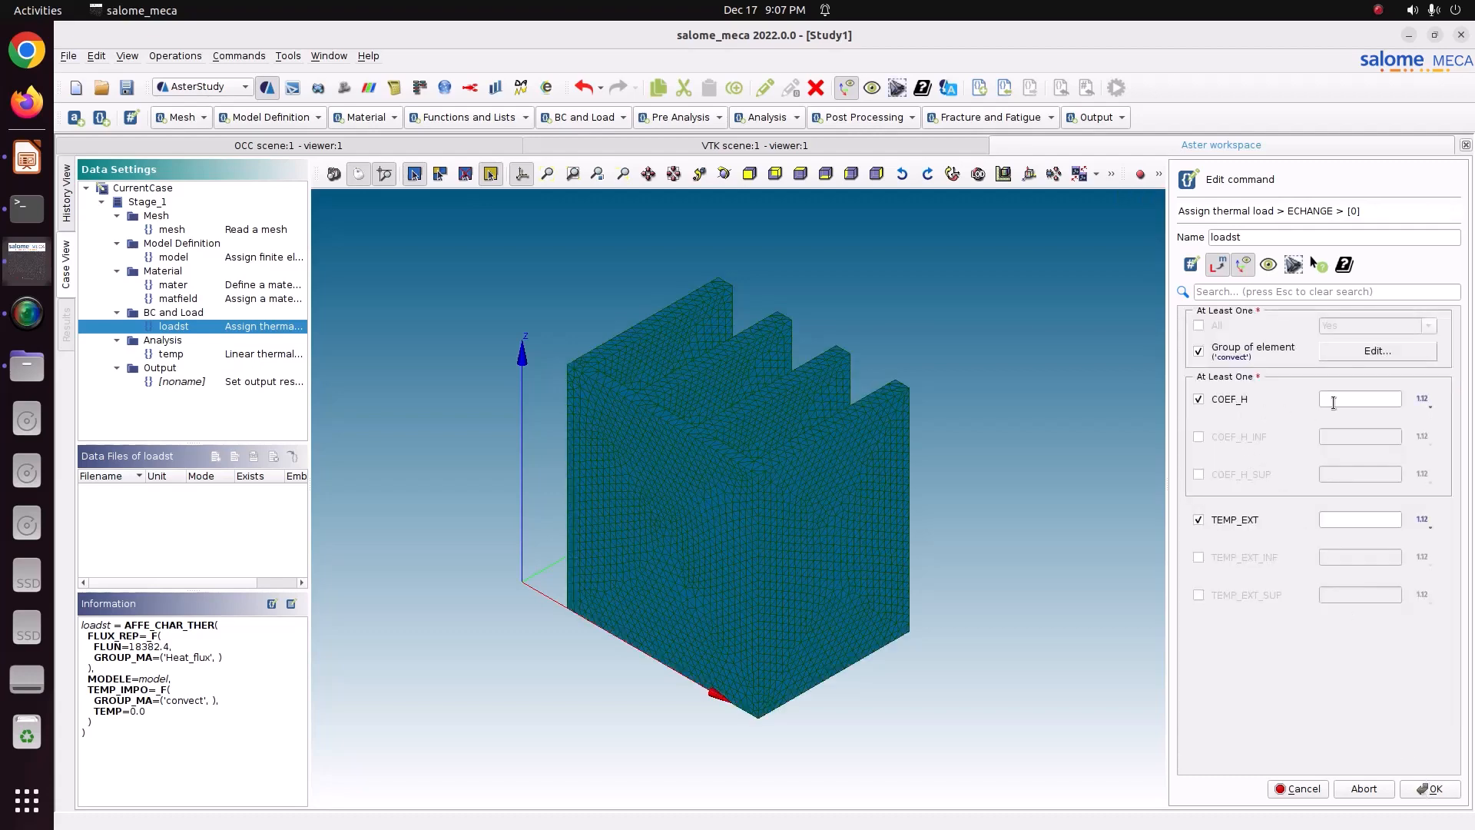
Step: Set the exchange item's COEF_H to 23 and TEMP_EXT to 20, and store the loadst command
left_click(1334, 402)
left_click(1343, 519)
left_click(1430, 789)
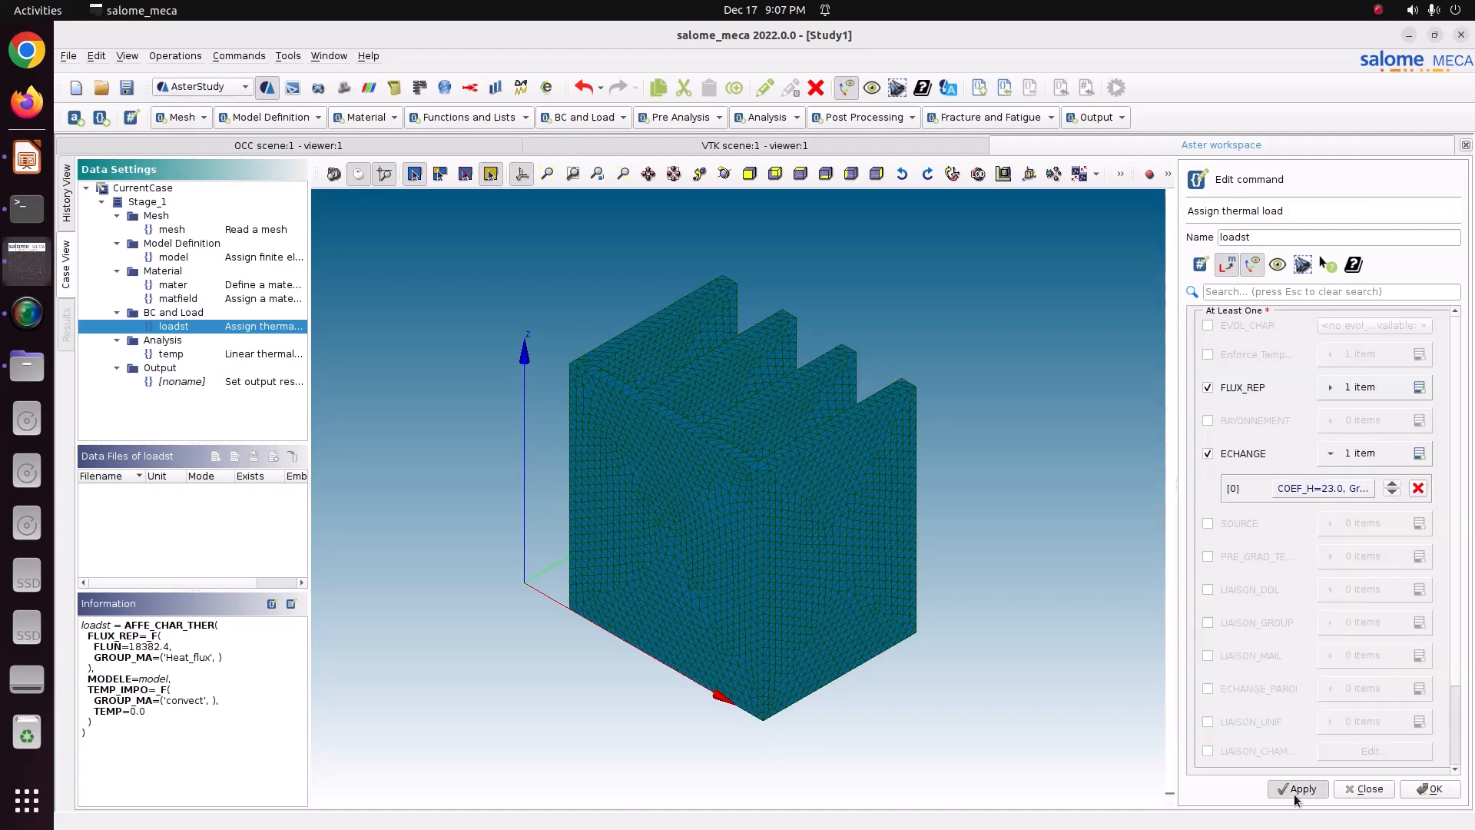
left_click(1430, 789)
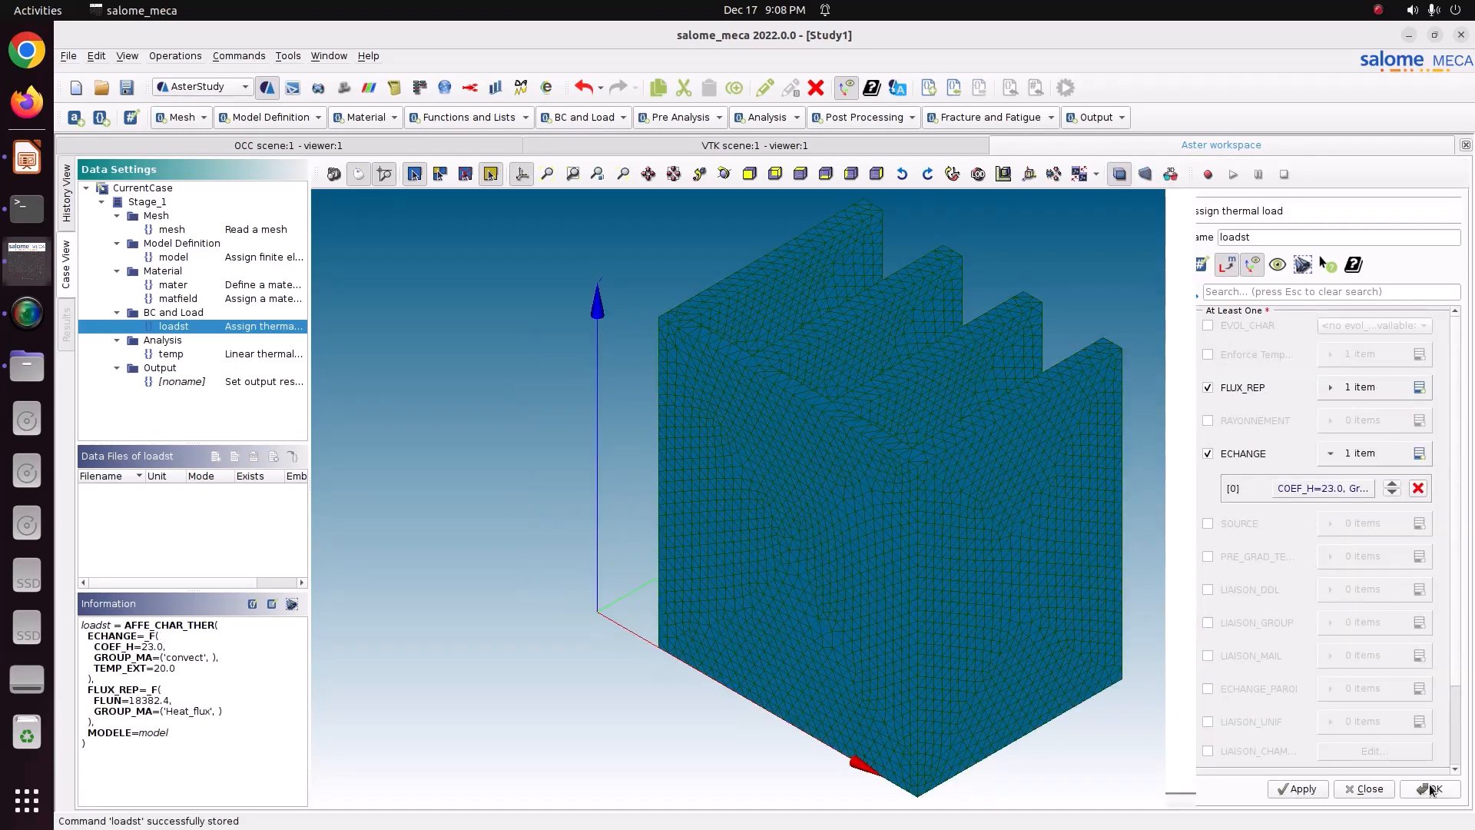
Step: Review the definitions of the temp analysis and the result output command, and save the study
left_click(162, 358)
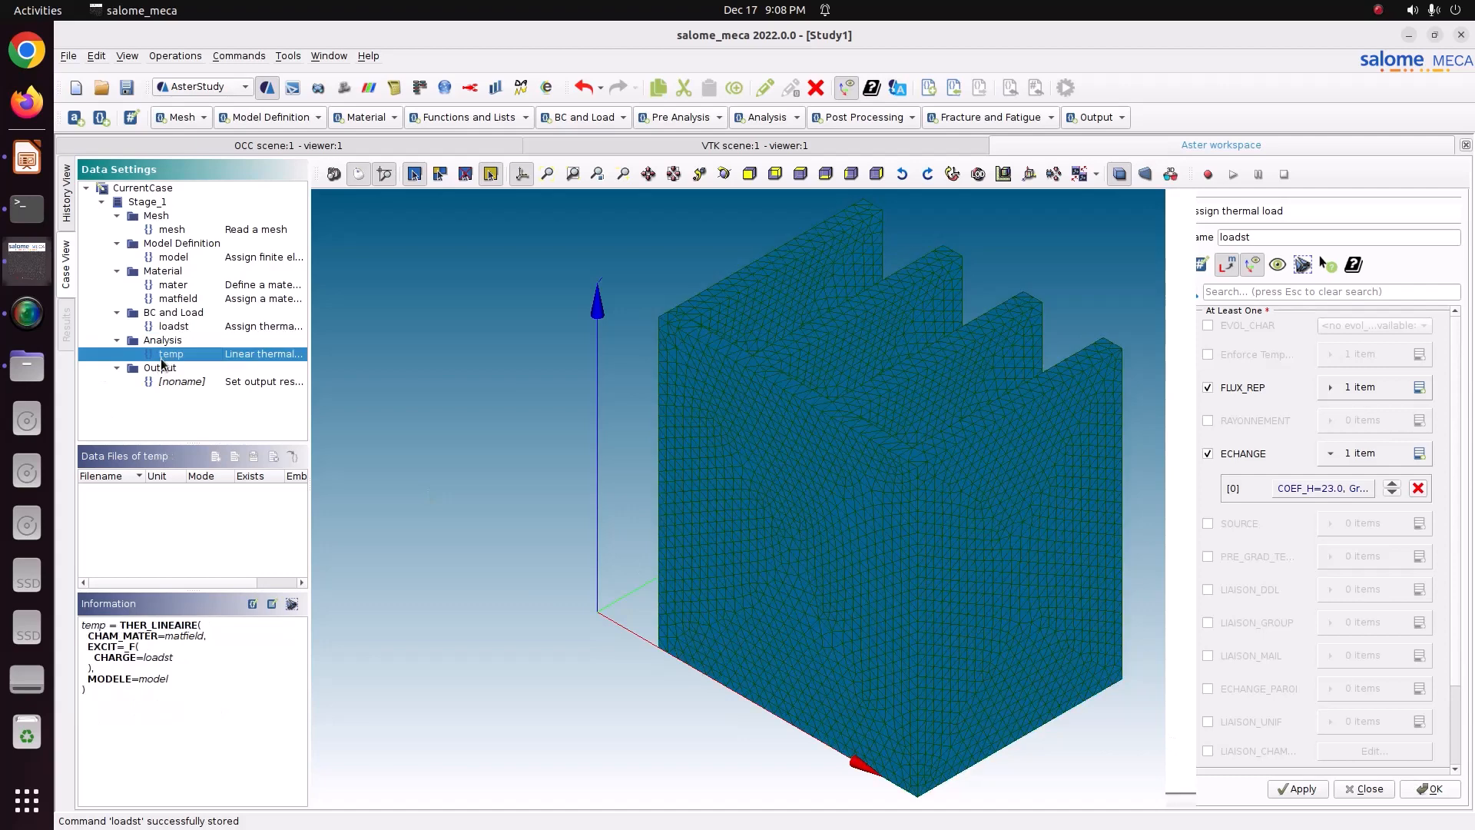
double_click(162, 358)
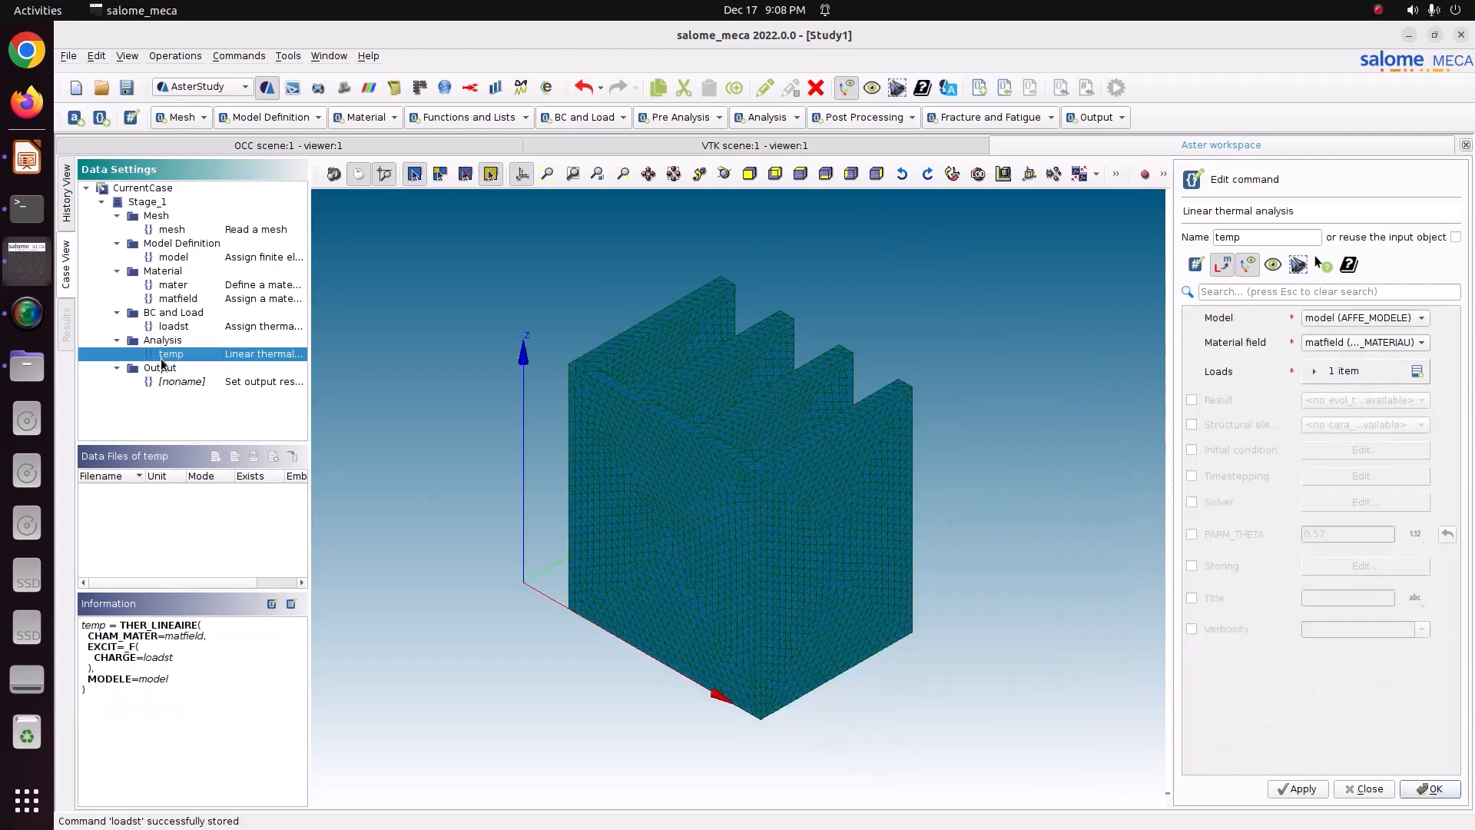
left_click(171, 385)
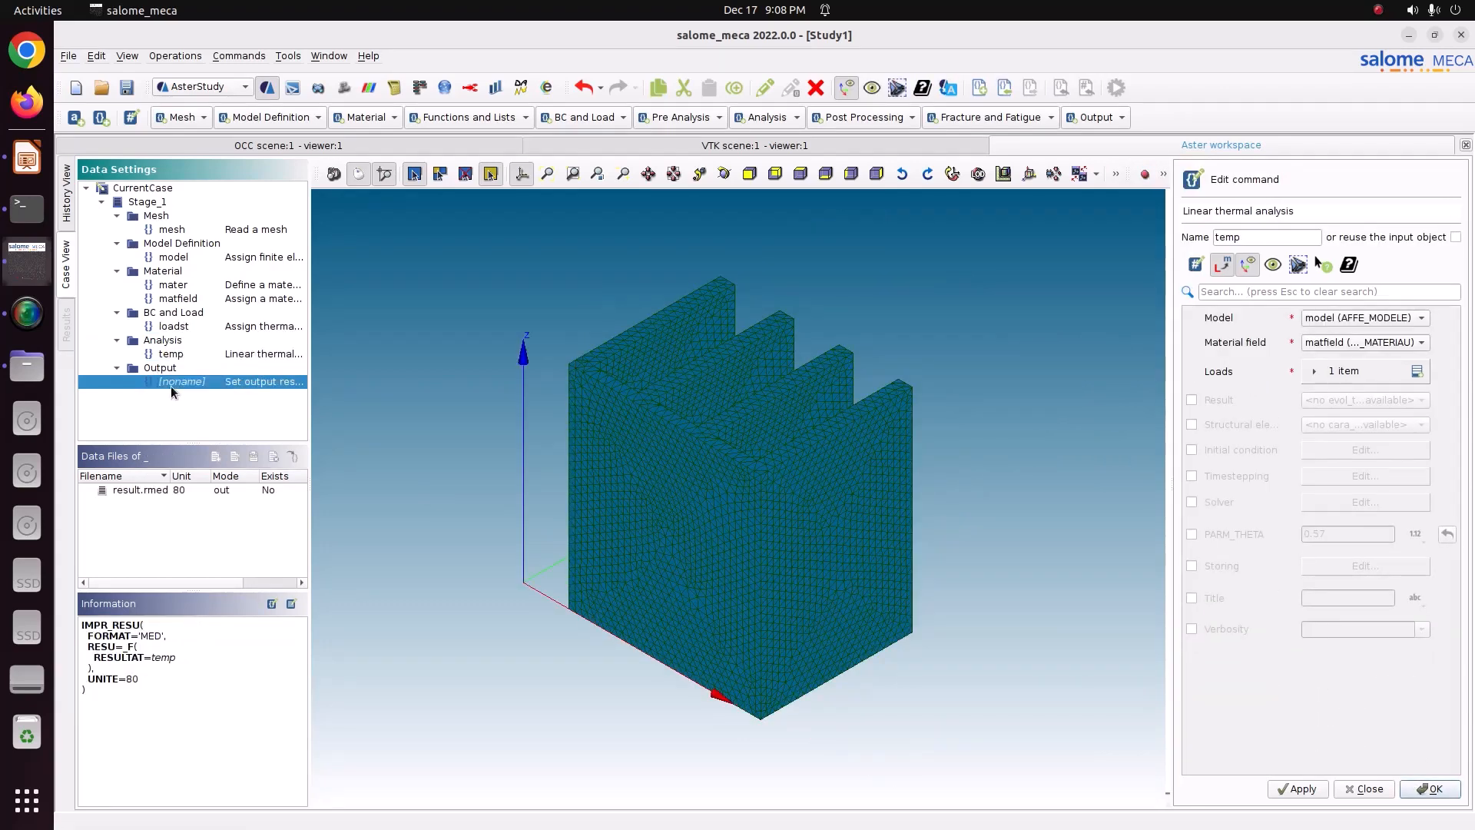
double_click(171, 385)
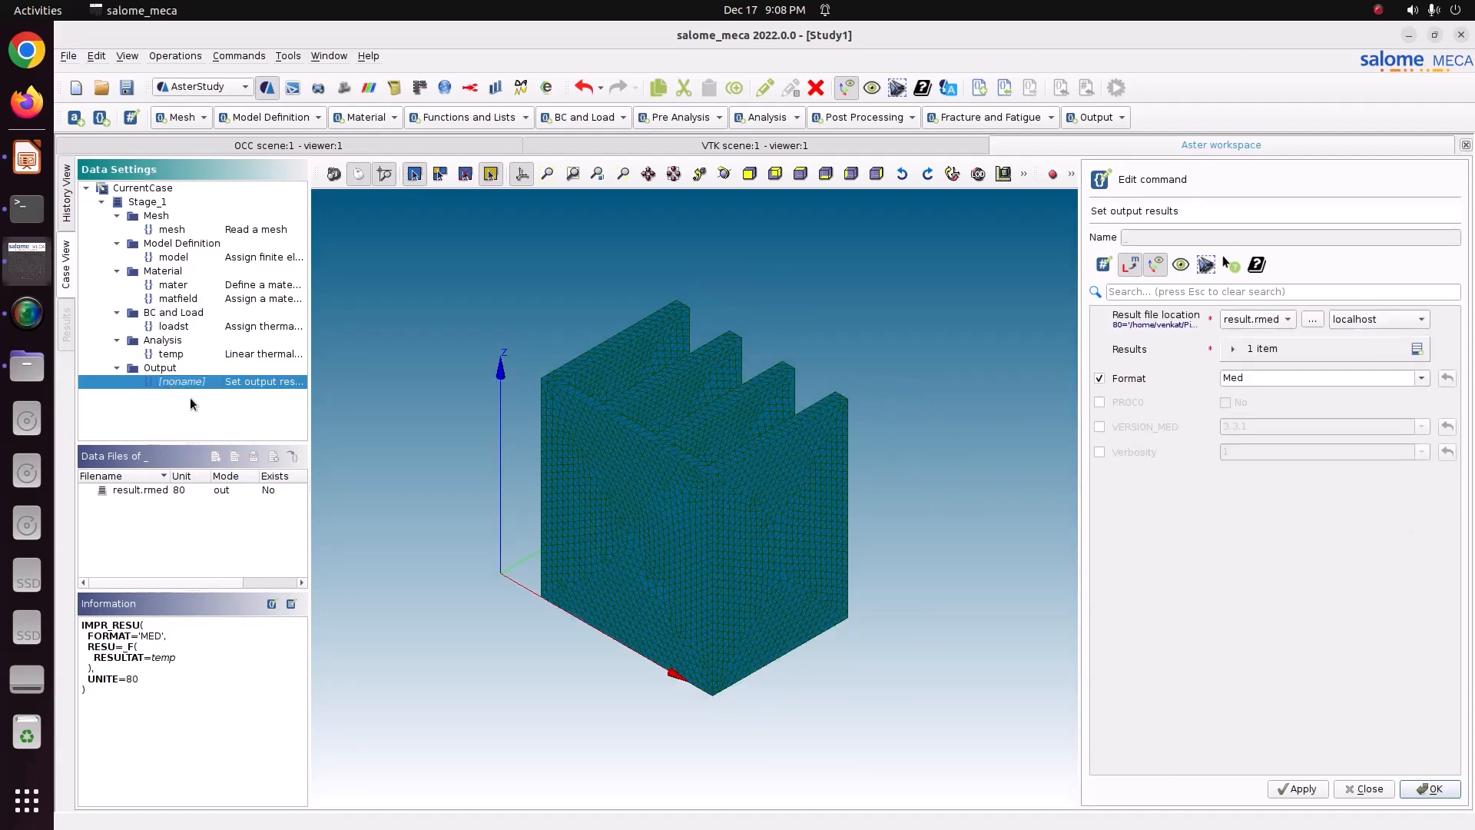
left_click(128, 88)
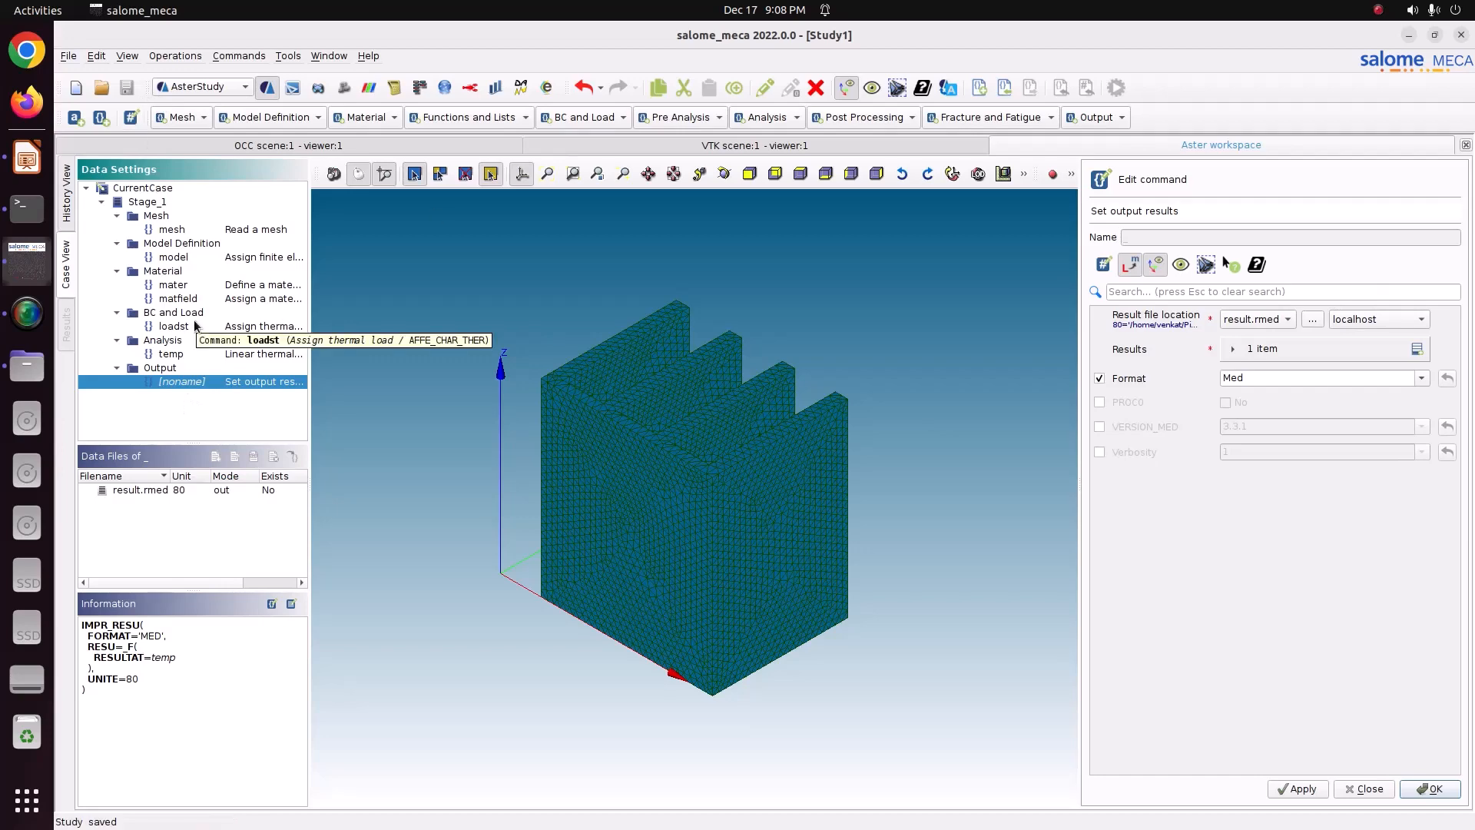
Step: Run Stage_1 of the current case on localhost with the auto refresh interval set to 5s
left_click(68, 215)
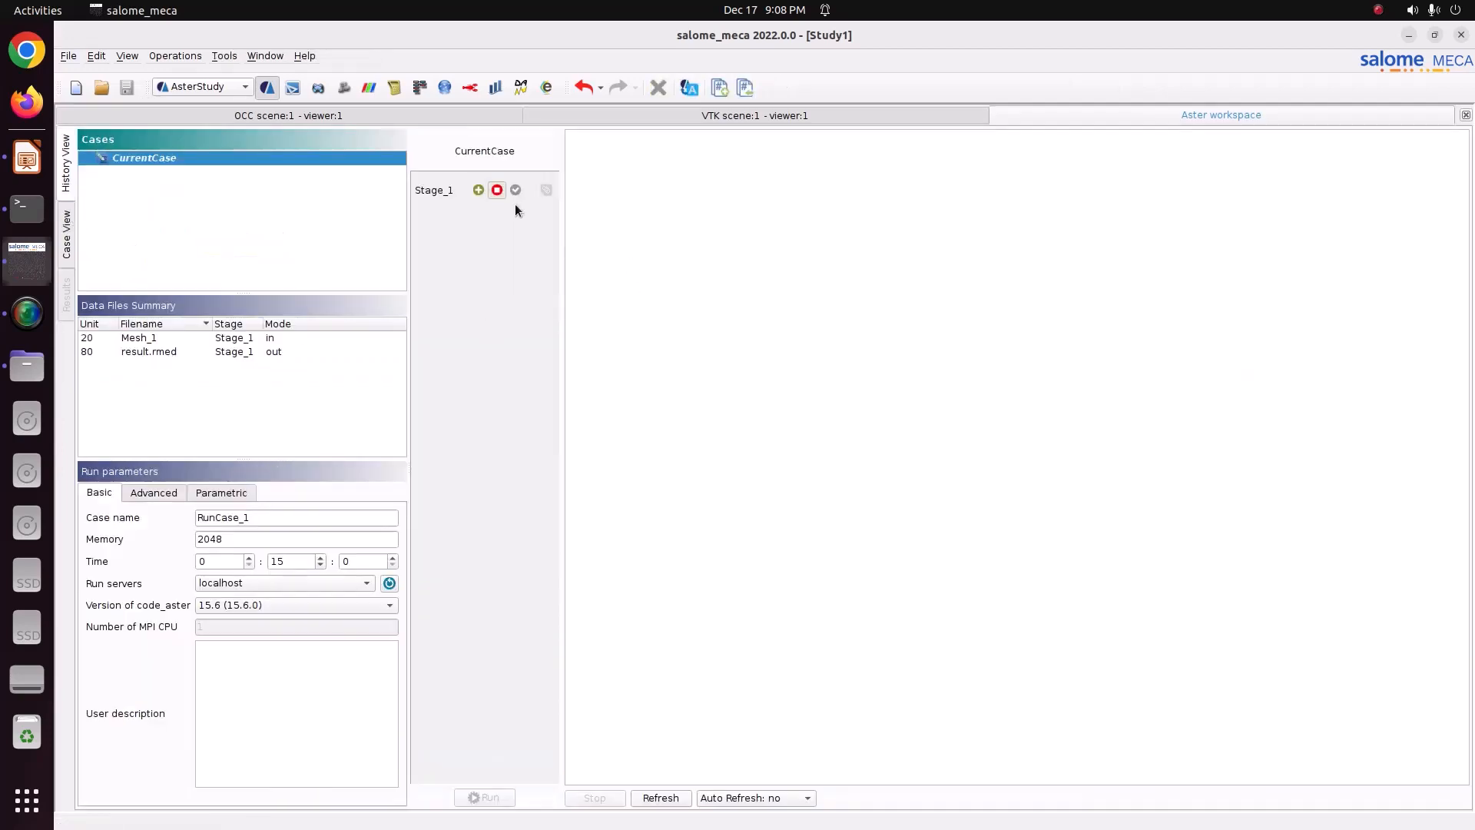
left_click(476, 190)
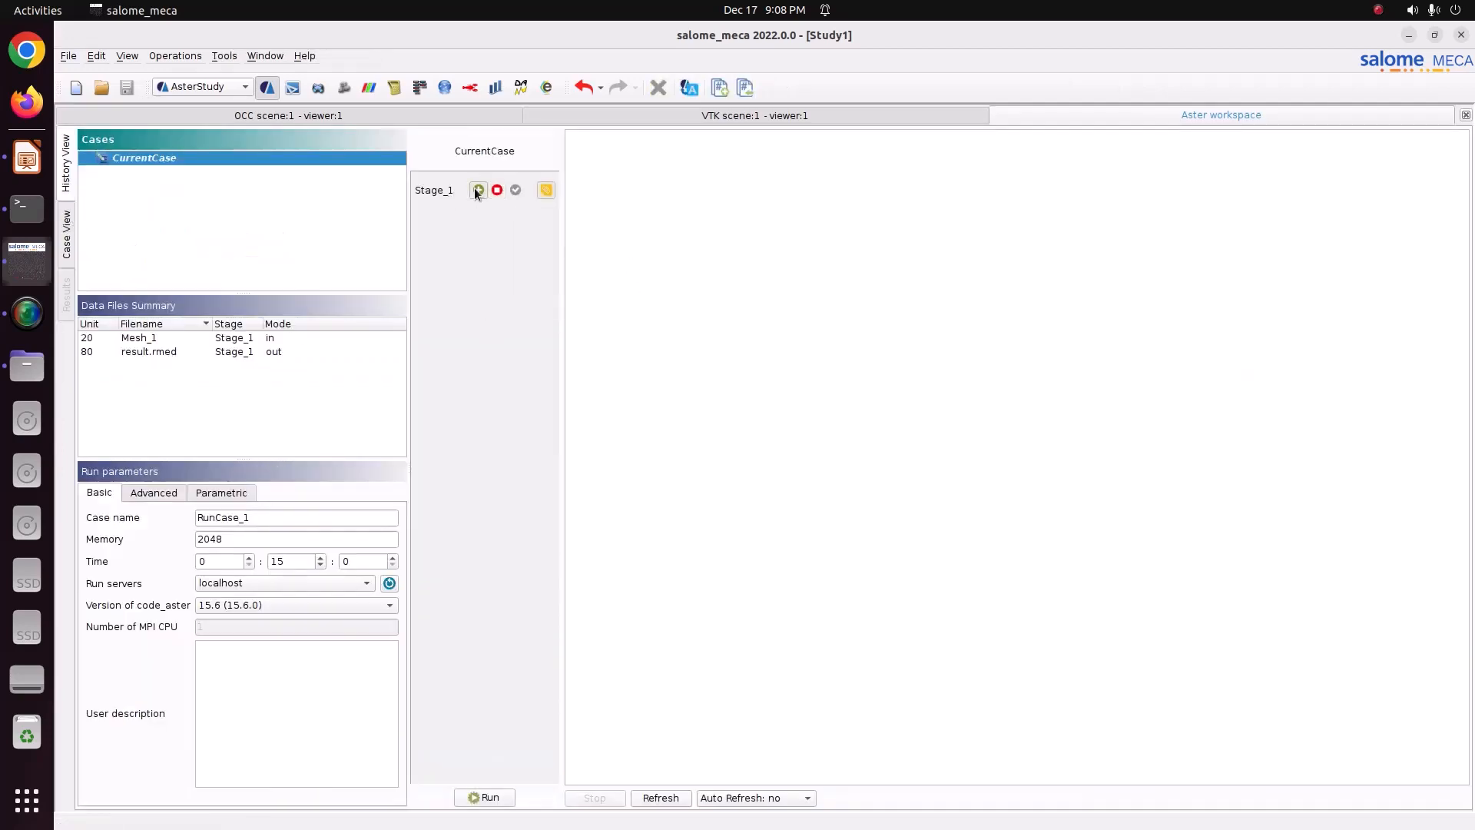
left_click(753, 799)
left_click(777, 720)
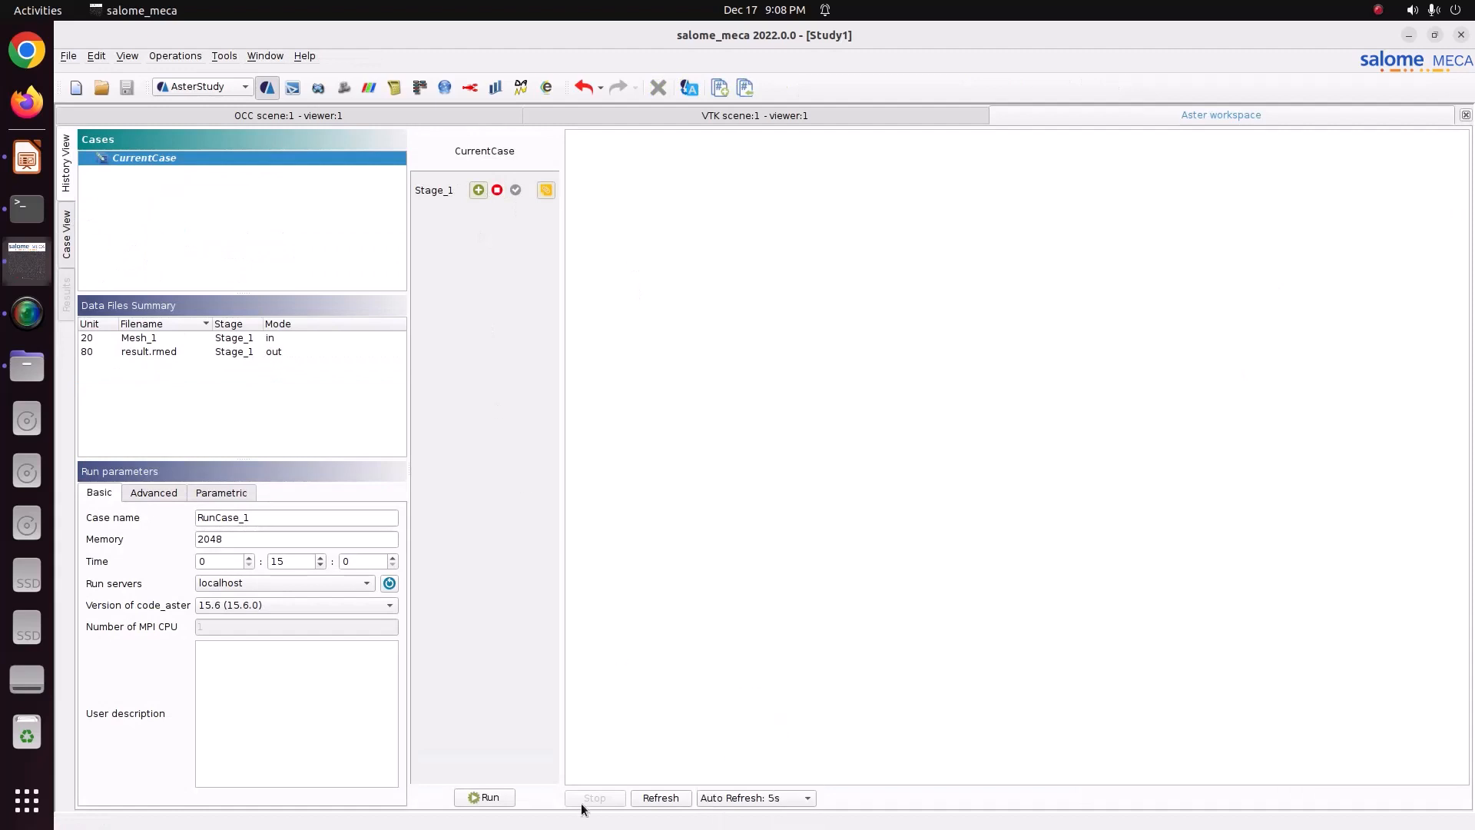
left_click(499, 799)
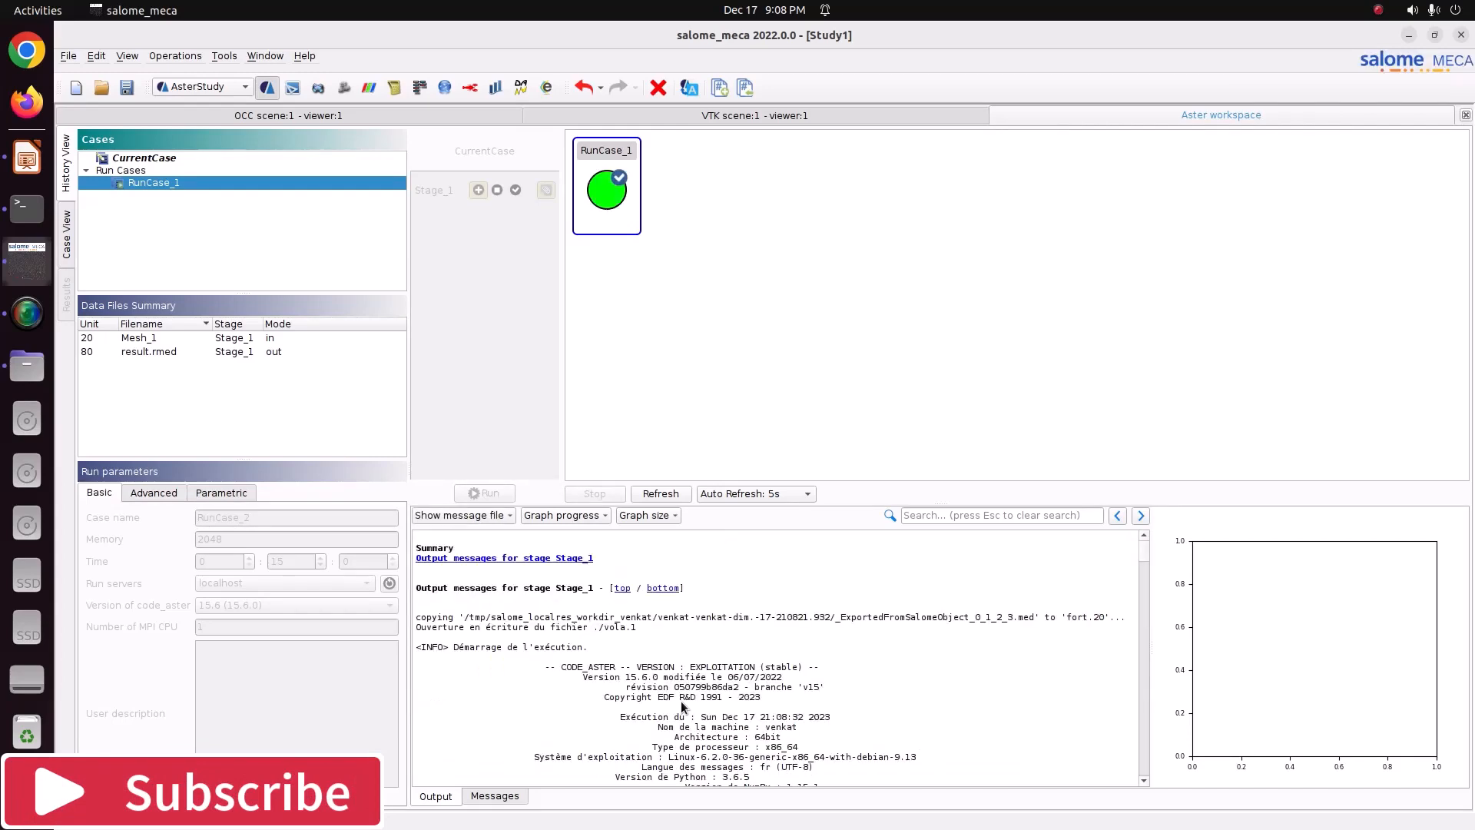
Step: Check the end of the RunCase_1 output log for the job diagnostic and switch to the ParaVIS module
left_click_drag(1144, 552, 1137, 771)
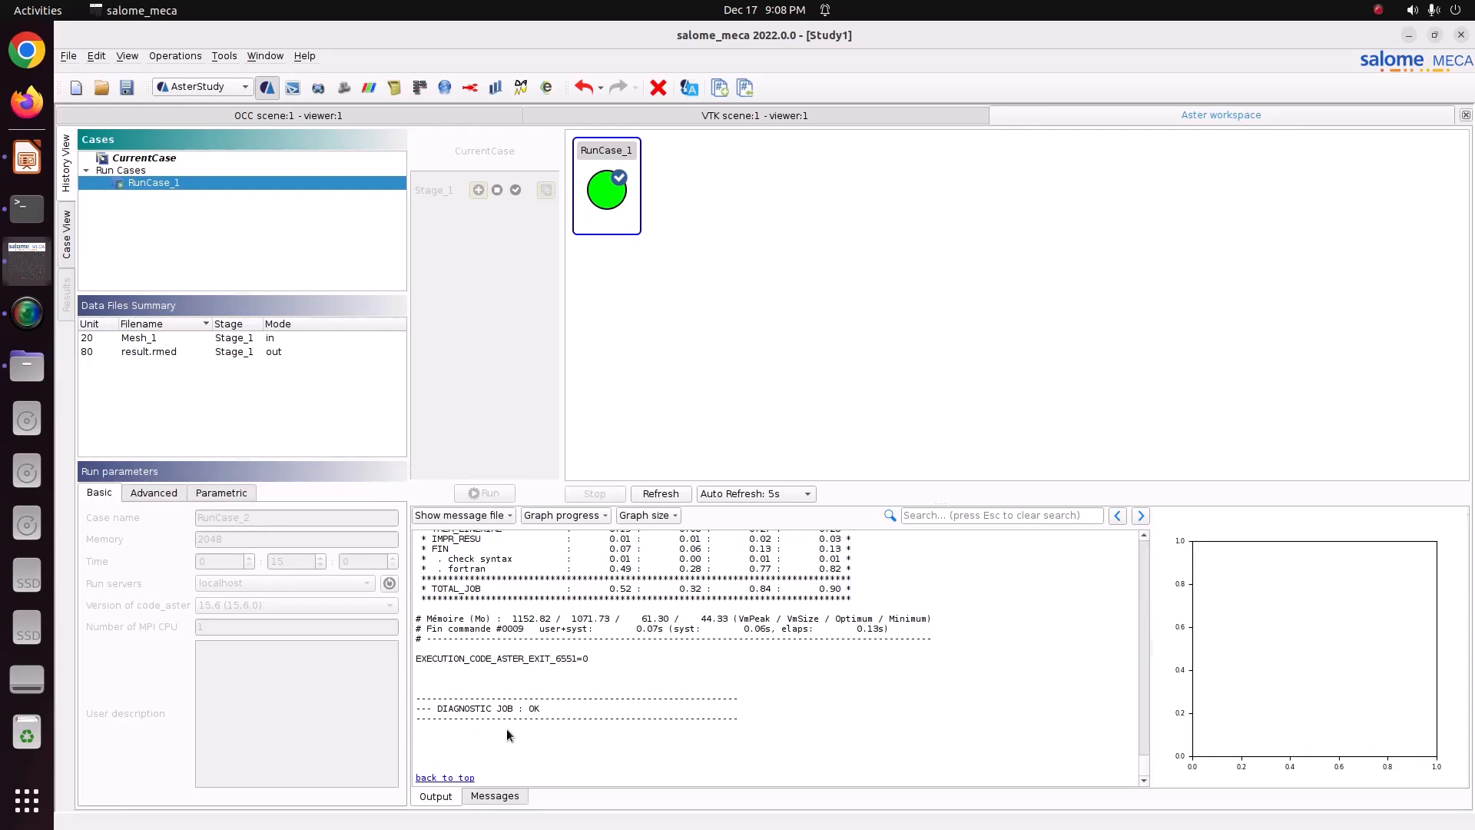
left_click(199, 95)
left_click(208, 149)
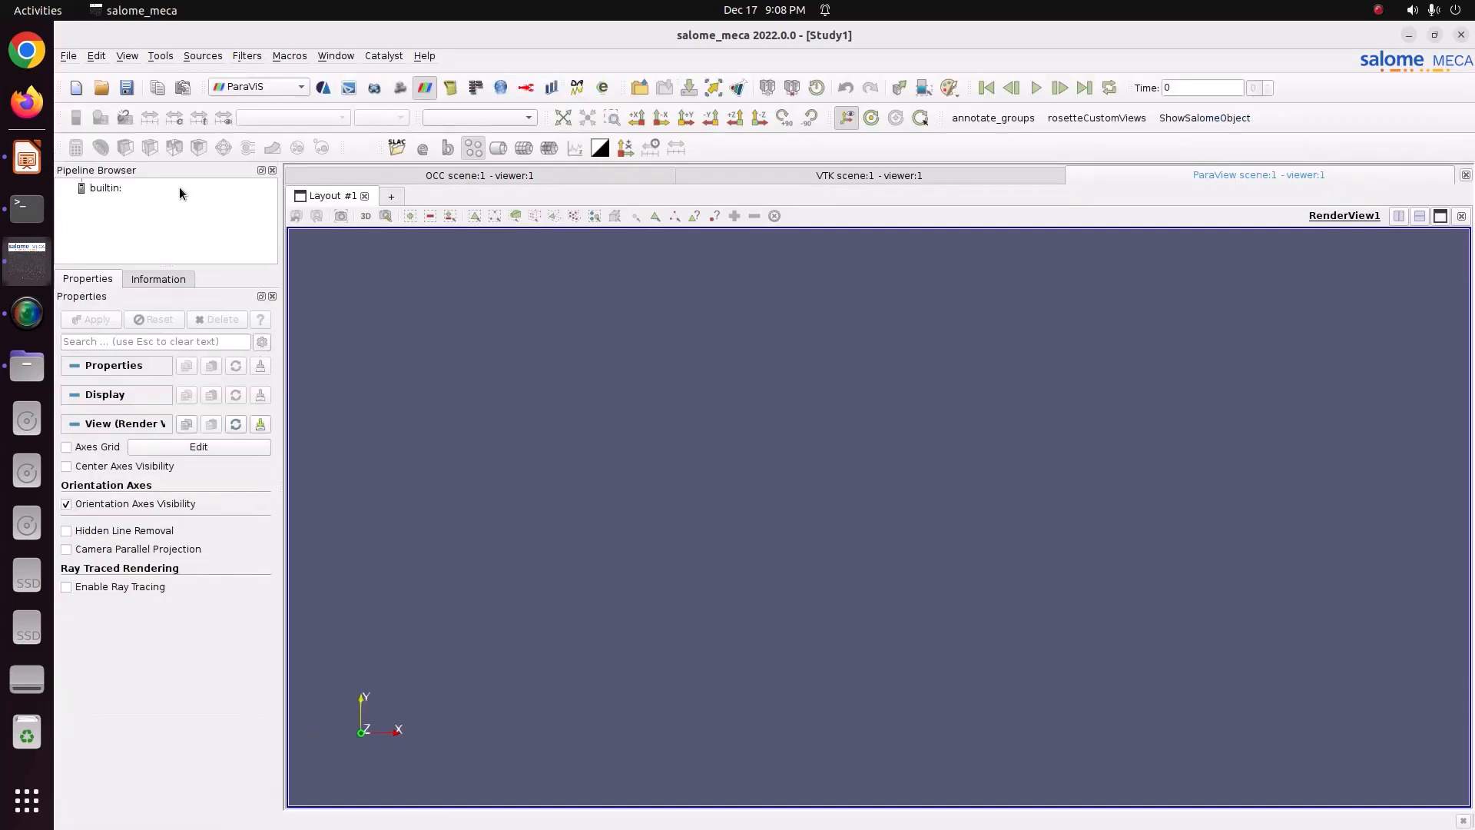
Step: Load result.rmed from the Pictures/CODE_ASTER/61_thermal_fin folder into the pipeline and display it with the temp____TEMP field enabled
right_click(99, 186)
left_click(121, 196)
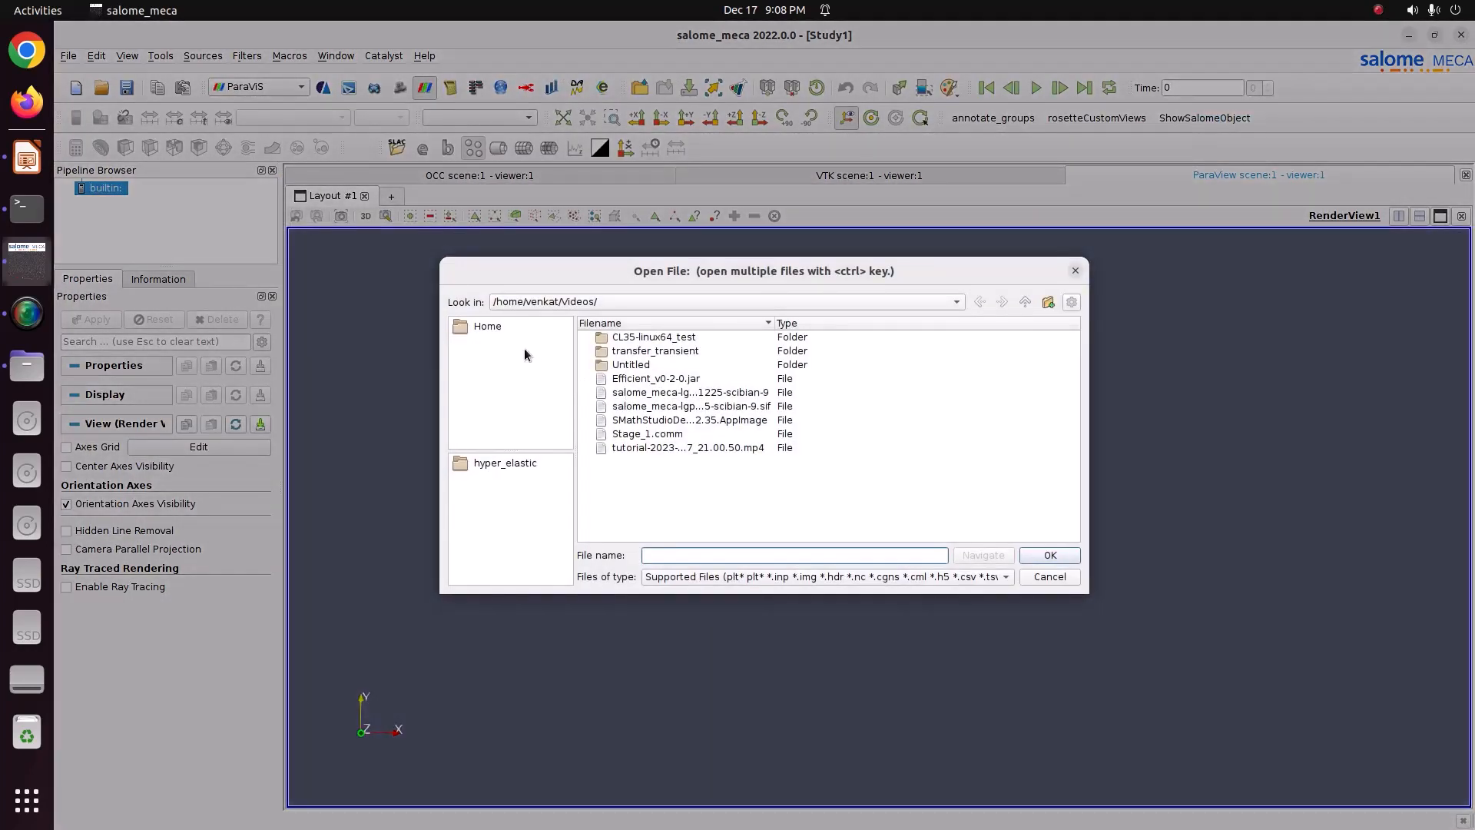
left_click(492, 327)
scroll(659, 481, "down", 3)
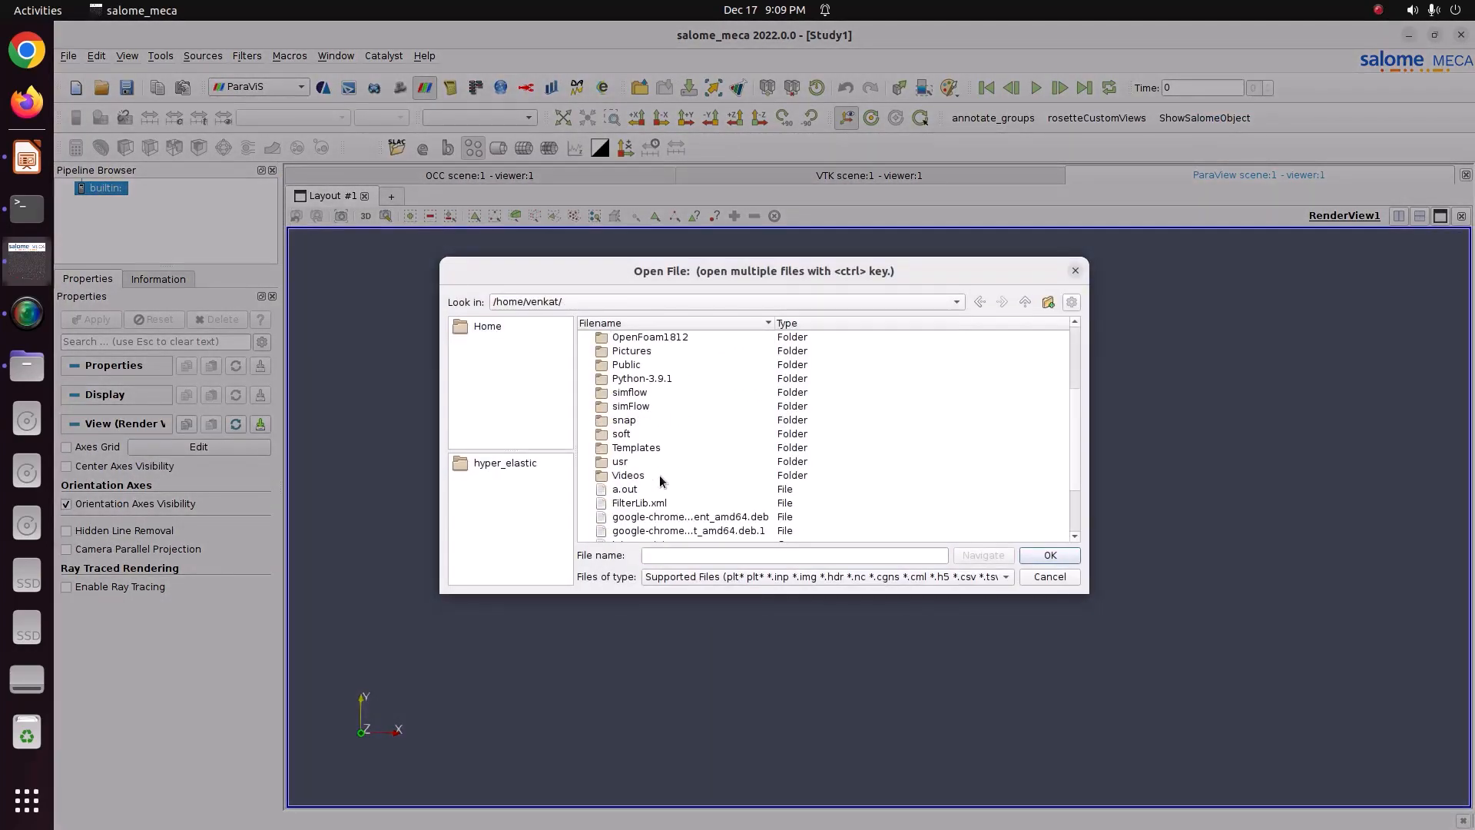
scroll(660, 481, "up", 2)
double_click(645, 433)
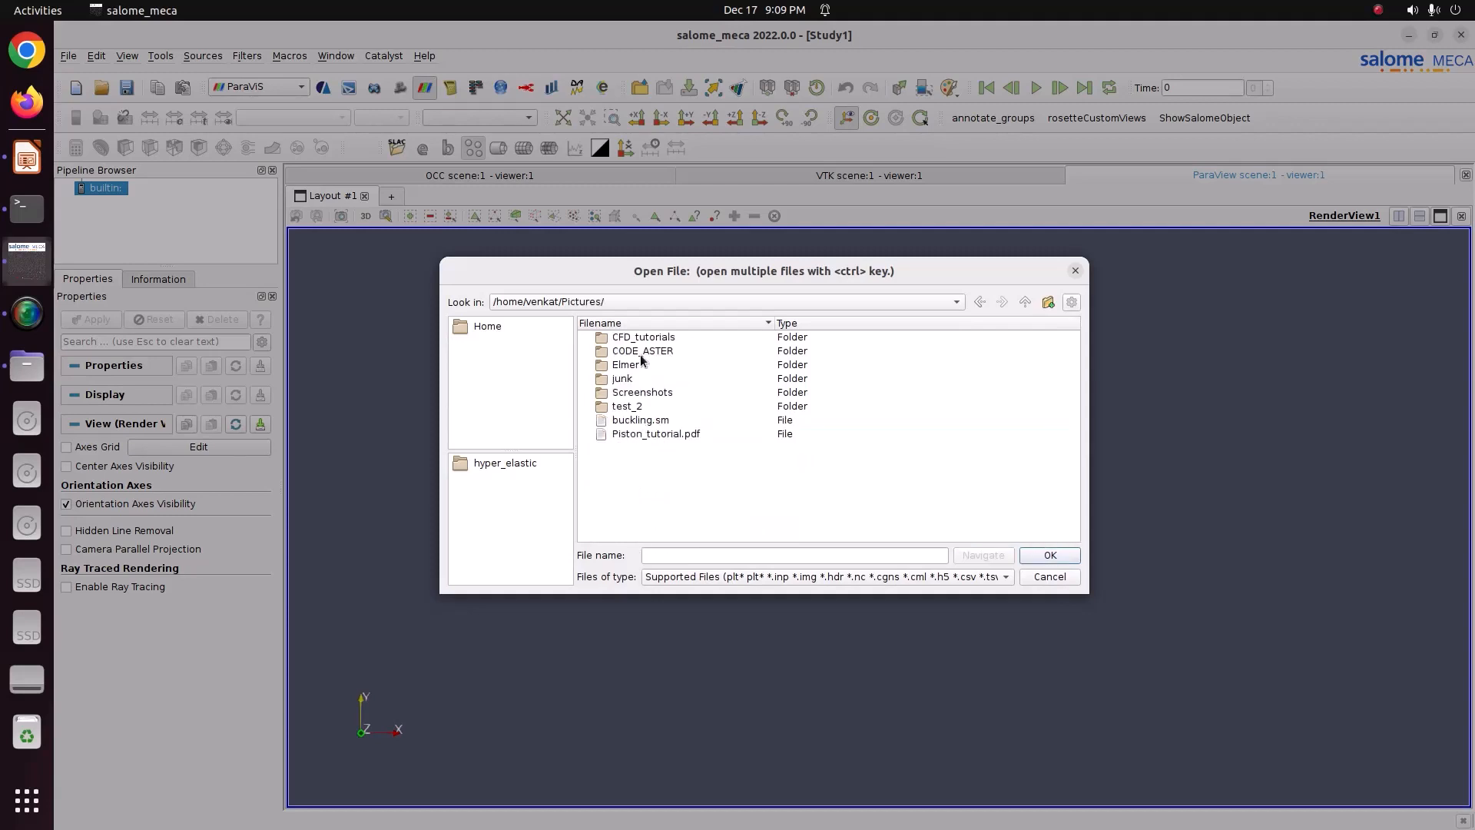
double_click(642, 351)
scroll(641, 498, "down", 4)
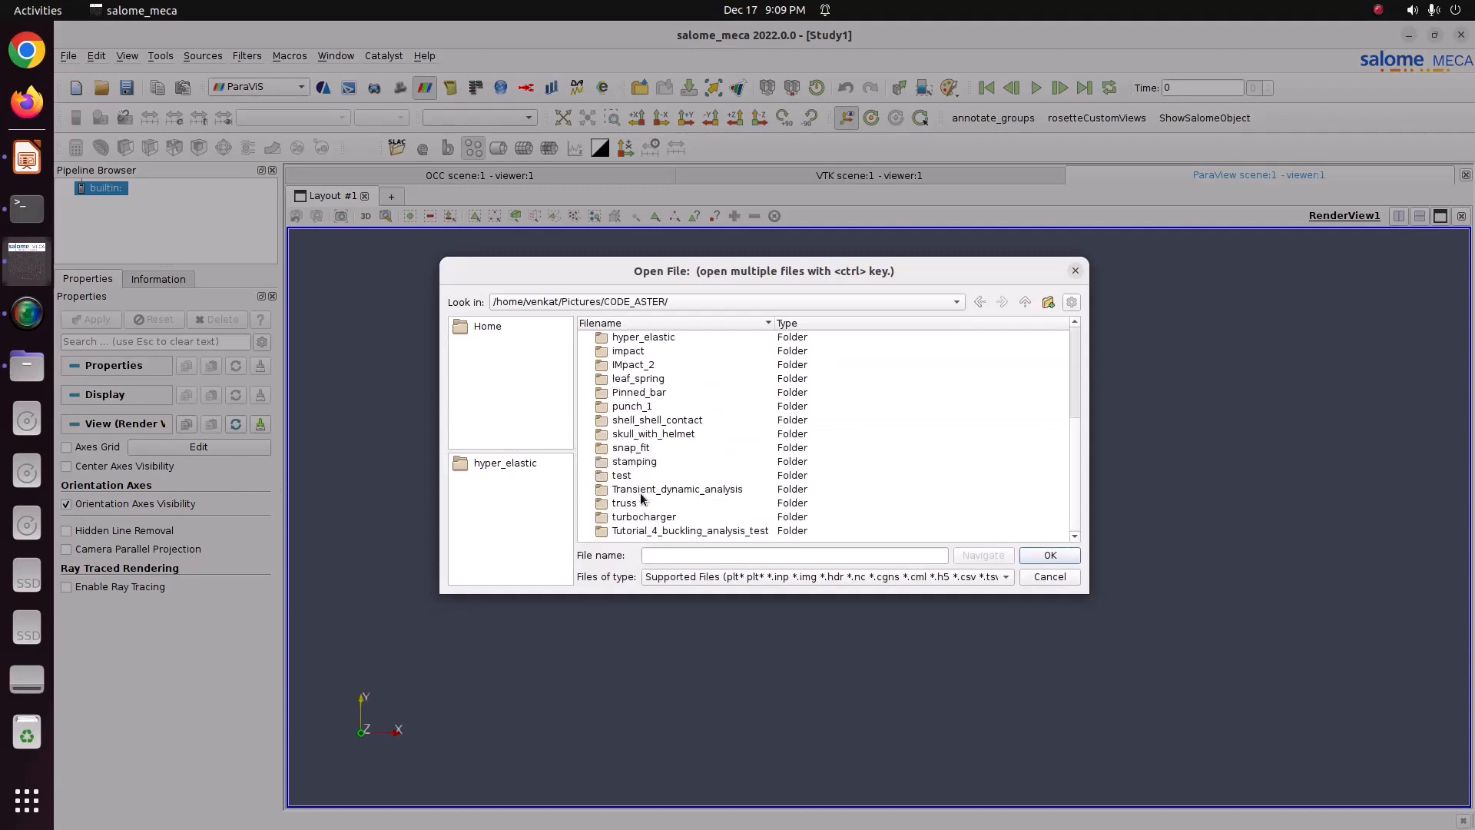
scroll(641, 498, "up", 4)
double_click(627, 364)
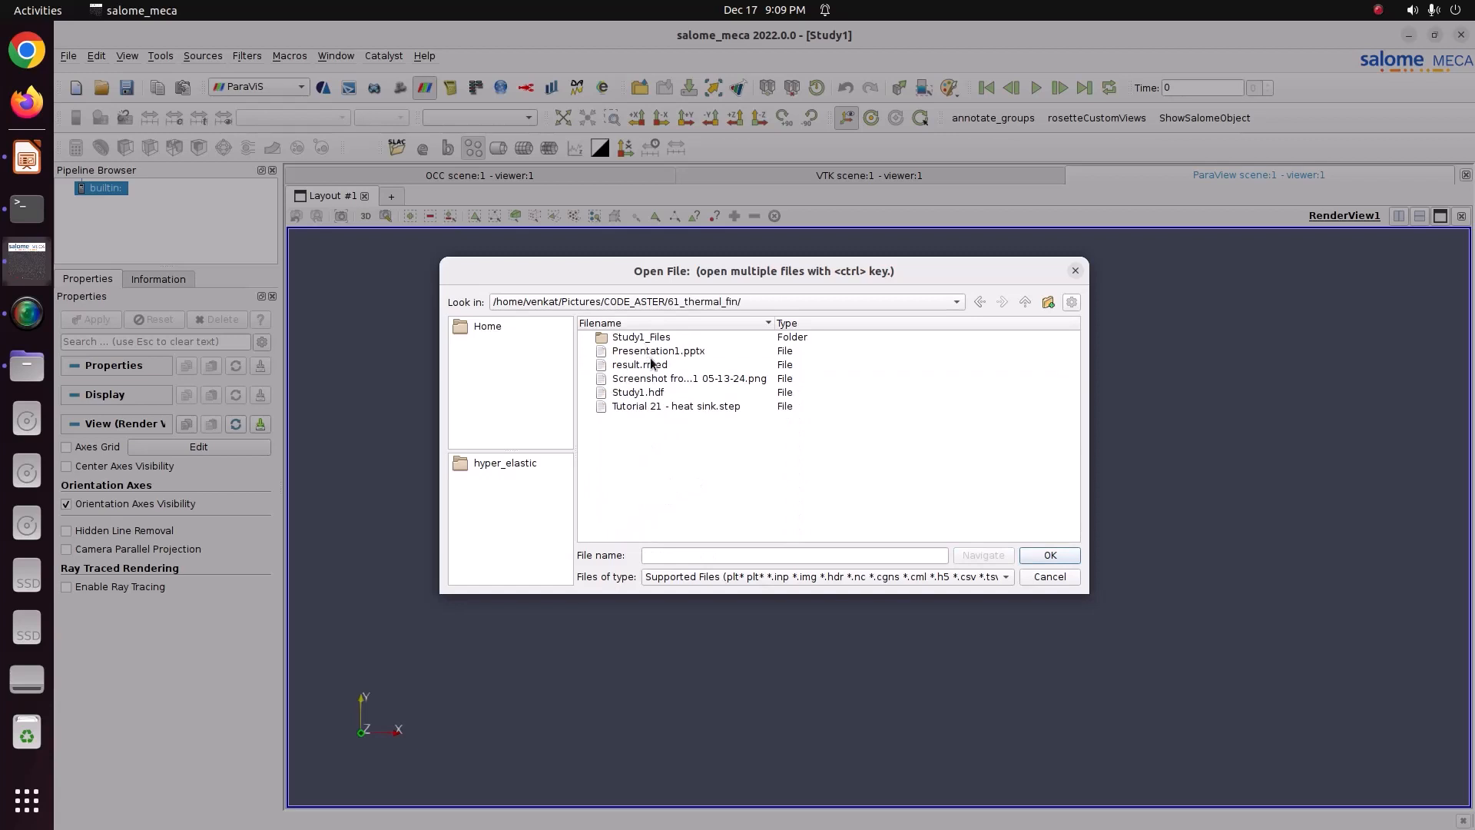
left_click(650, 370)
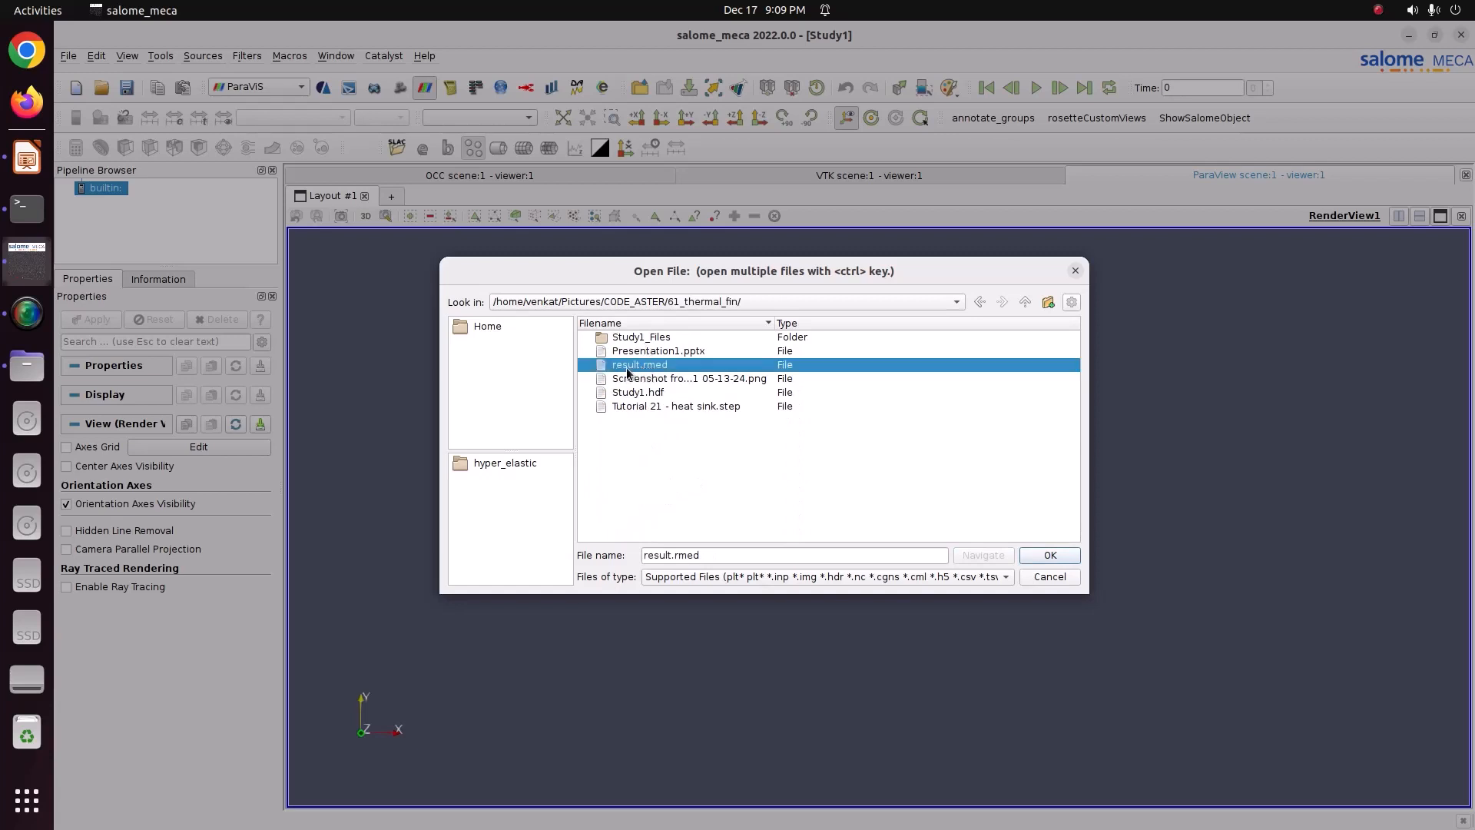
left_click(1049, 555)
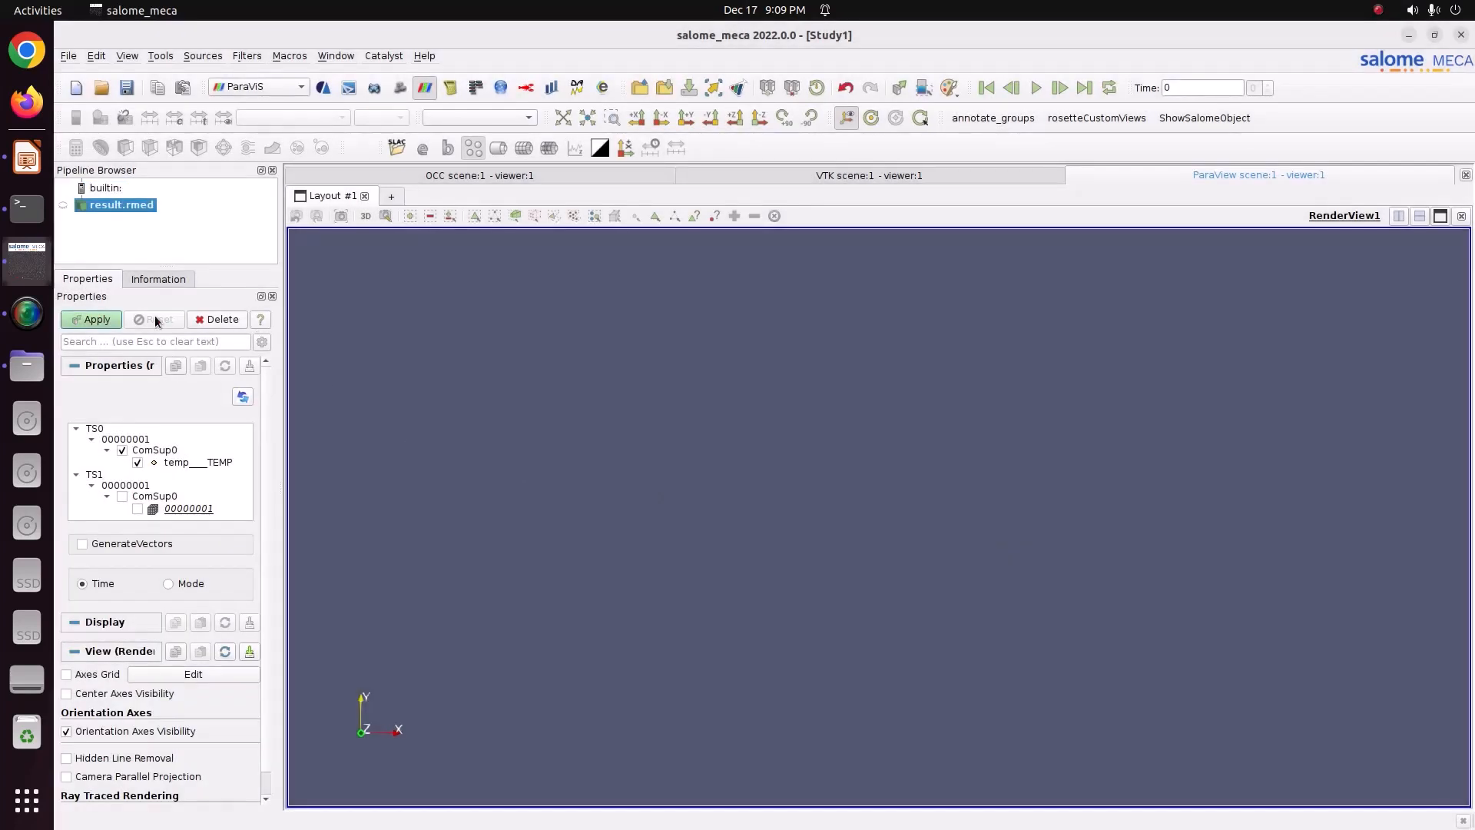
left_click(95, 319)
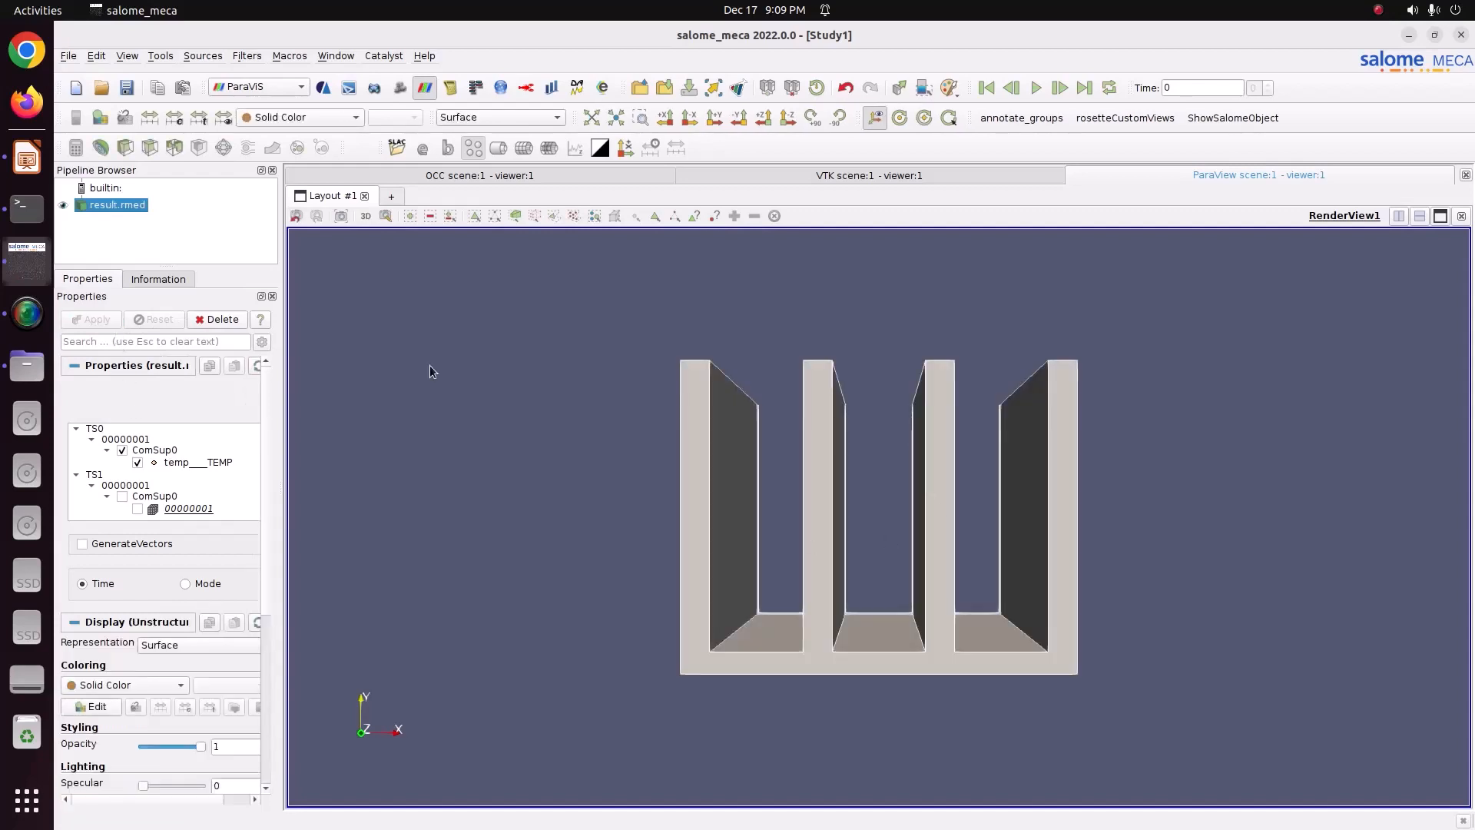
Step: Colour the heat sink result by temp____TEMP using the Surface representation
left_click(283, 117)
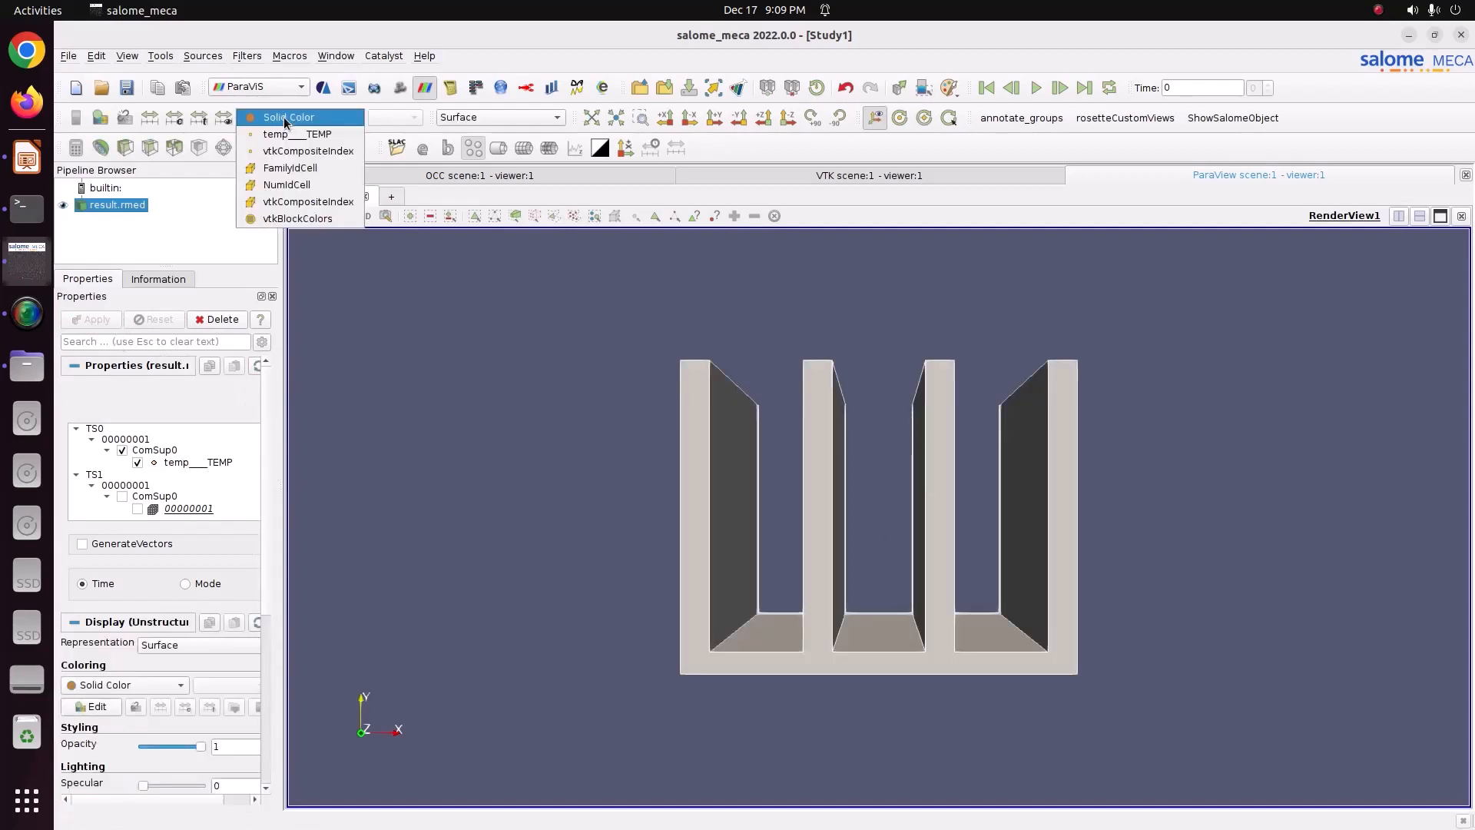
left_click(292, 133)
left_click_drag(524, 427, 922, 469)
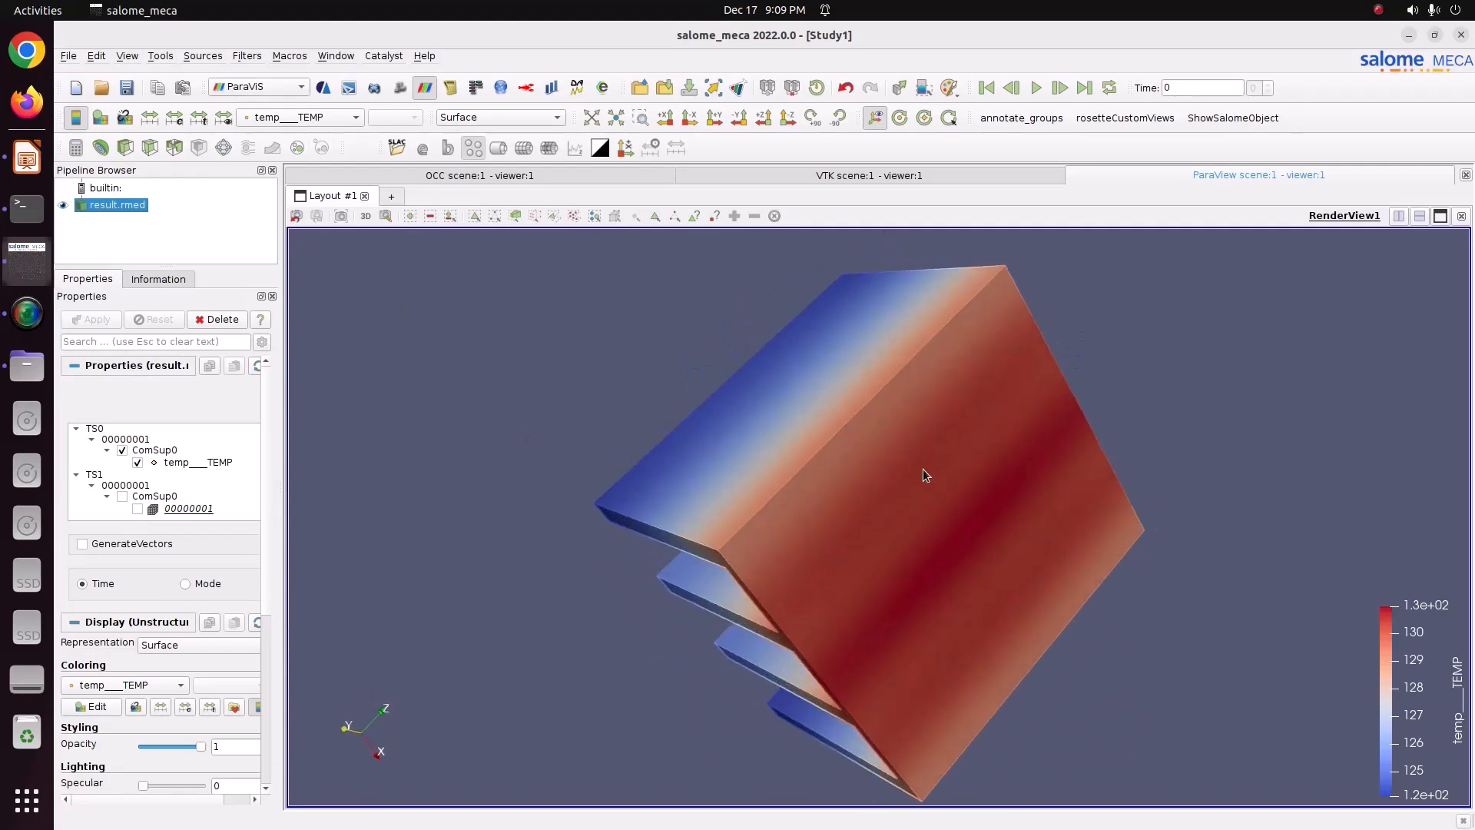
left_click(559, 118)
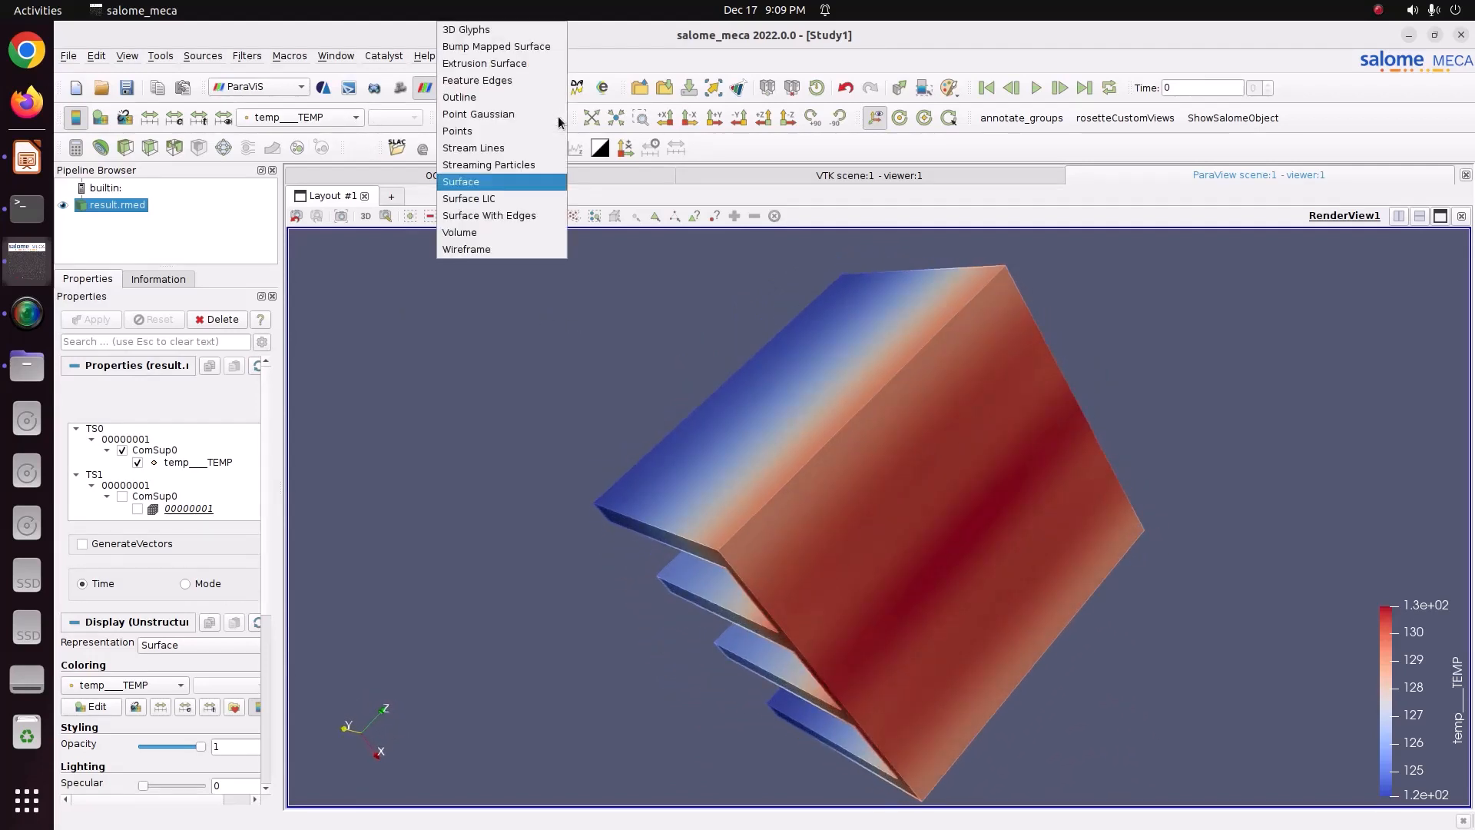
left_click(511, 183)
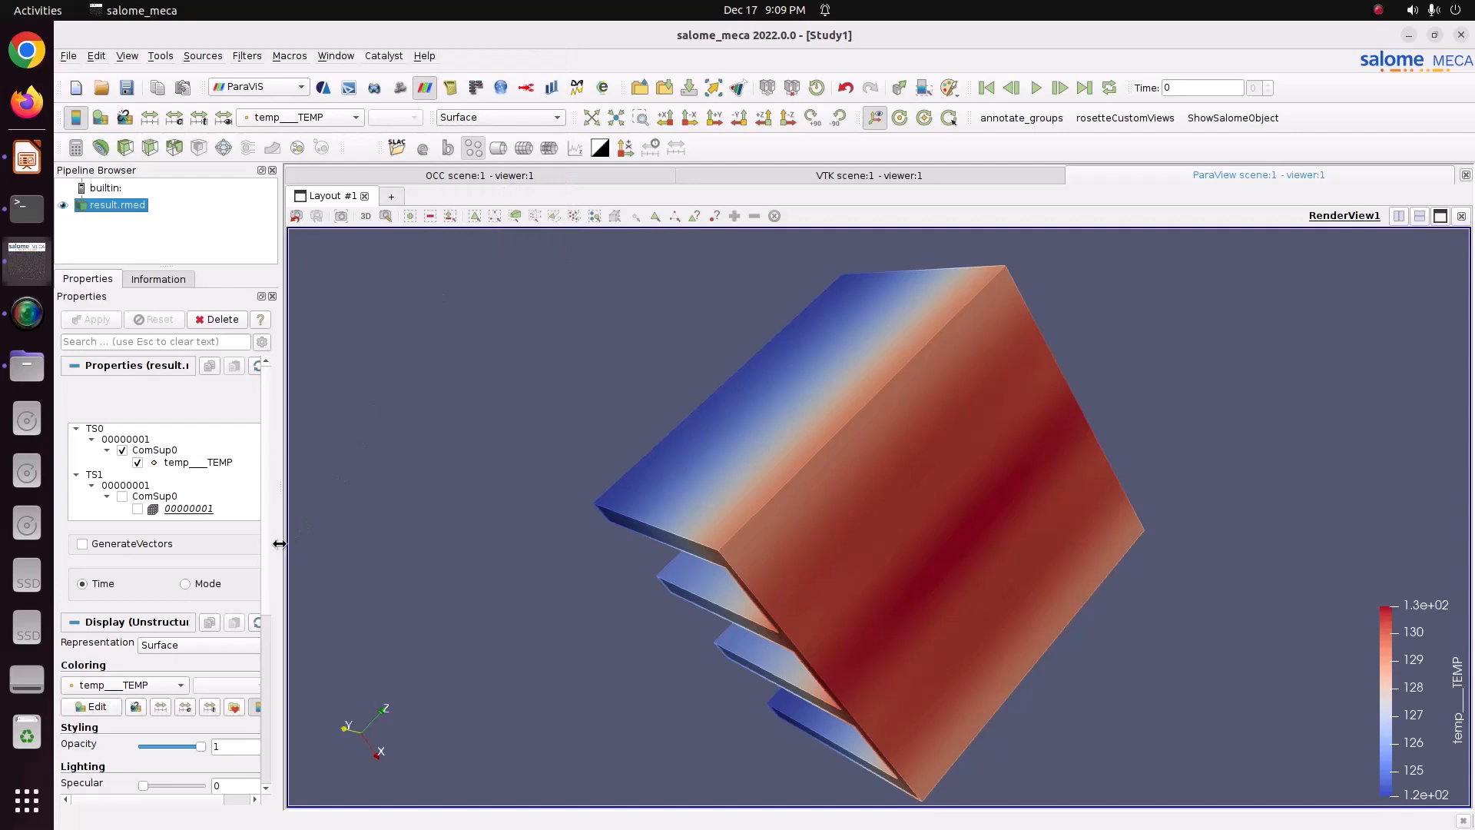
Step: Apply the Blue to Red Rainbow preset from the Rainbow group to the temperature colour map
left_click(234, 706)
left_click(969, 214)
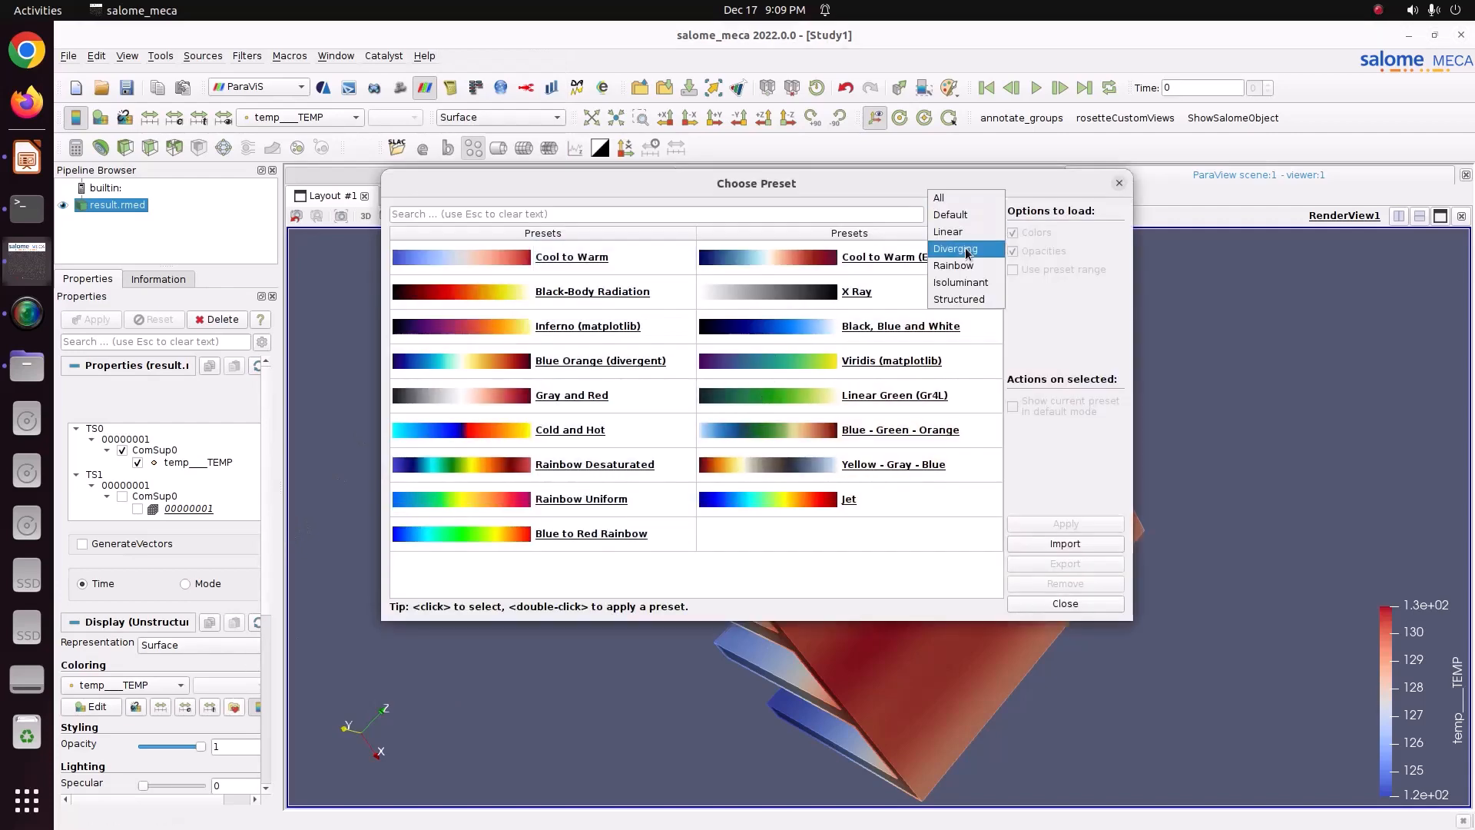
left_click(961, 265)
left_click(899, 293)
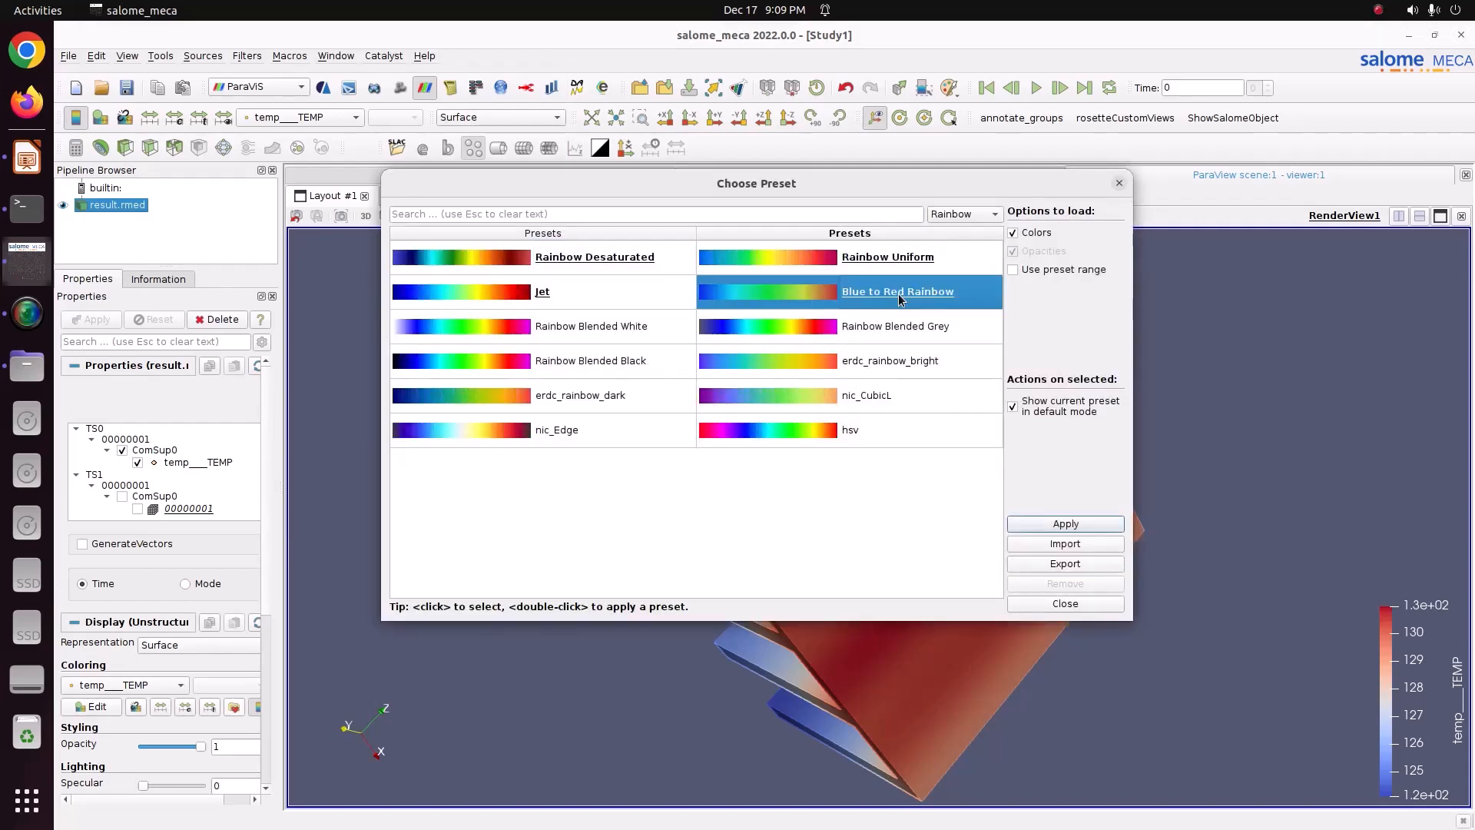
left_click(1065, 524)
left_click(1065, 604)
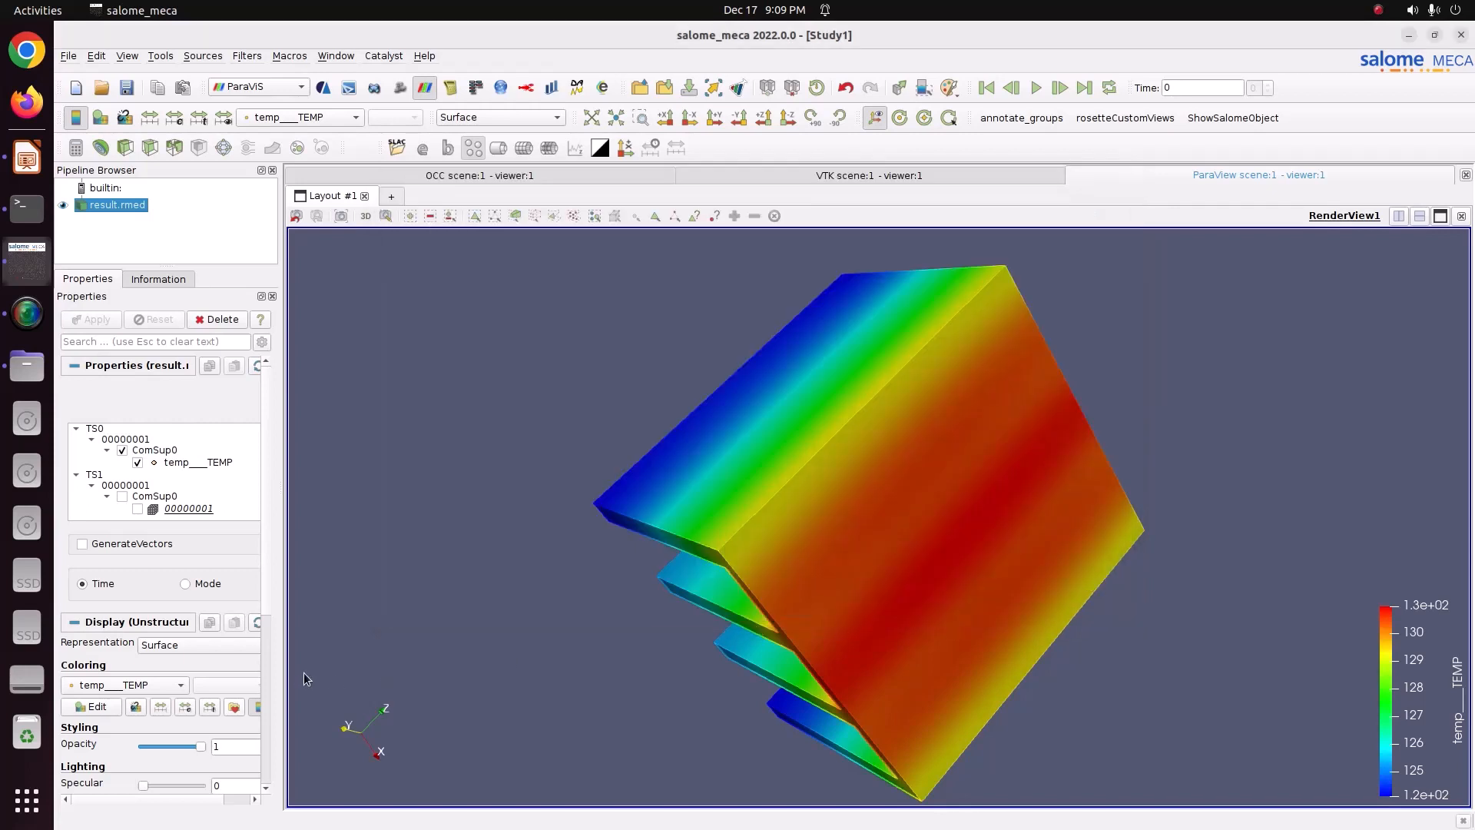
Step: Set the colour map's number of table values to 12 and move the colour legend closer to the heat sink
left_click(91, 706)
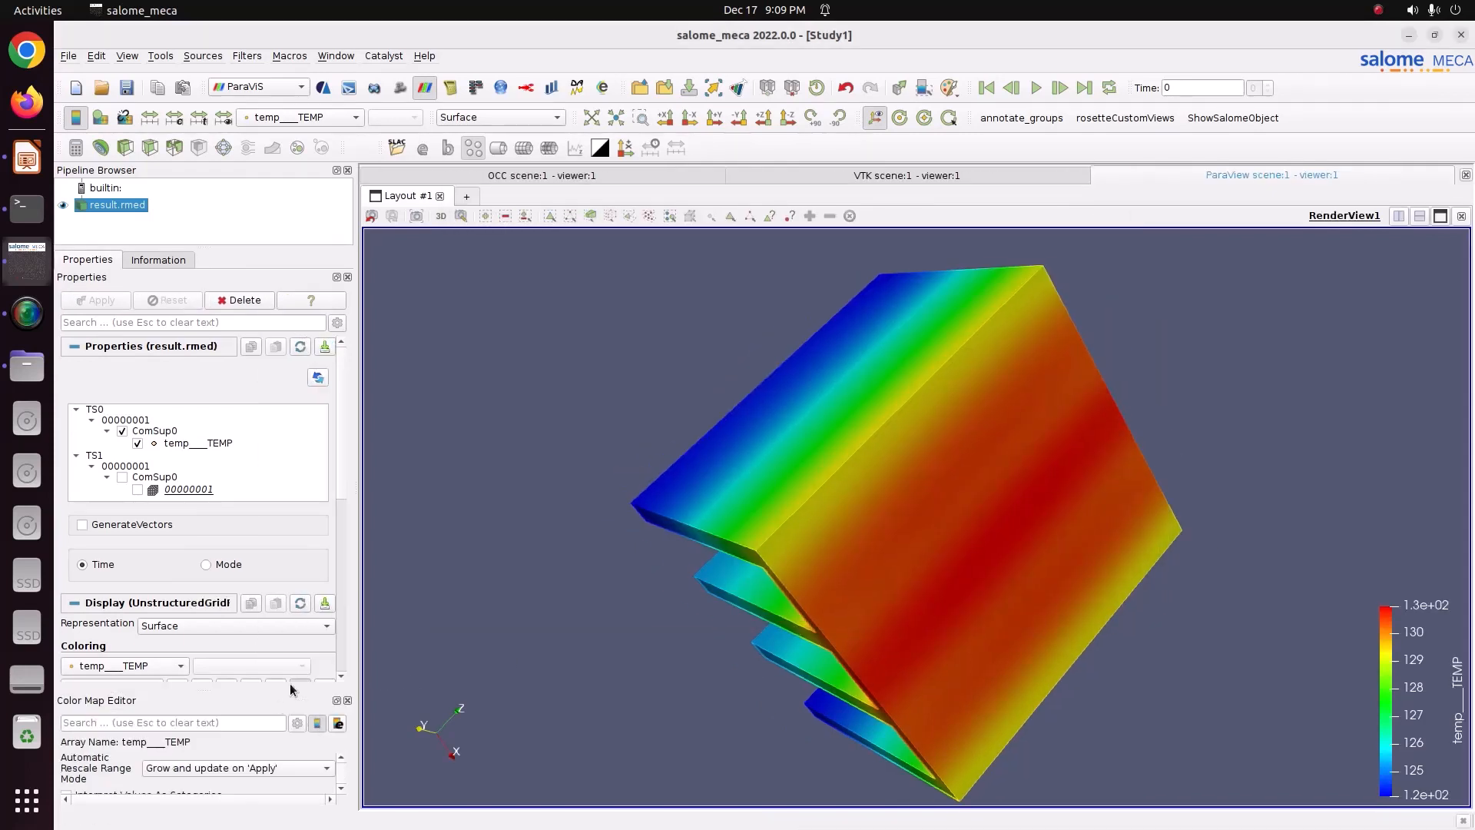
left_click_drag(344, 768, 342, 803)
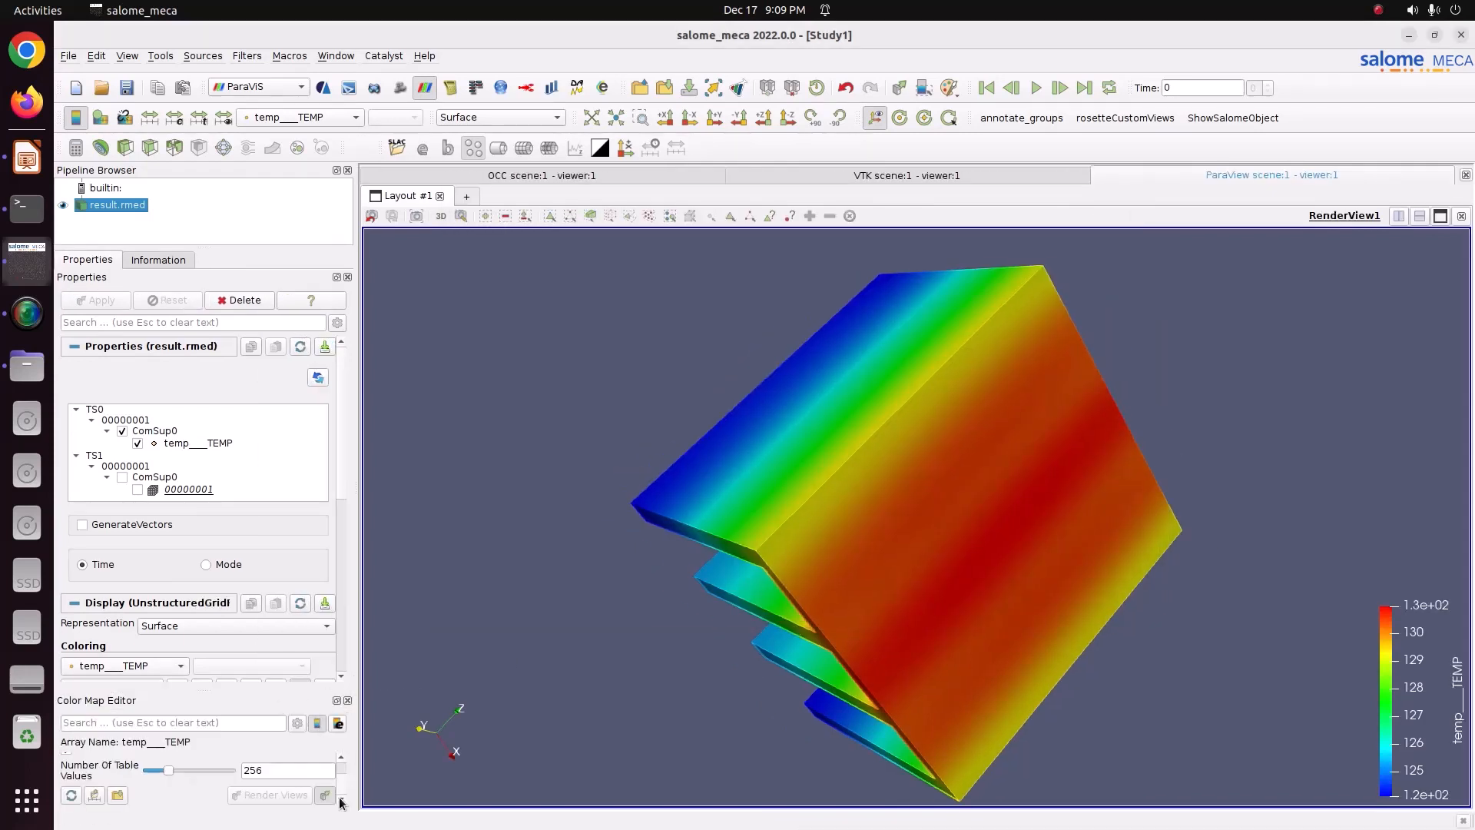
double_click(284, 766)
type("12")
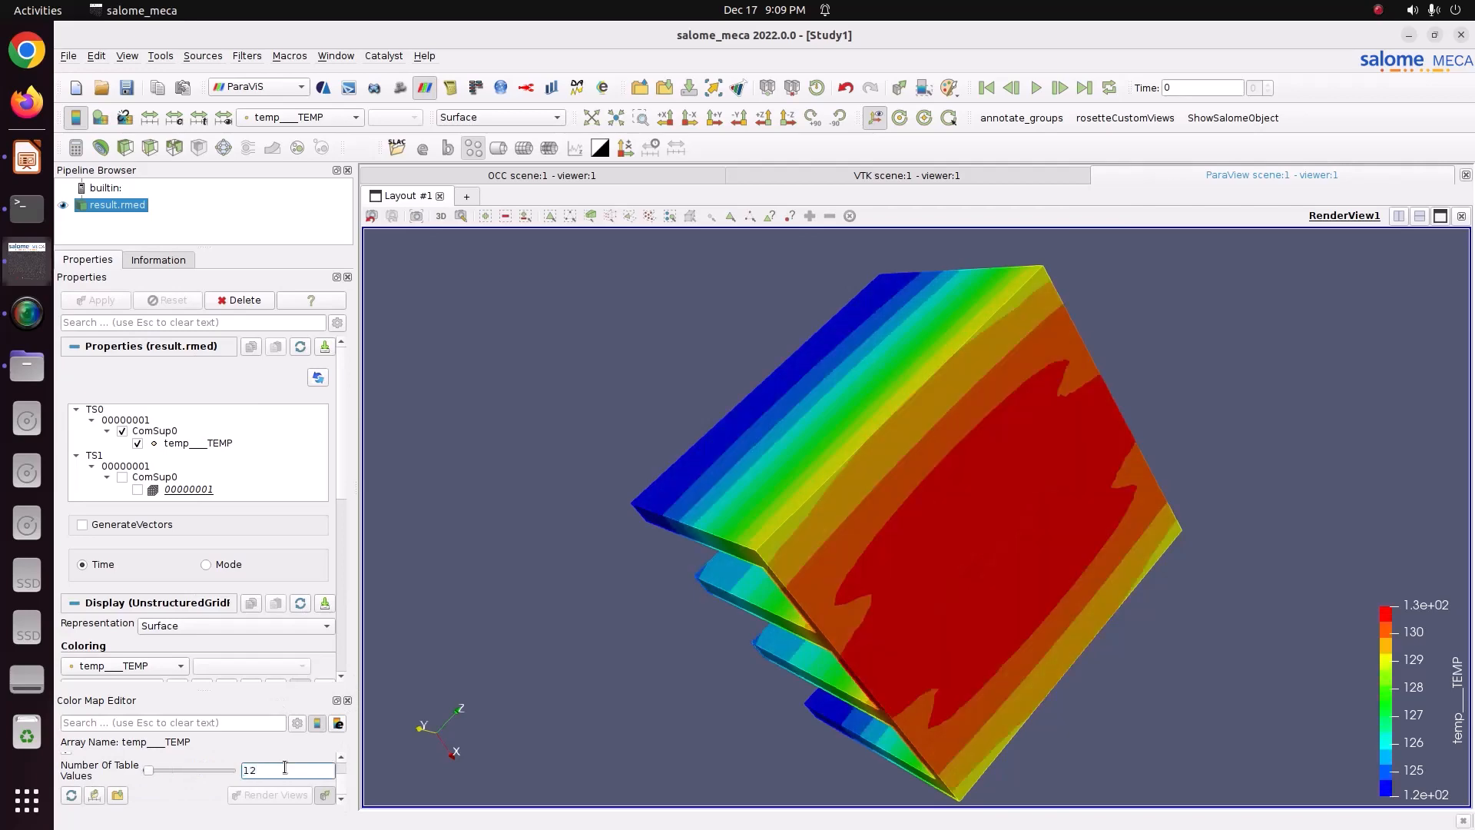
left_click_drag(740, 793, 979, 471)
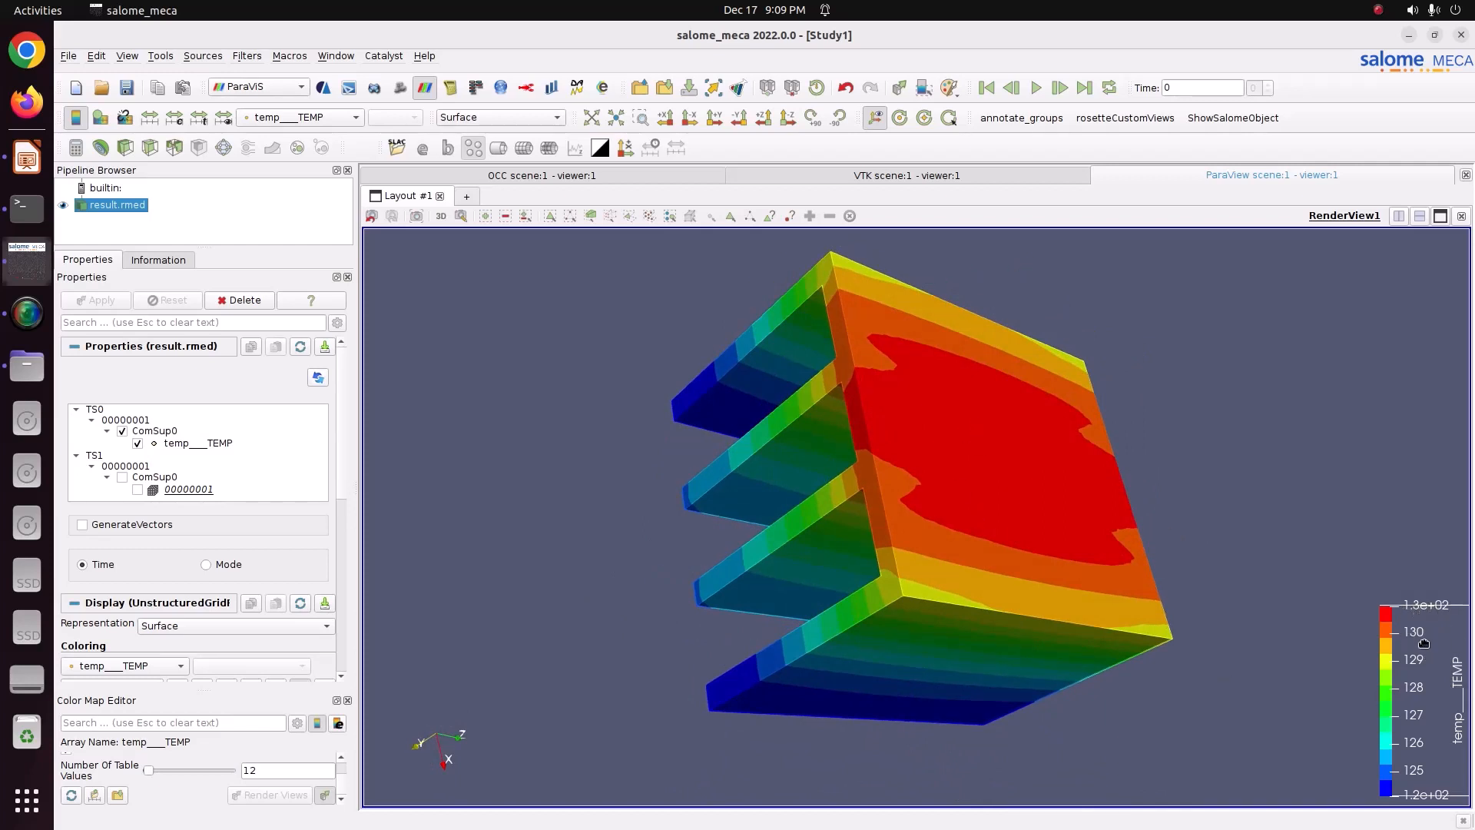
left_click_drag(1425, 638, 1355, 378)
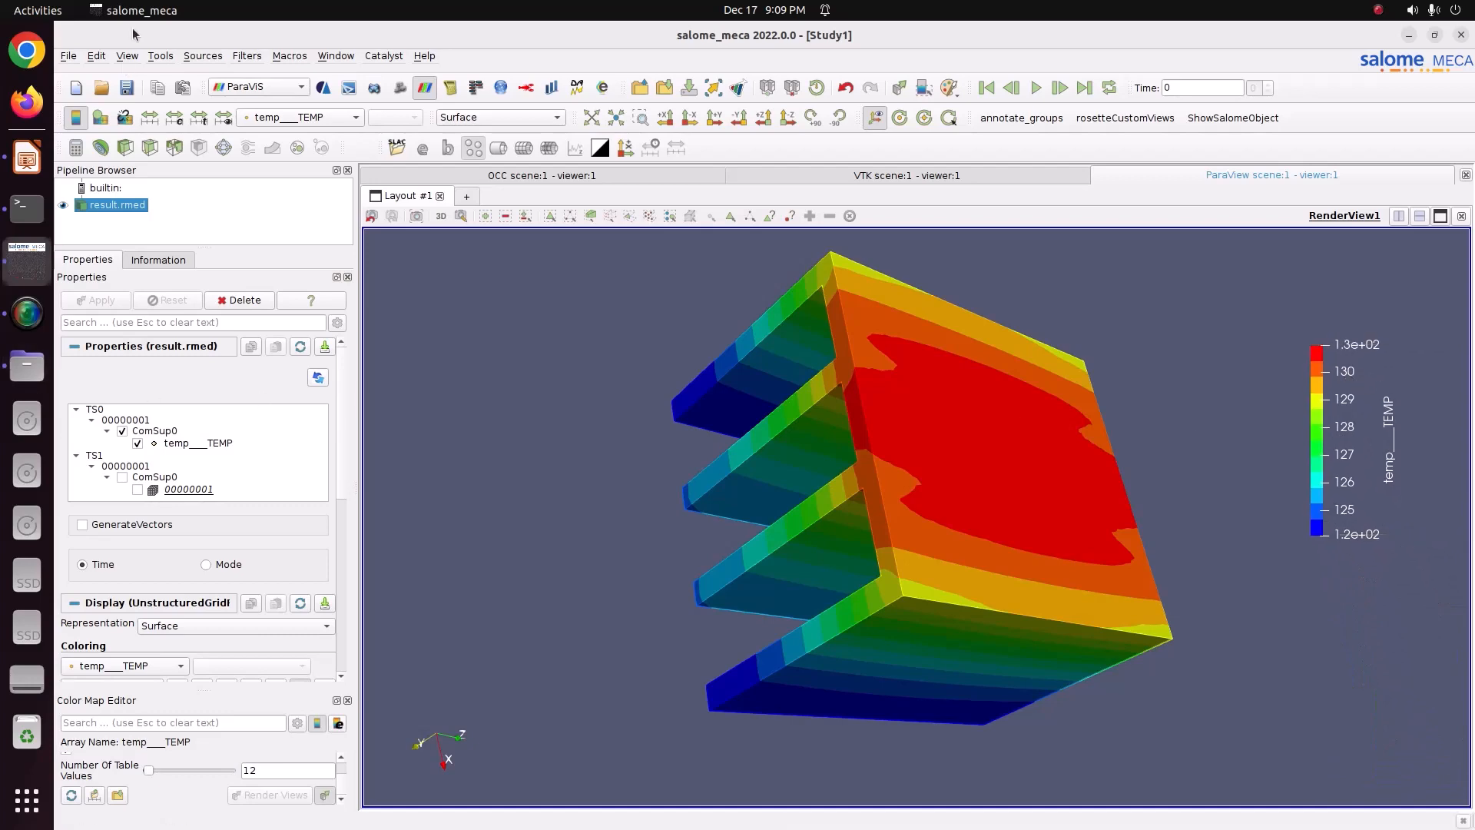
left_click(71, 56)
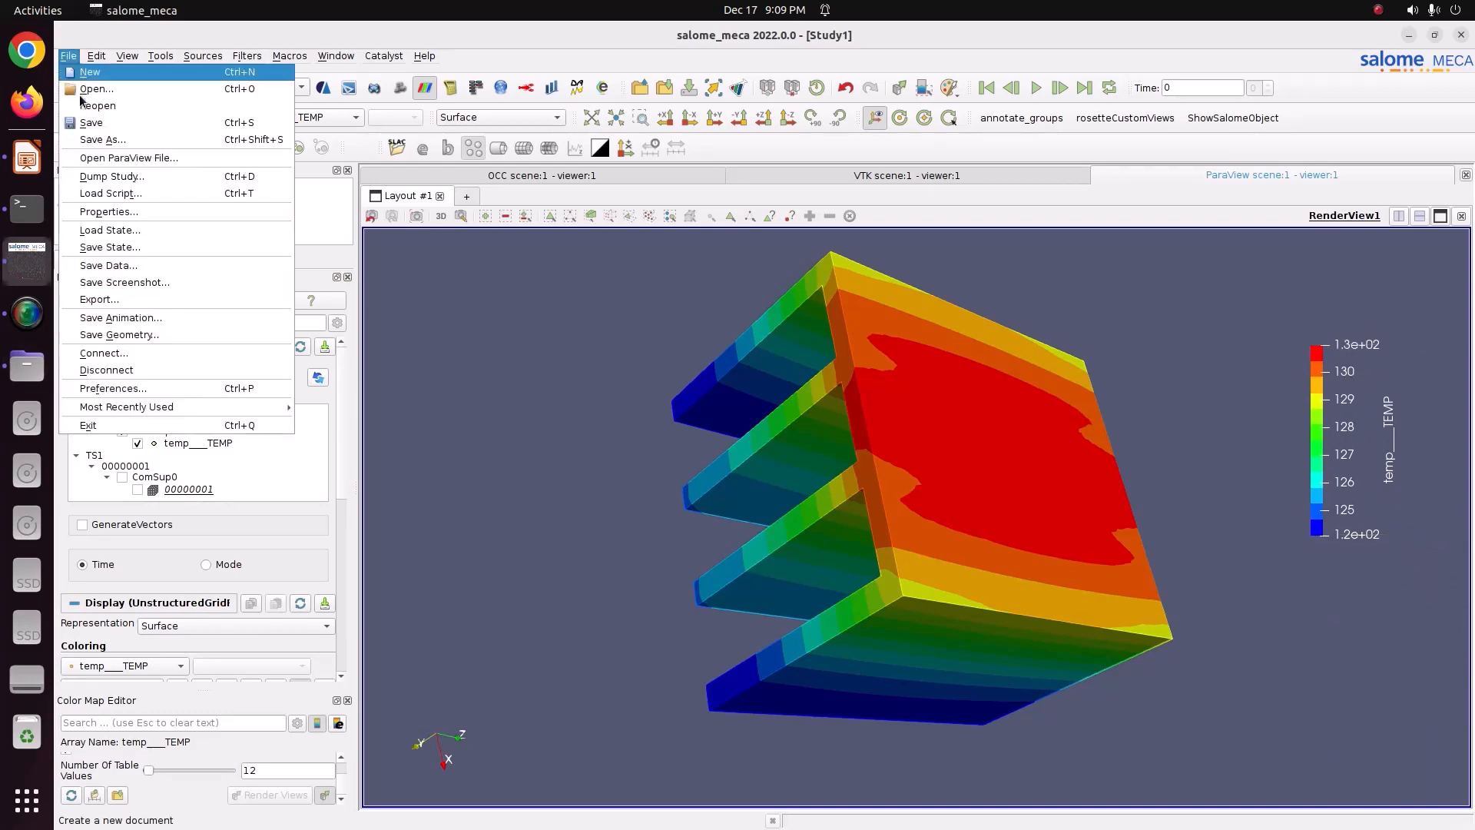
left_click(146, 385)
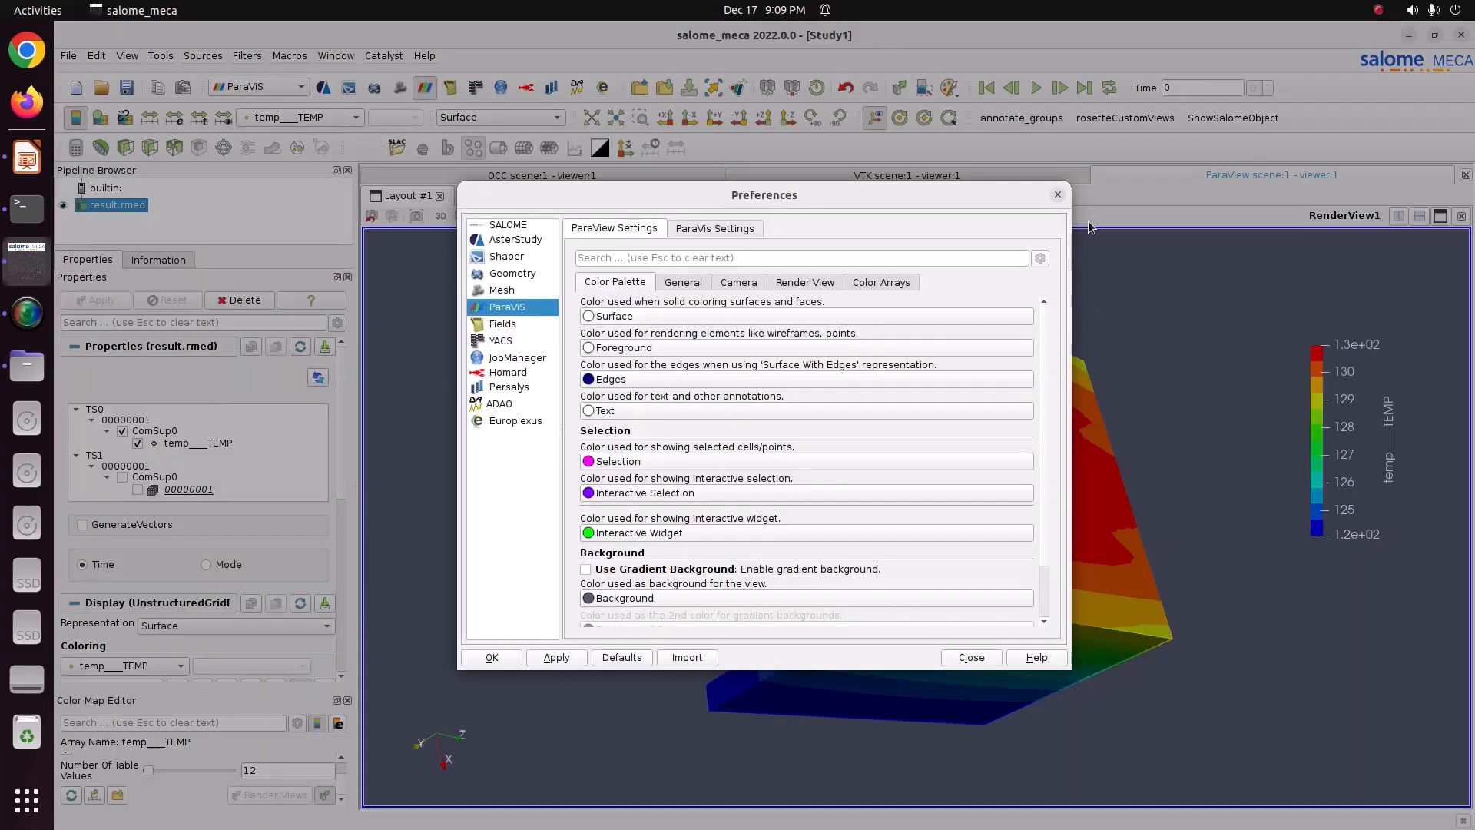
left_click(1058, 194)
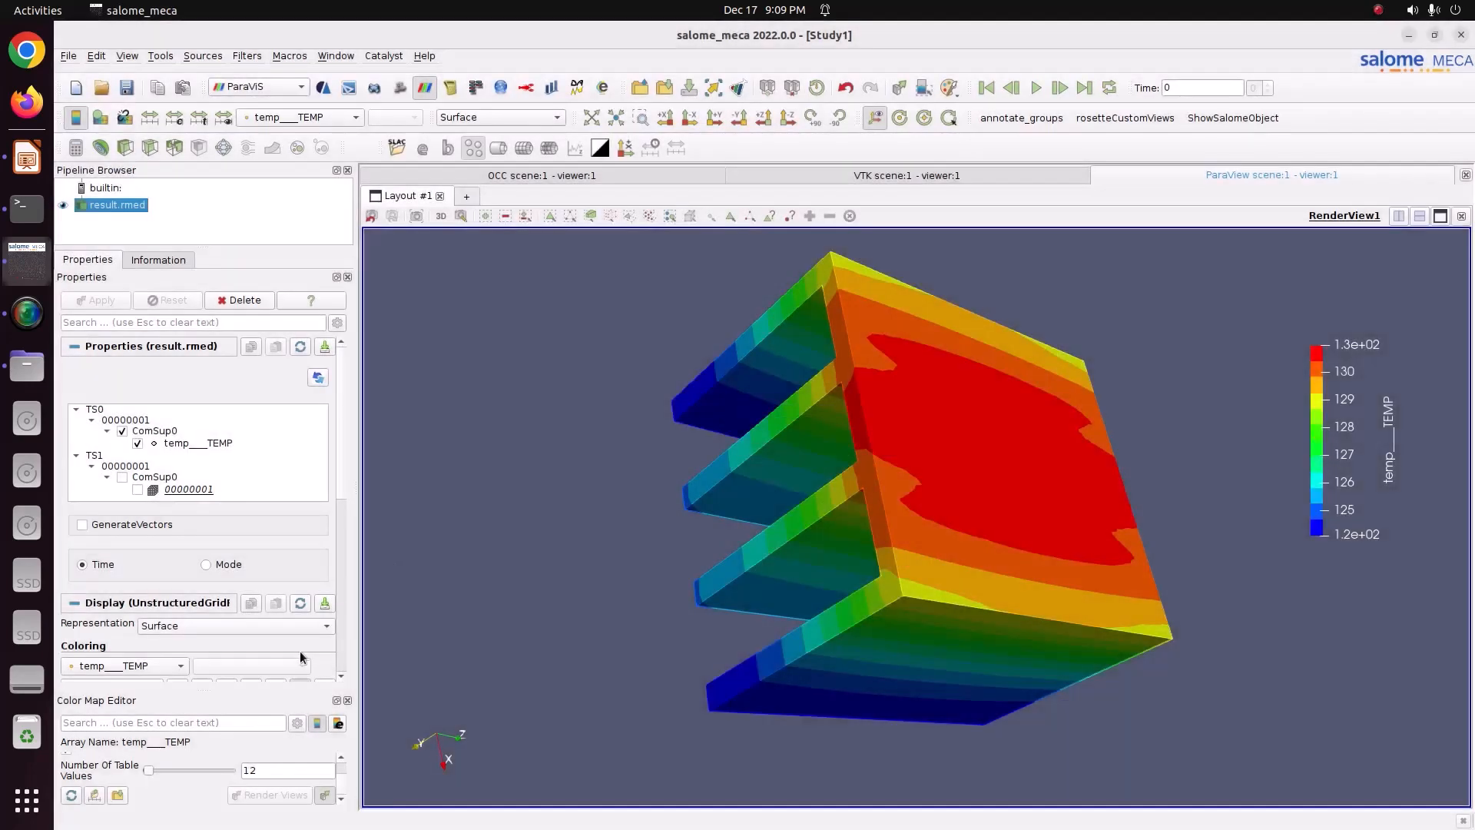
Step: Set the temperature colour legend's range label format to %-#6.1f and apply it
left_click(338, 725)
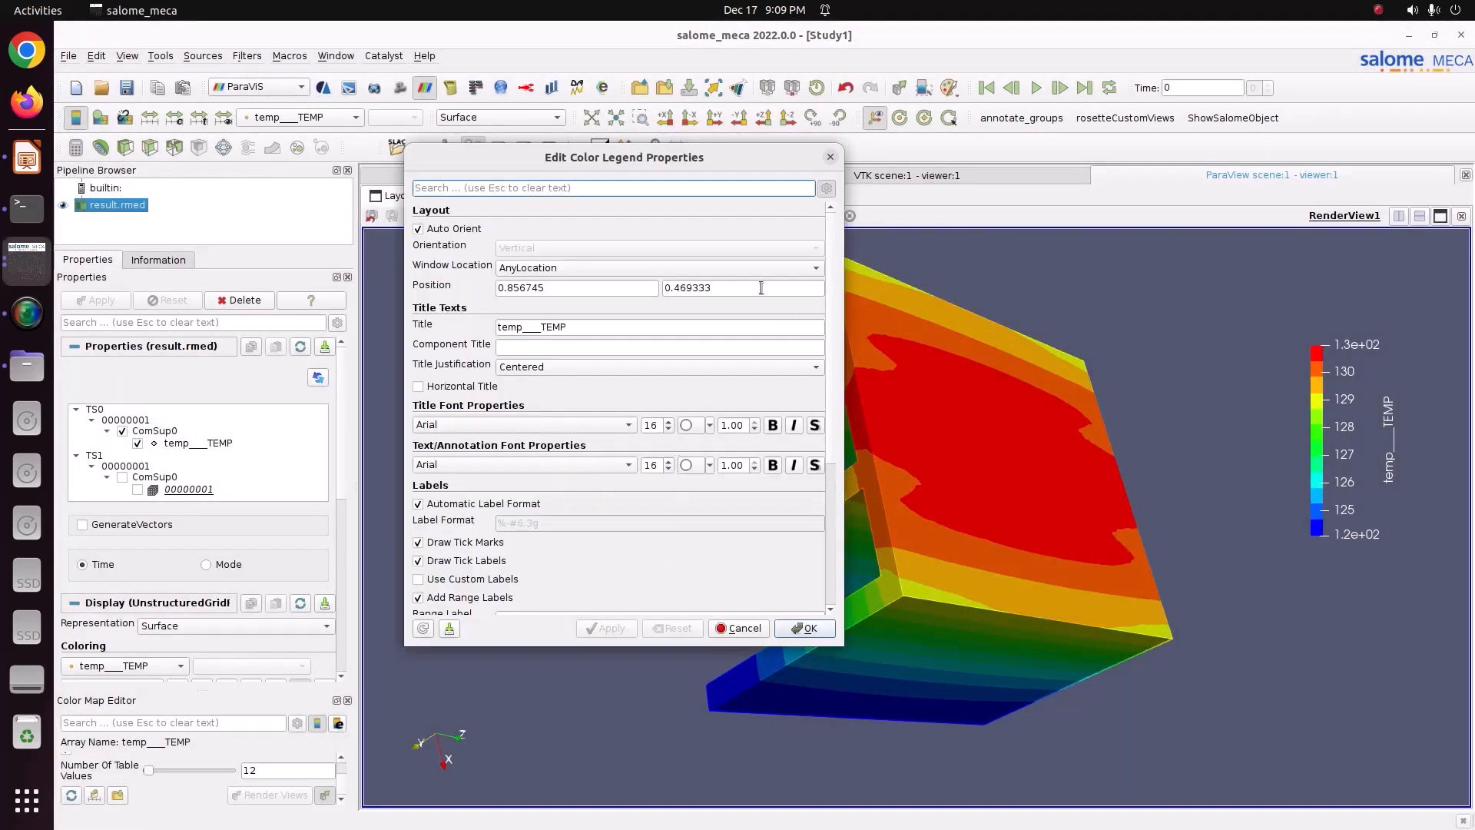
left_click_drag(832, 246, 833, 381)
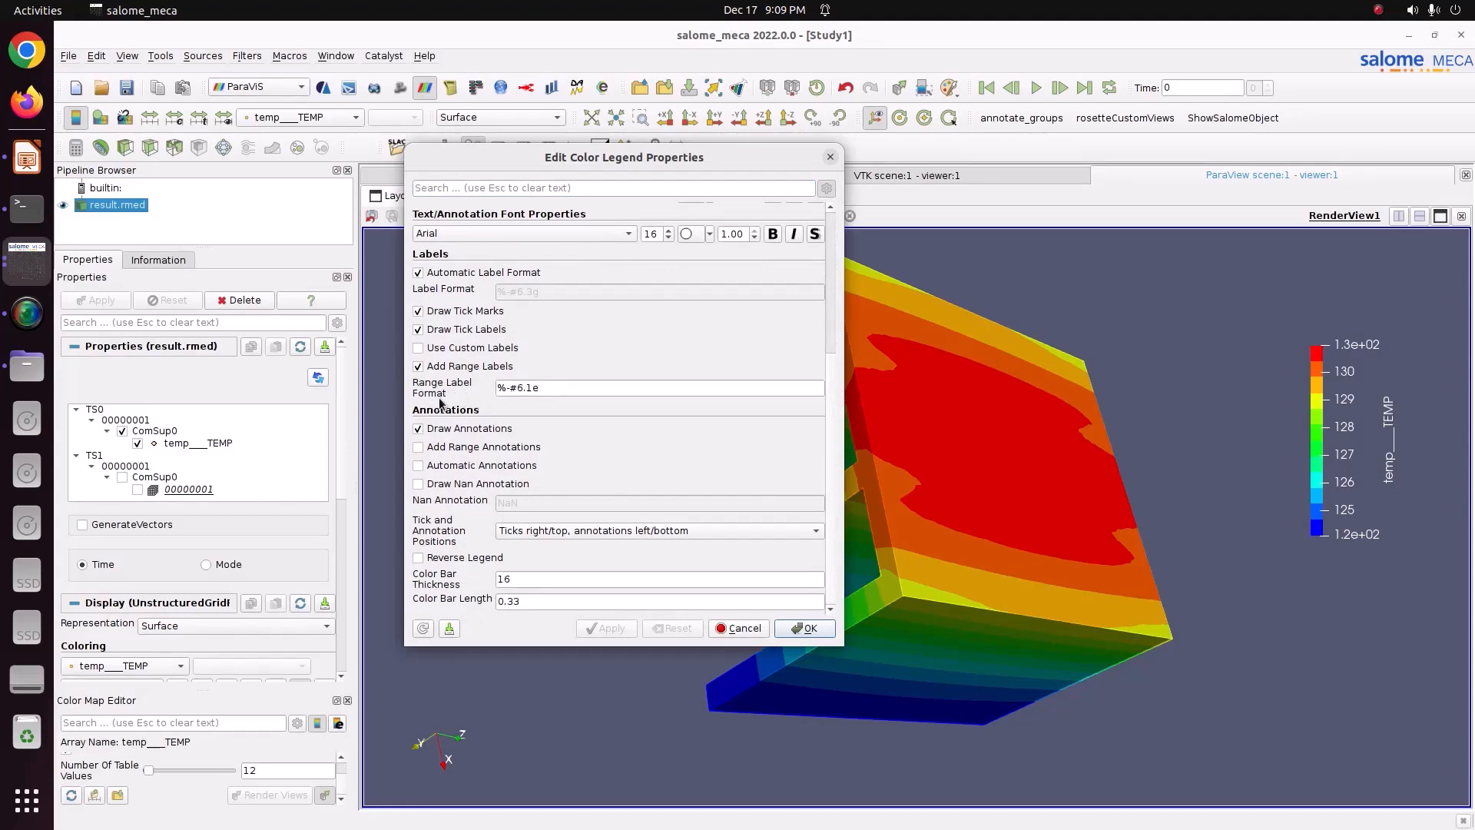
left_click(541, 388)
left_click(544, 388)
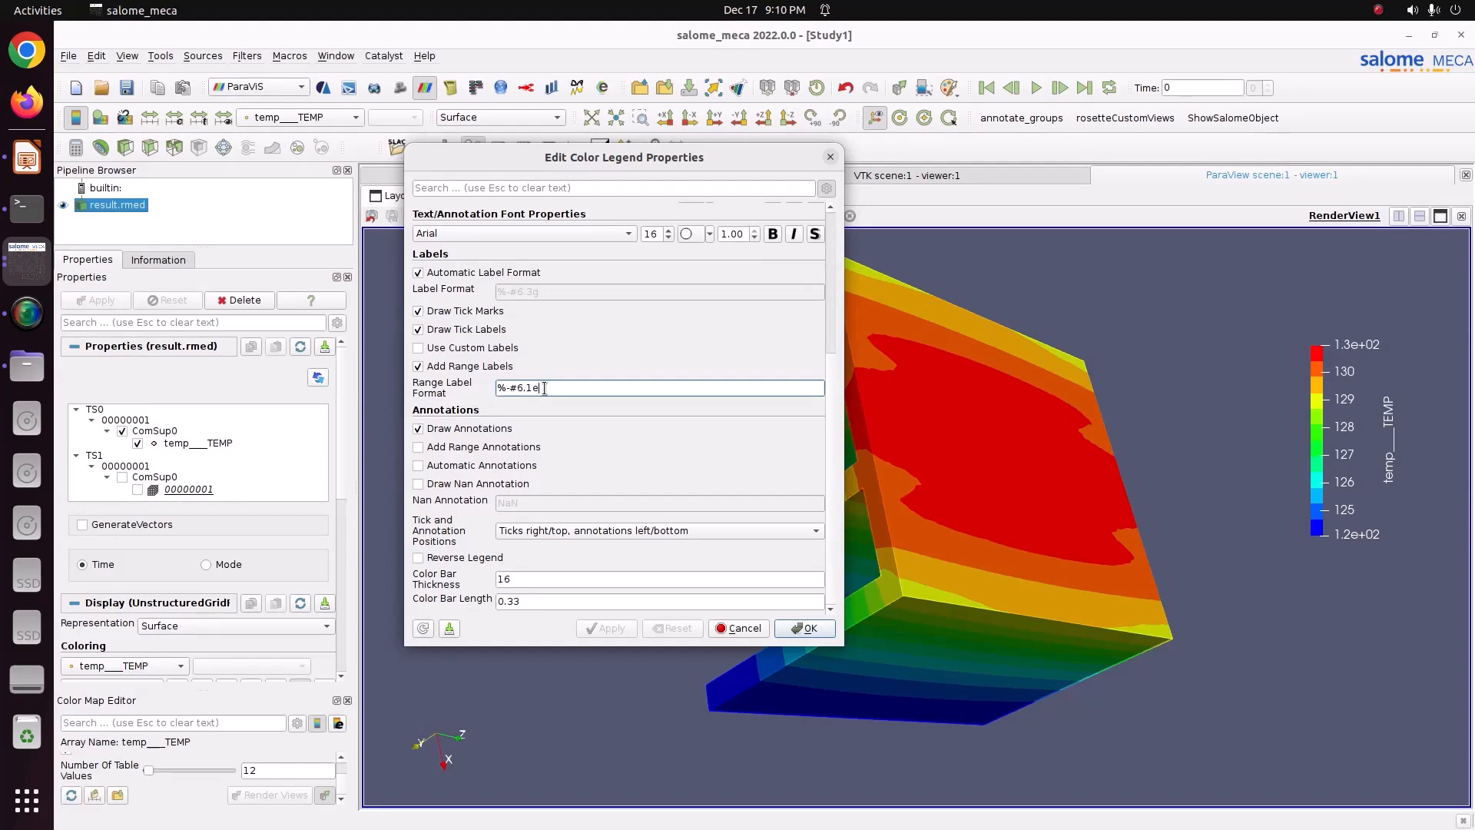
key("BackSpace")
left_click(625, 627)
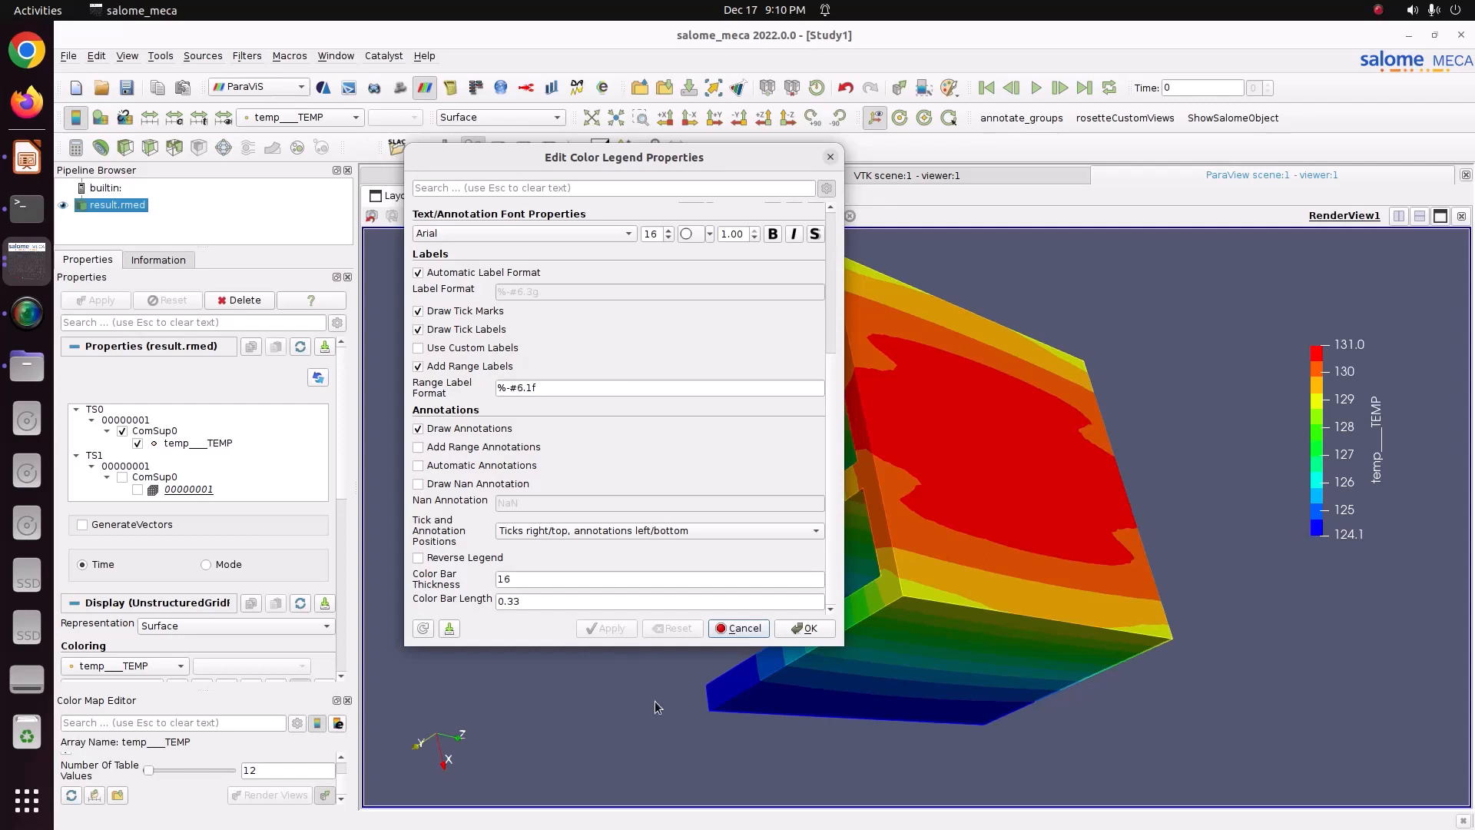
left_click(741, 628)
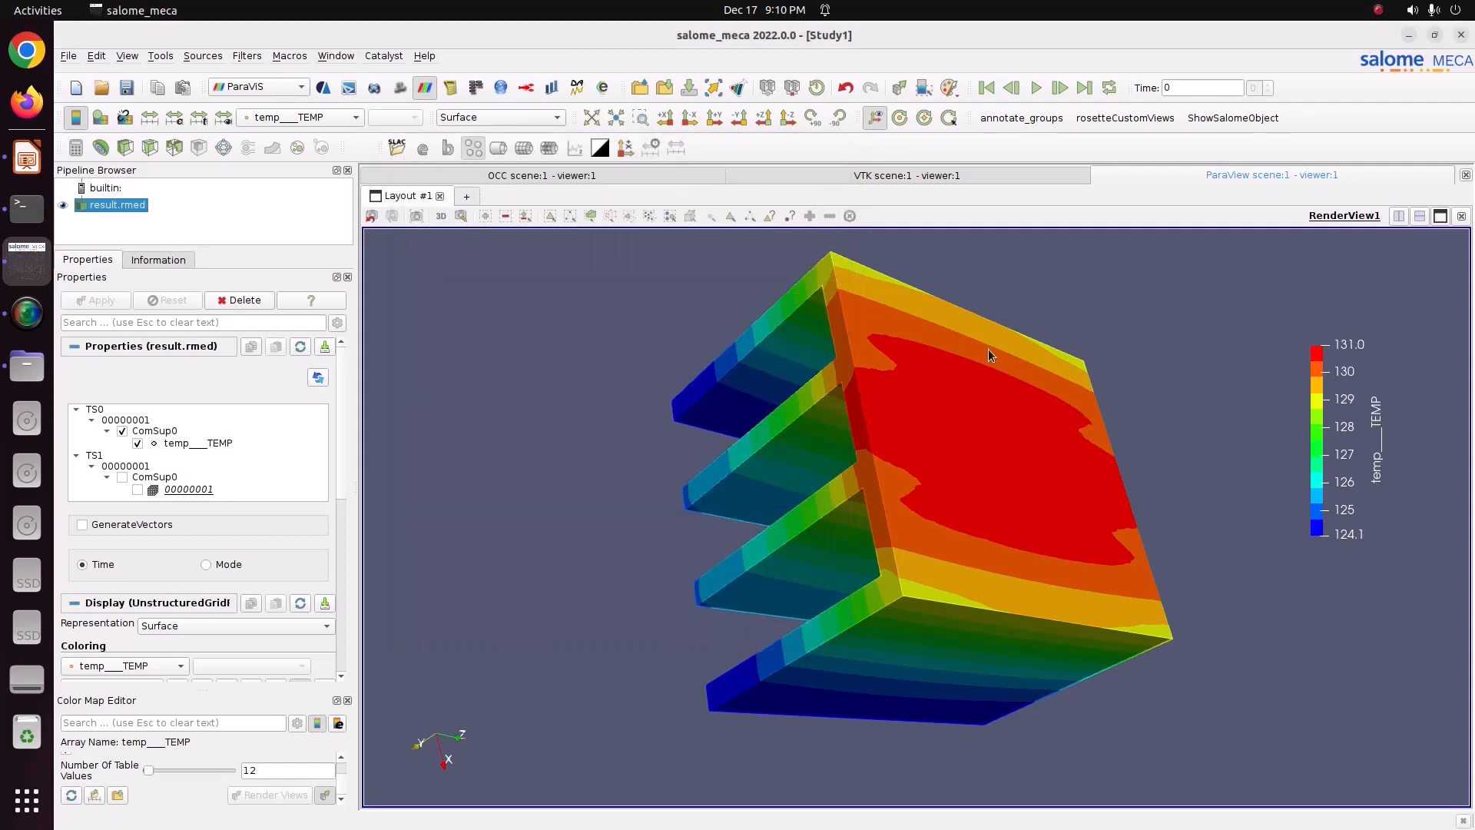
Step: Show the Selection Display Inspector and enable temp____TEMP as the point label for selections
left_click_drag(940, 429, 937, 458)
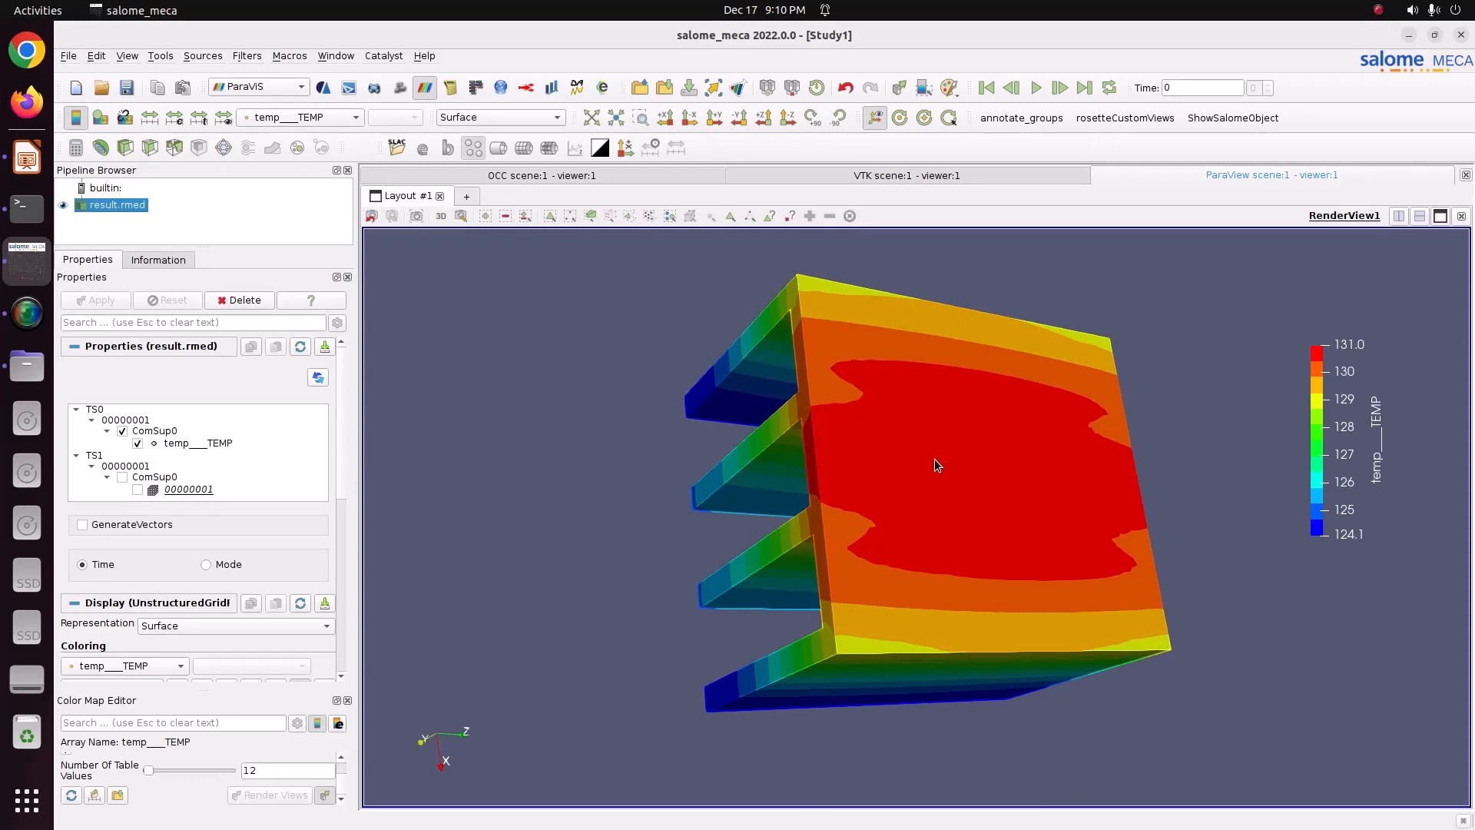
left_click_drag(934, 459, 1104, 449)
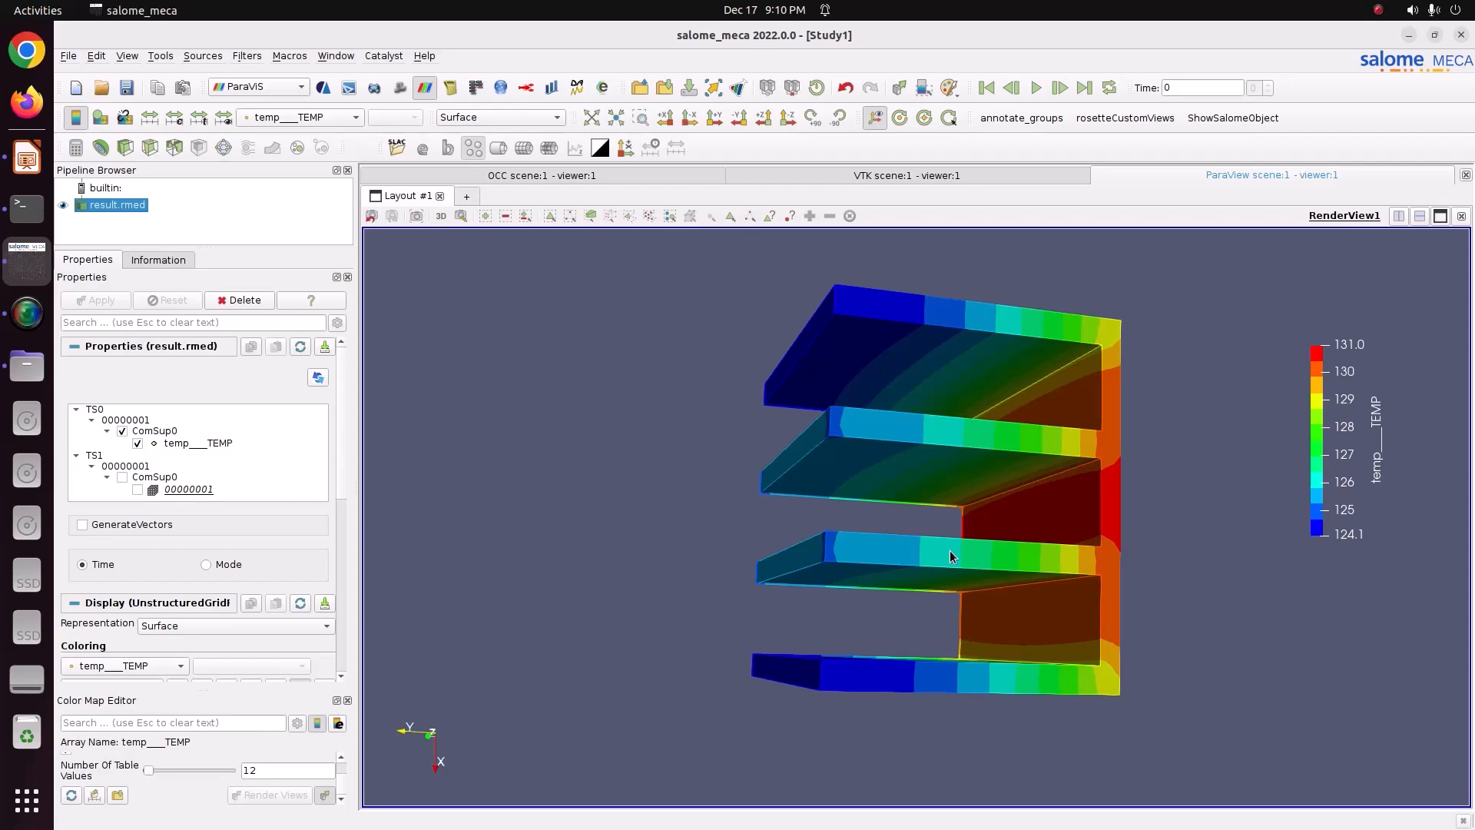
left_click_drag(950, 550, 1346, 501)
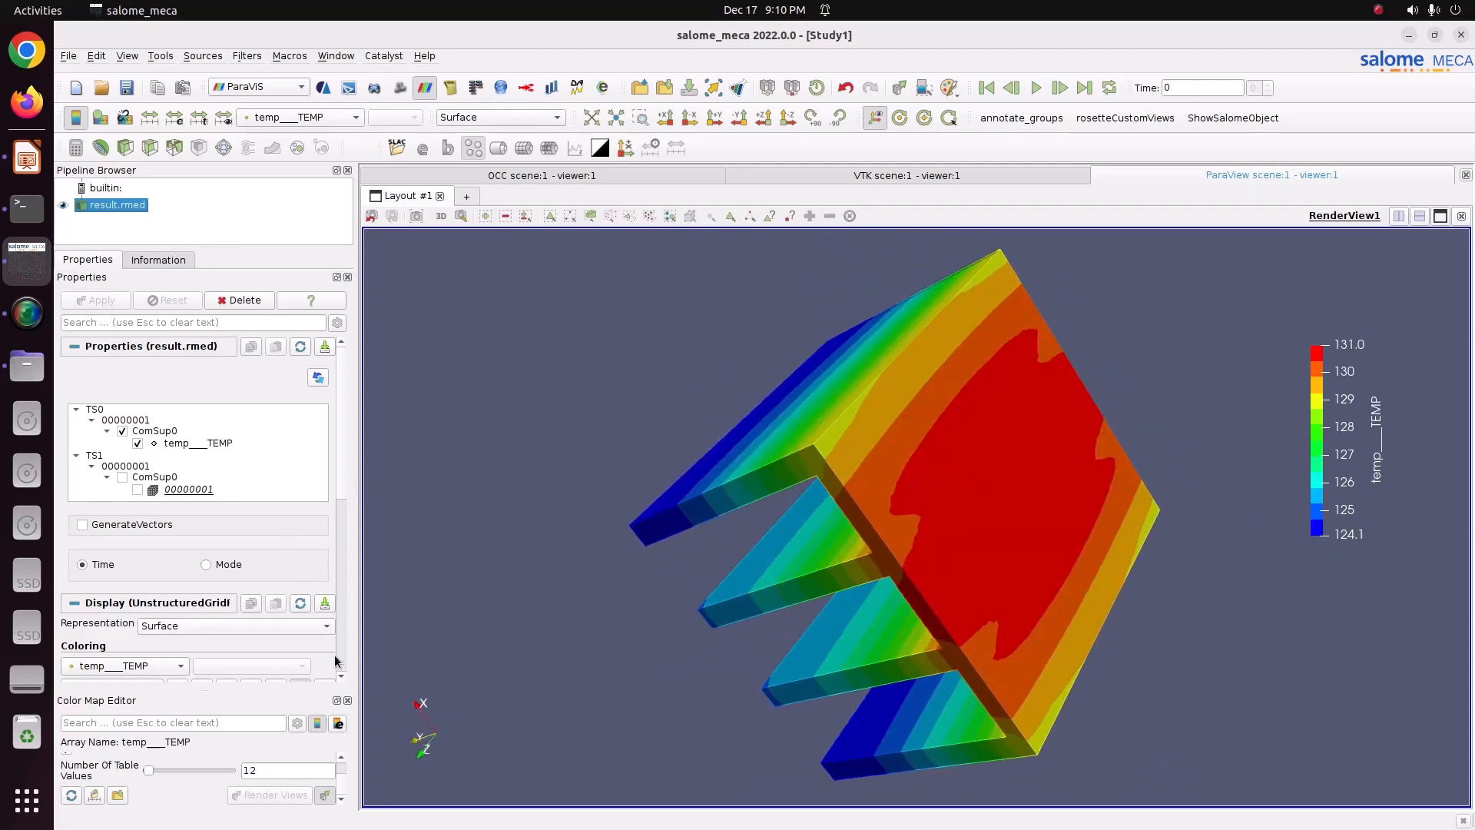
left_click(117, 58)
mouse_move(127, 91)
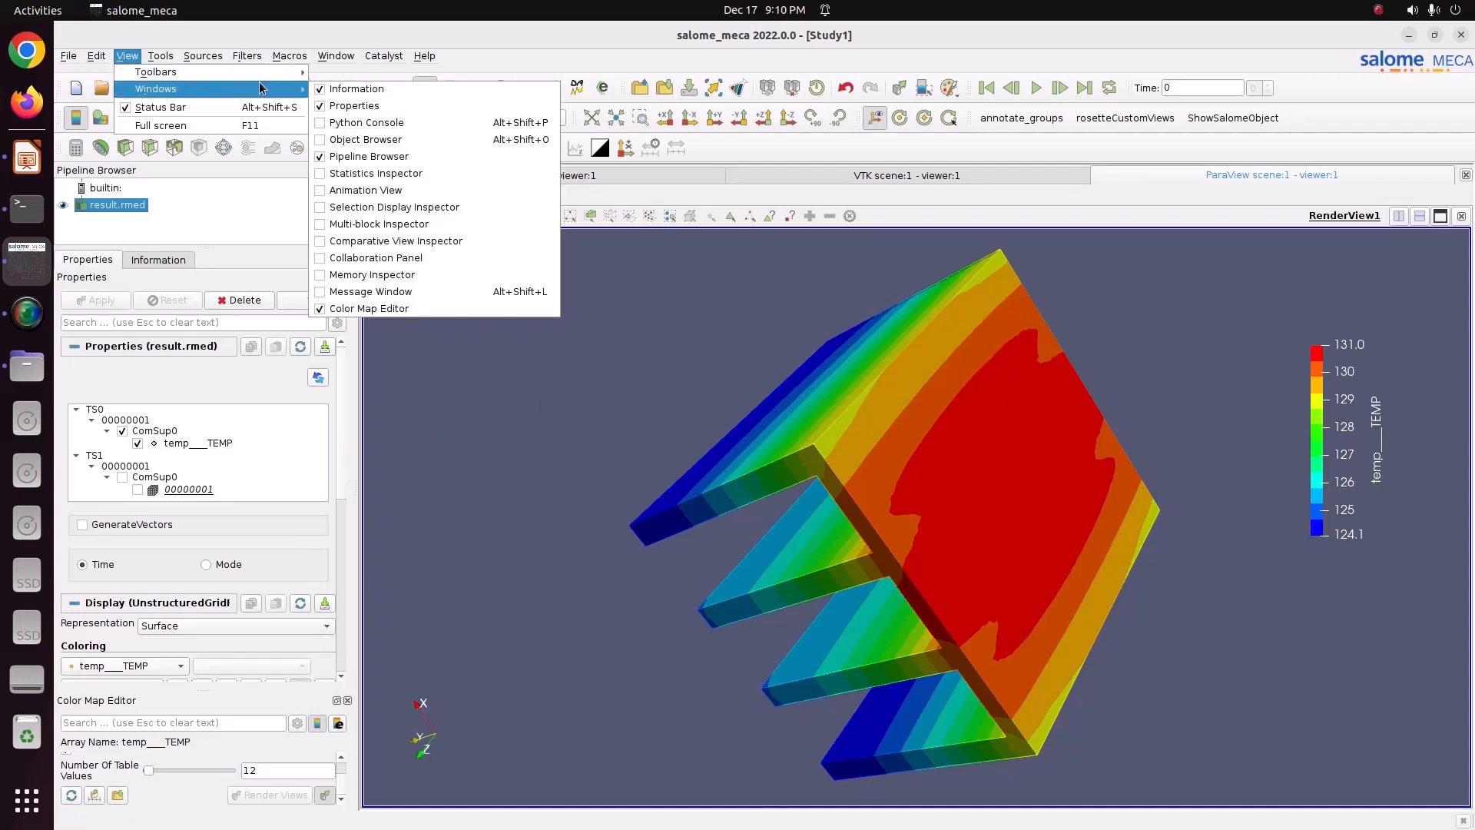
left_click(358, 207)
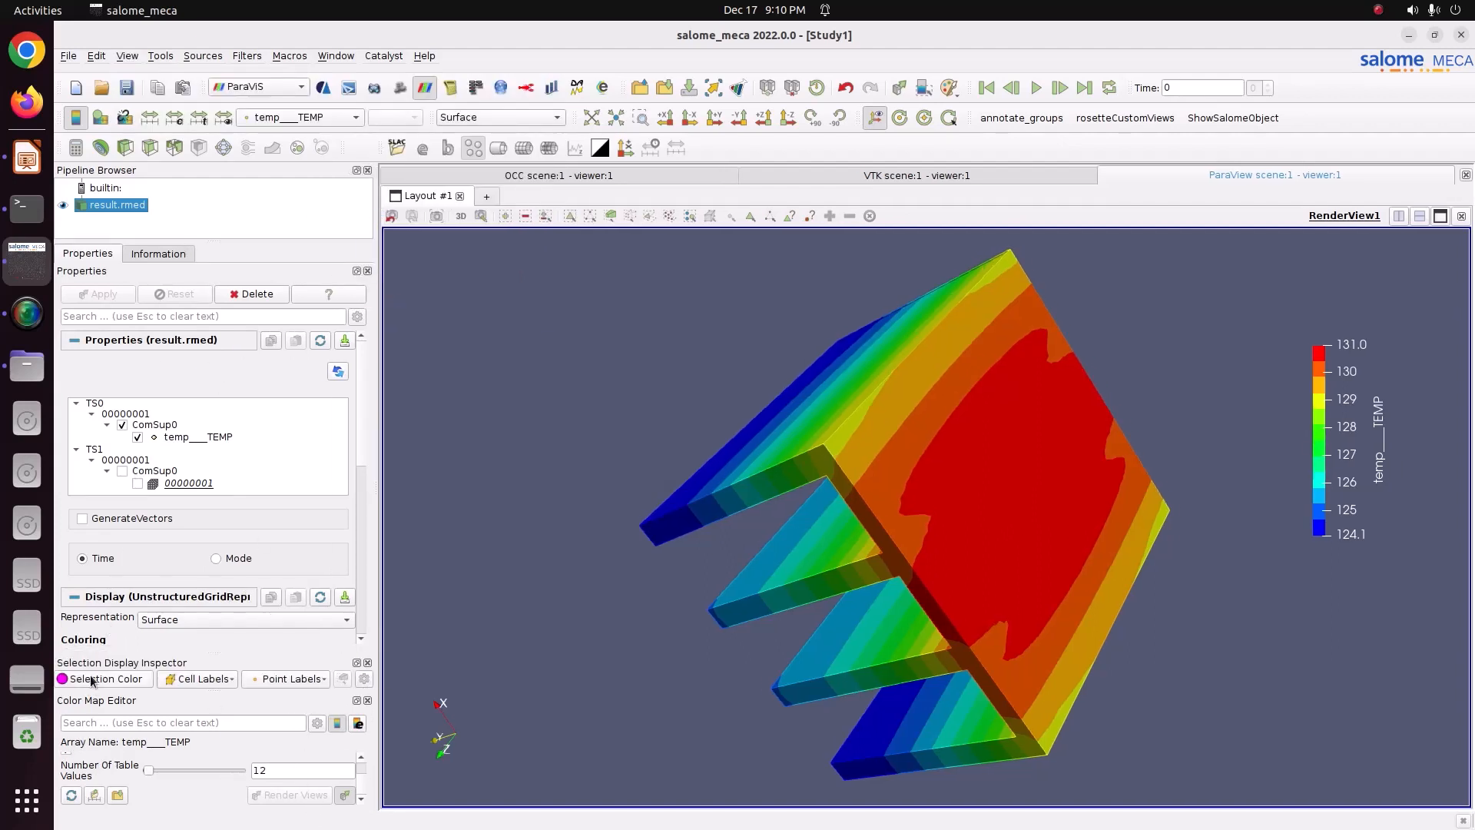
left_click(280, 682)
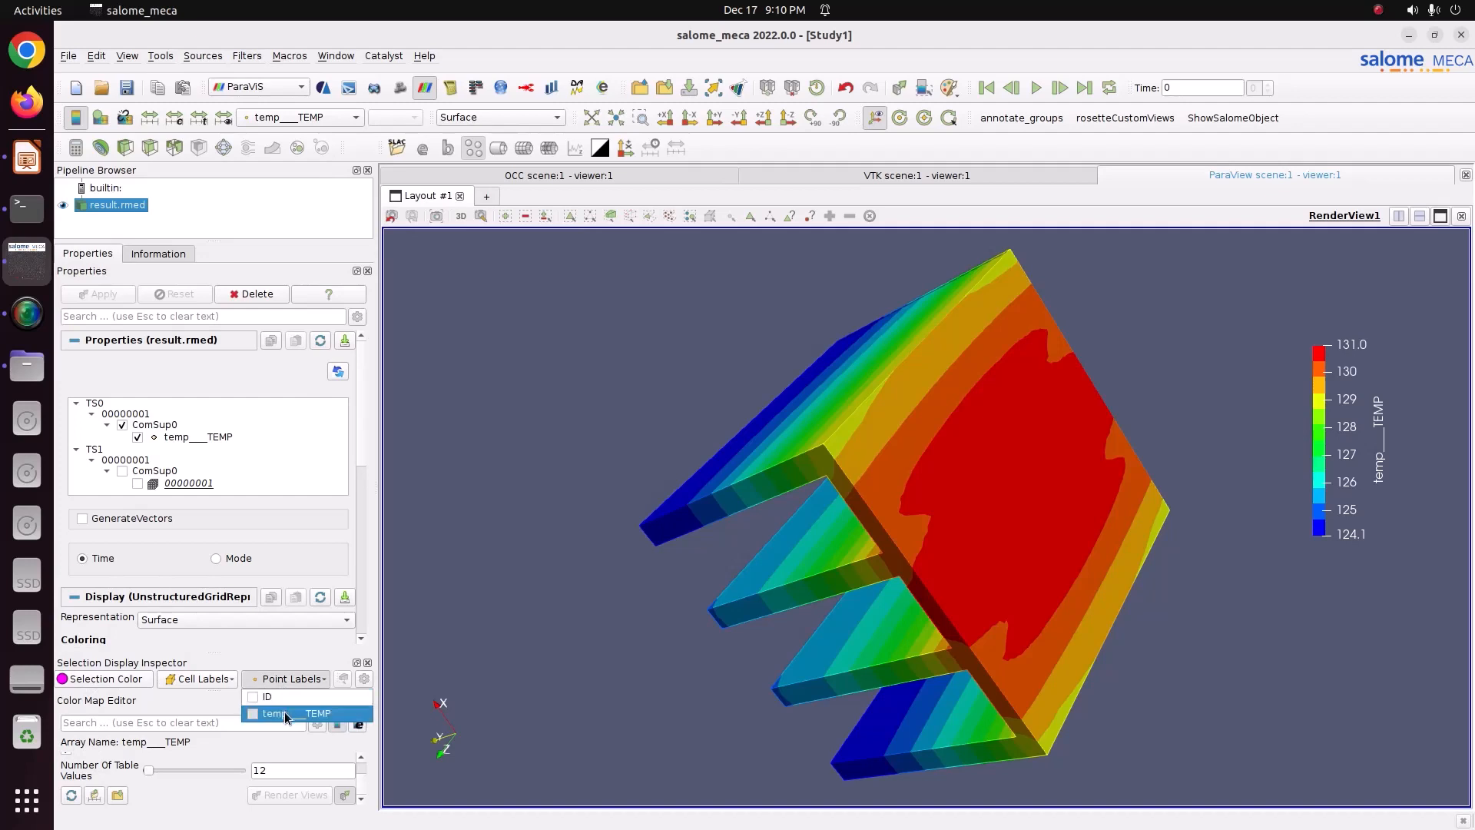
left_click(287, 713)
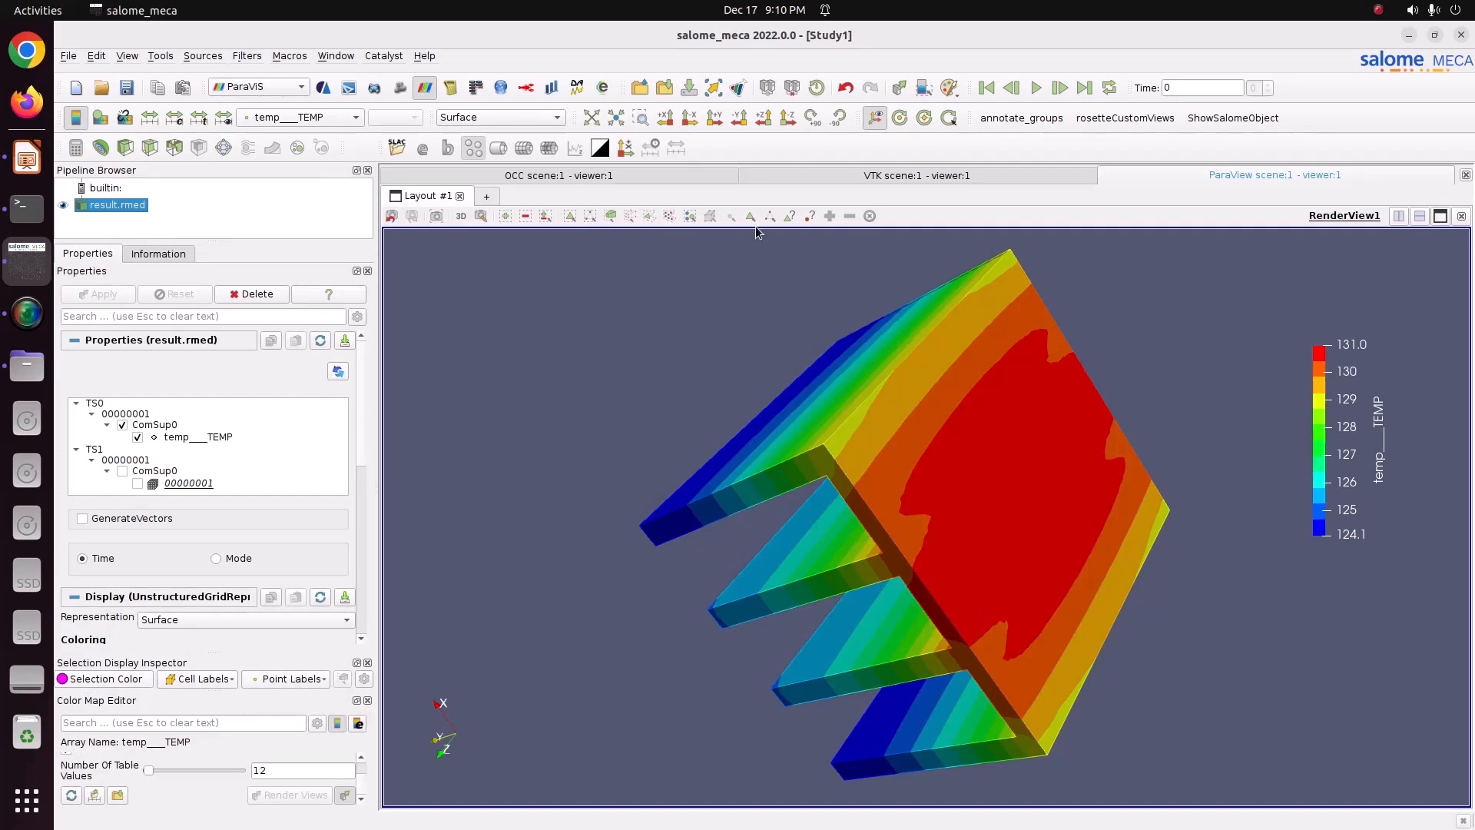
Step: Select points on the edge of the heat sink base beside the red hot zone to label their temperatures
left_click(810, 215)
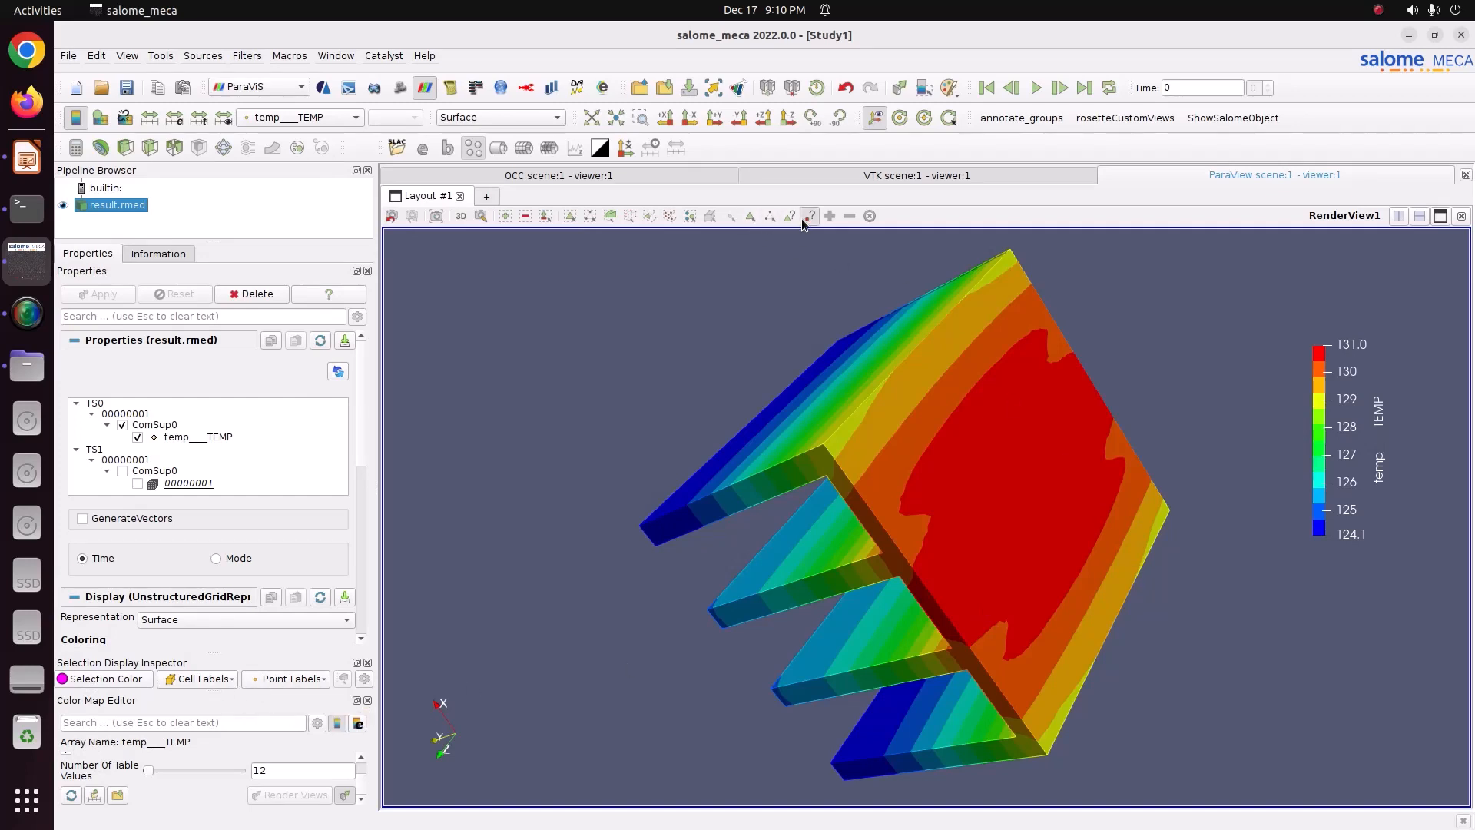
left_click(630, 216)
left_click(1069, 375)
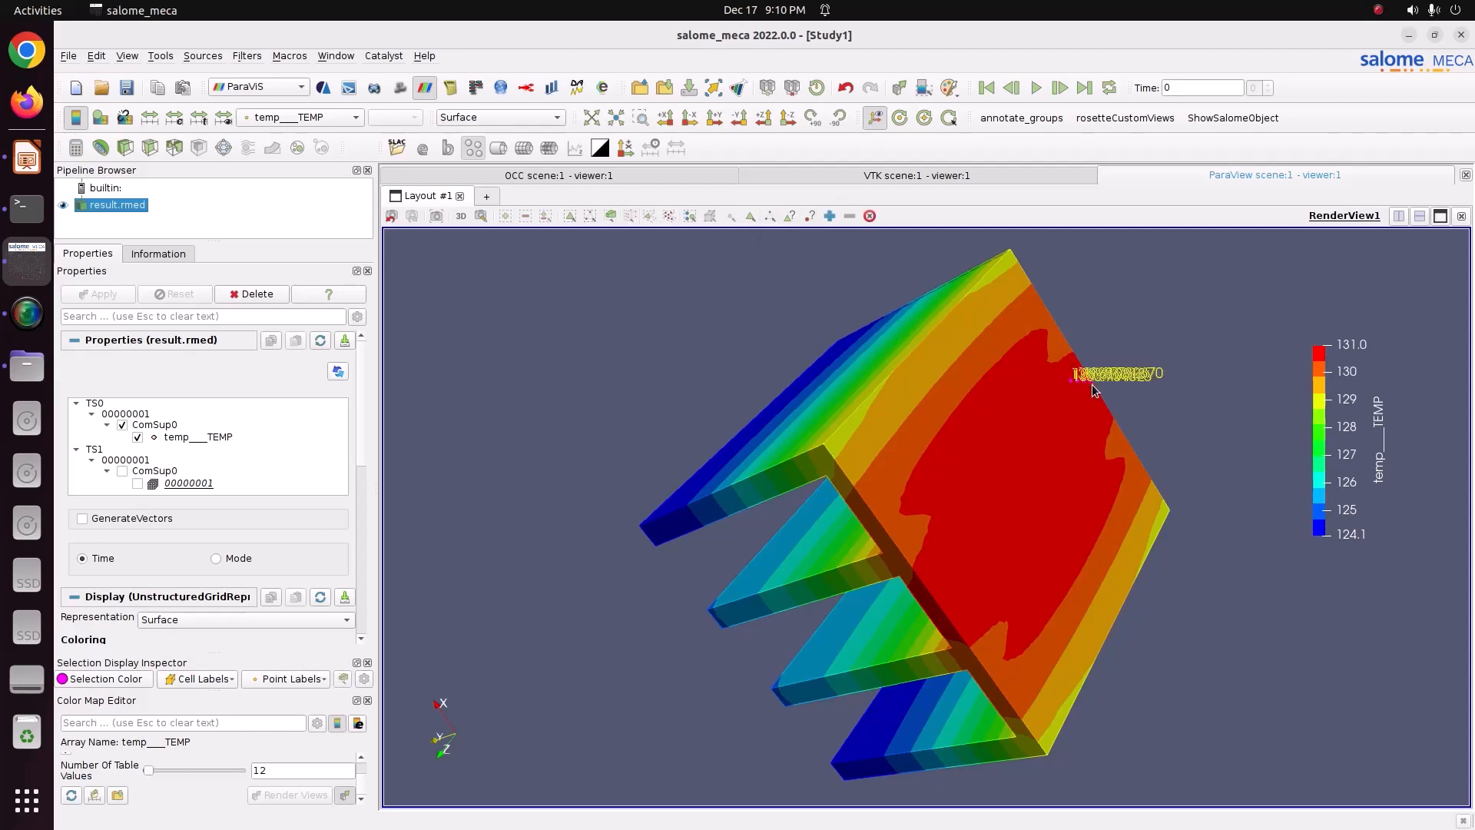
Step: Examine the temperature labels of the selected edge points up close
scroll(1095, 390, "up", 10)
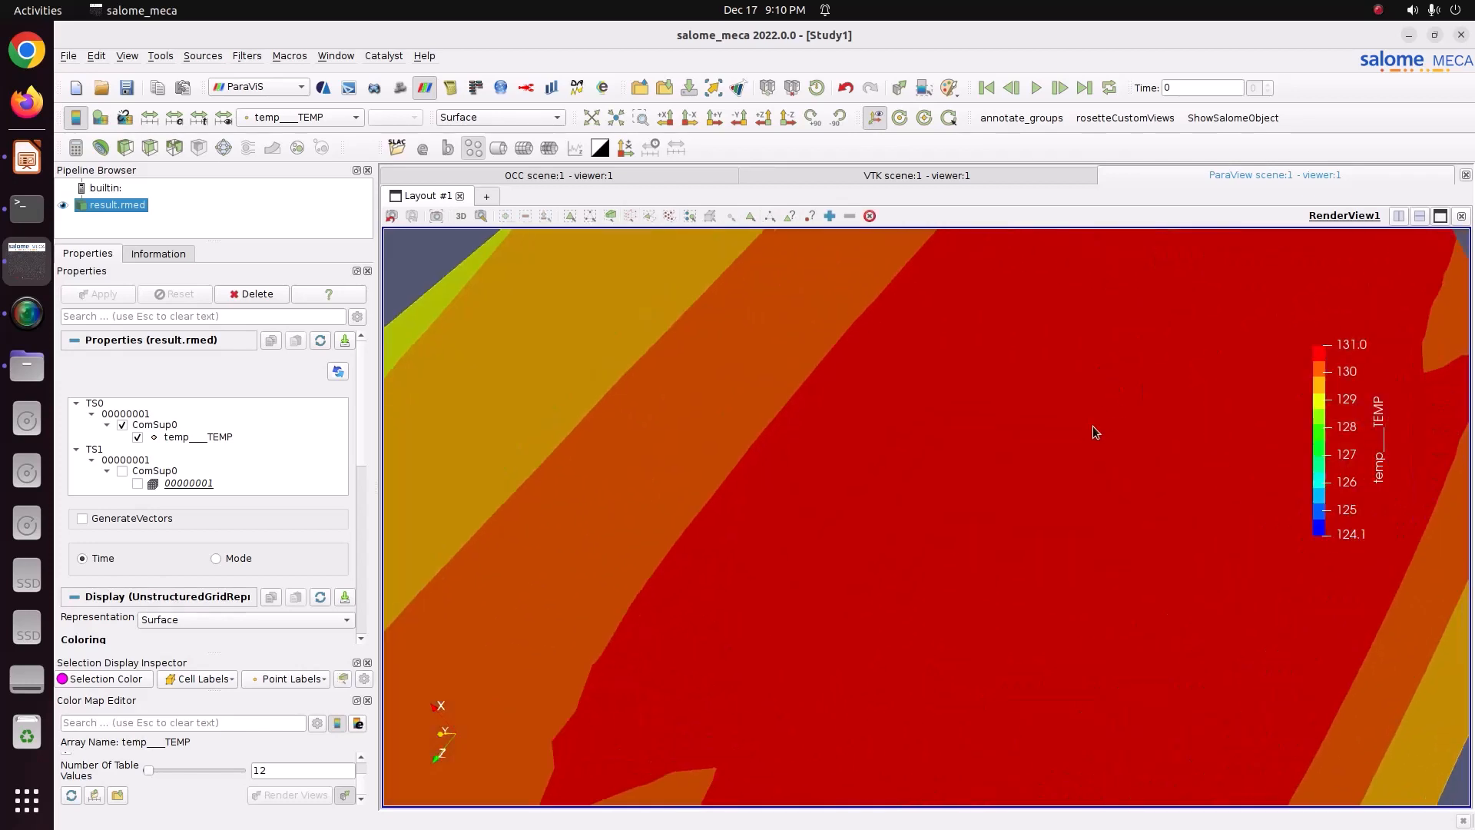
middle_click_drag(1093, 425, 910, 667)
scroll(1187, 452, "up", 2)
middle_click_drag(1291, 380, 1002, 461)
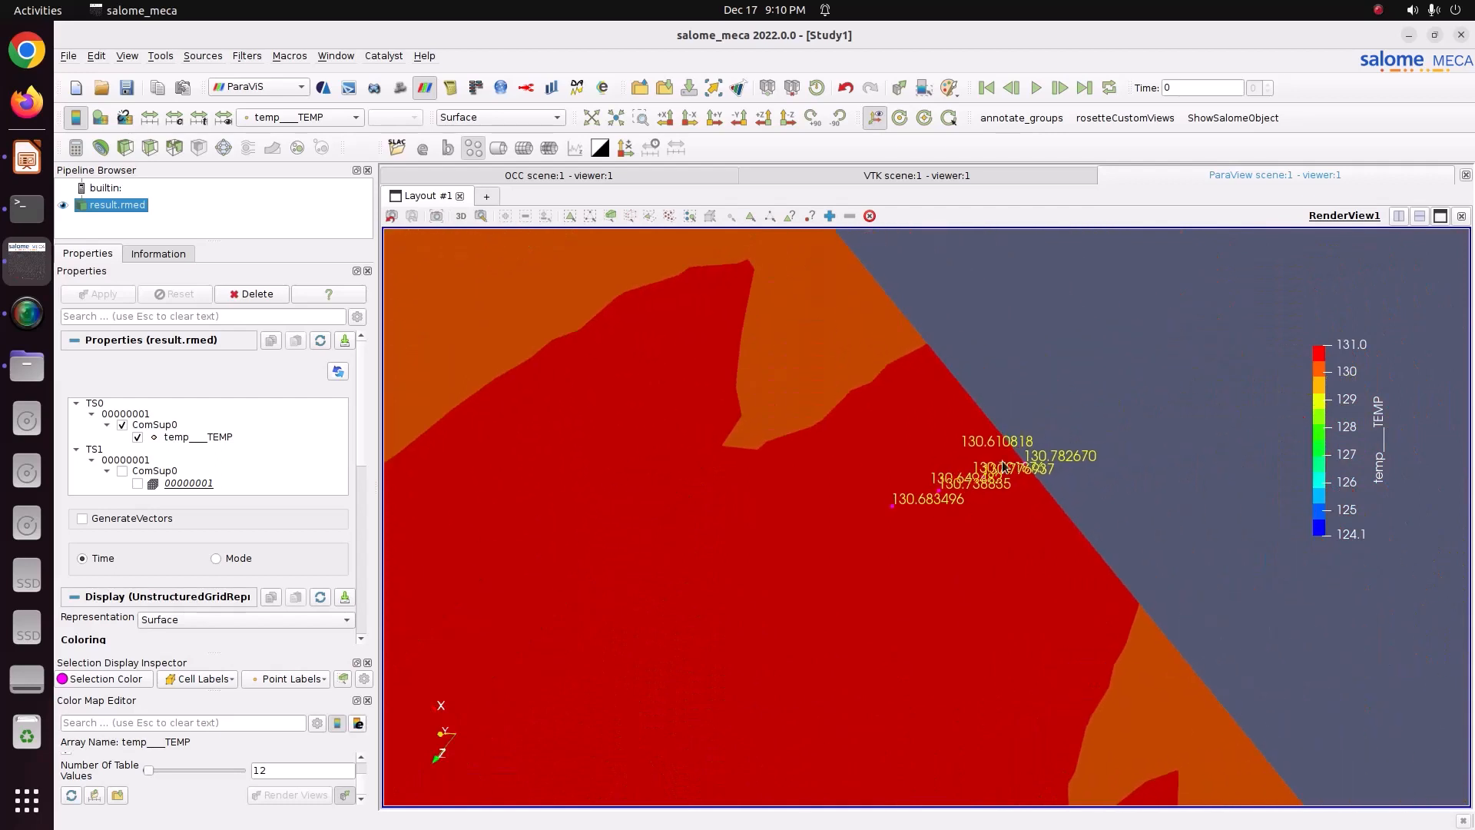
scroll(987, 466, "up", 5)
scroll(961, 461, "down", 3)
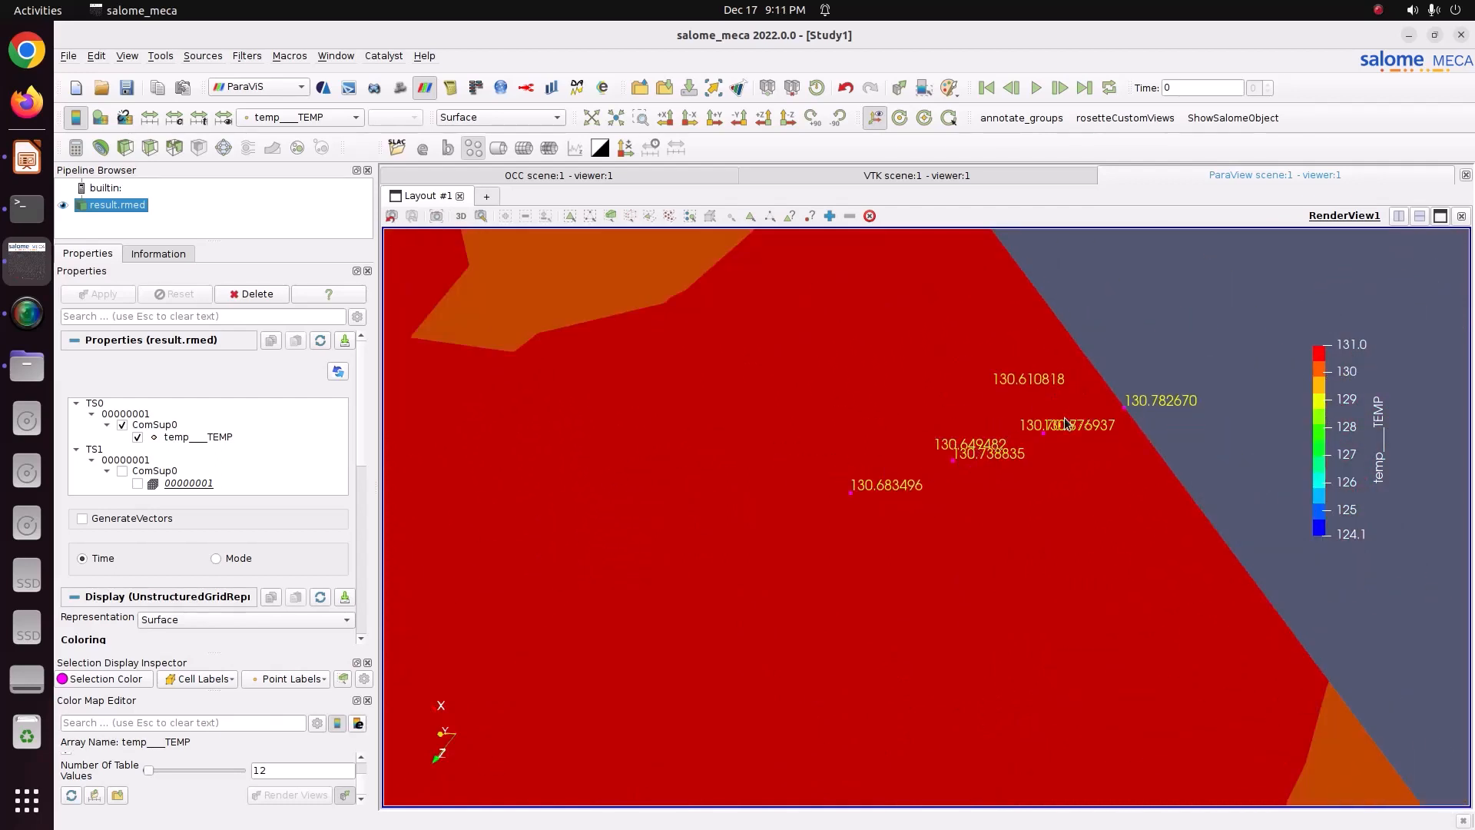
scroll(1154, 410, "down", 3)
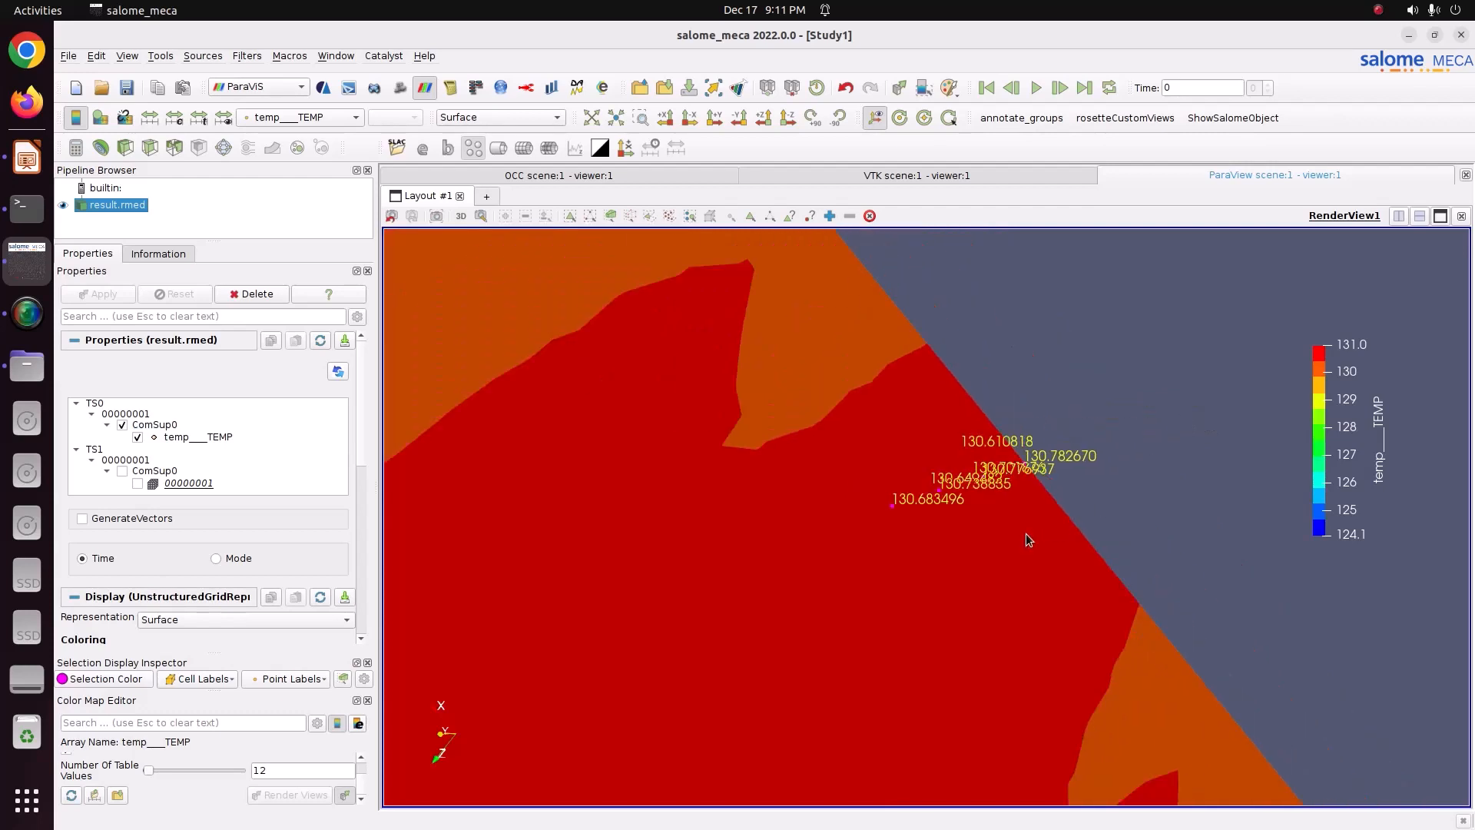
scroll(1026, 533, "up", 4)
scroll(808, 616, "down", 5)
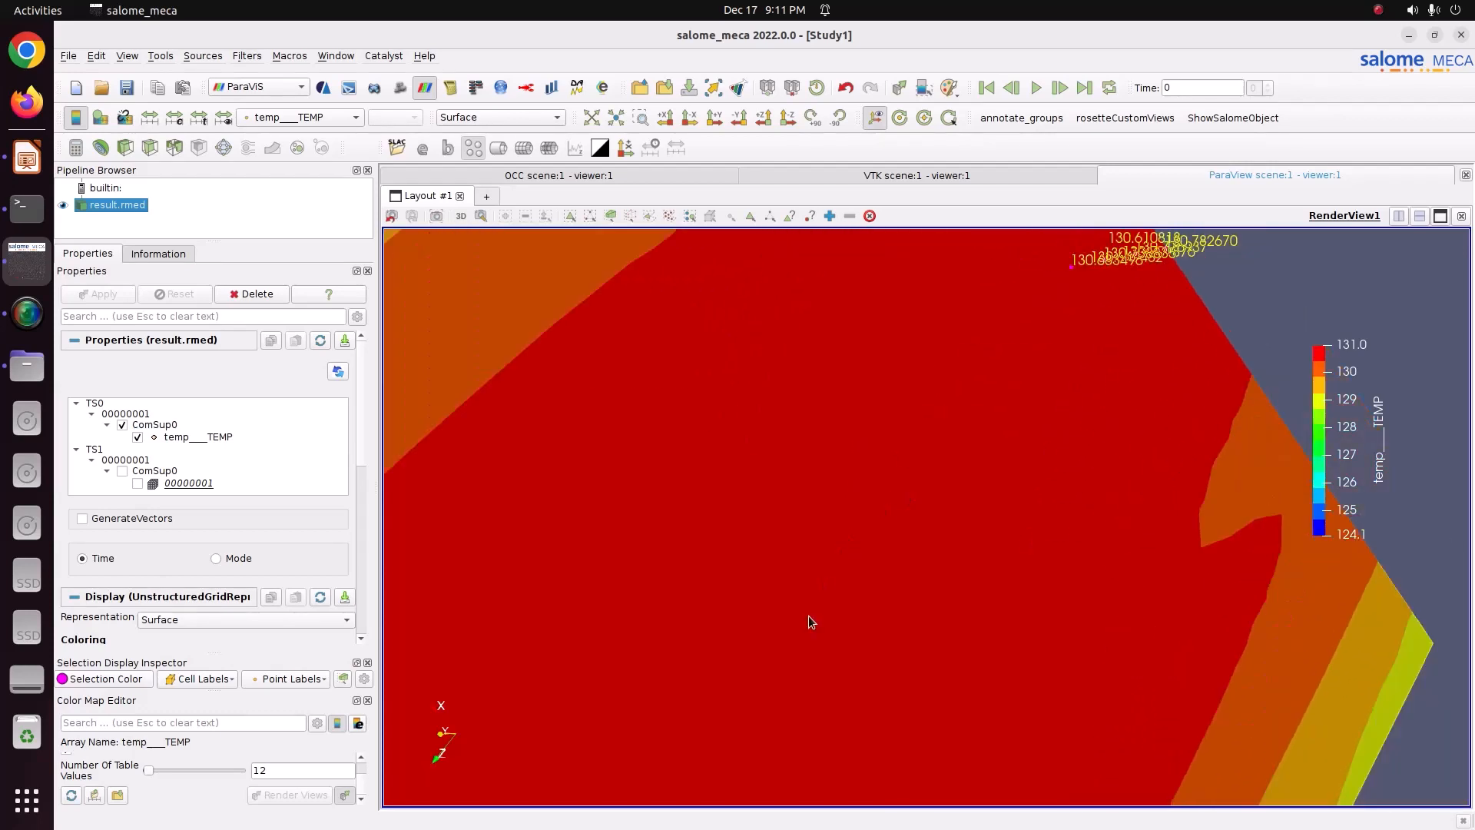
scroll(808, 615, "down", 5)
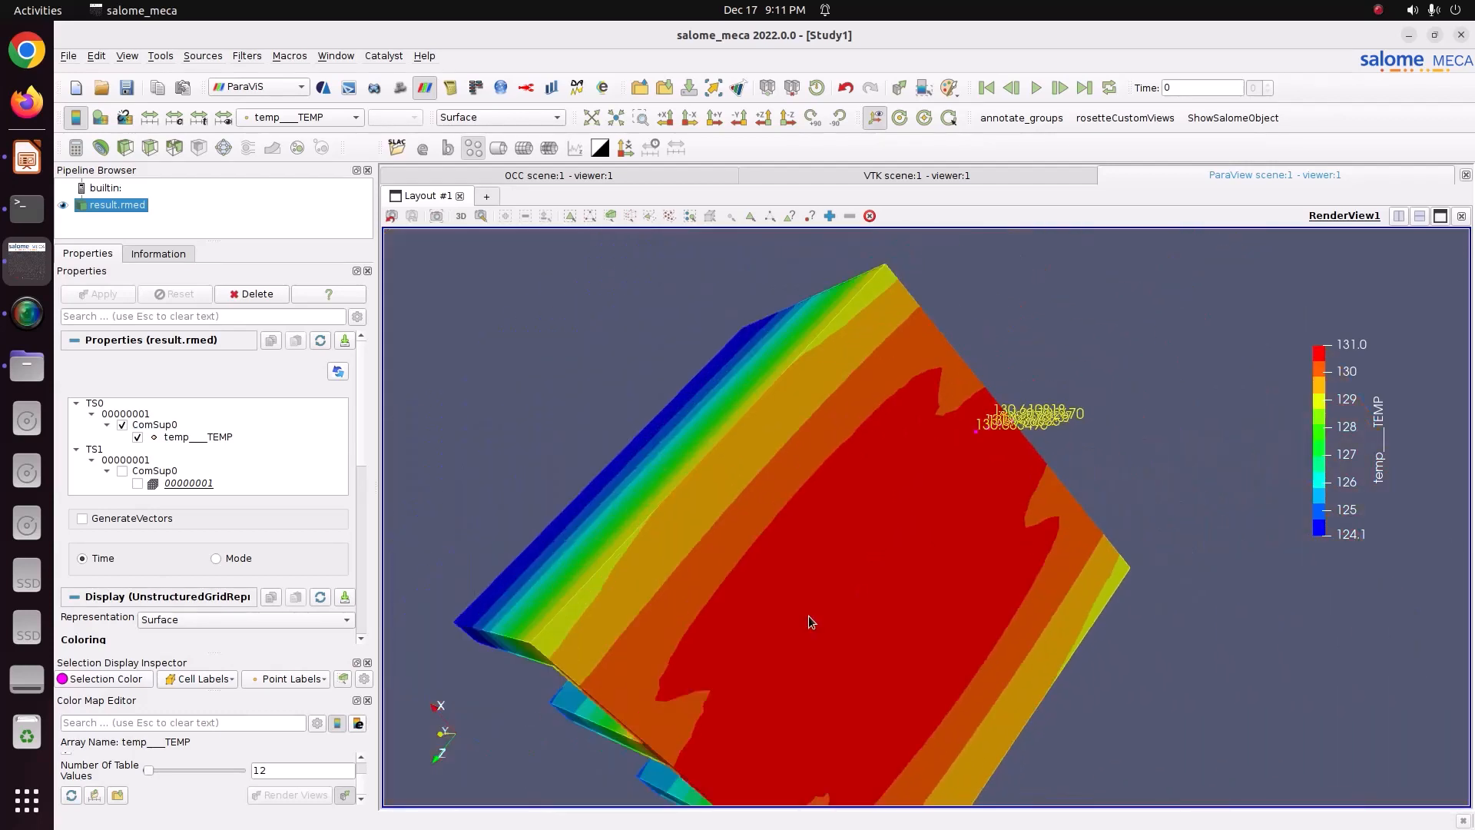
Step: Use Find Data to select the cells in result.rmed whose ID is max, and locate the first listed point on the model
left_click(925, 88)
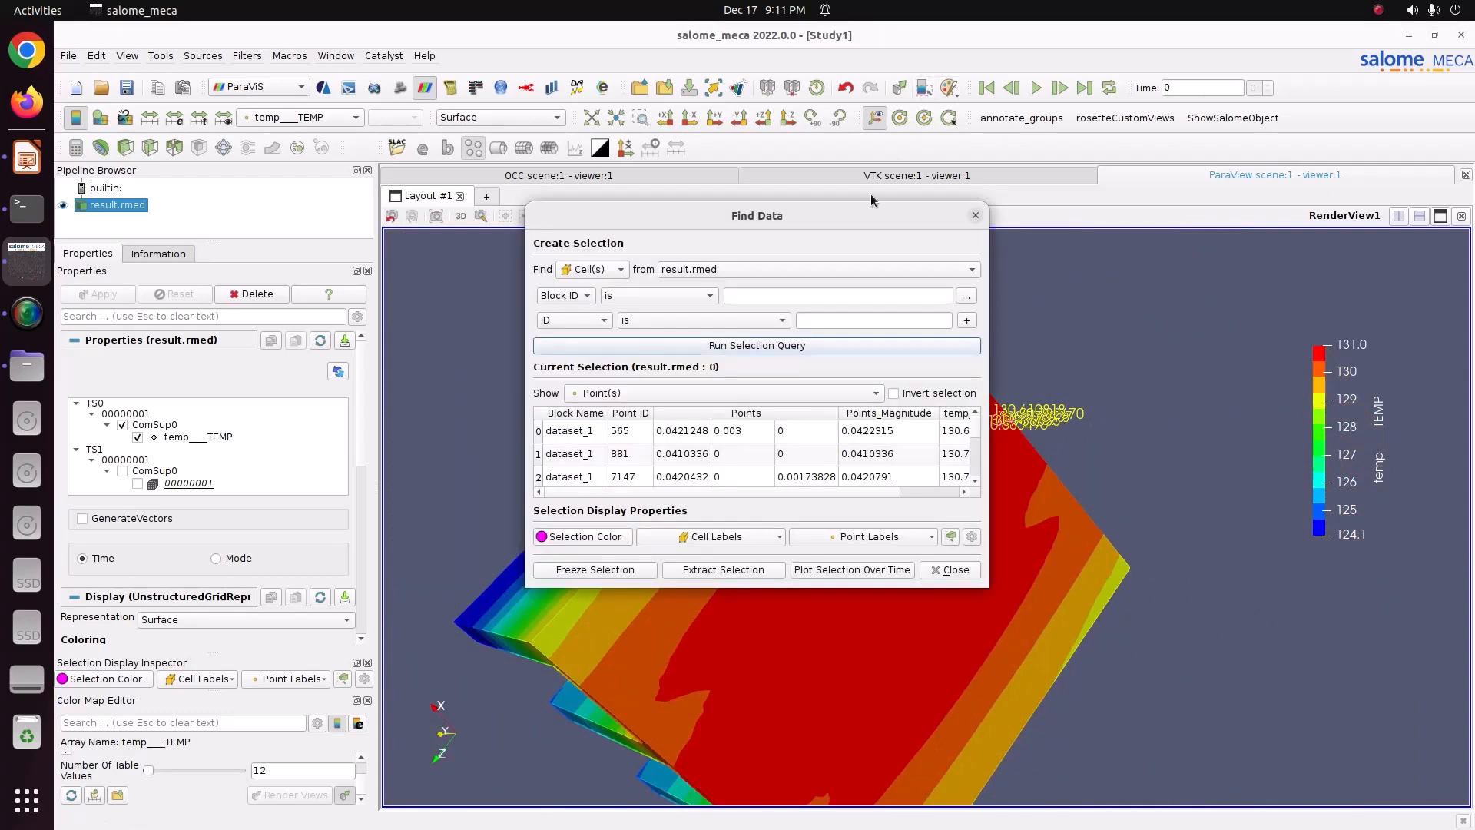
left_click(655, 325)
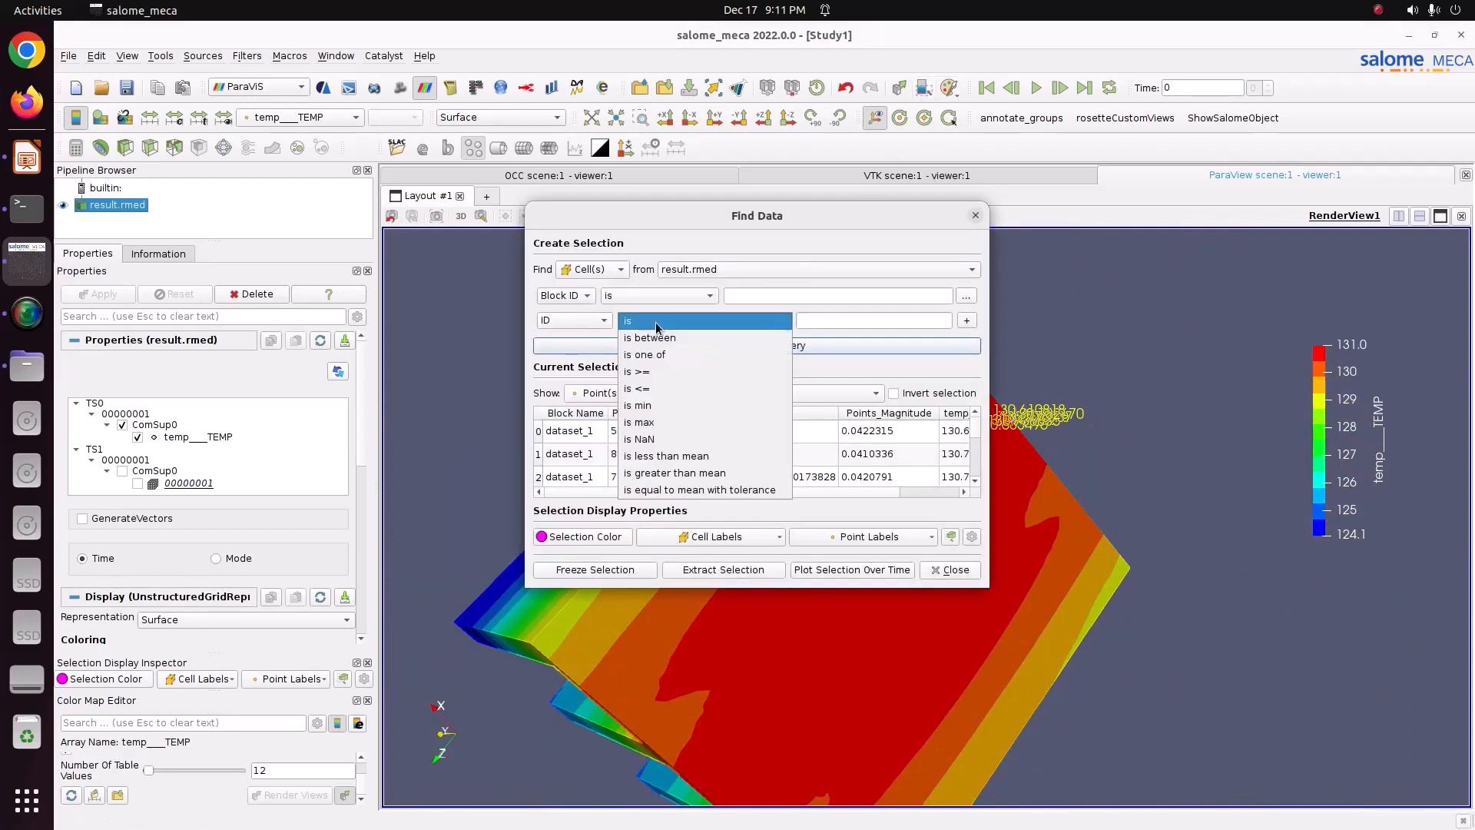
left_click(656, 325)
left_click(746, 326)
left_click(696, 422)
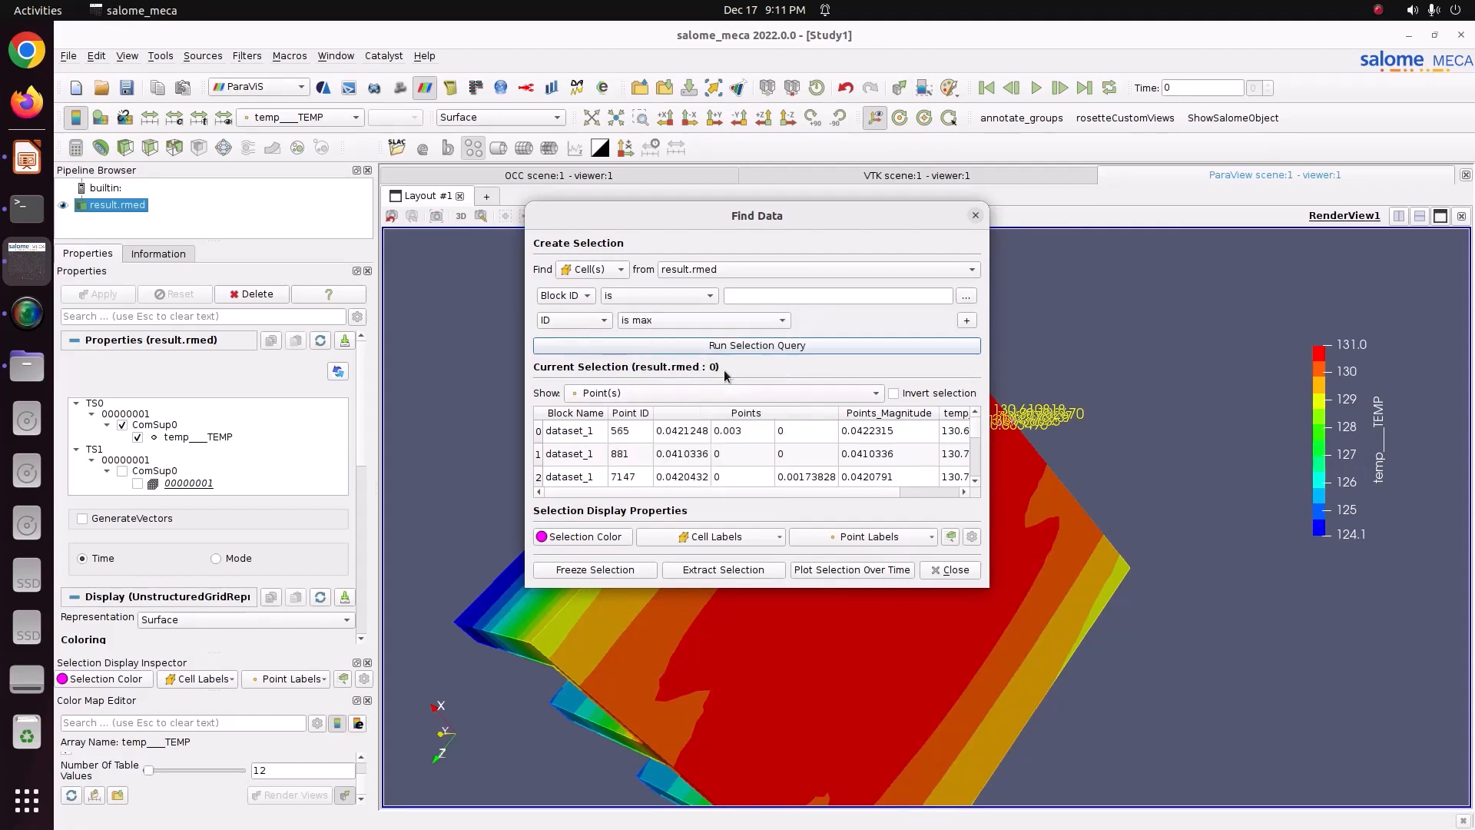
left_click(734, 346)
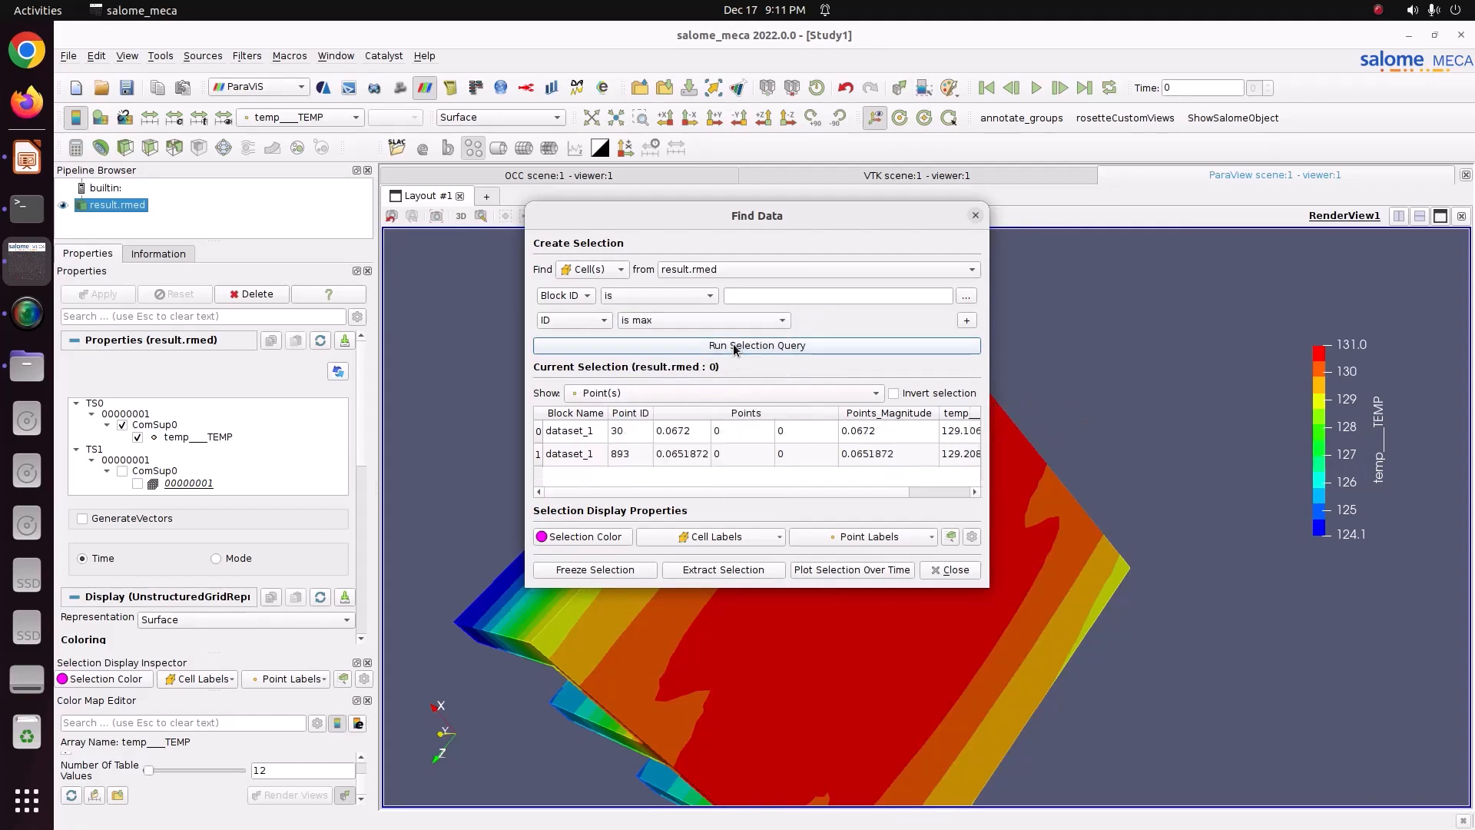
left_click(588, 436)
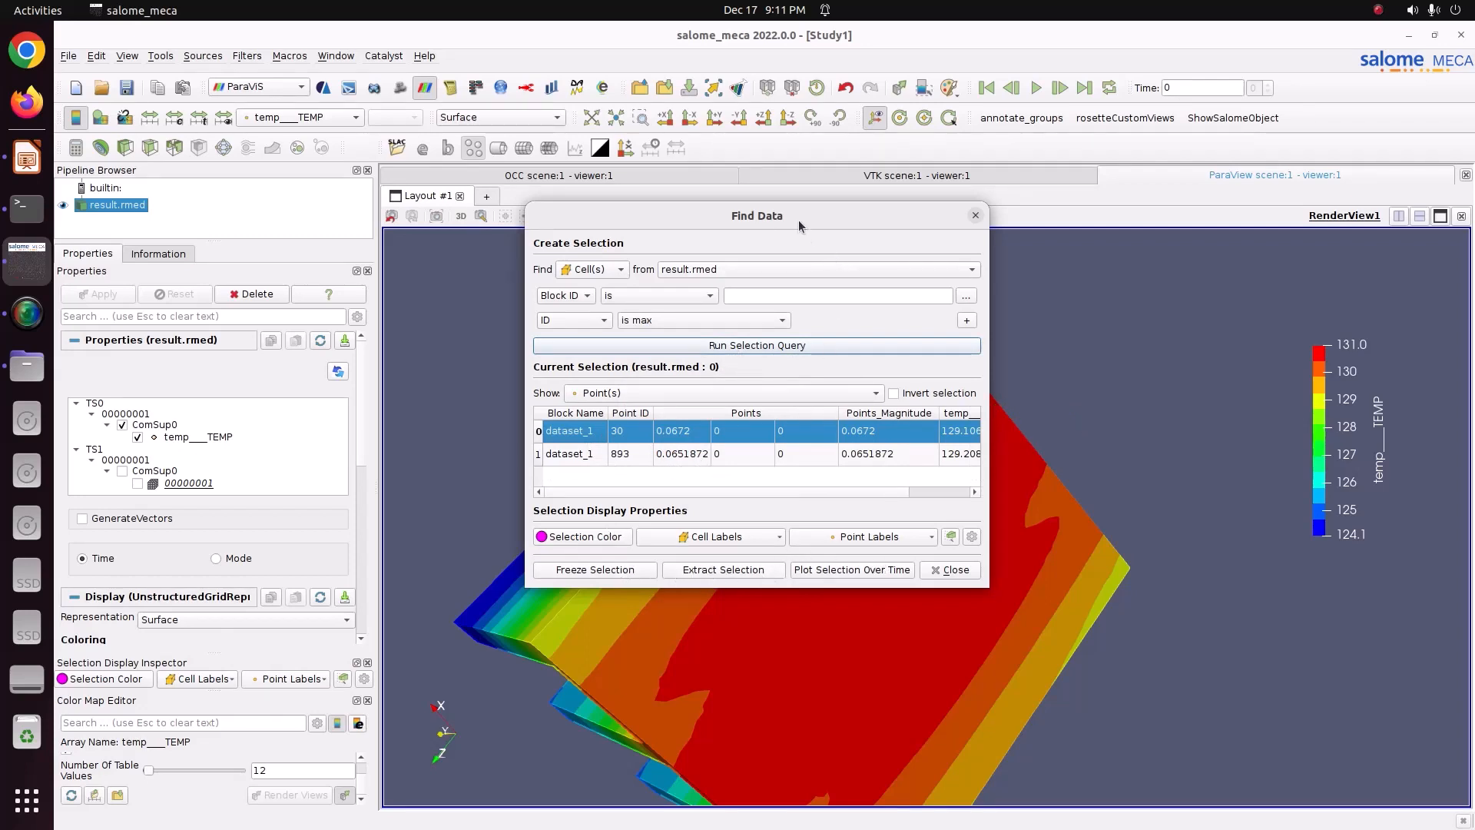
left_click_drag(799, 219, 1373, 138)
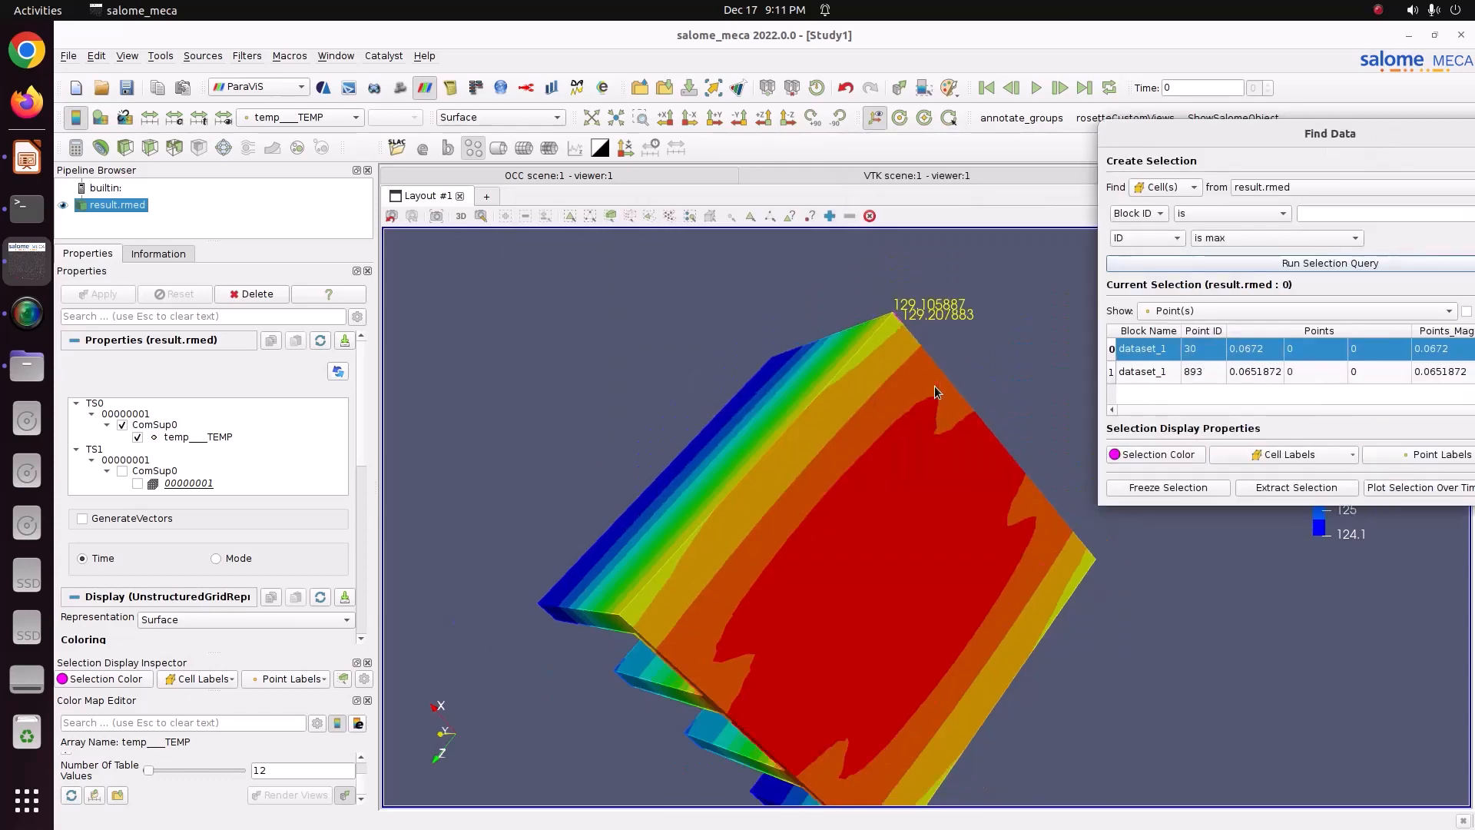
left_click_drag(935, 386, 696, 424)
left_click(1136, 459)
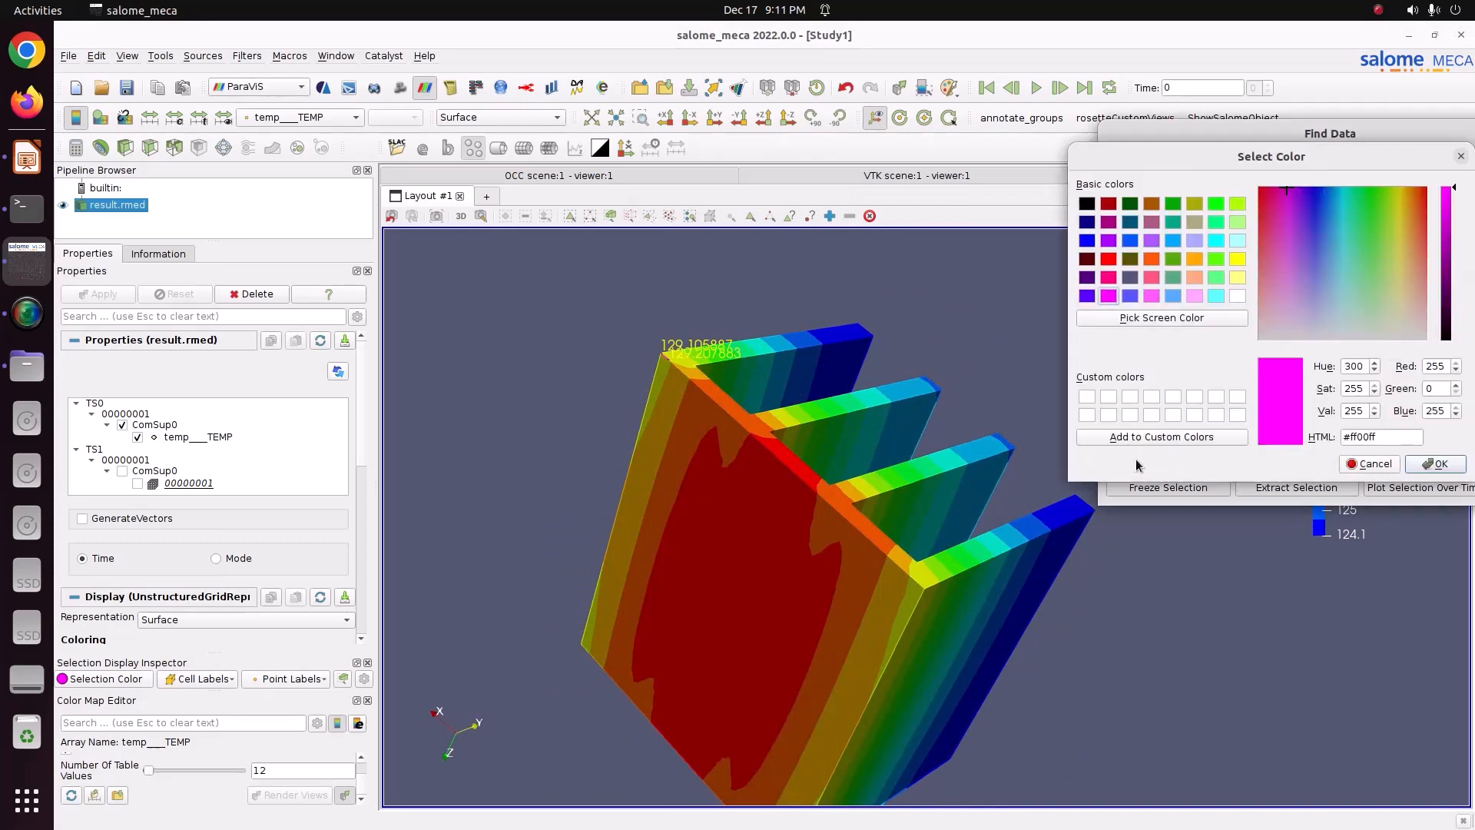
left_click(1437, 463)
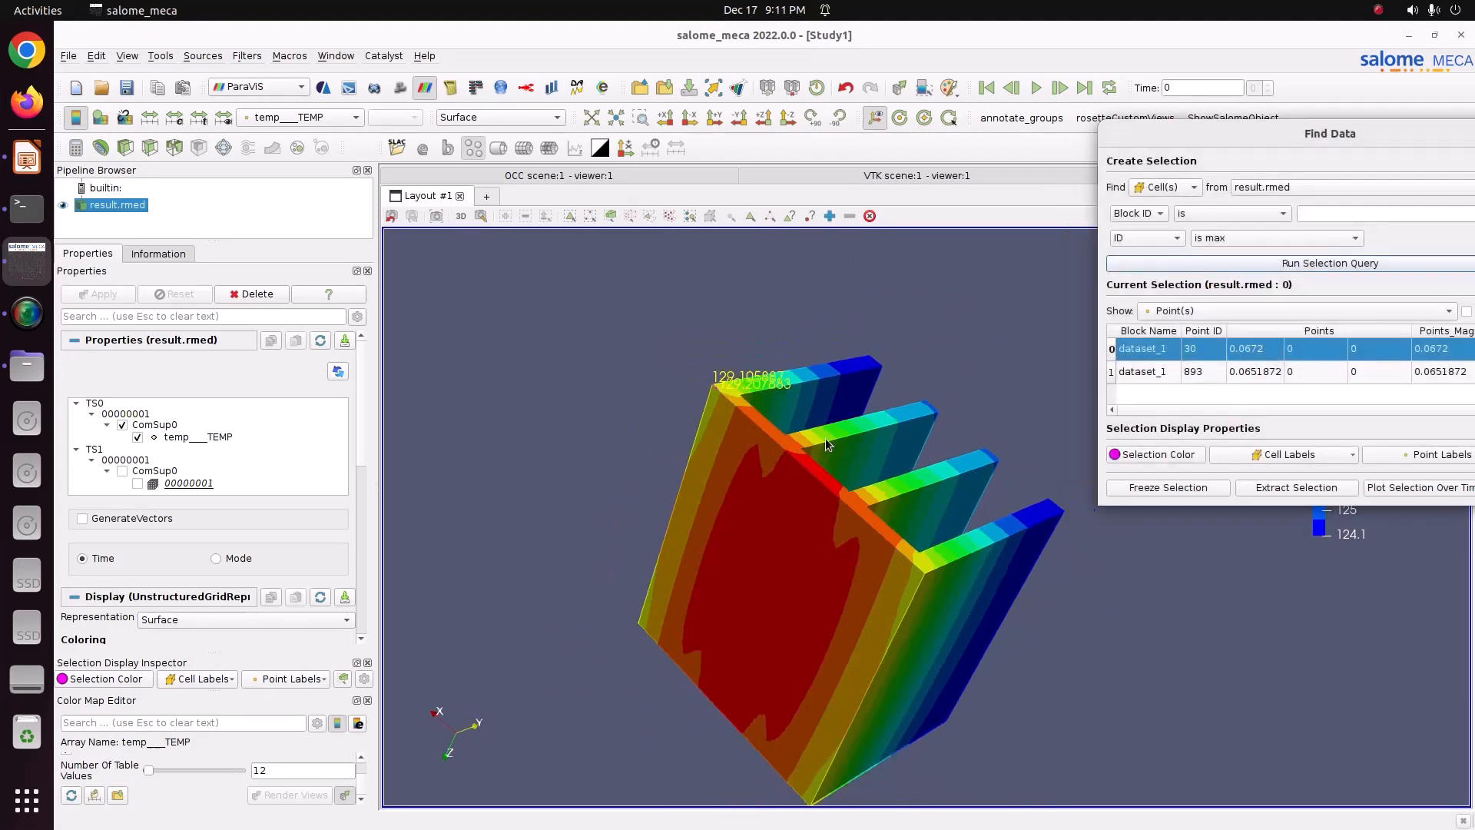
left_click(1237, 455)
left_click(1239, 454)
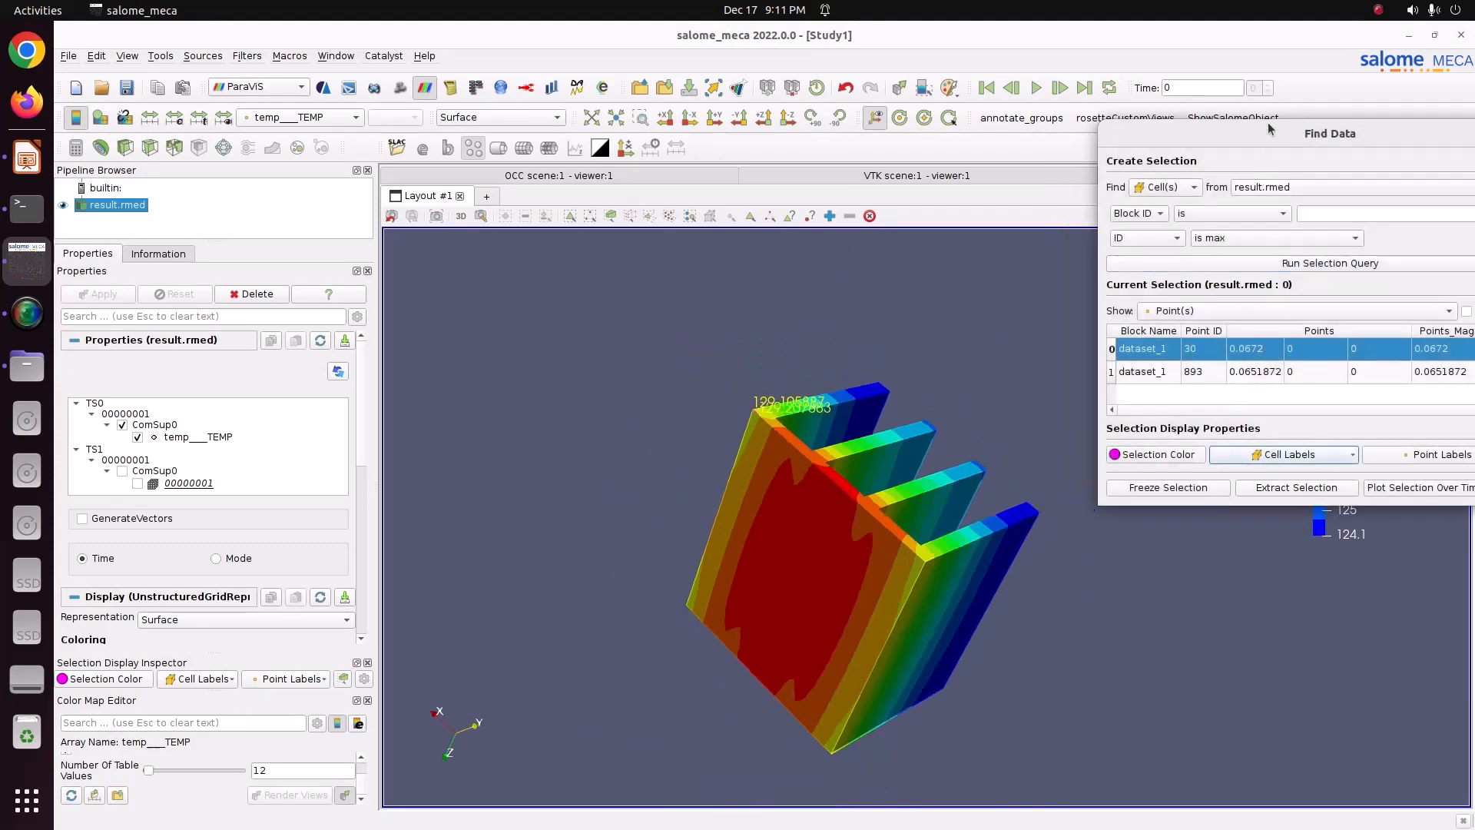
left_click_drag(1271, 134, 1047, 63)
left_click(1074, 383)
left_click(1074, 383)
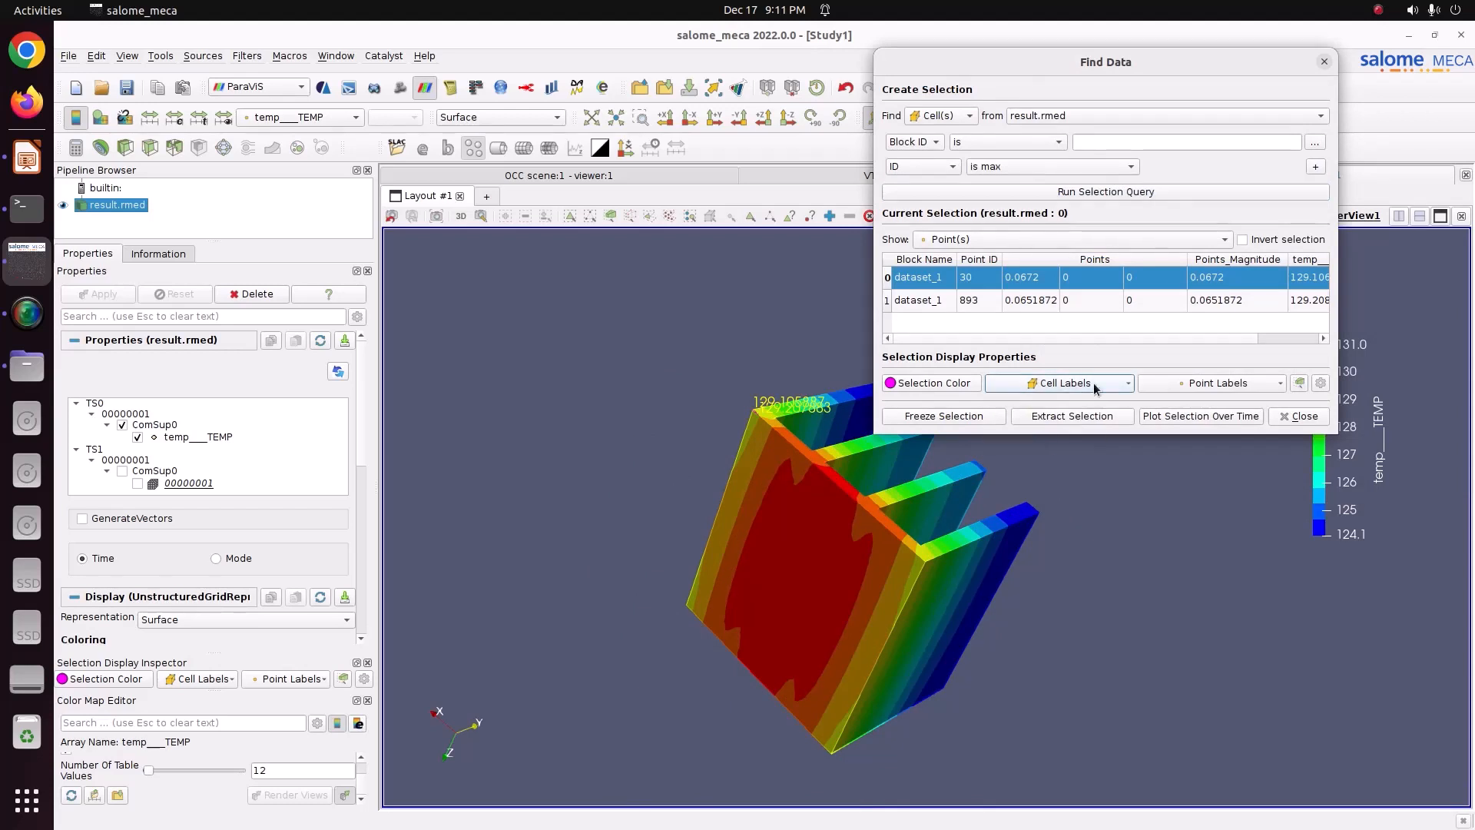
Step: Turn the temp____TEMP point labels of the current selection off and back on
left_click(1190, 384)
left_click(1192, 416)
left_click(1193, 412)
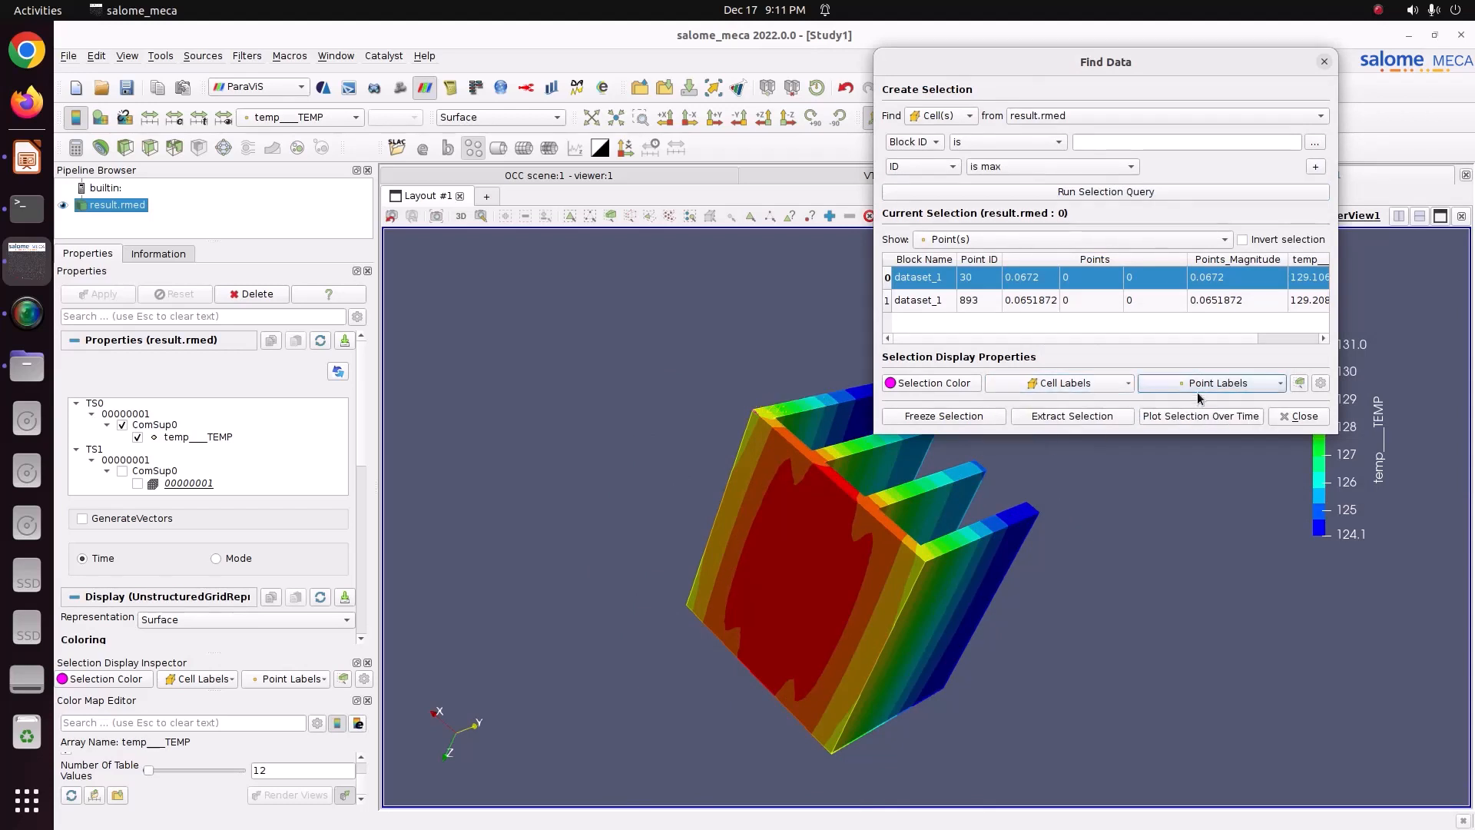
left_click(1196, 378)
left_click(1192, 417)
Step: Compare the temp____TEMP values of the points in the Find Data results with their labels on the heat sink corner
left_click_drag(1054, 438, 779, 426)
middle_click_drag(779, 426, 589, 447)
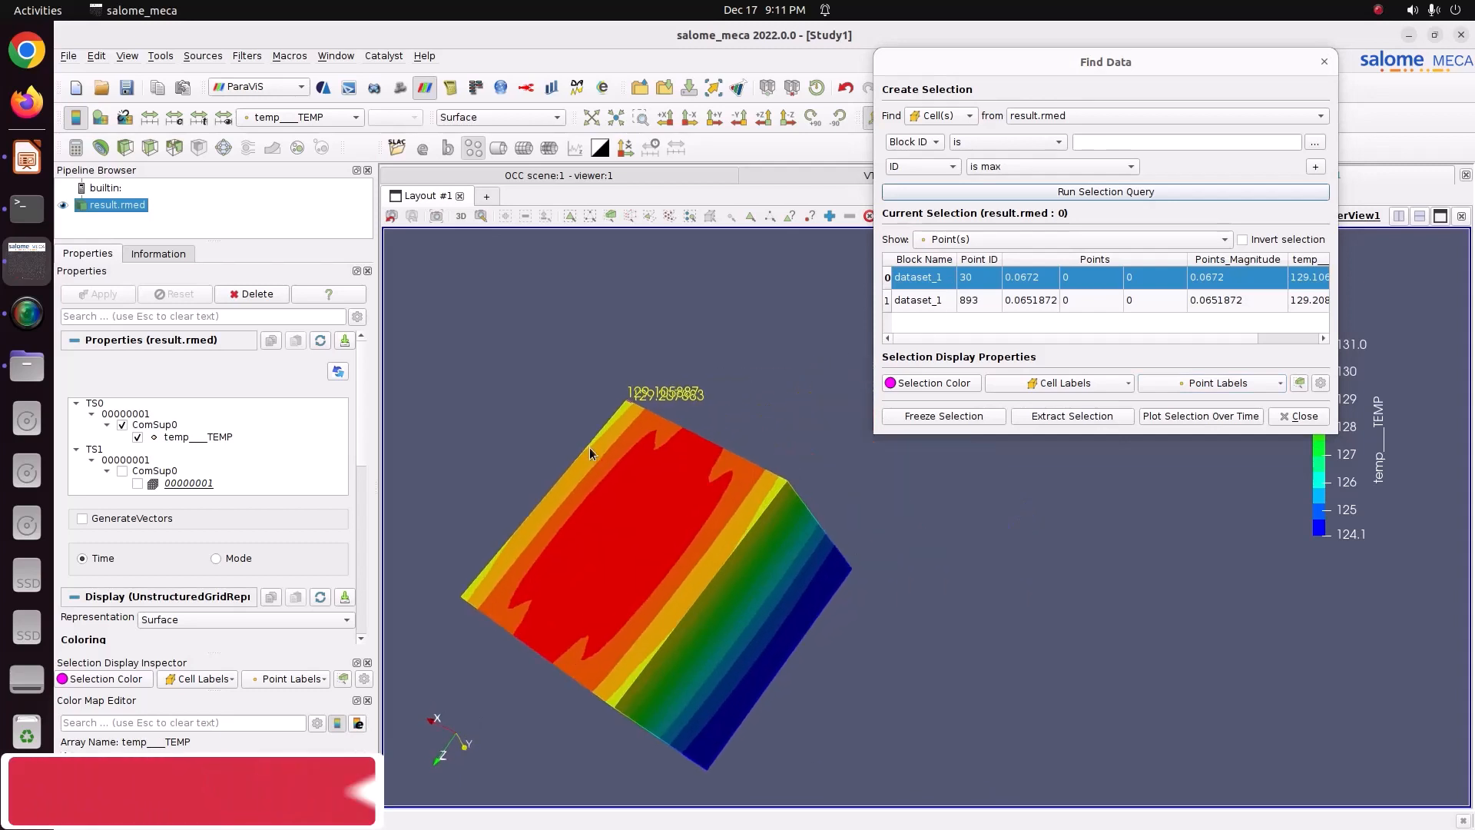
scroll(626, 419, "up", 2)
middle_click_drag(584, 331, 690, 378)
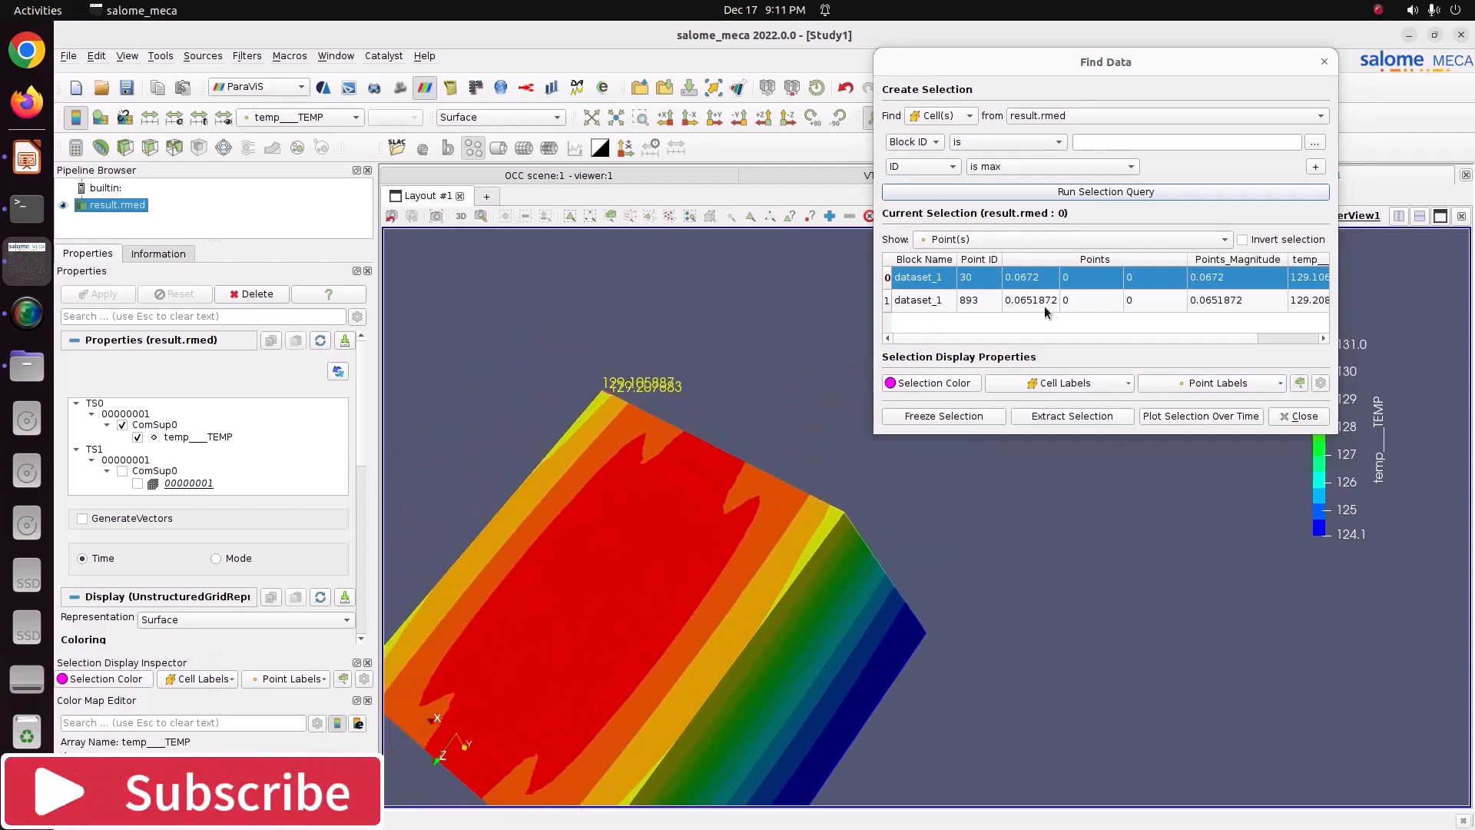
left_click(1043, 305)
left_click_drag(1051, 338, 1183, 340)
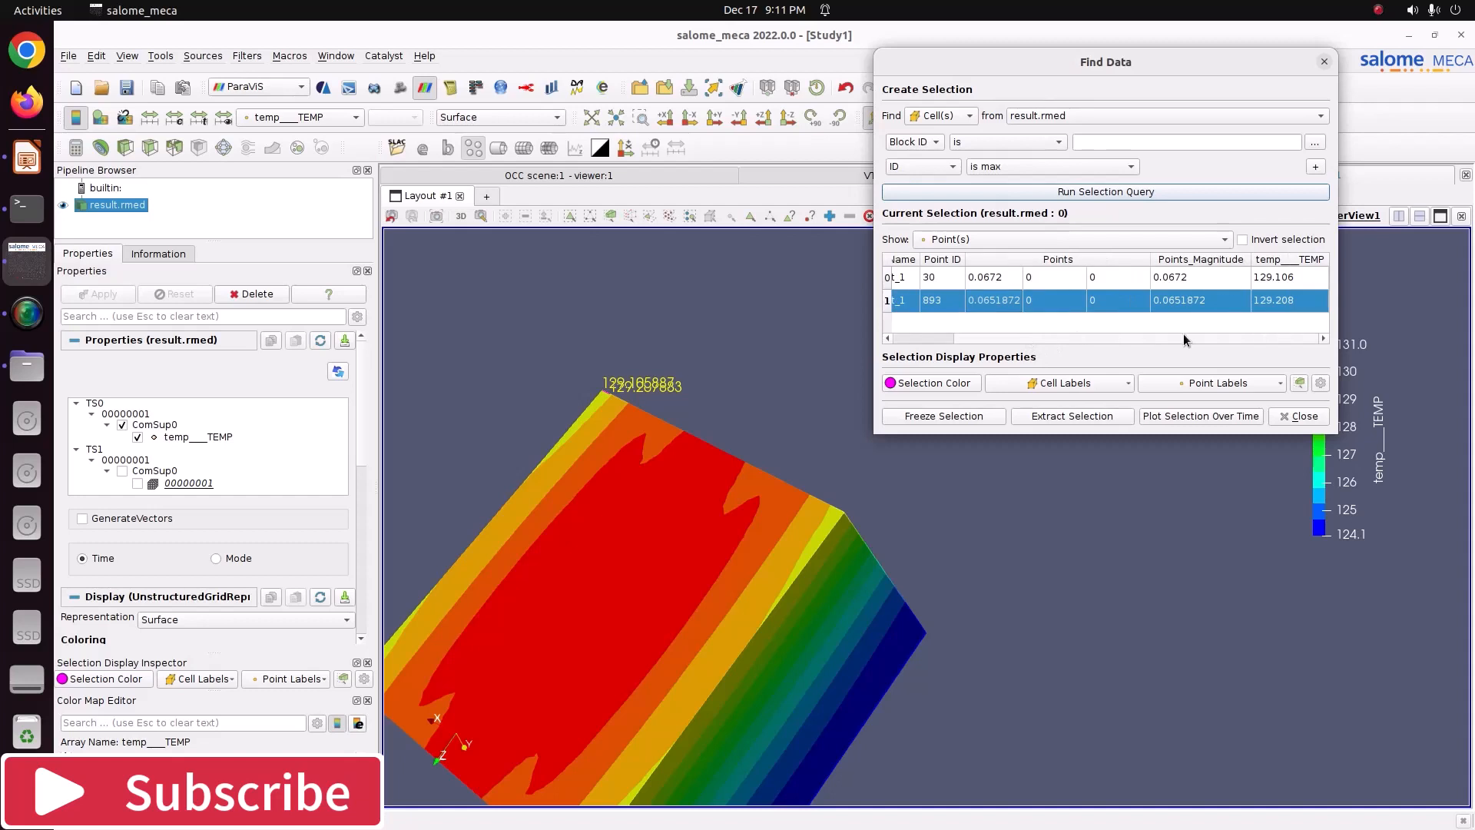
left_click(1285, 277)
left_click(1274, 301)
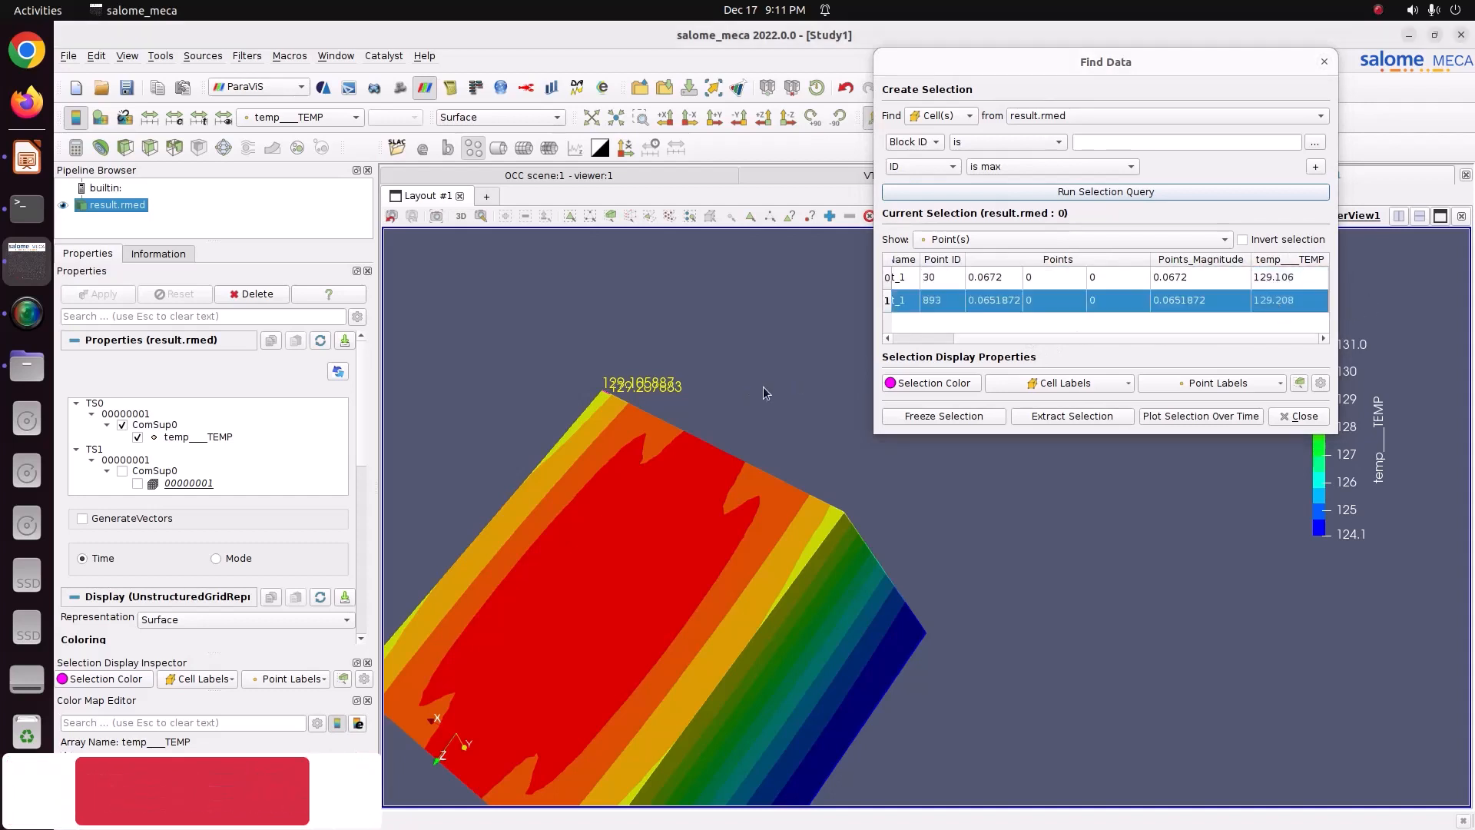
left_click_drag(763, 386, 847, 395)
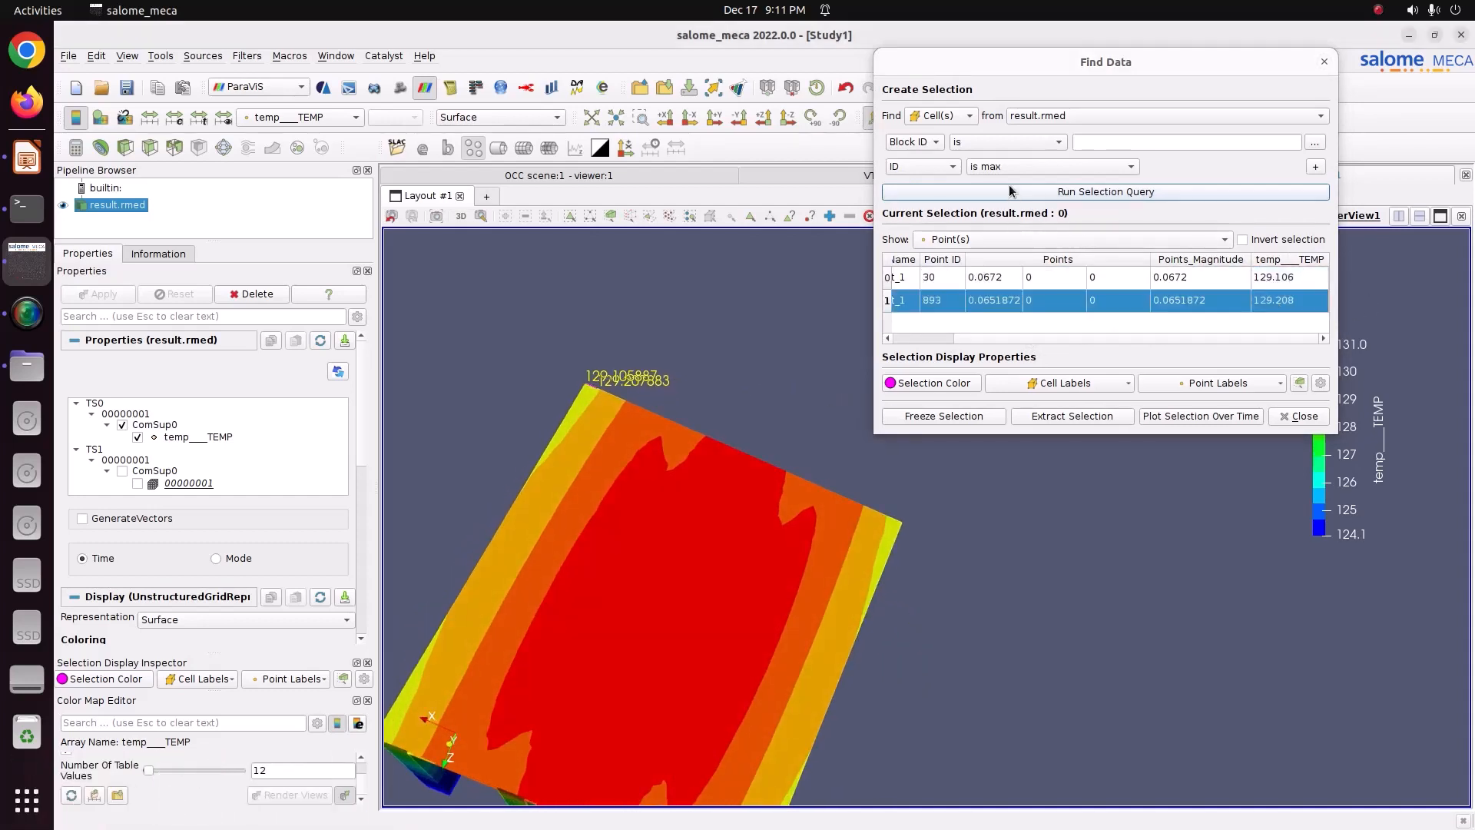
left_click(942, 144)
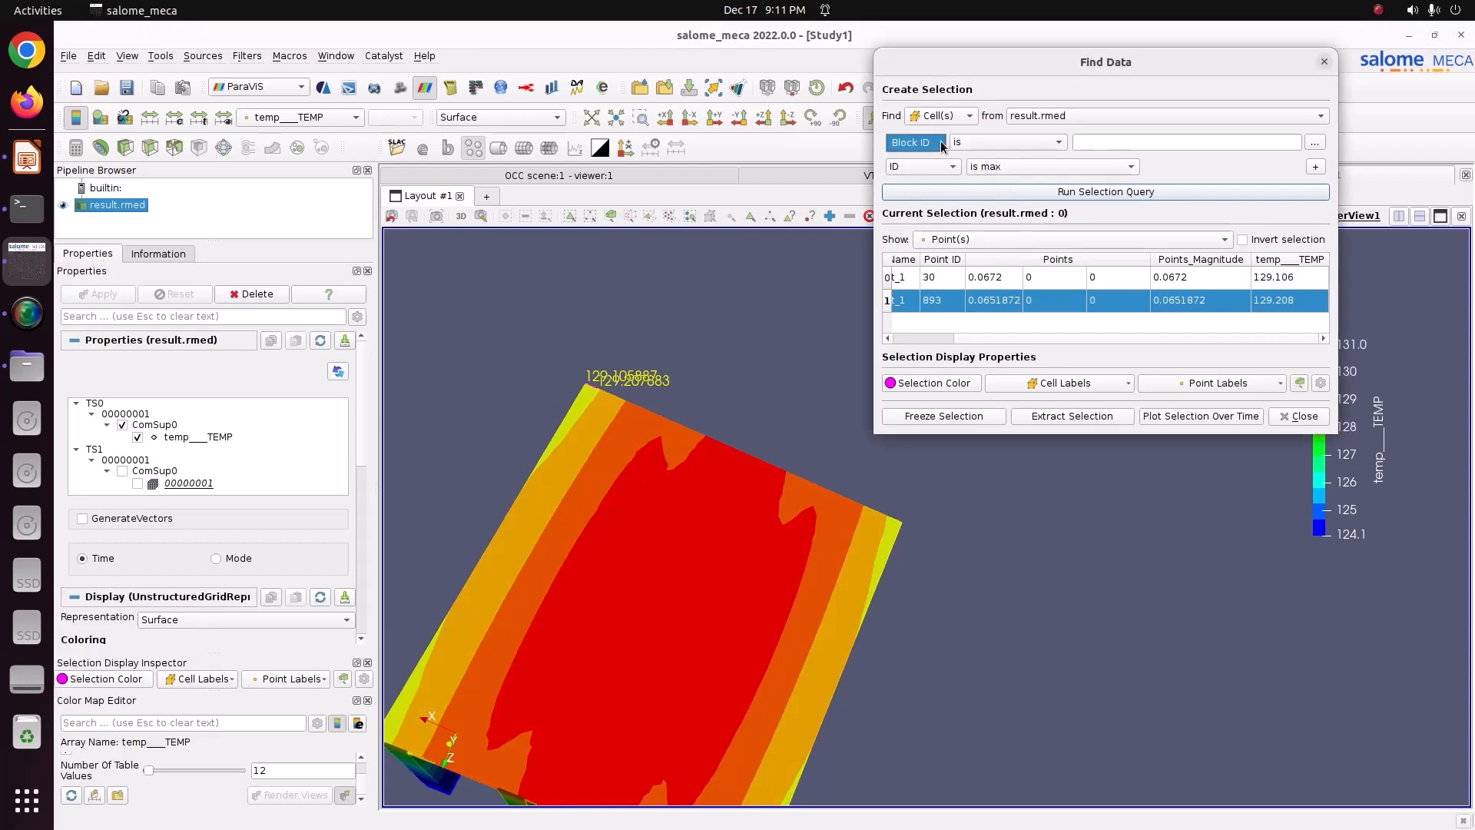
left_click(998, 168)
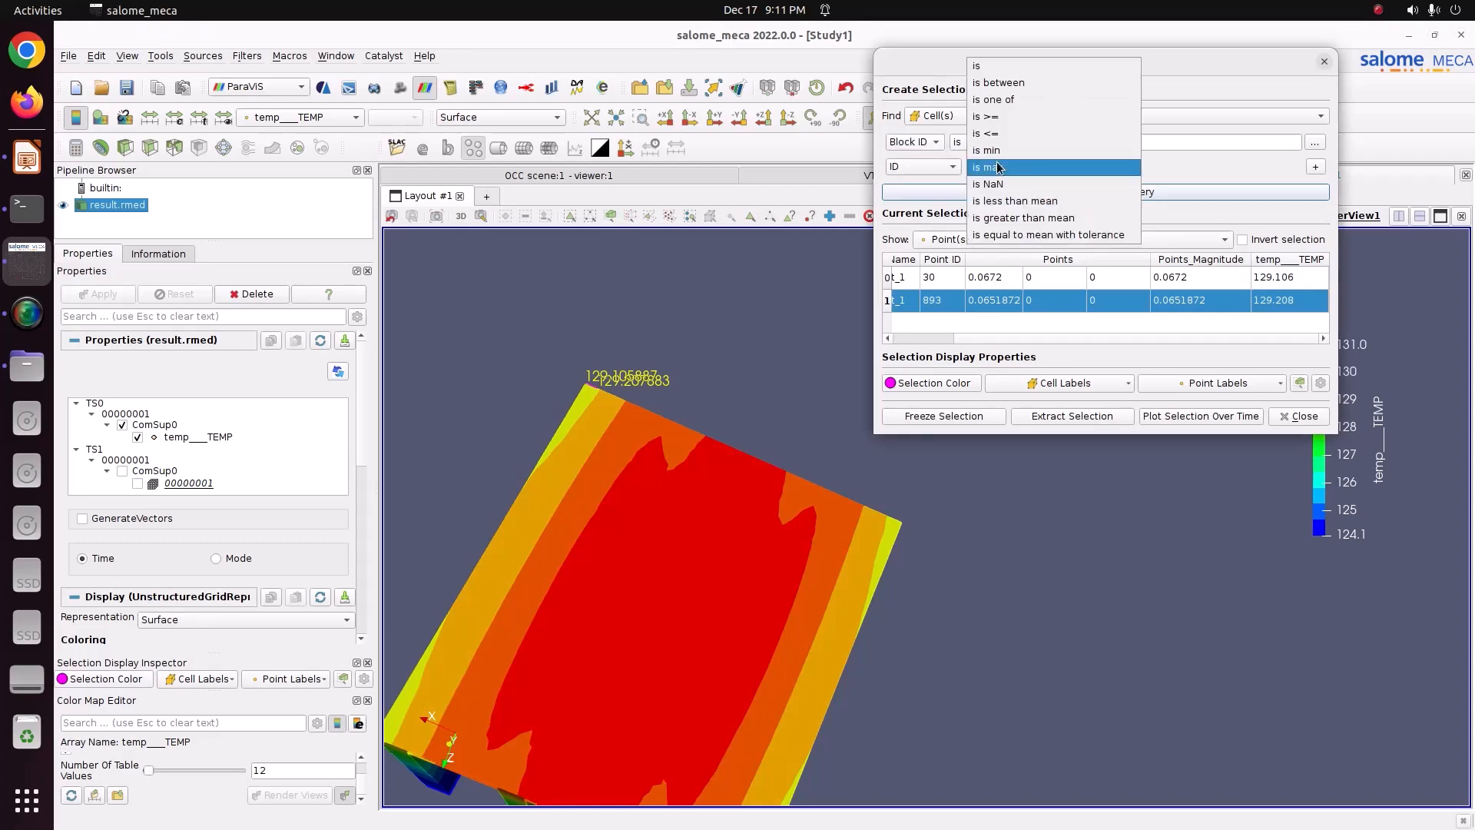
left_click(999, 168)
left_click(940, 167)
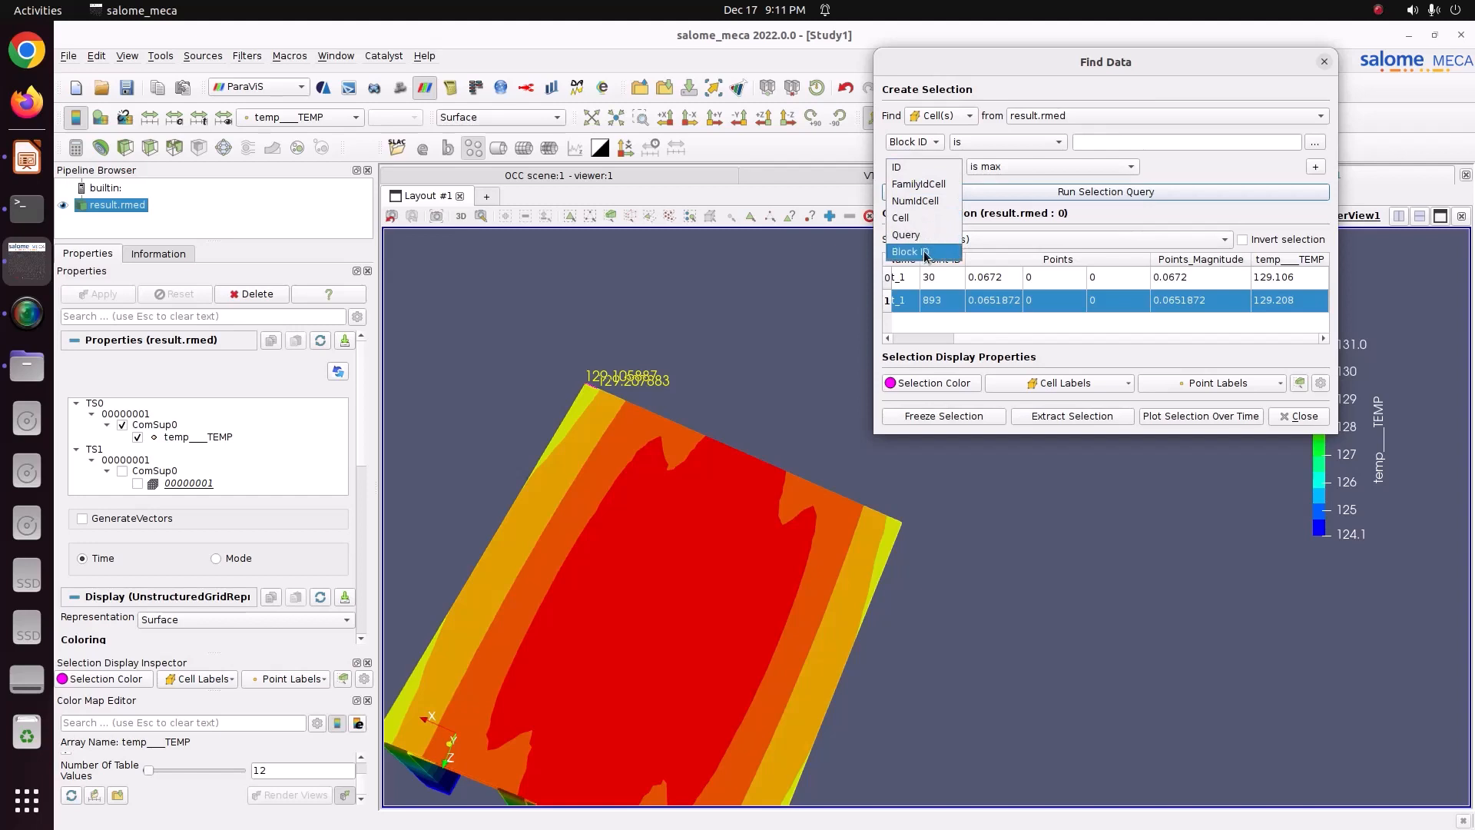
left_click(982, 200)
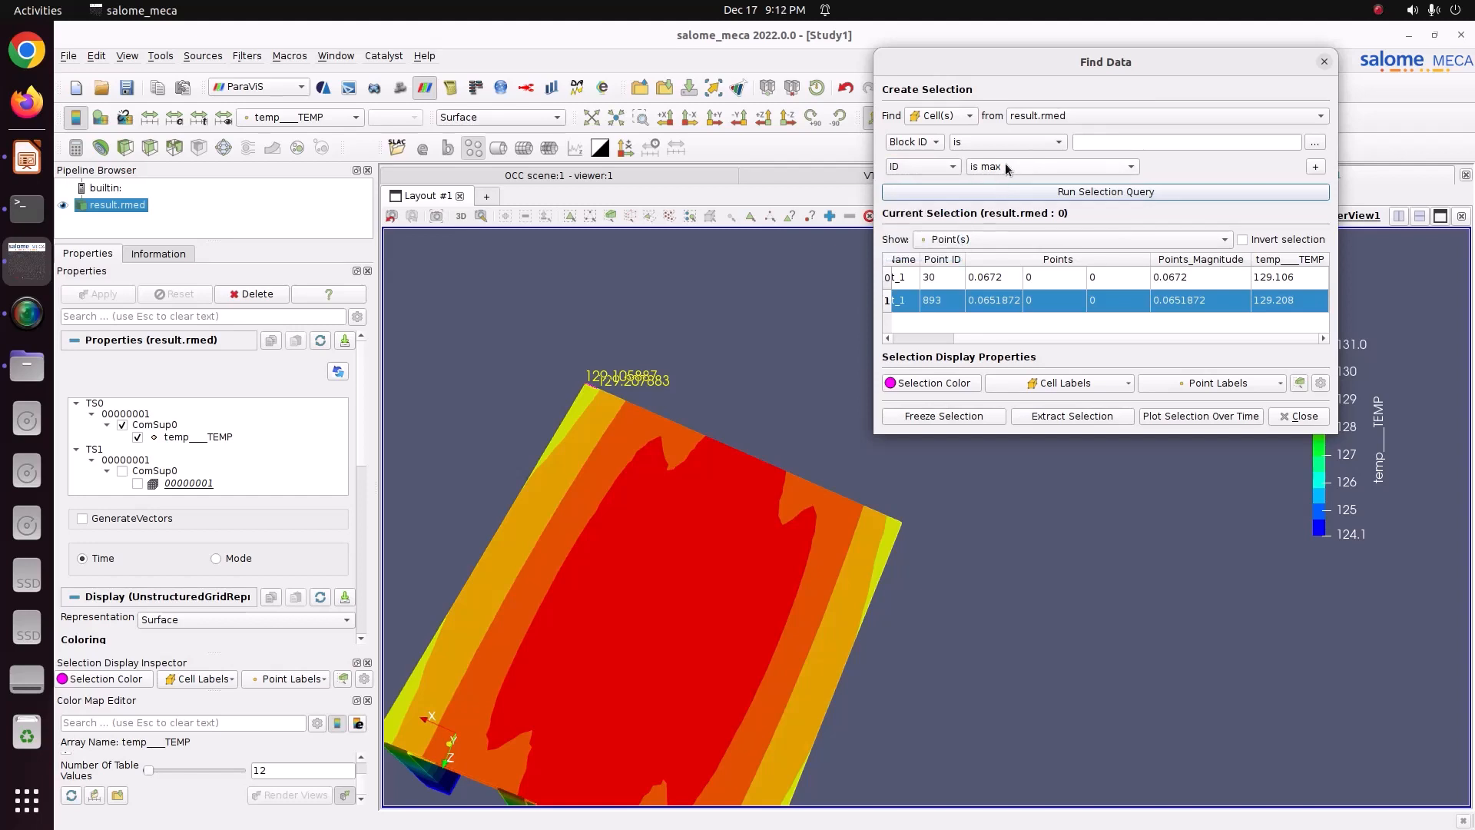
Step: Select the cells in result.rmed whose ID is min and inspect where their labelled points lie on the heat sink
left_click(1007, 168)
left_click(999, 150)
left_click(1049, 192)
left_click_drag(748, 511, 1094, 212)
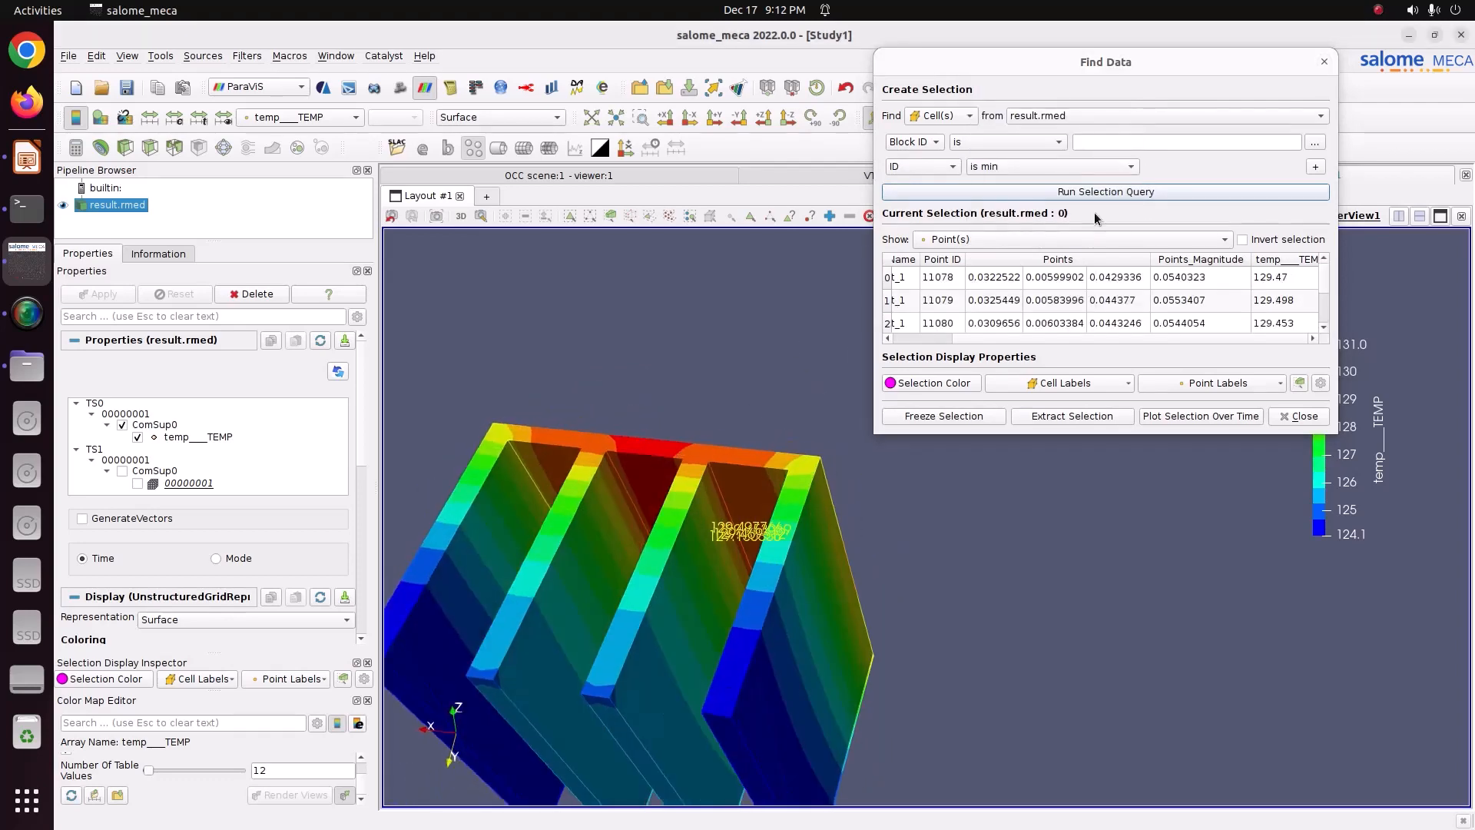
left_click(988, 169)
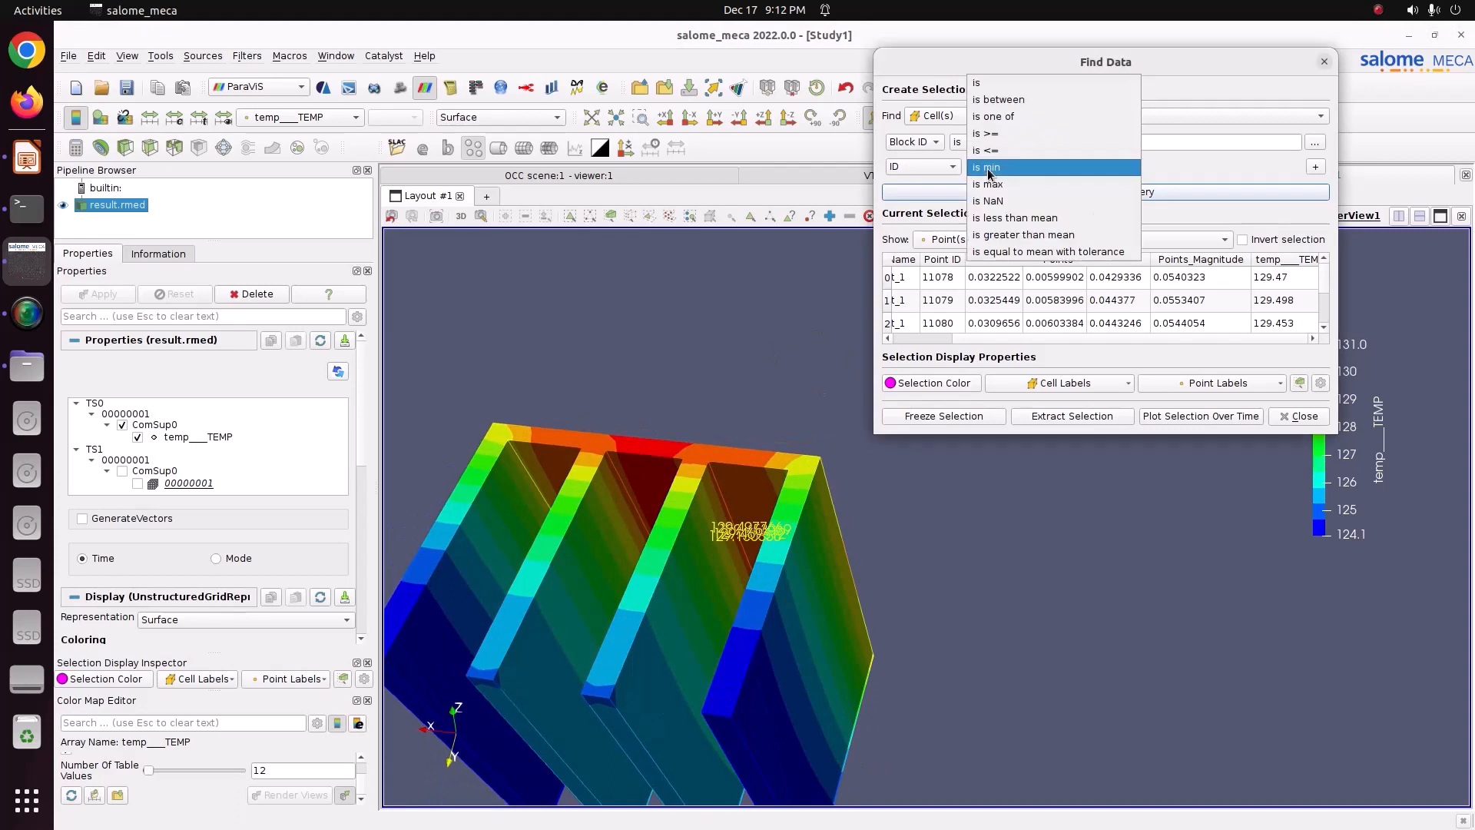
left_click(916, 176)
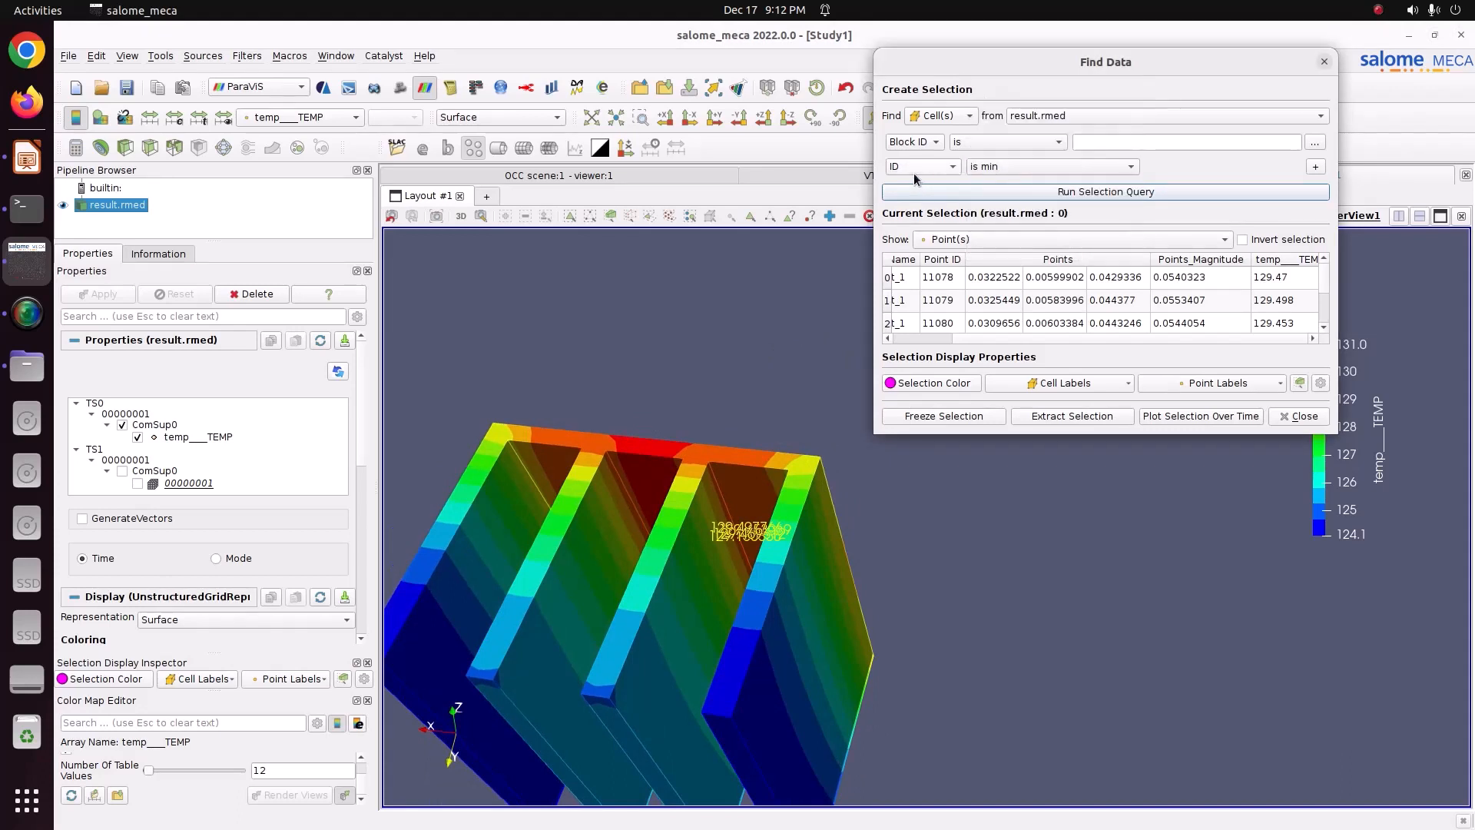
Step: Switch the Find Data query to points and select the point in result.rmed whose temp____TEMP is max
left_click(962, 116)
left_click(953, 133)
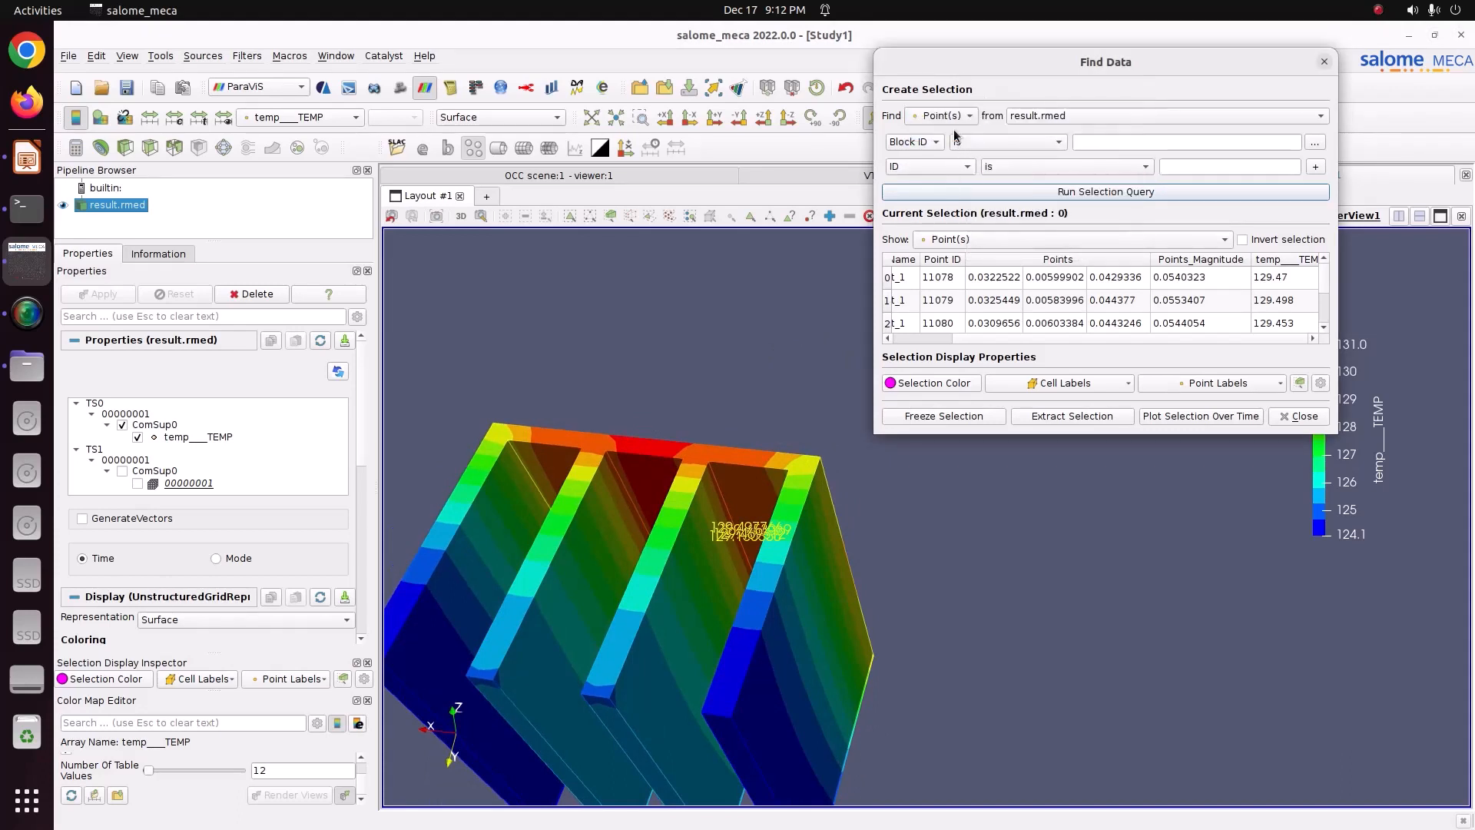
left_click(957, 167)
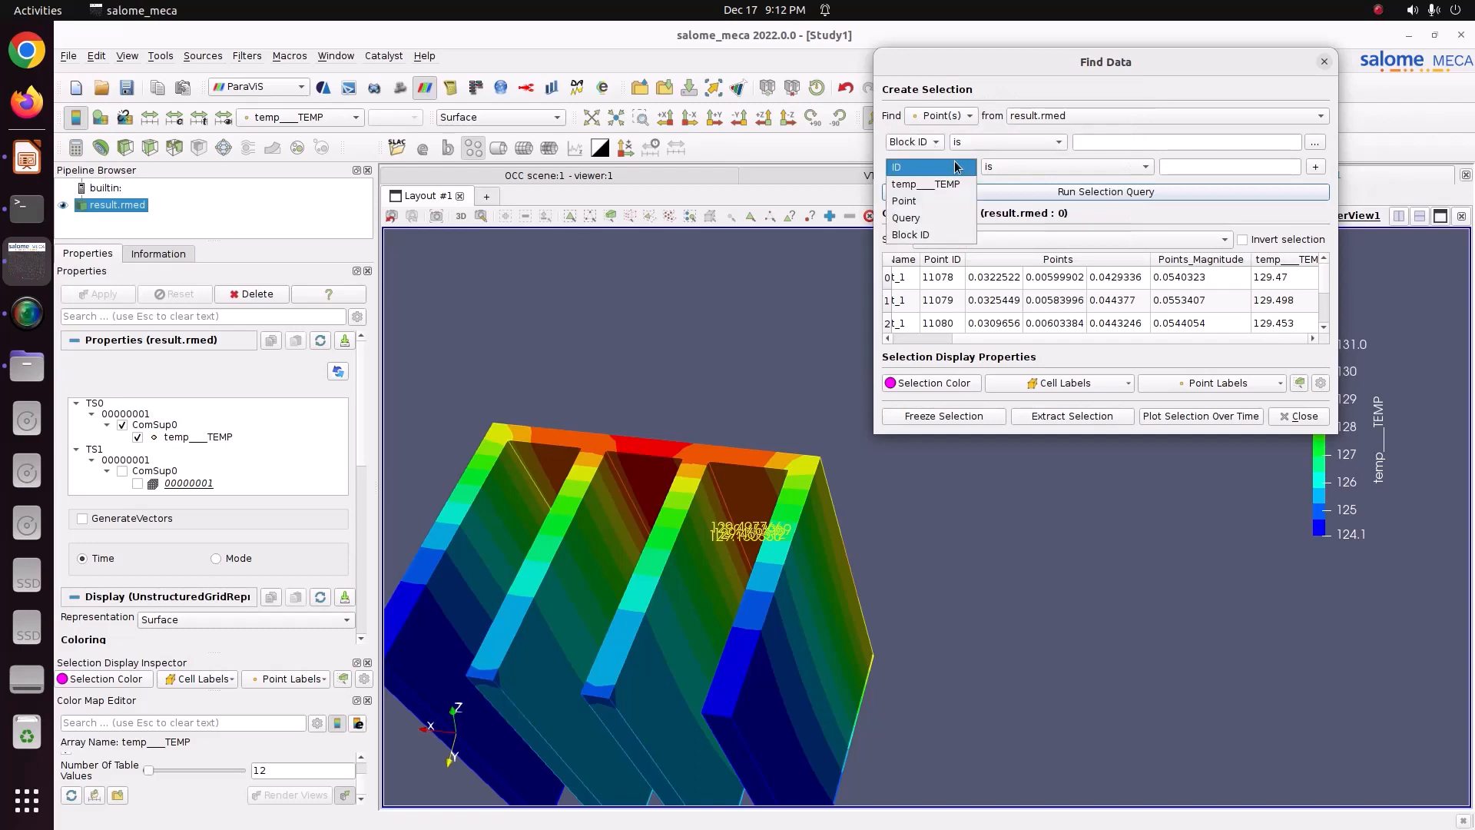
left_click(955, 183)
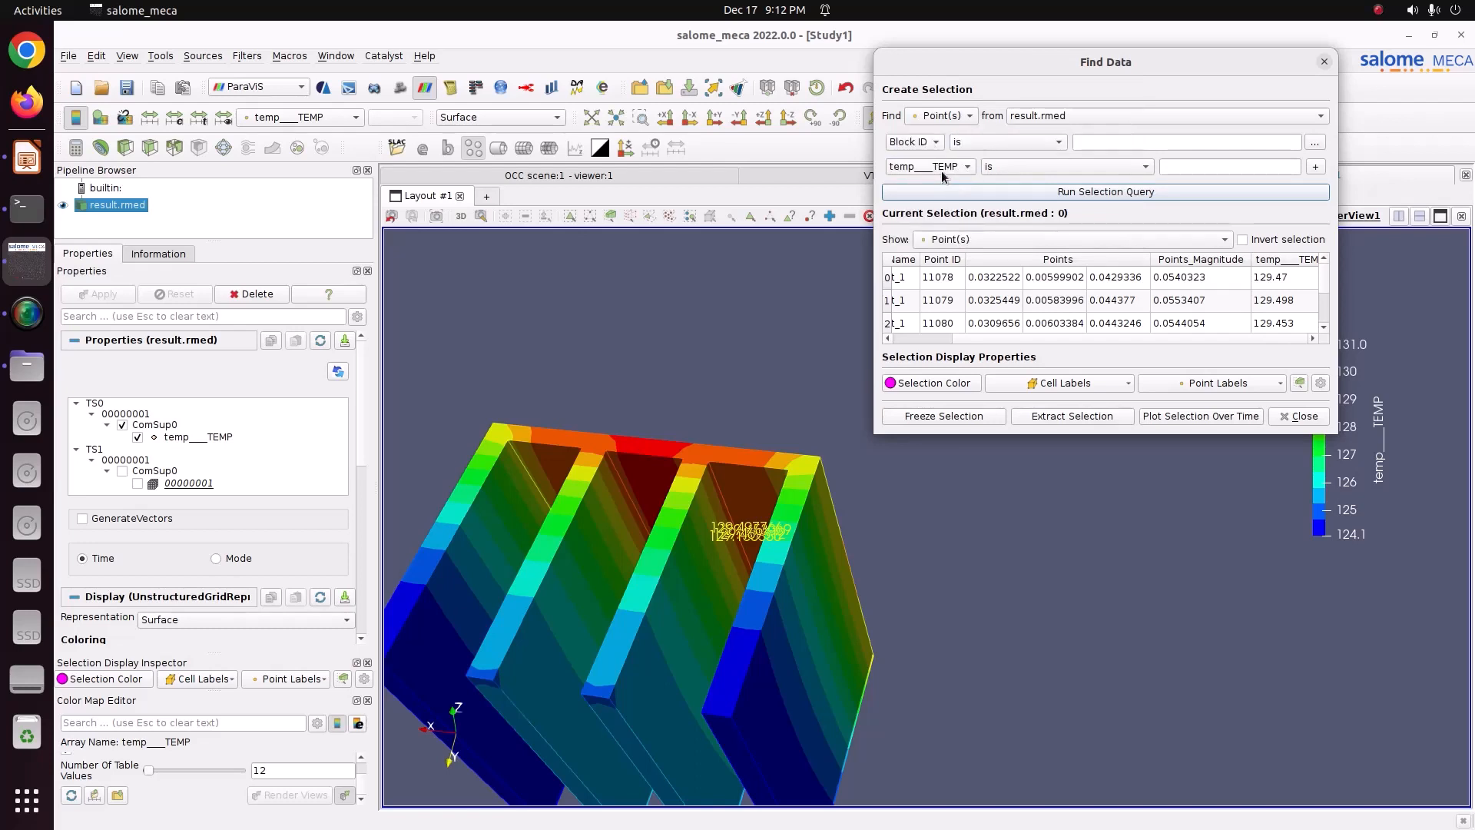
left_click(991, 166)
left_click(1019, 265)
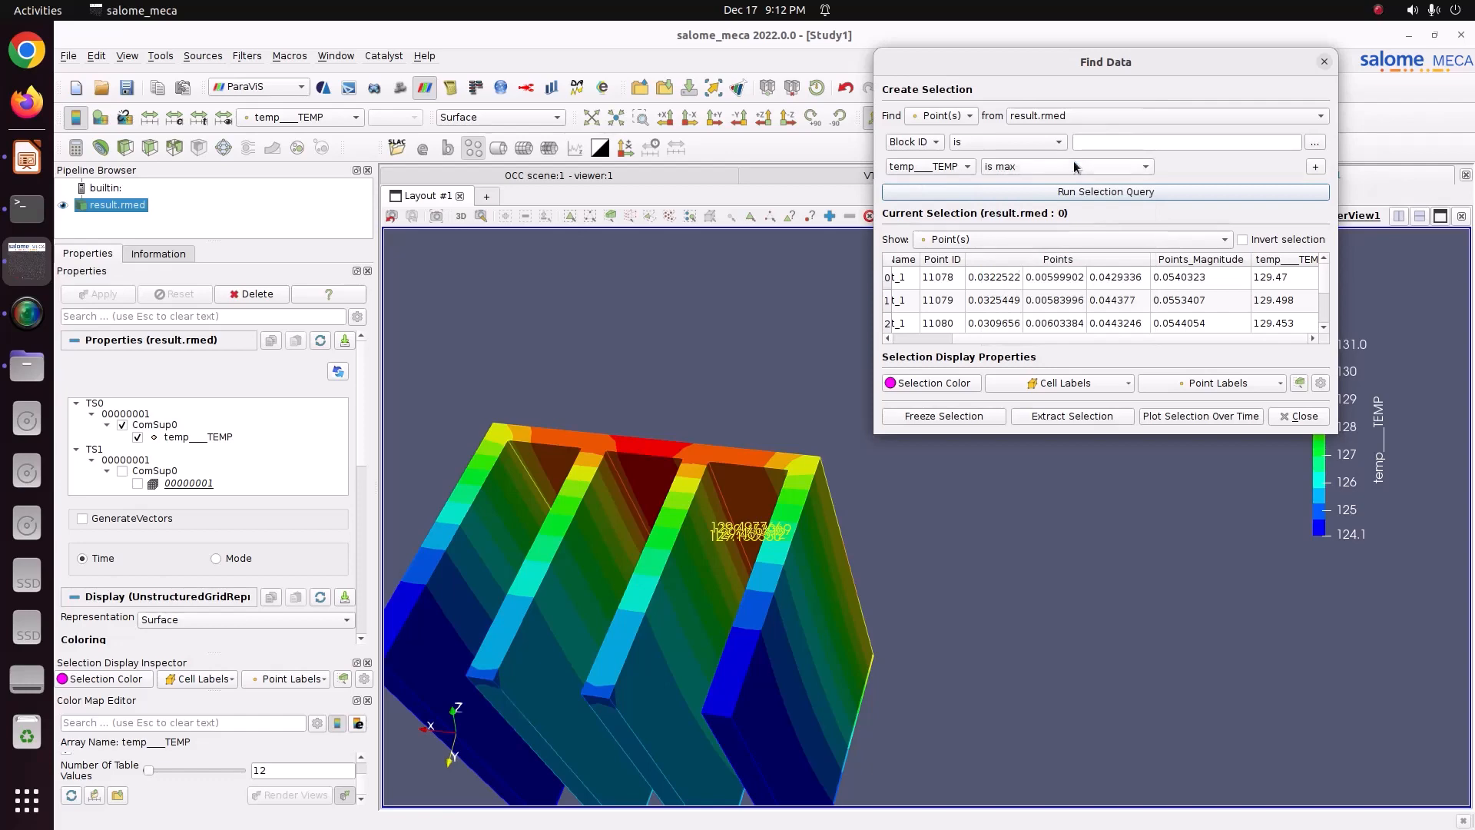
left_click(1126, 196)
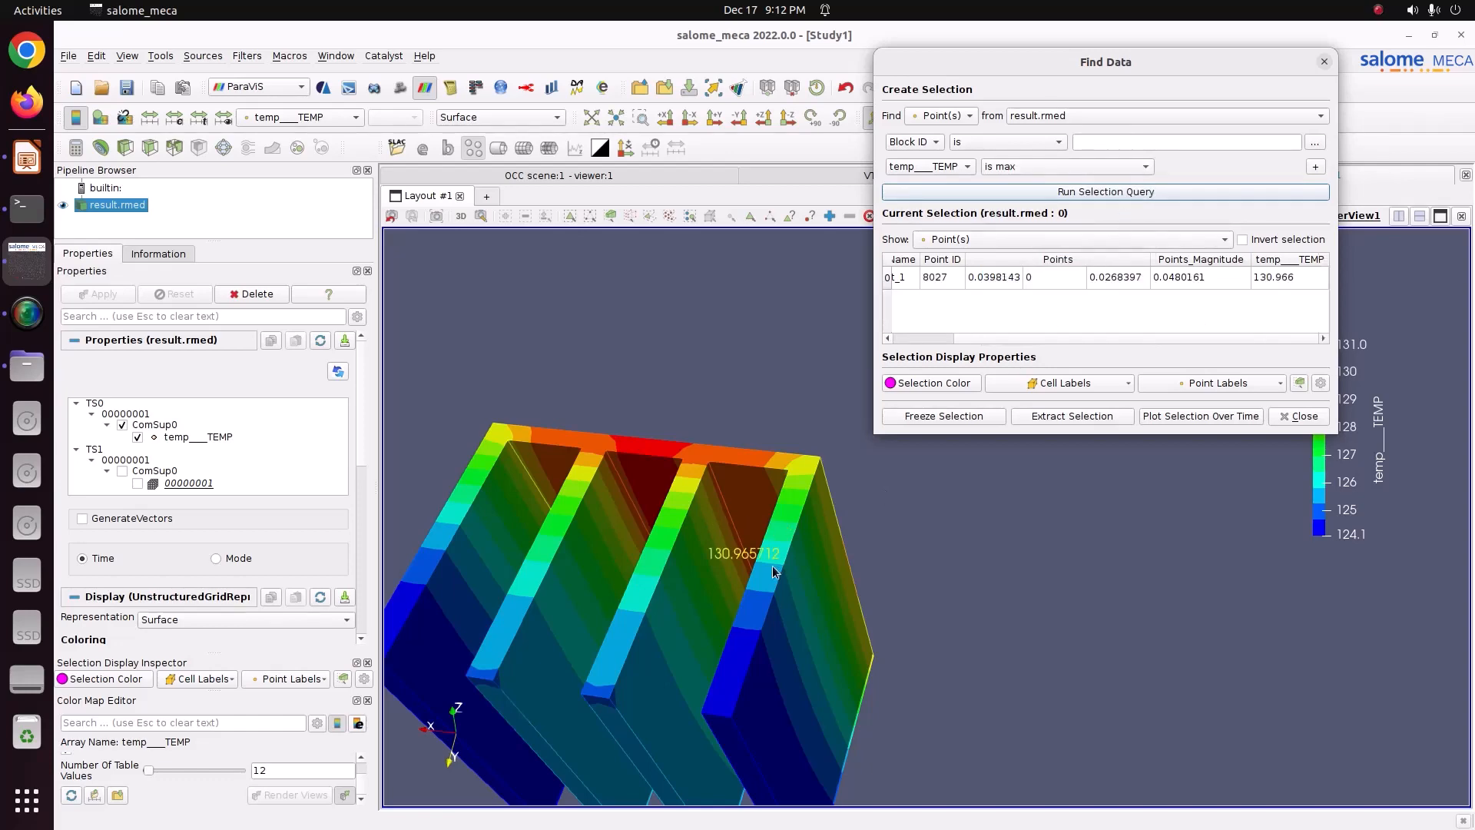
Step: Locate the maximum-temperature point on the heat sink base and move the temp____TEMP colour legend clear of the Find Data dialog
left_click_drag(772, 565, 708, 610)
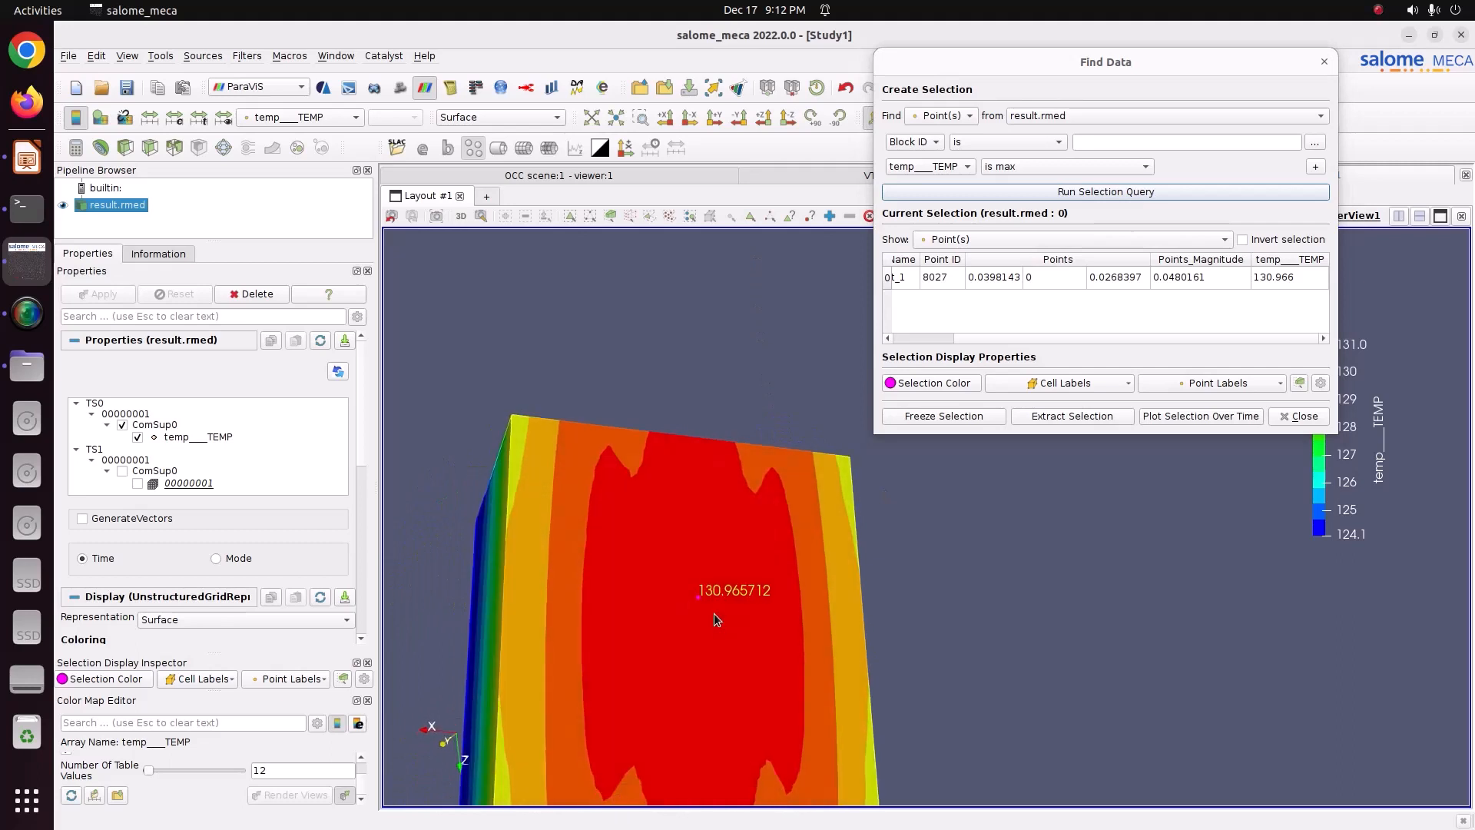
scroll(708, 610, "up", 2)
middle_click_drag(583, 636, 732, 579)
scroll(733, 578, "up", 2)
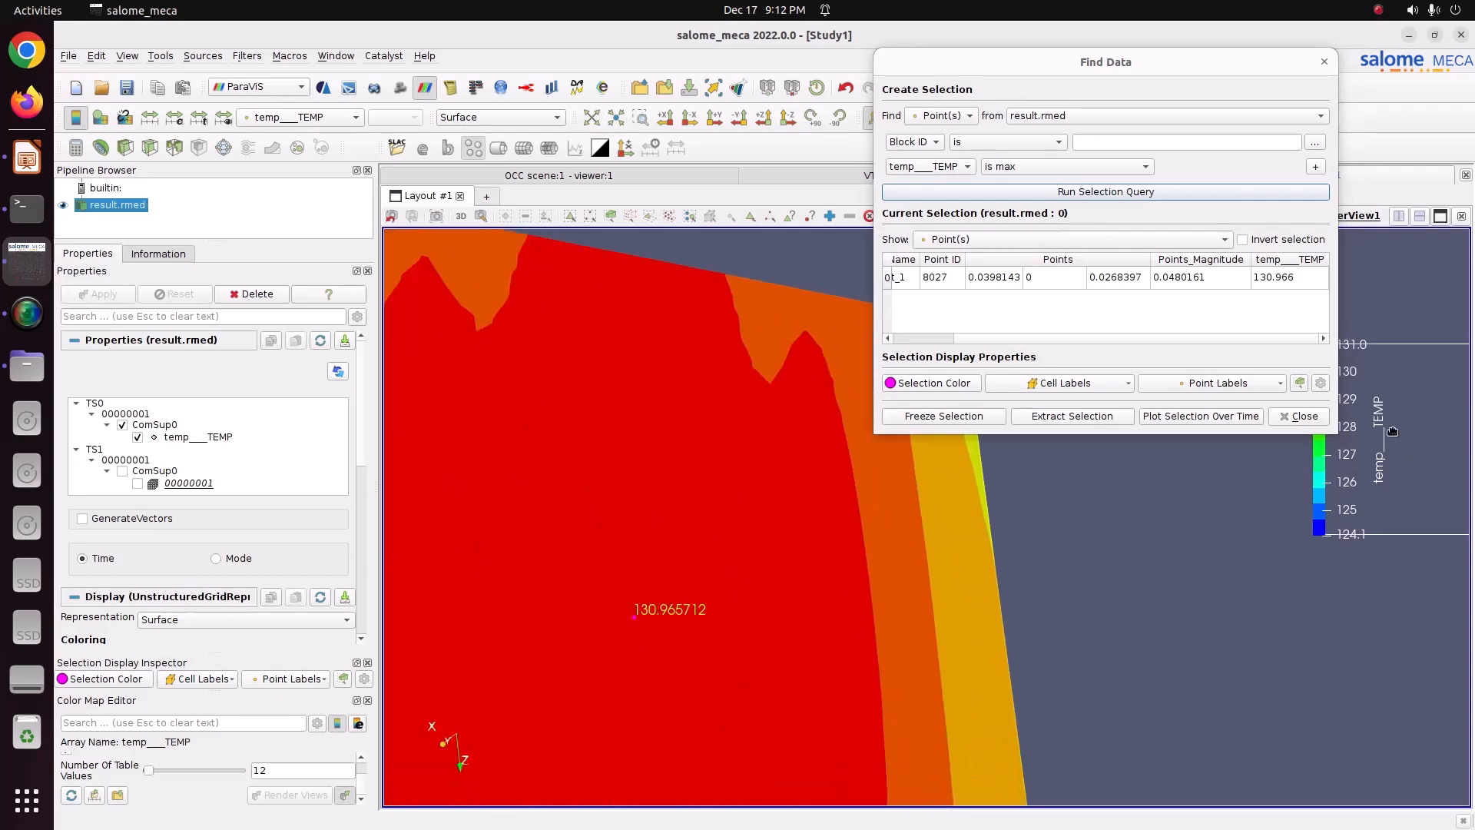
left_click_drag(1387, 428, 1409, 482)
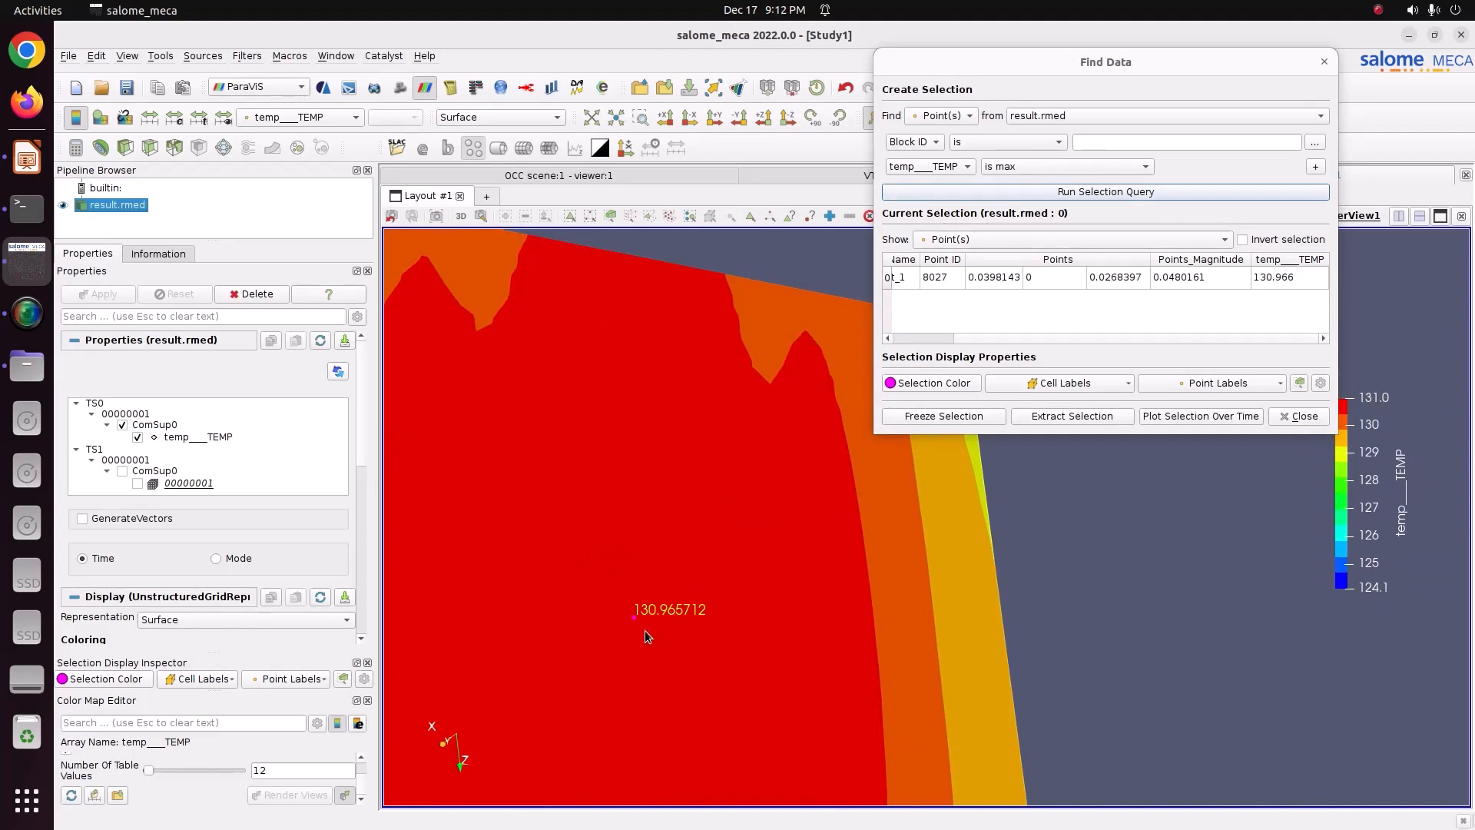
Step: Select the point whose temp____TEMP is min and locate it on the heat sink fins
left_click(1018, 166)
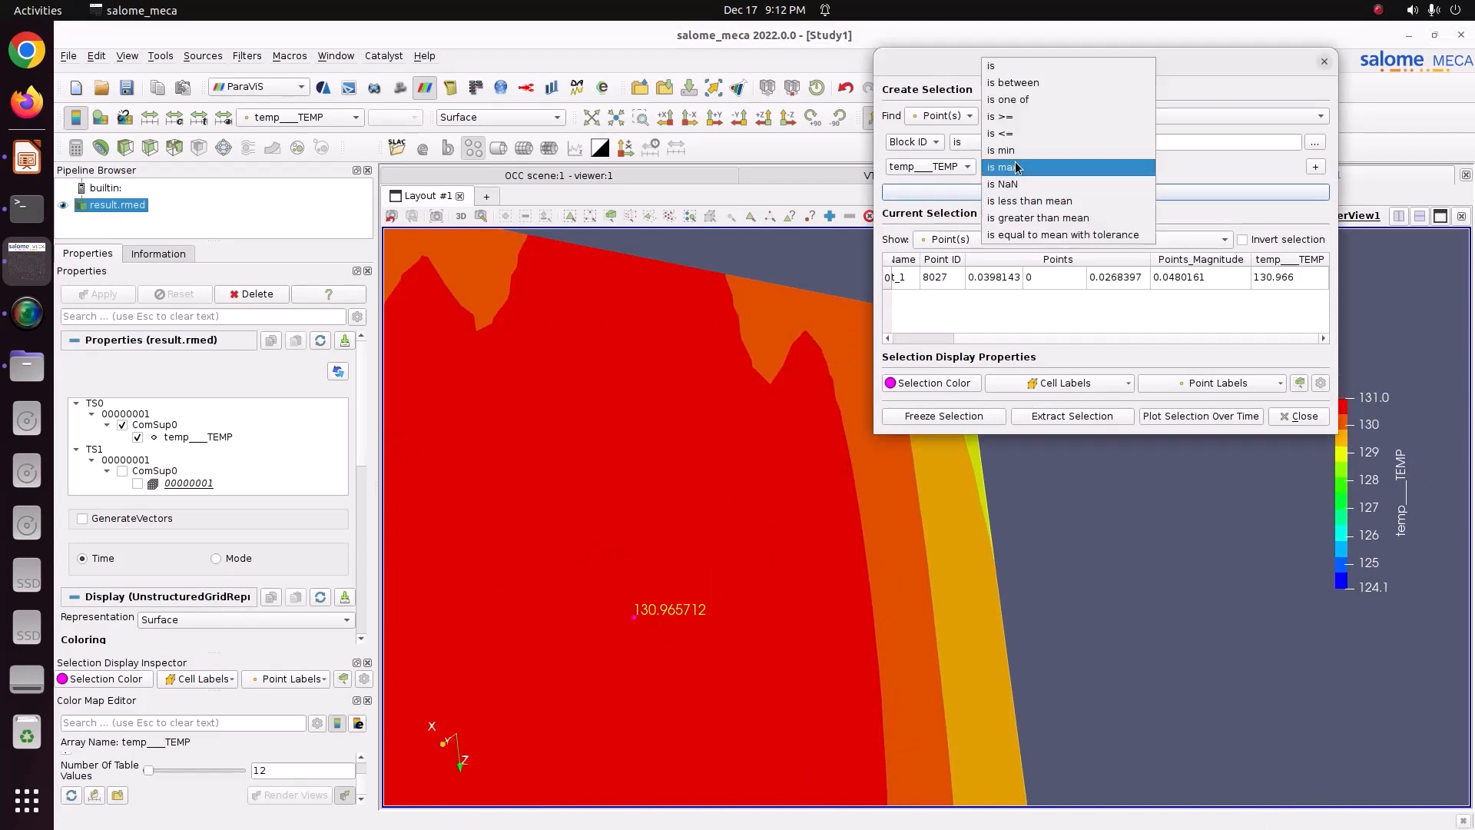
left_click(1015, 153)
left_click(1029, 190)
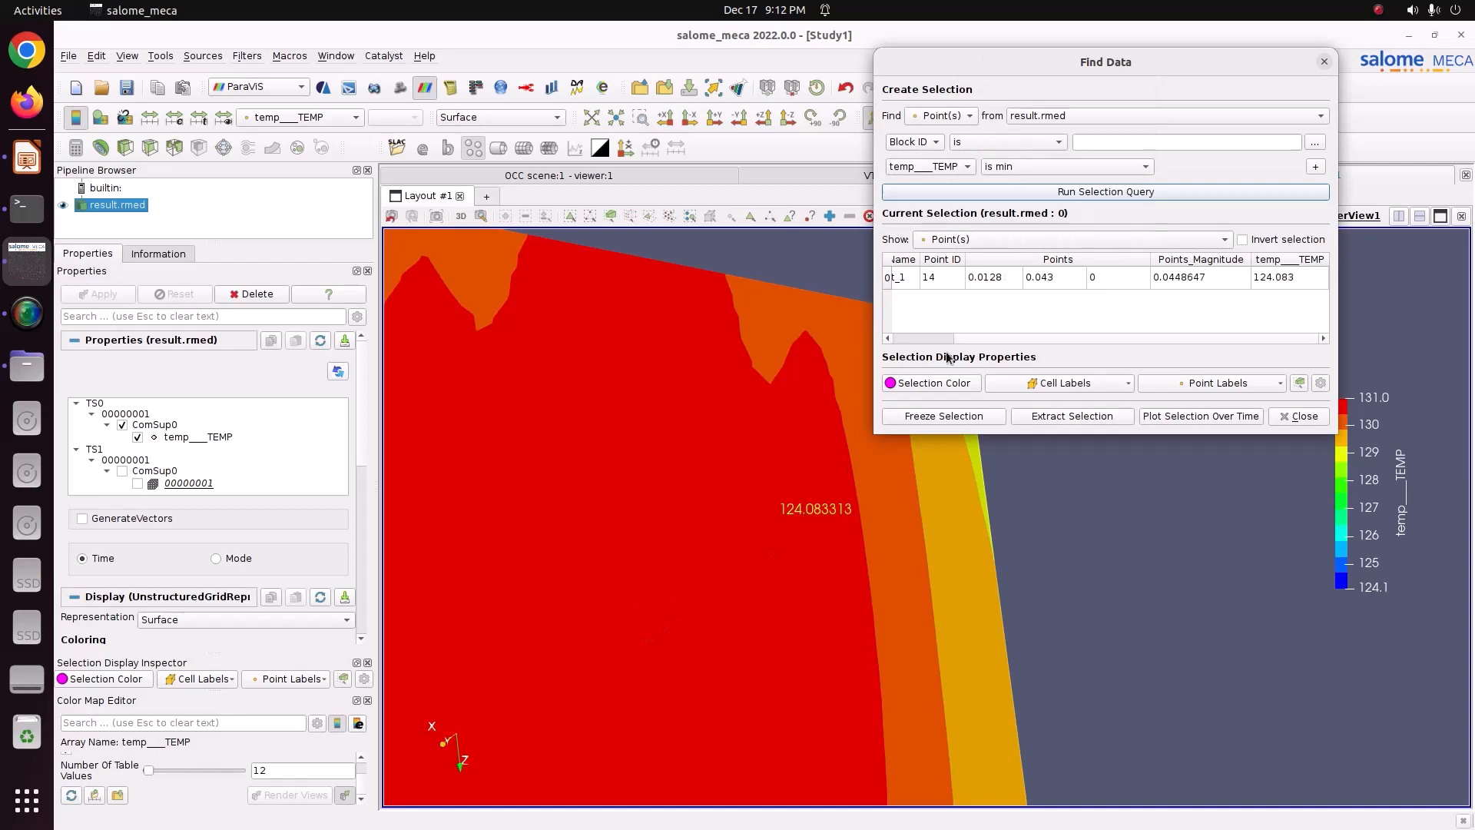
left_click_drag(773, 528, 596, 406)
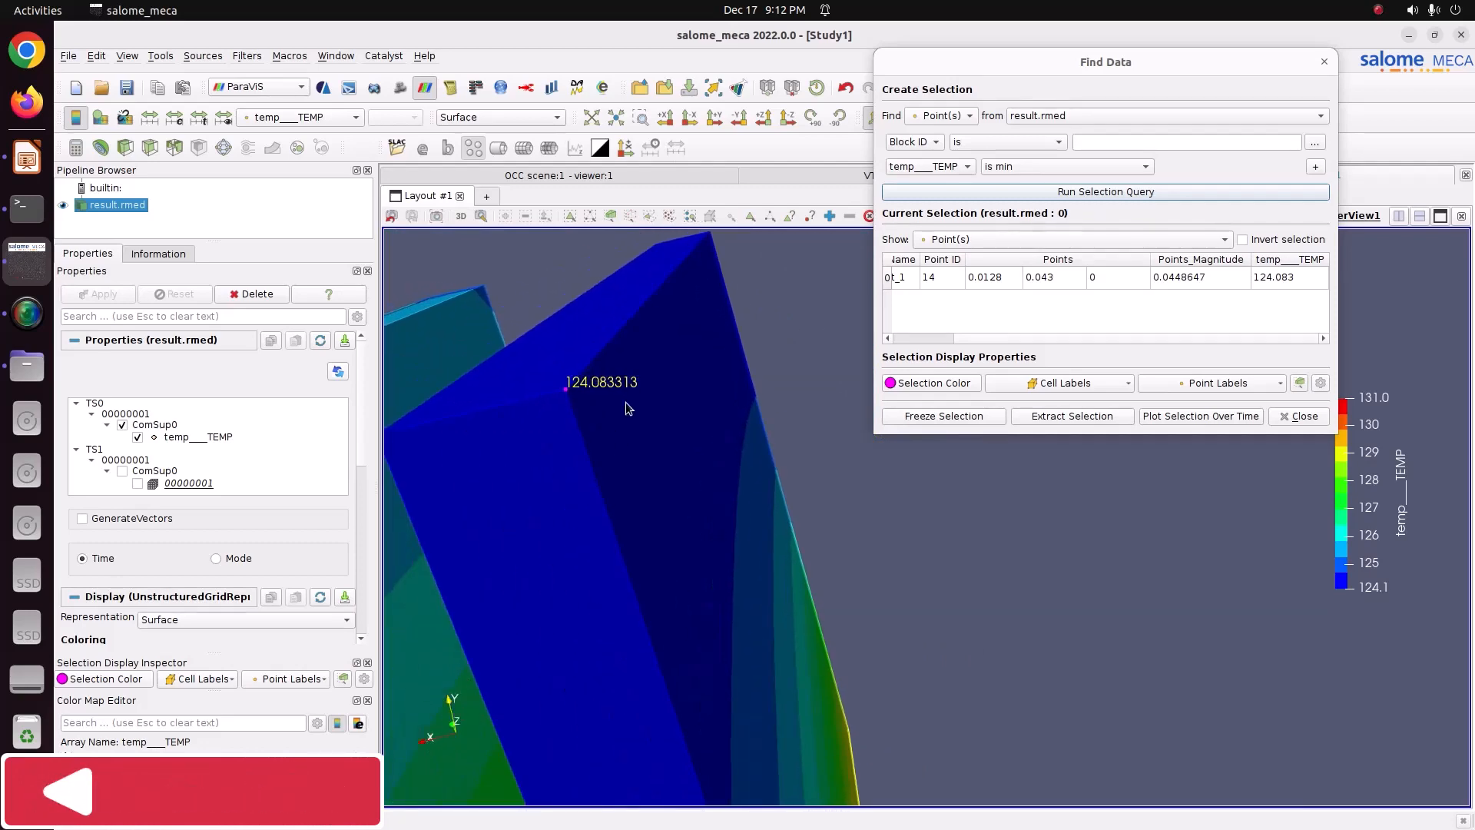
scroll(625, 403, "down", 8)
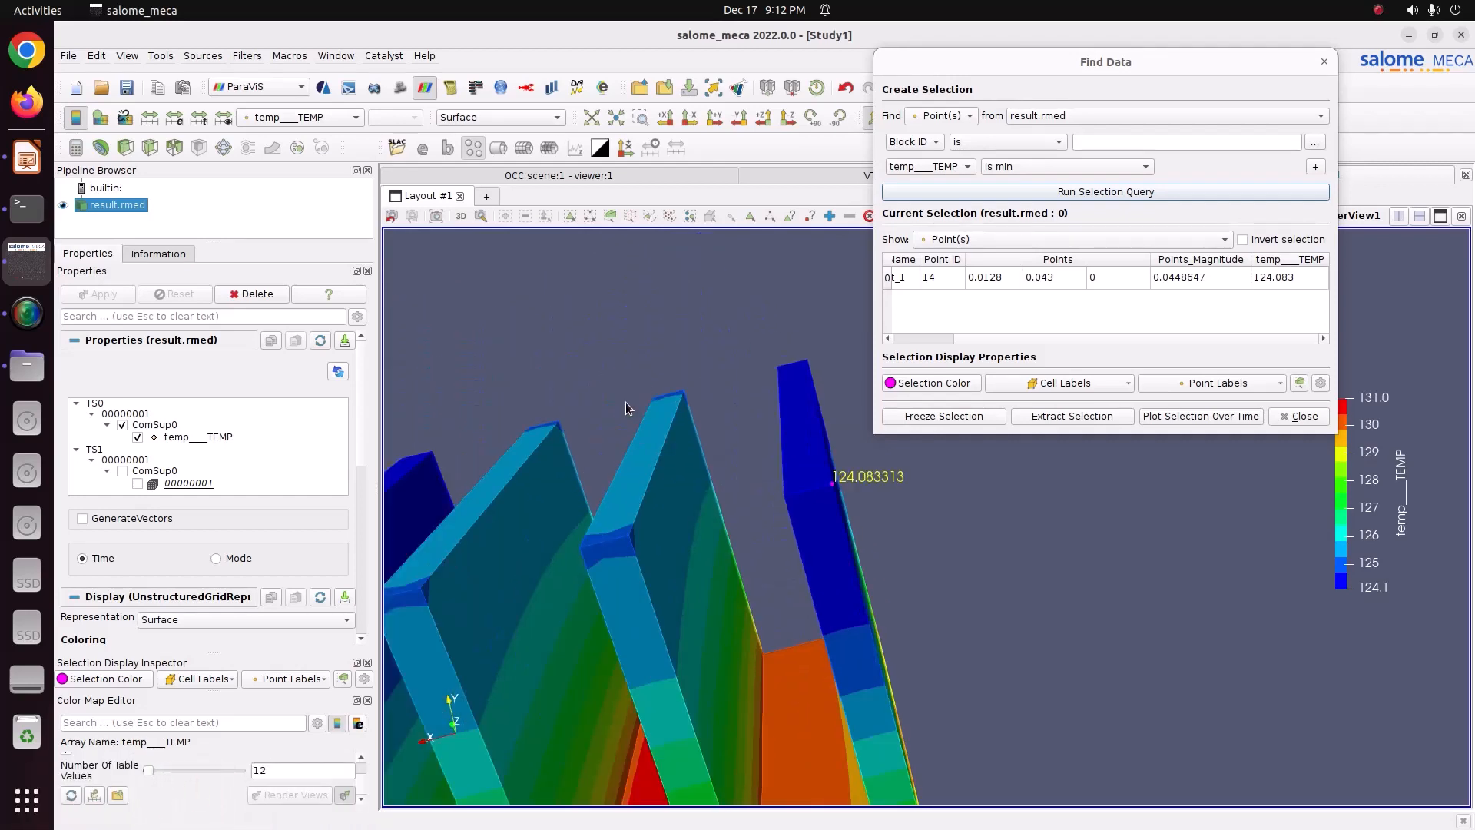